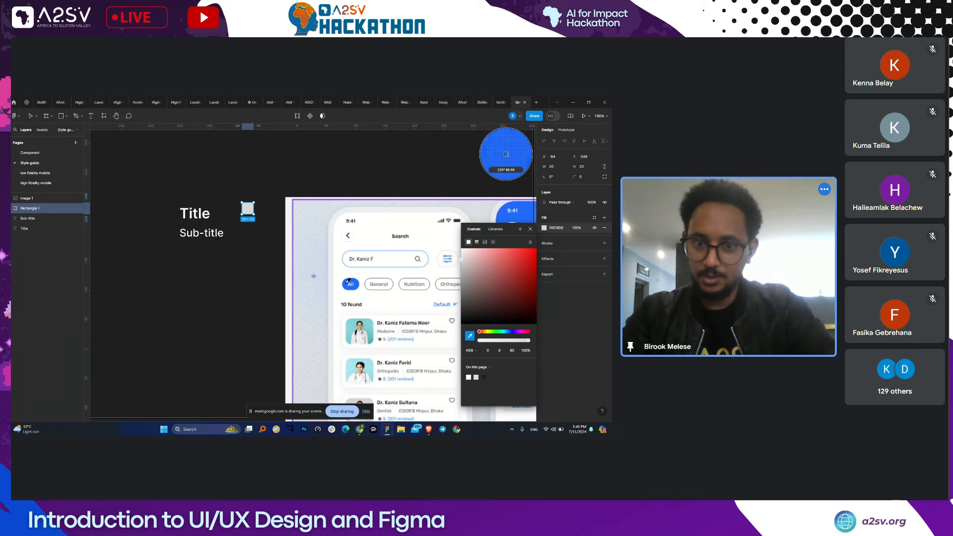
- Fill the small square with the All chip's blue, sampled from the mockup
left_click(347, 282)
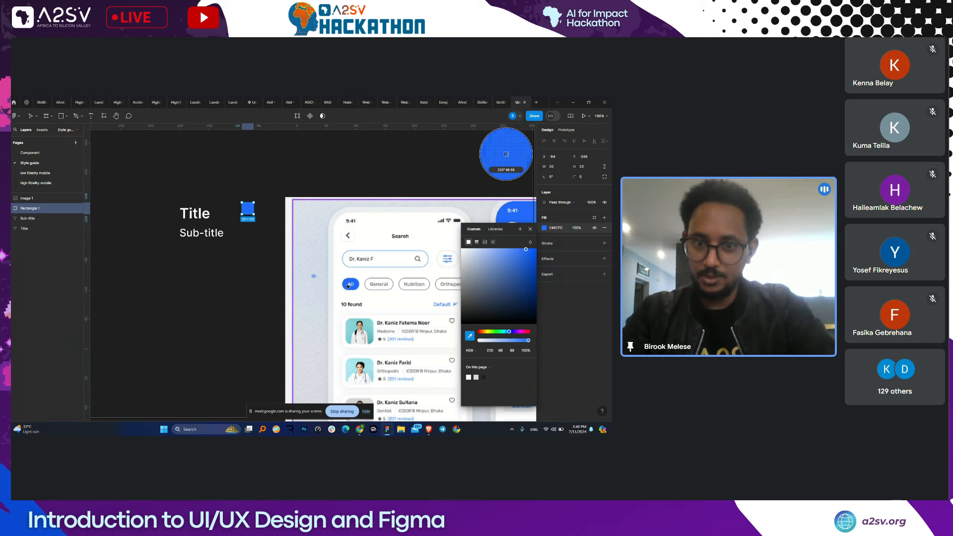
left_click(282, 228)
scroll(266, 208, "up", 4)
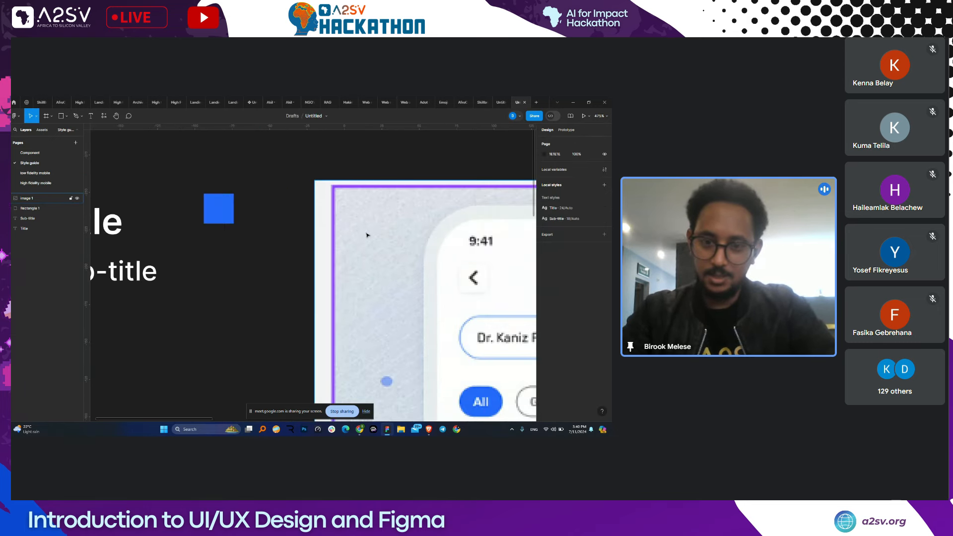
scroll(367, 235, "down", 3)
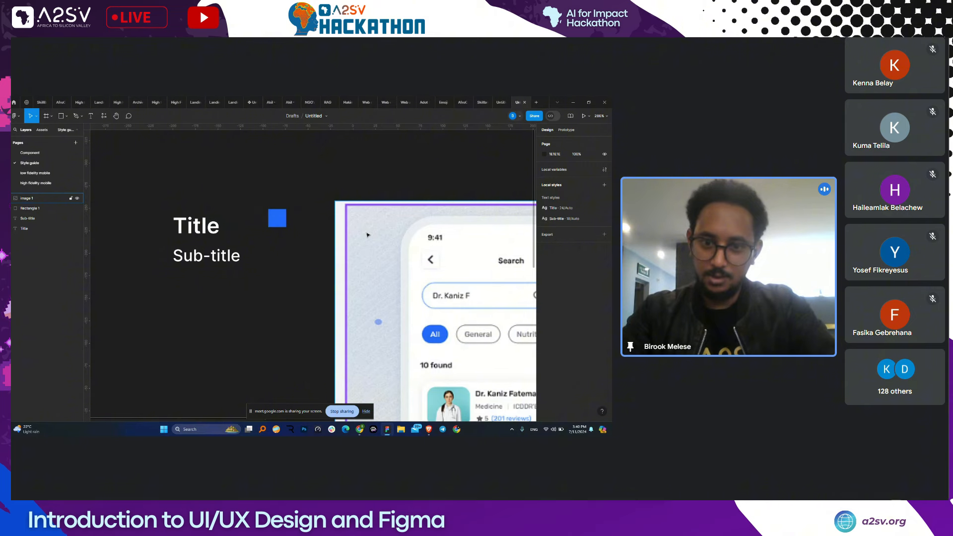
scroll(249, 238, "down", 10)
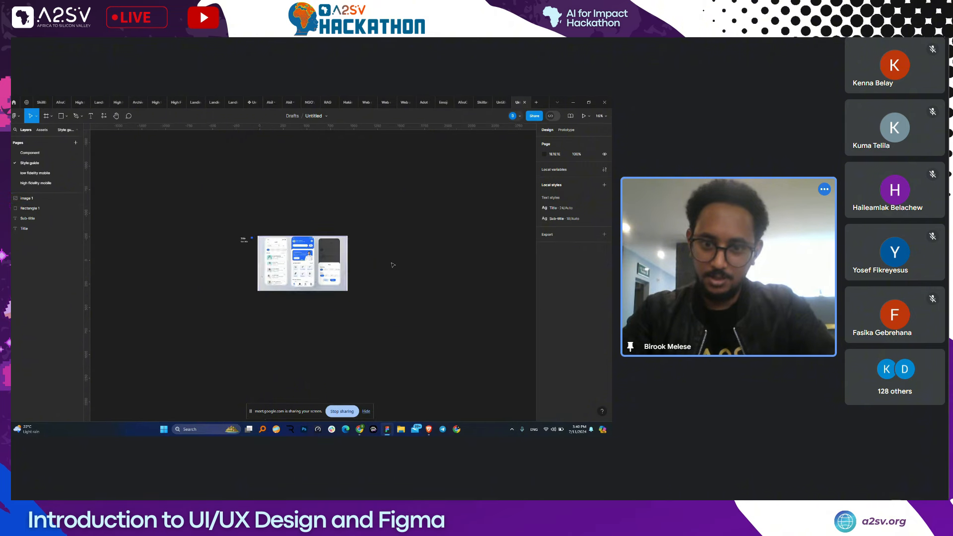
scroll(390, 264, "up", 1)
- Drag the mockup image away from the title text
left_click_drag(314, 272, 377, 271)
scroll(217, 244, "up", 8)
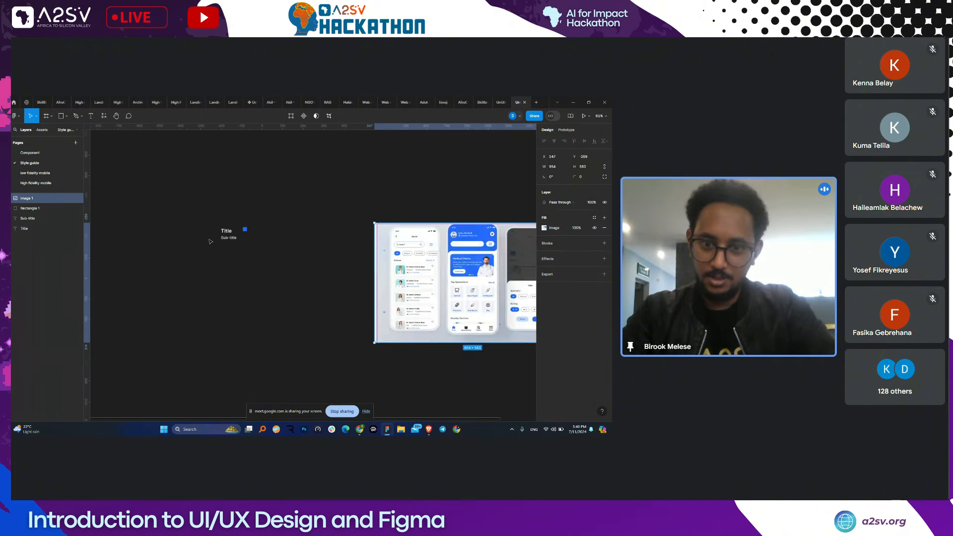
scroll(251, 223, "up", 2)
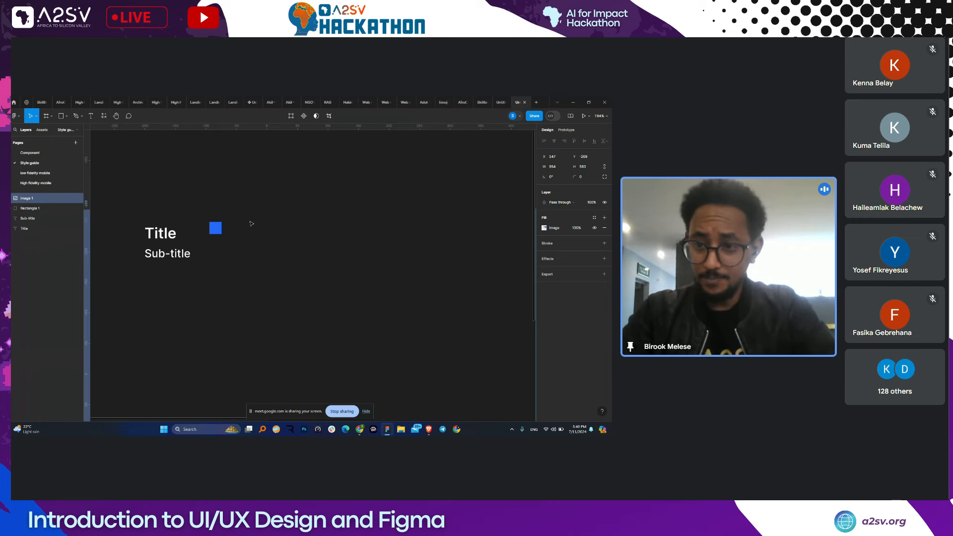
- Nudge the blue square right and start a colour style from its fill named Primary
left_click_drag(215, 228, 234, 233)
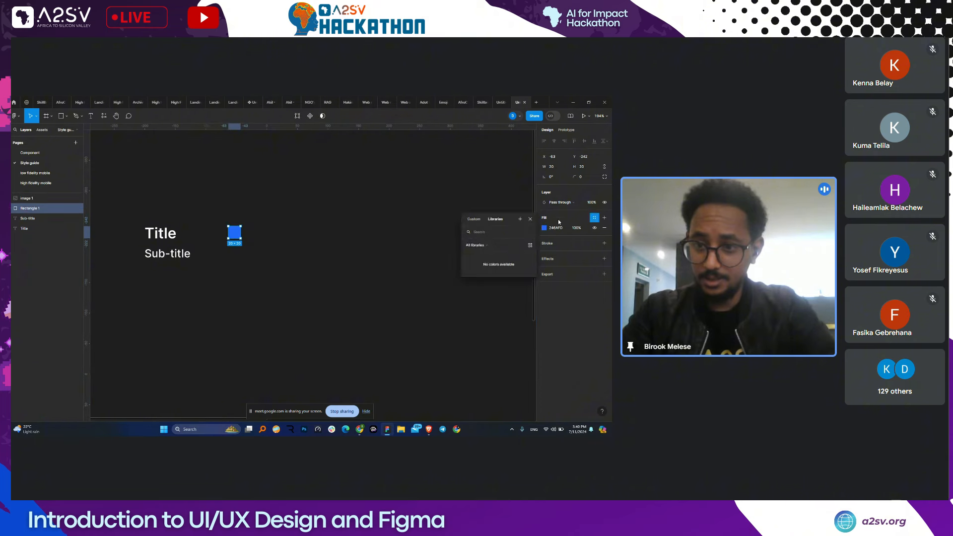
left_click(594, 218)
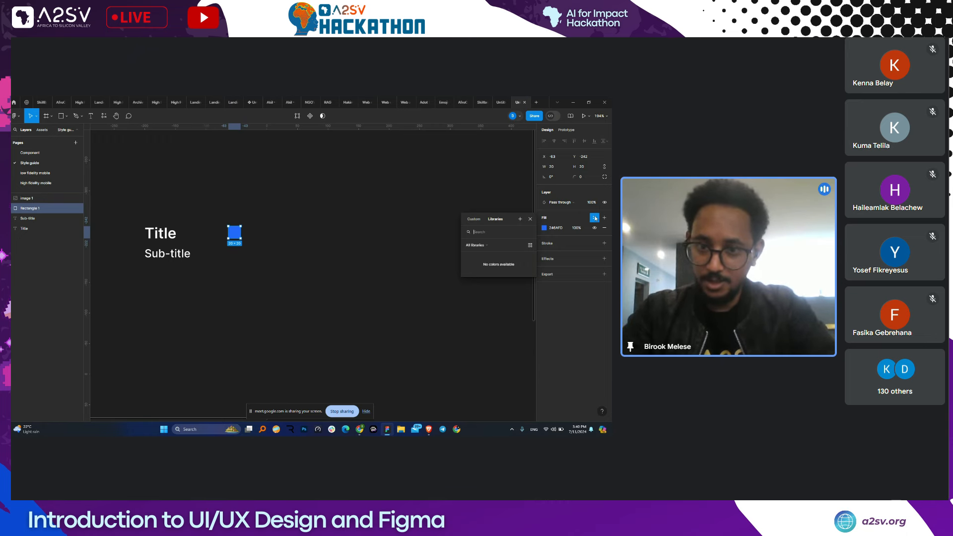
left_click(520, 219)
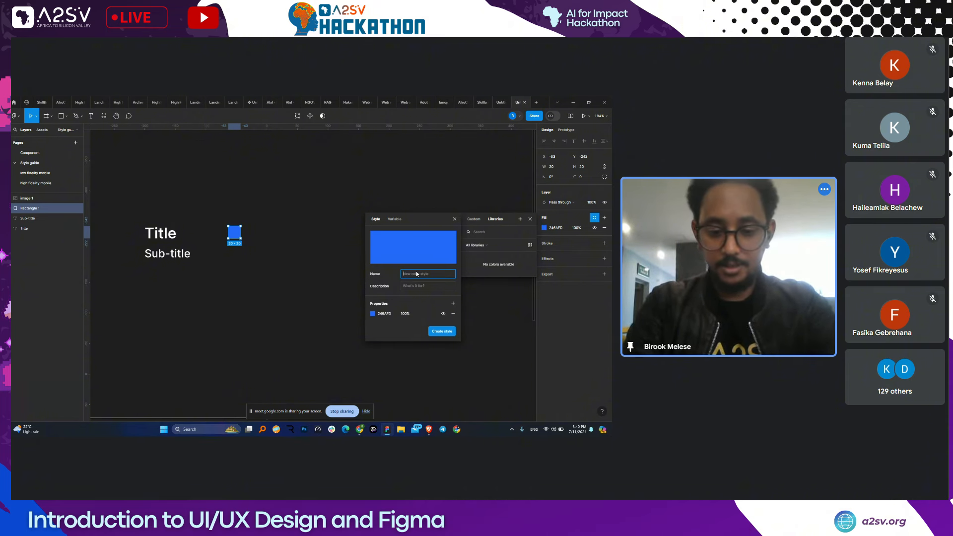
type("Primary")
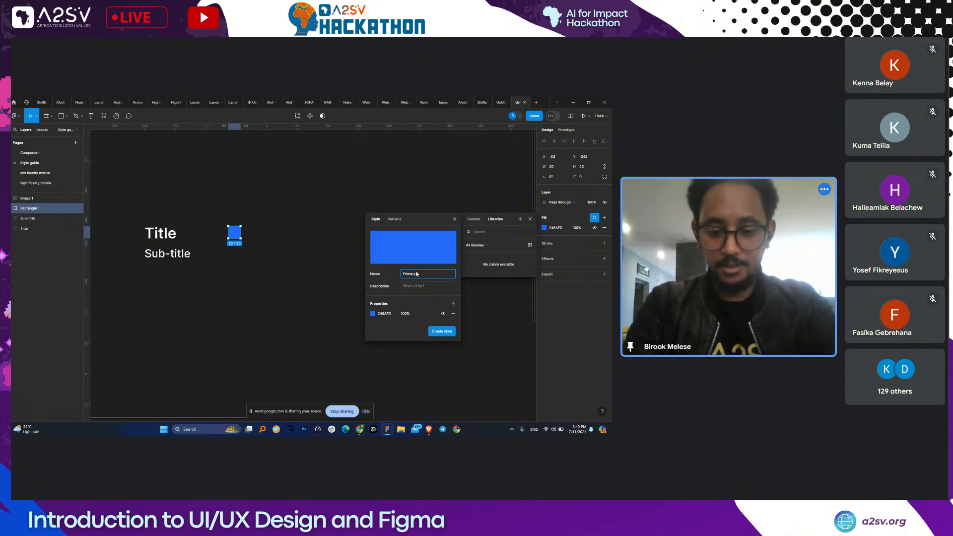
- Create the Primary colour style and move the mockup image up beside the blue square
left_click(446, 333)
scroll(428, 252, "down", 3)
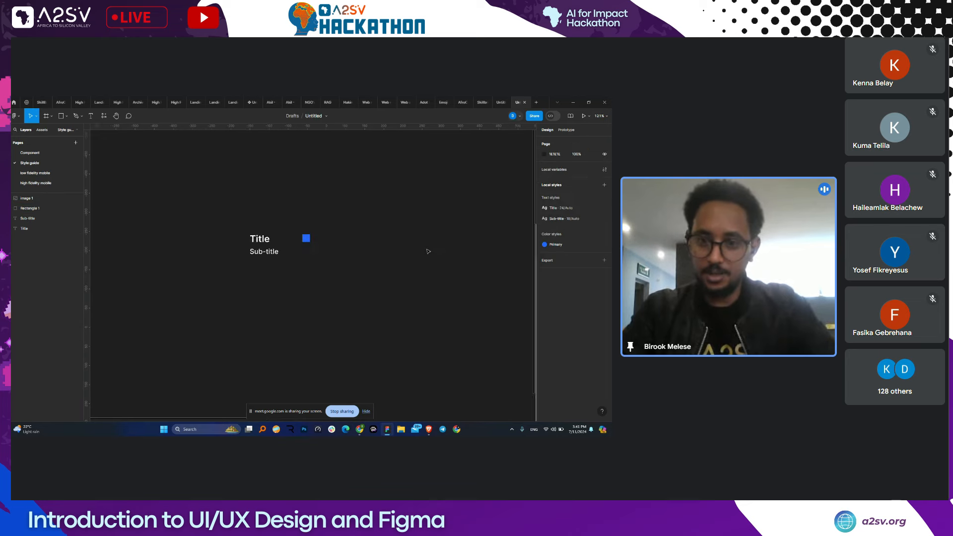
scroll(428, 251, "right", 2)
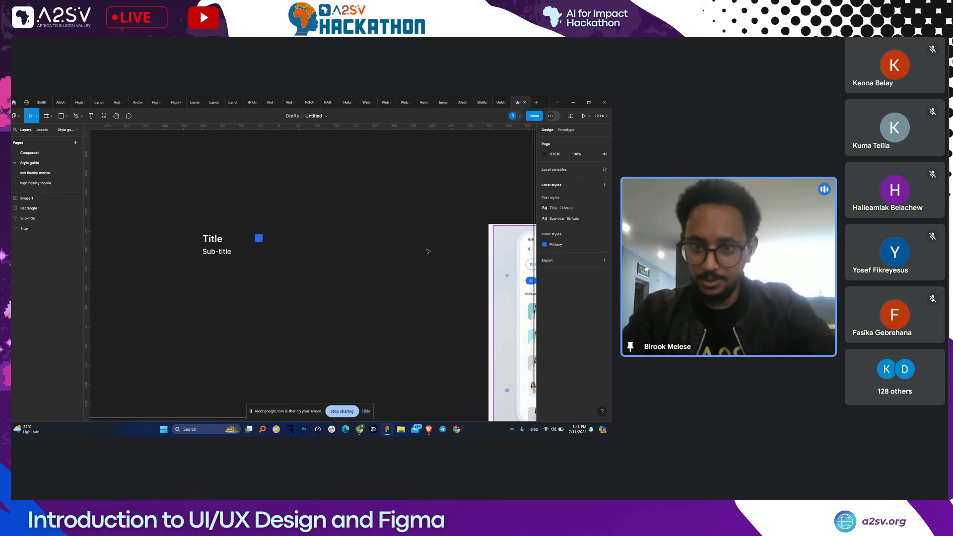
scroll(428, 251, "right", 4)
scroll(400, 244, "up", 3)
scroll(398, 242, "up", 2)
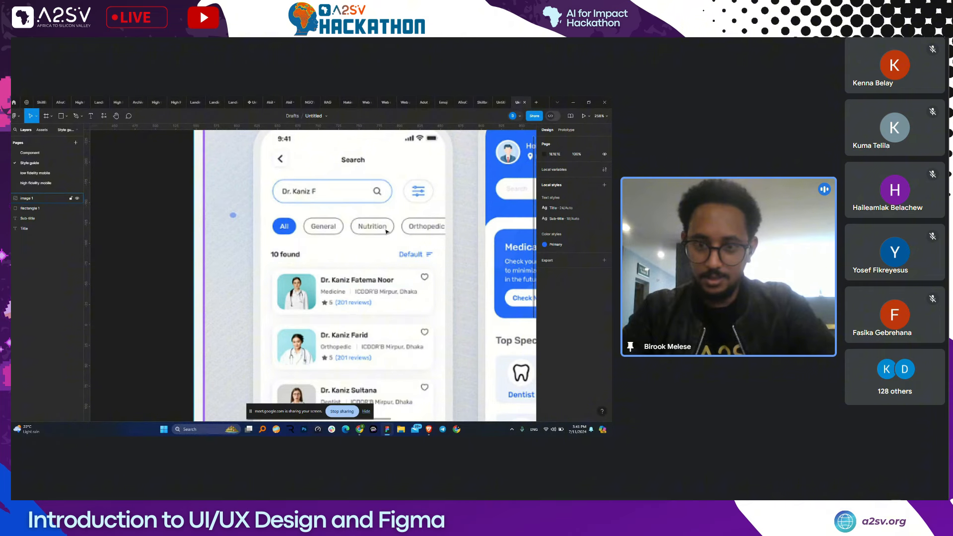
left_click_drag(387, 231, 420, 256)
scroll(377, 246, "down", 4)
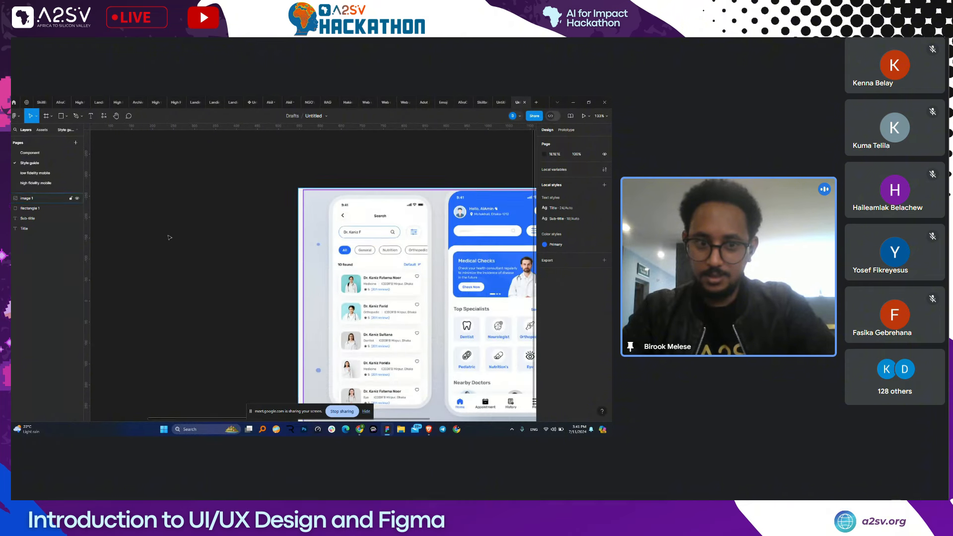
left_click_drag(130, 239, 274, 282)
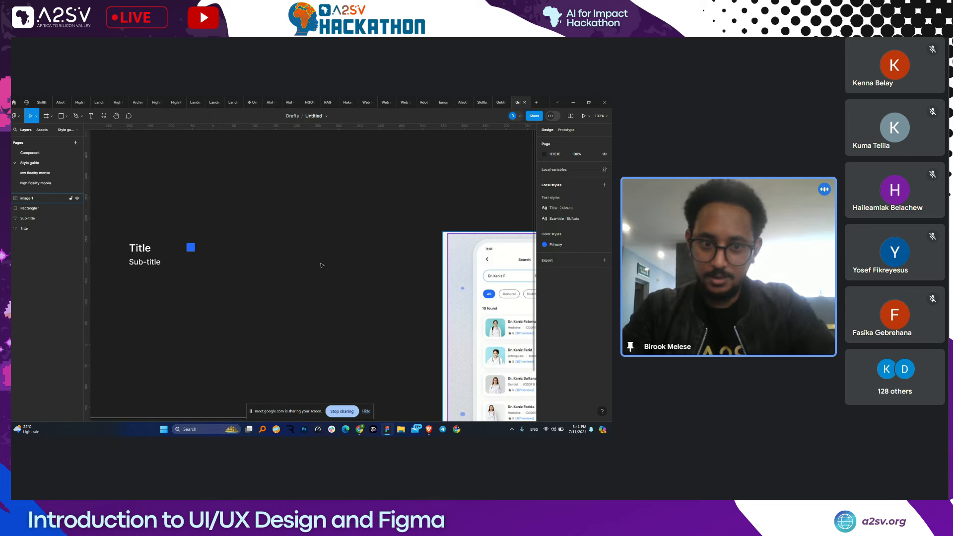
left_click_drag(466, 284, 243, 256)
scroll(244, 257, "up", 4)
- Duplicate the blue square beside Sub-title and recolour the copy grey 5A5A5A from the mockup
left_click(231, 242)
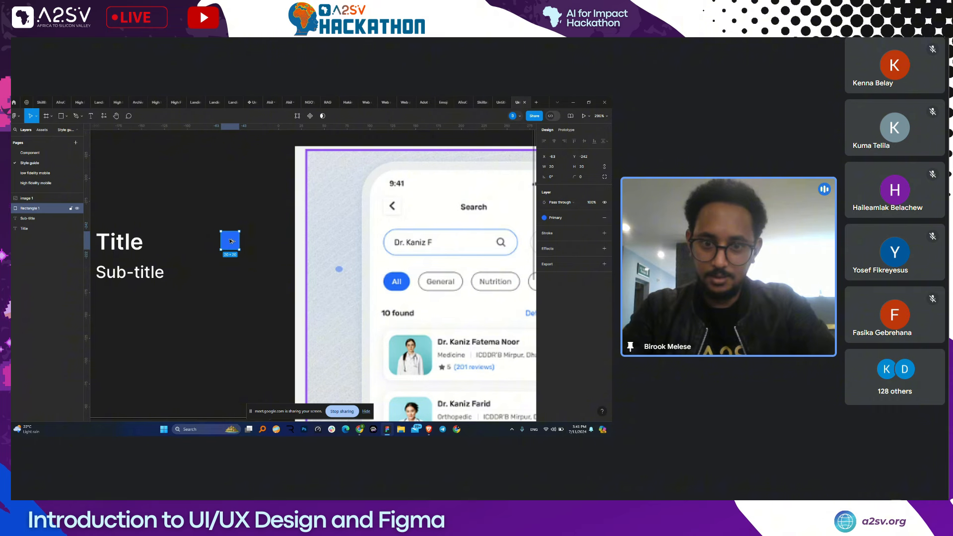
left_click_drag(231, 242, 229, 278)
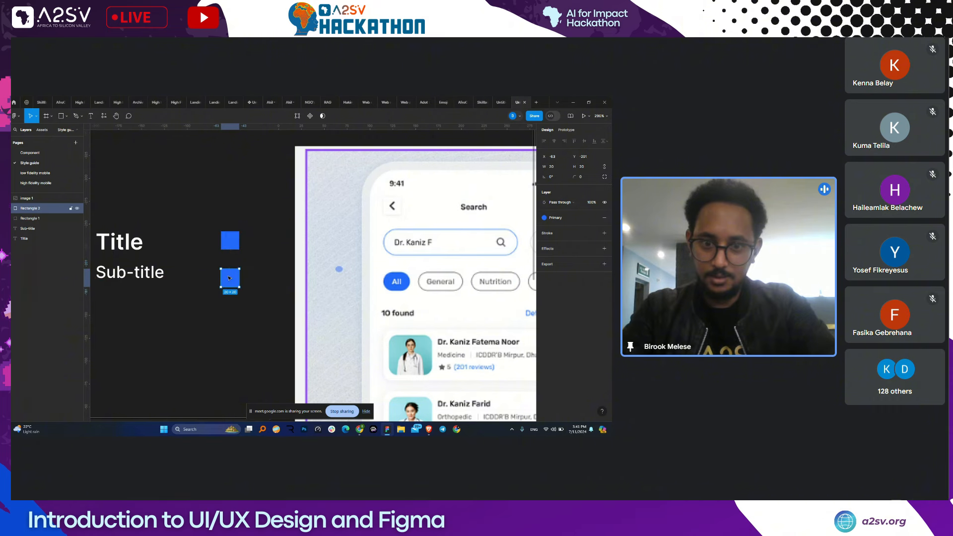
left_click(594, 217)
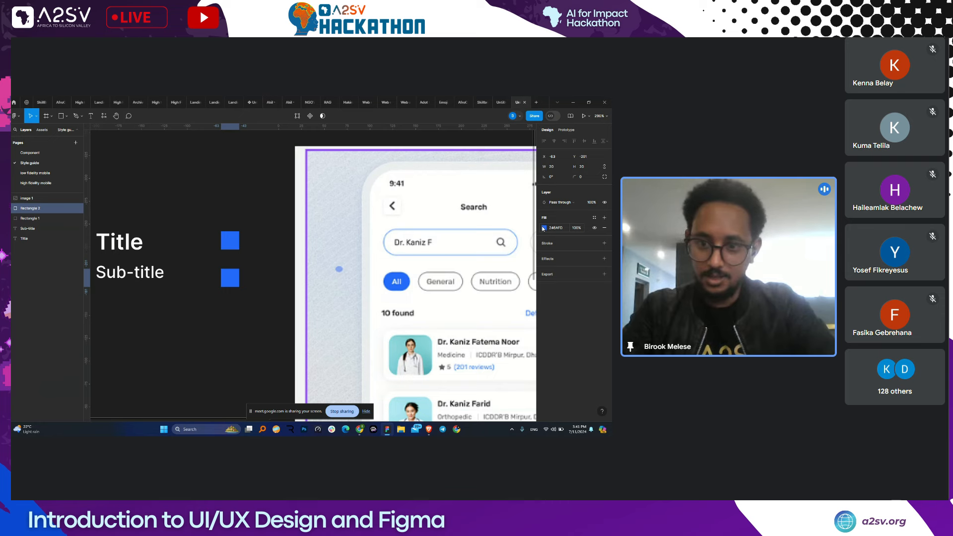
left_click(544, 229)
left_click(470, 336)
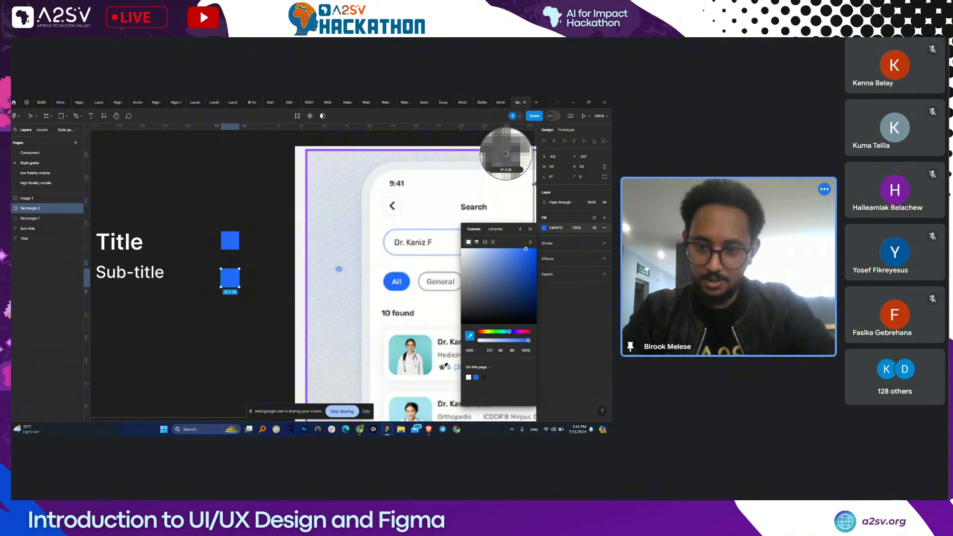
left_click(506, 154)
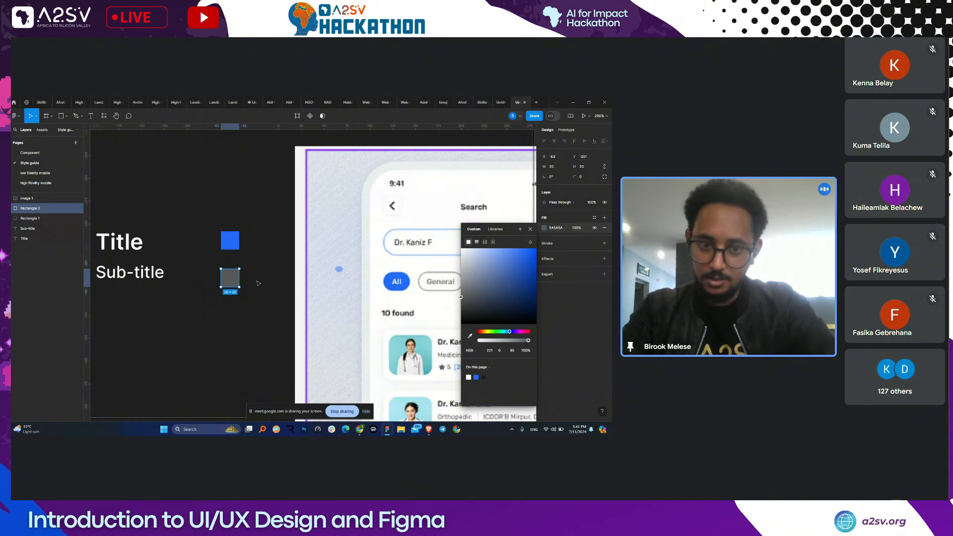
- Save the grey fill as a new colour style named Secondary
left_click(594, 218)
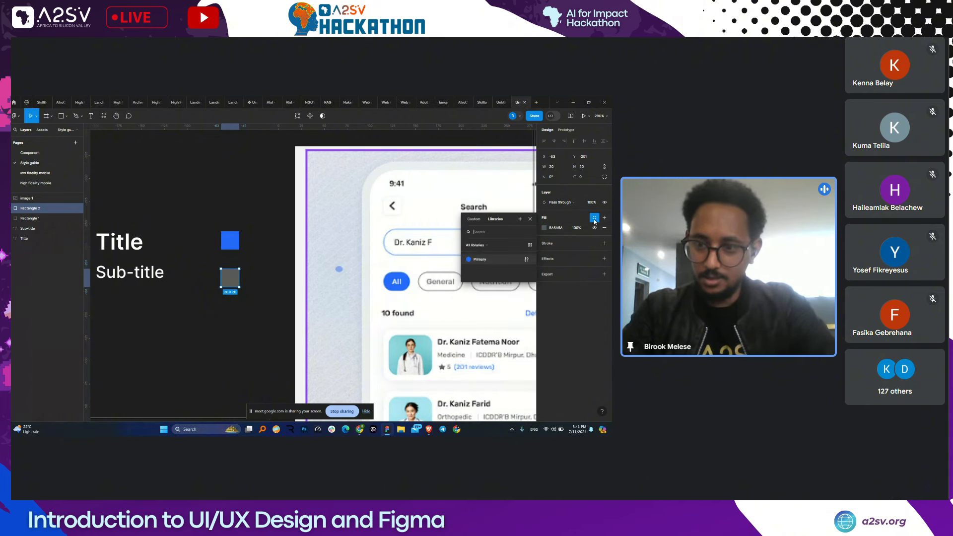
left_click(520, 219)
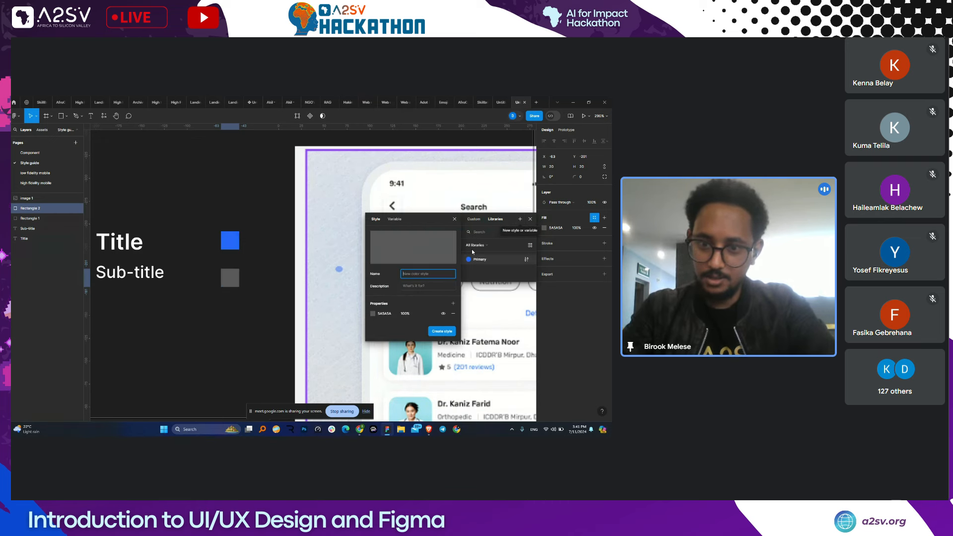
type("Secondary")
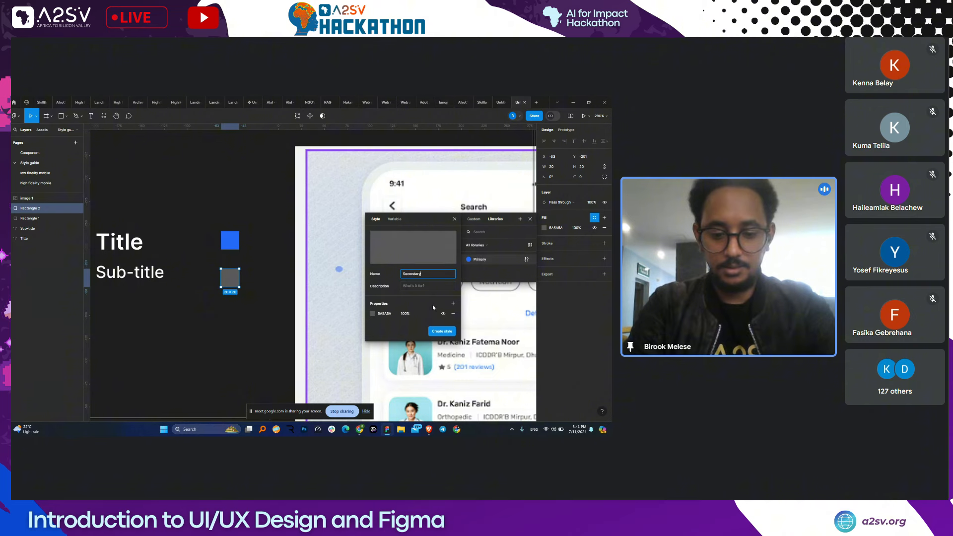
left_click(434, 330)
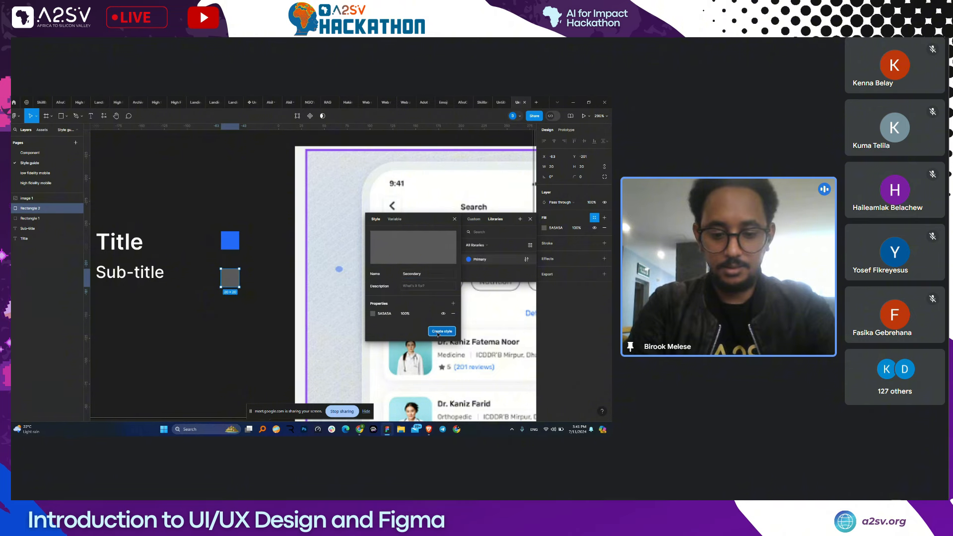
left_click(247, 268)
scroll(274, 288, "down", 3)
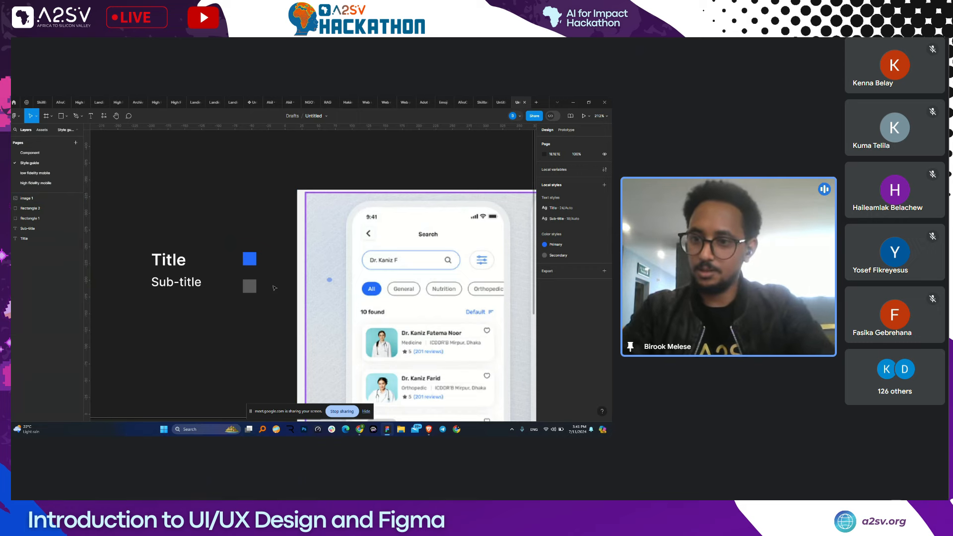
scroll(274, 288, "up", 2)
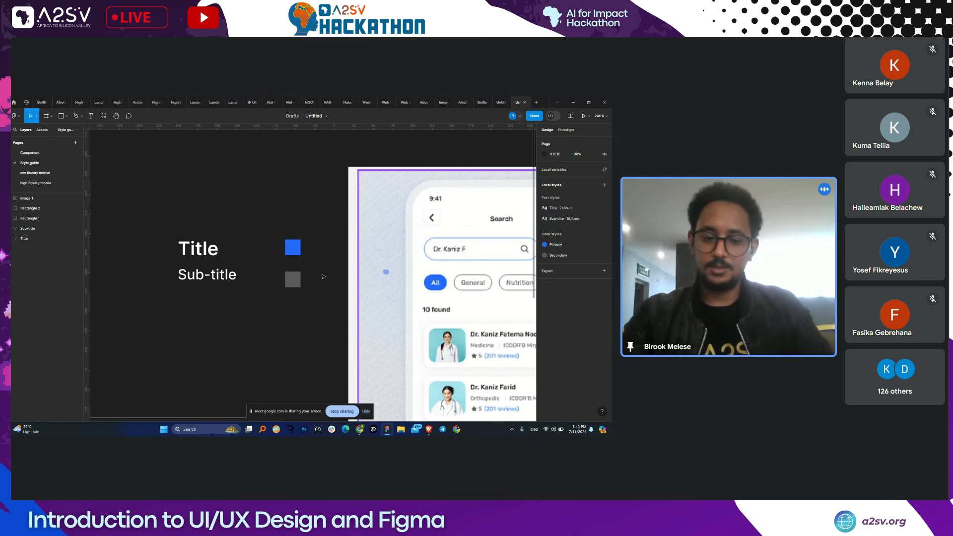
scroll(323, 276, "down", 3)
scroll(339, 276, "up", 2)
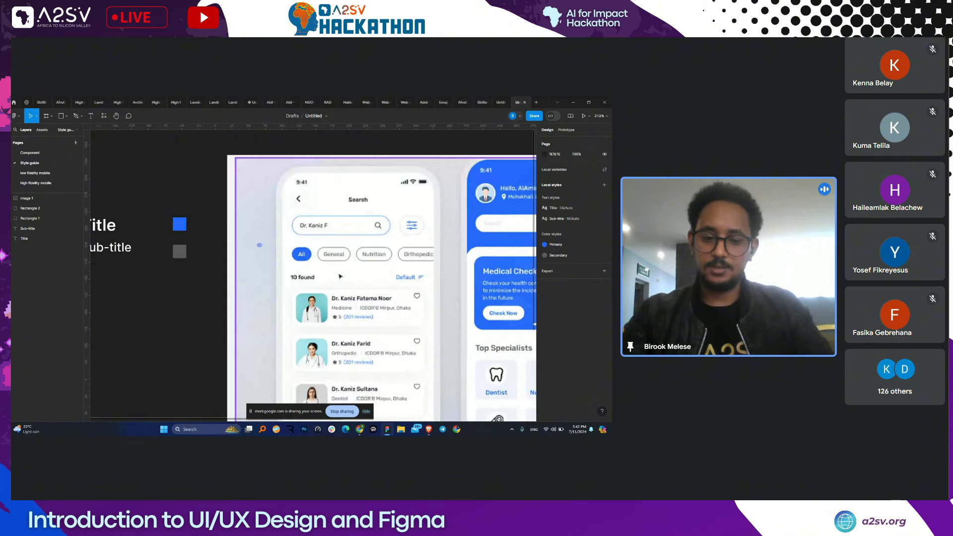
scroll(338, 270, "down", 1)
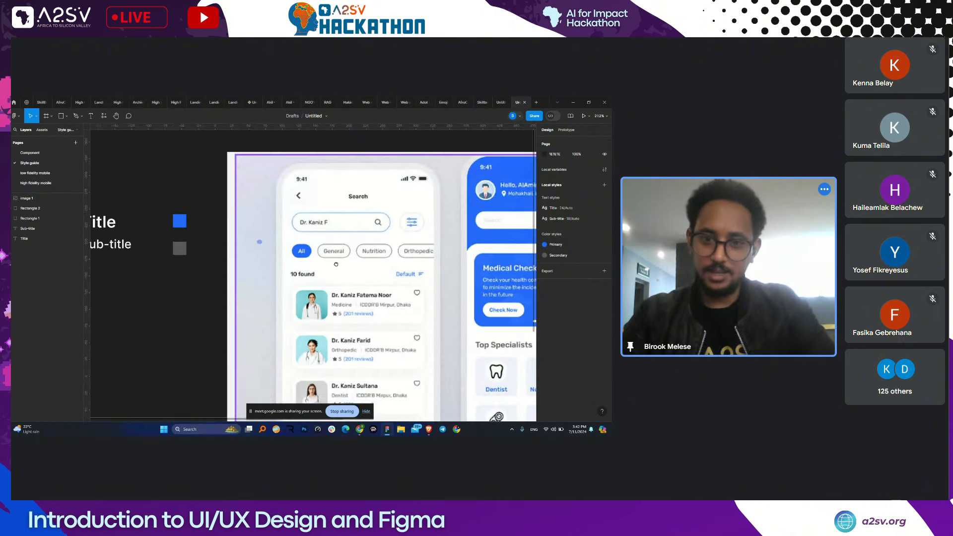
scroll(325, 238, "down", 3)
scroll(325, 239, "right", 3)
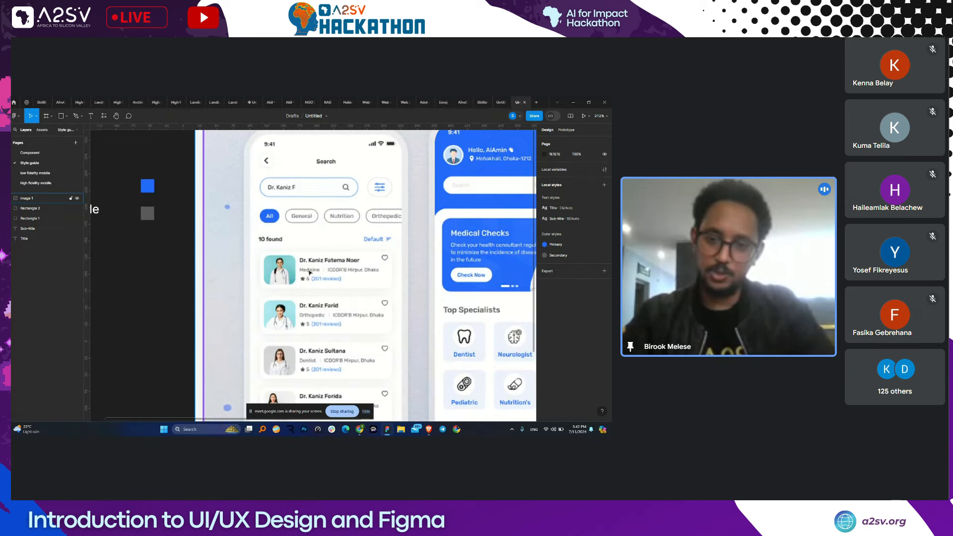
scroll(317, 272, "down", 2)
scroll(317, 271, "left", 1)
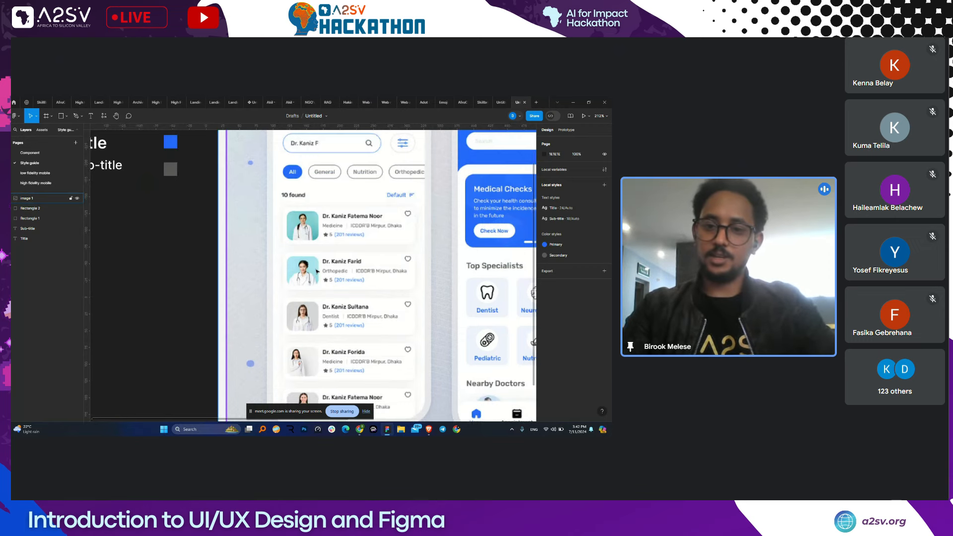
scroll(317, 271, "down", 3)
scroll(331, 244, "left", 3)
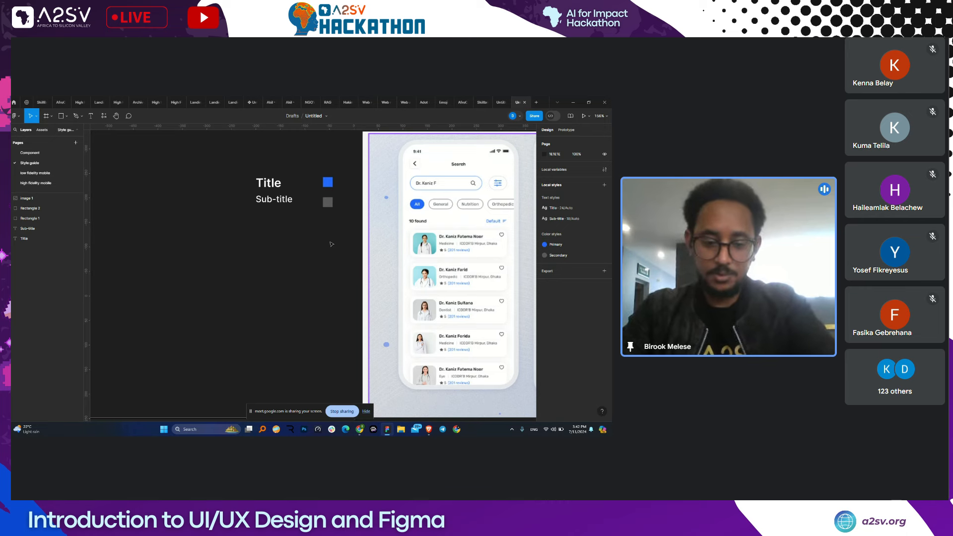
key("r")
- Draw a 146 × 108 rectangle below the text styles and fill it with the Primary style
left_click_drag(169, 244, 240, 298)
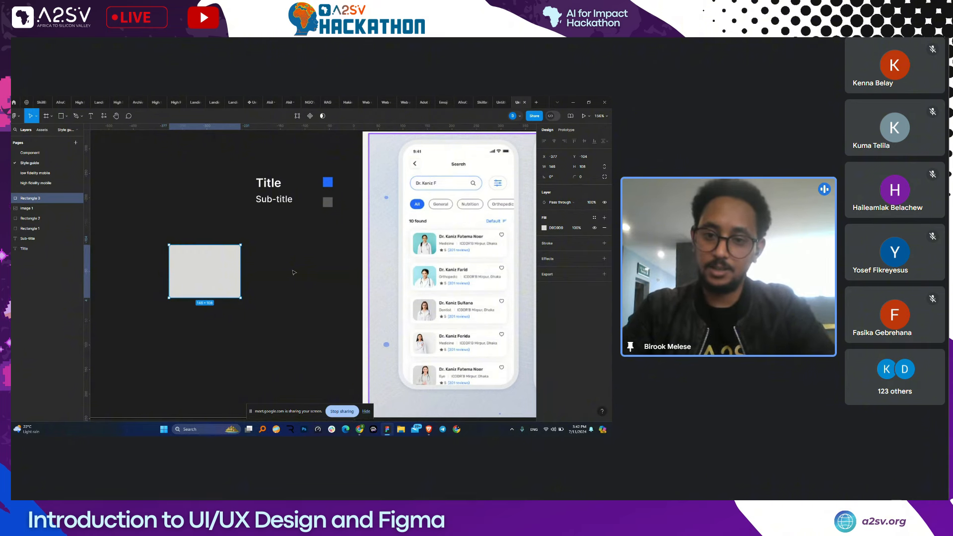
left_click(293, 268)
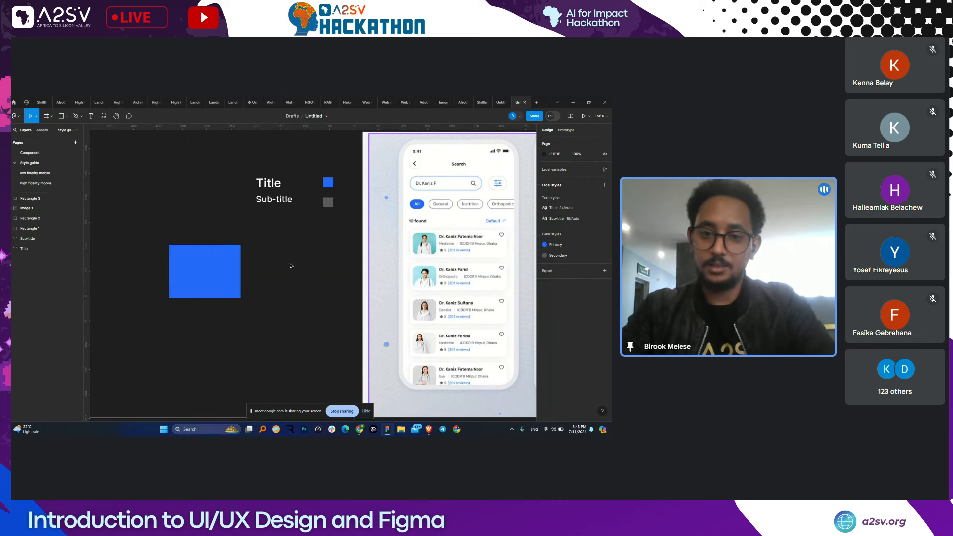
key("ctrl+z")
key("ctrl+z")
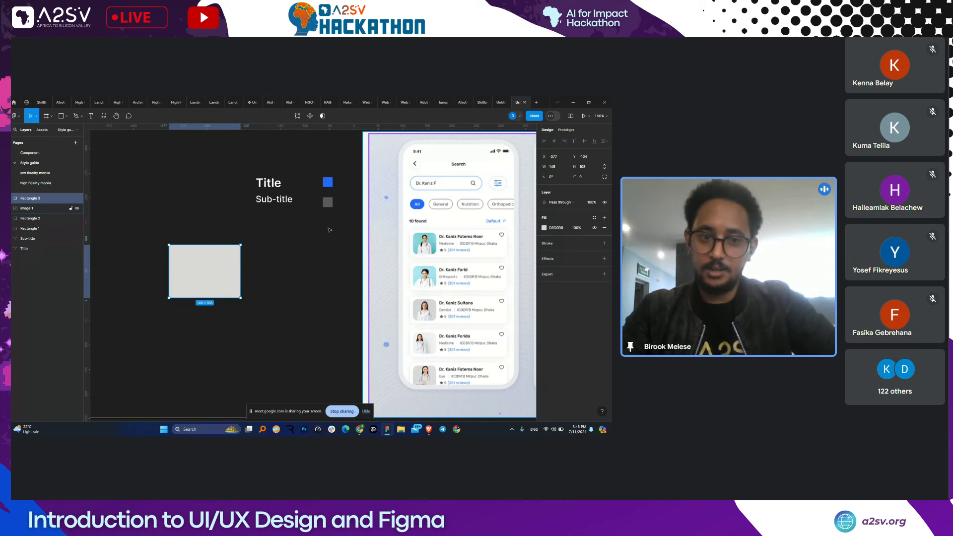
left_click(595, 218)
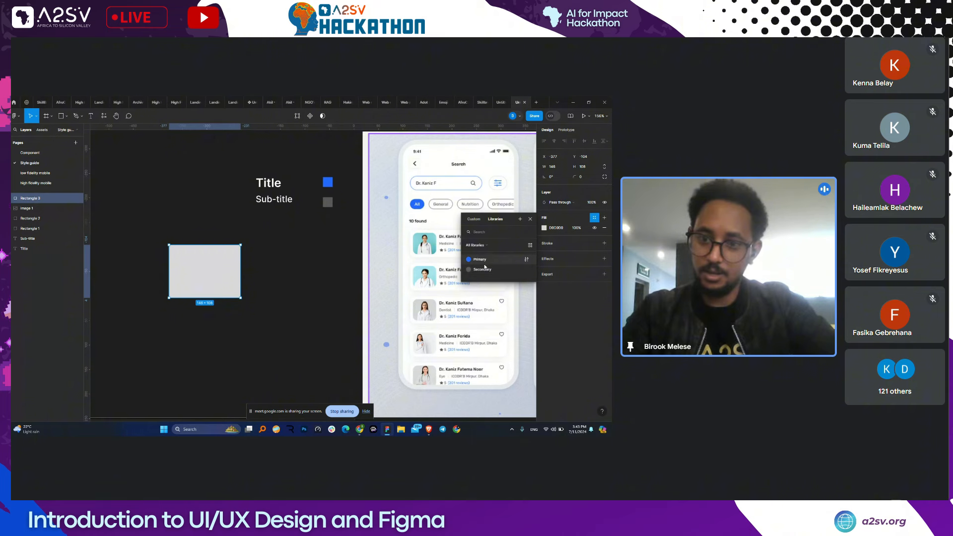
left_click(484, 260)
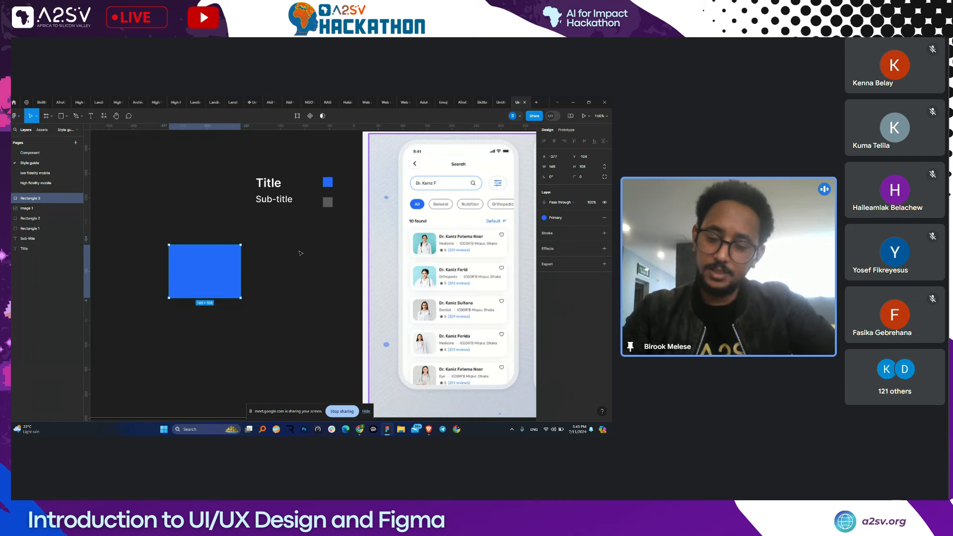
- On the Component page, add a text layer reading Button on empty canvas
left_click(48, 153)
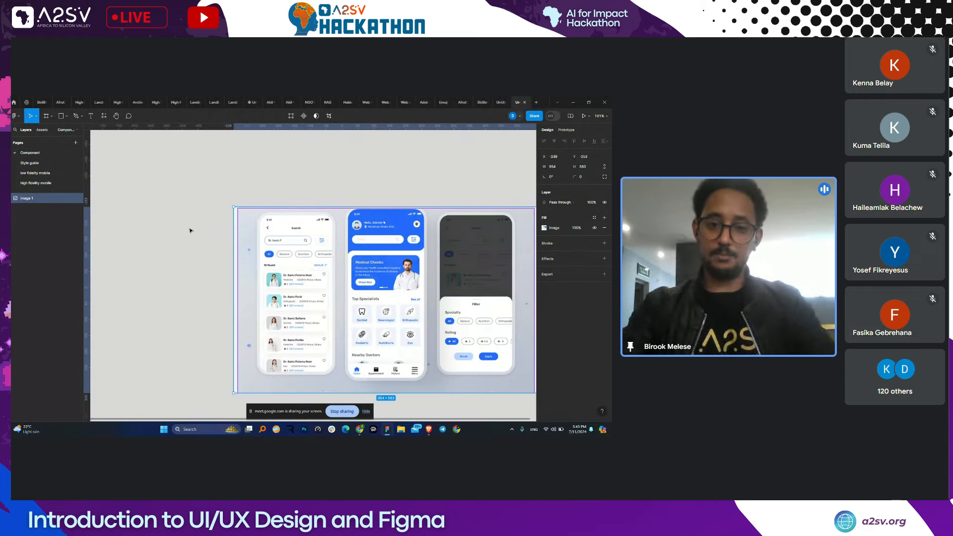
scroll(191, 230, "up", 3)
left_click_drag(201, 242, 277, 286)
key("t")
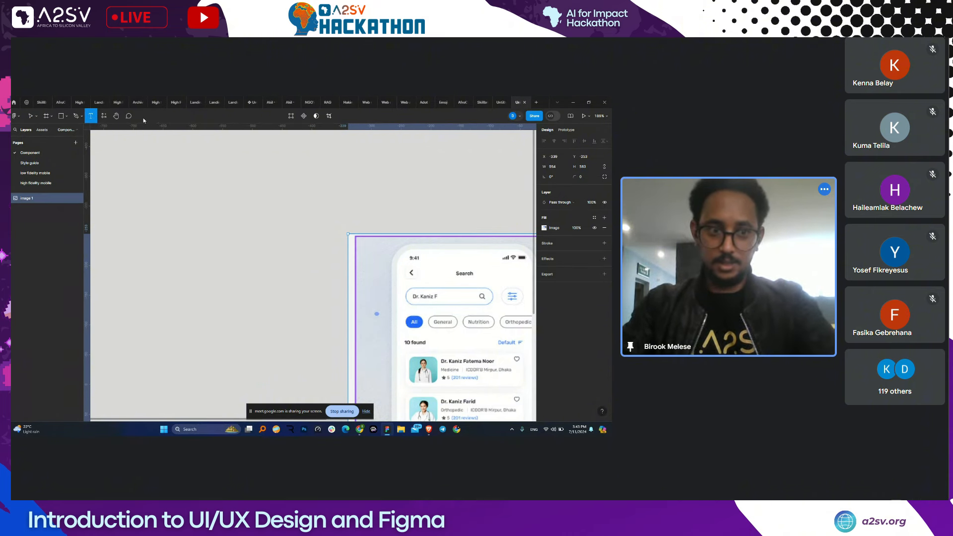
key("Escape")
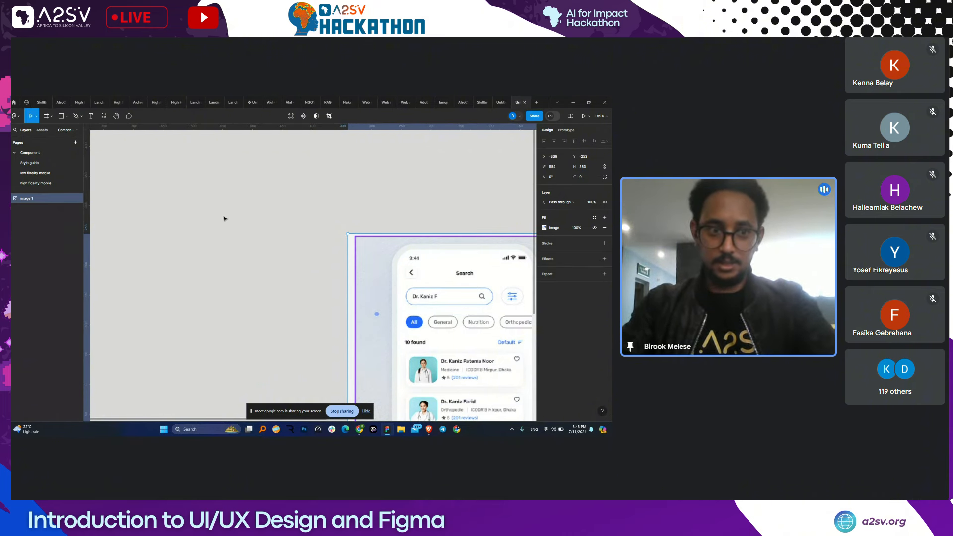
left_click(91, 117)
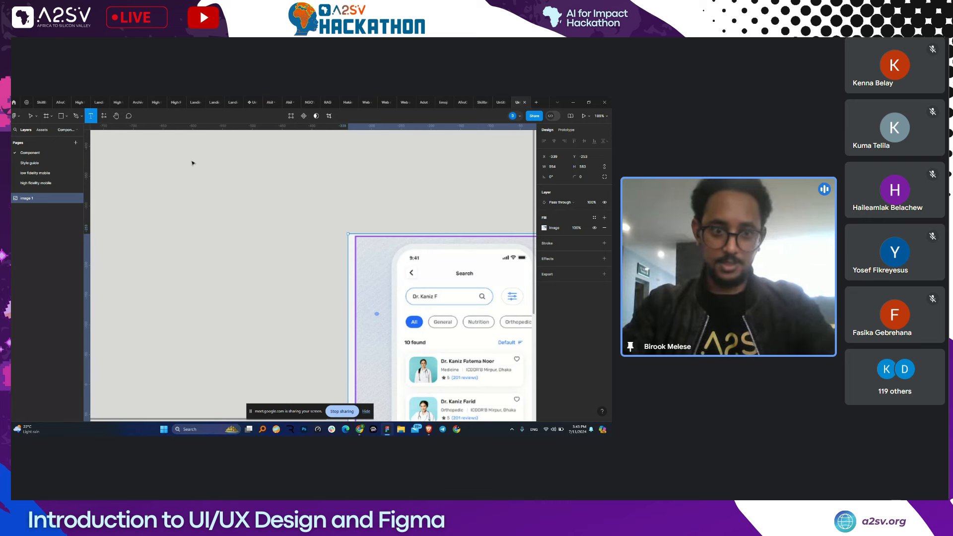
left_click(214, 257)
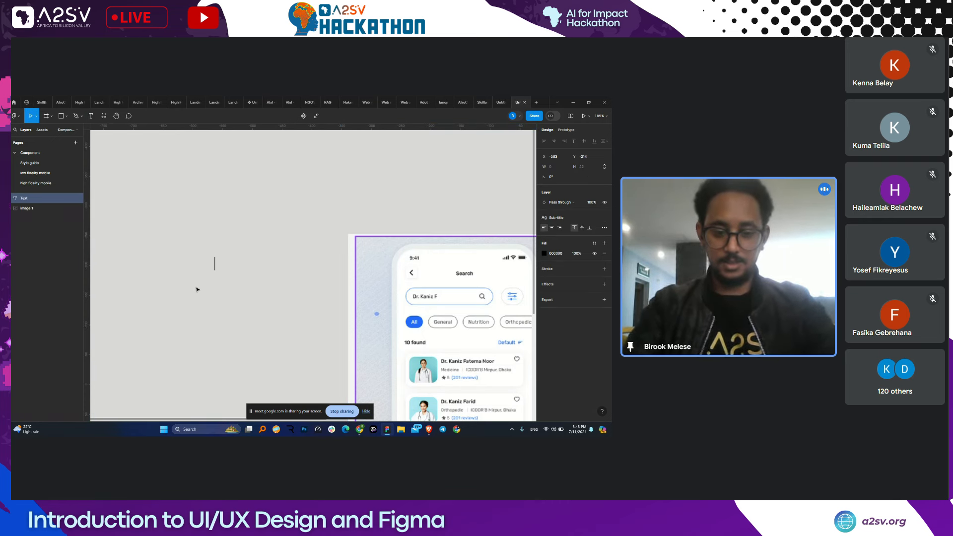
type("Button")
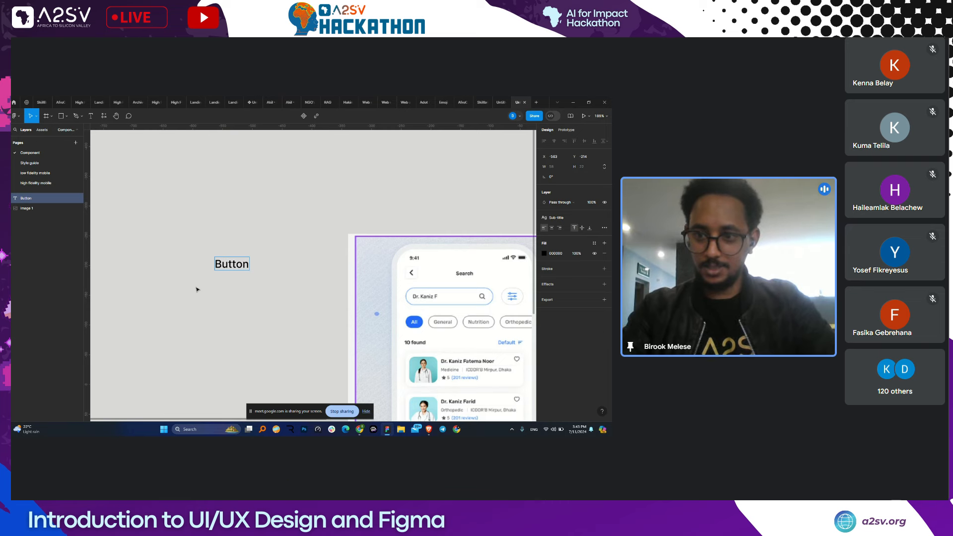
key("Escape")
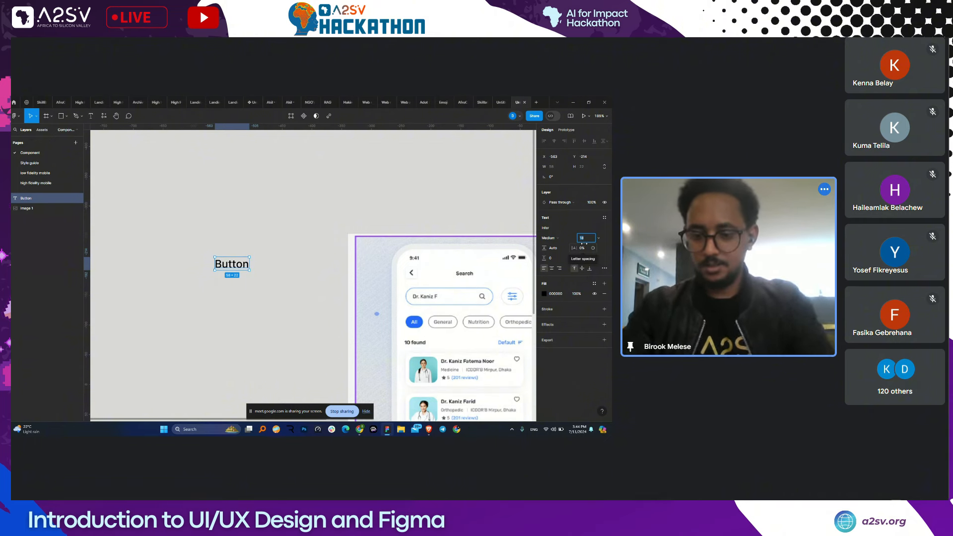
- Set the Button text to font size 12 and Regular weight
type("12")
key("Return")
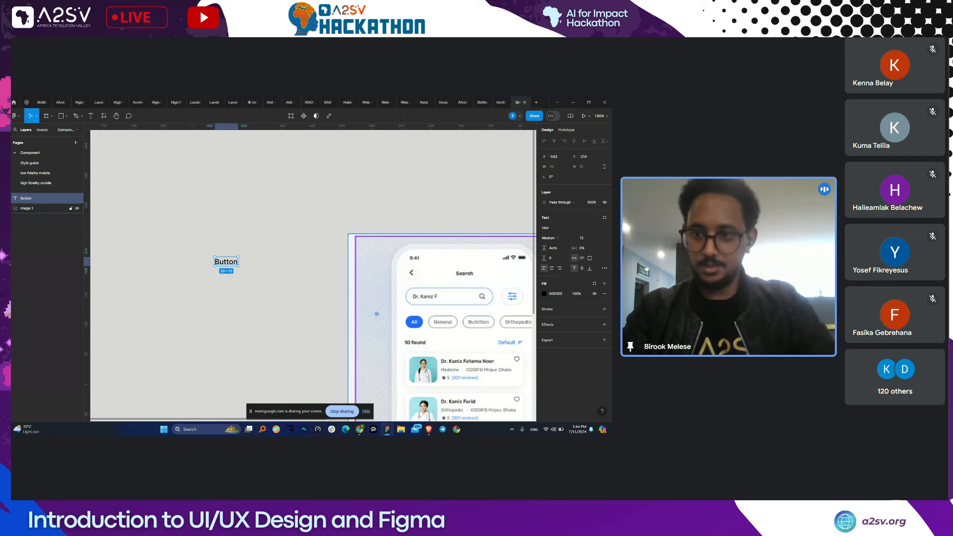
left_click(550, 243)
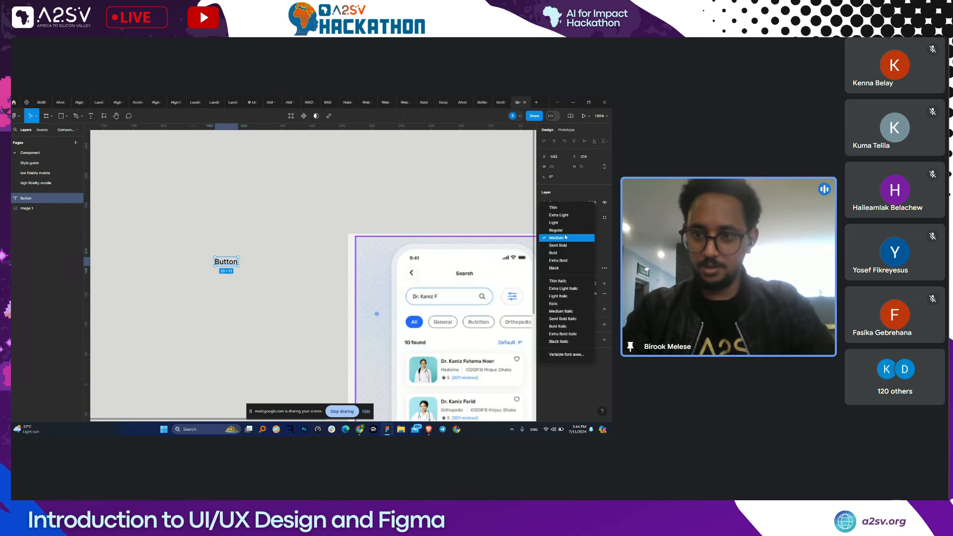
left_click(551, 230)
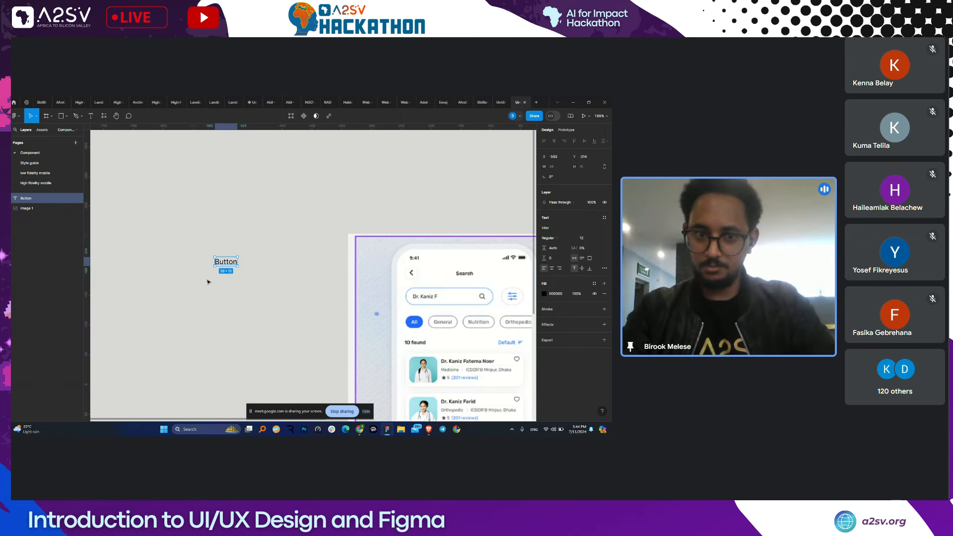
scroll(233, 278, "up", 5)
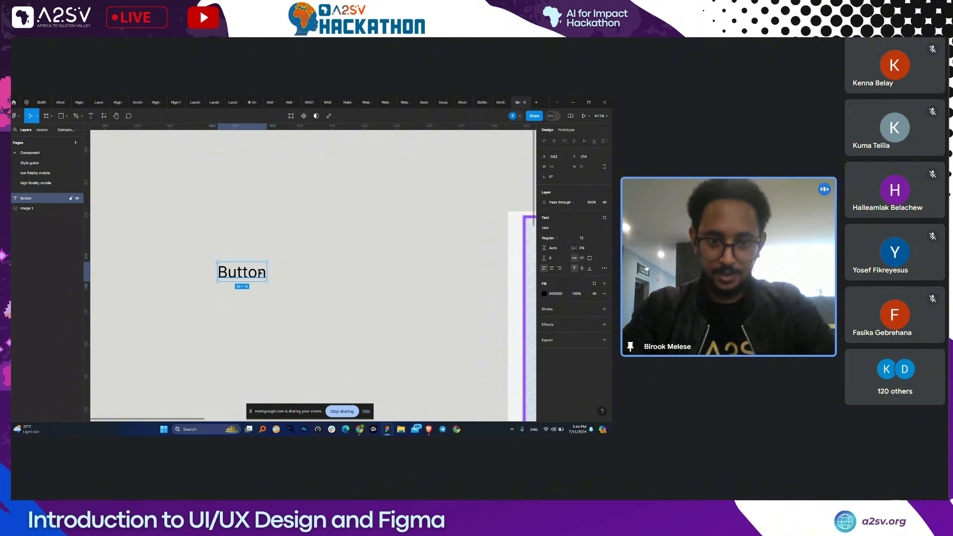
- Wrap the Button text in an auto-layout frame and draw a new frame to its right
key("shift+a")
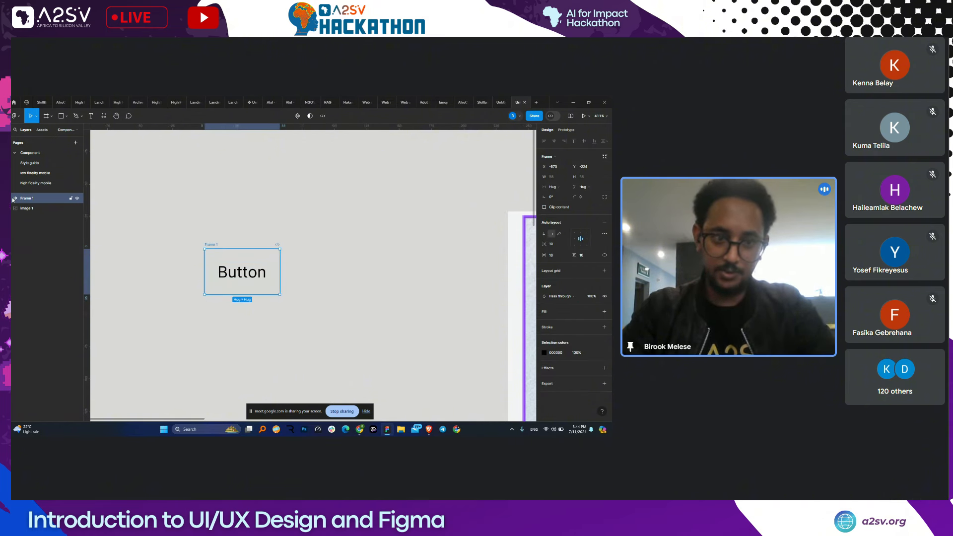
left_click(181, 221)
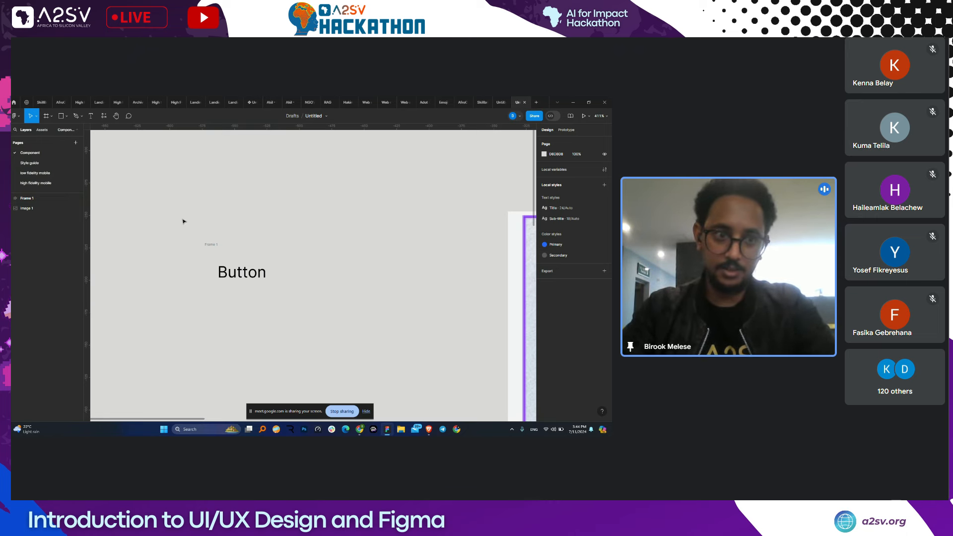
left_click(65, 116)
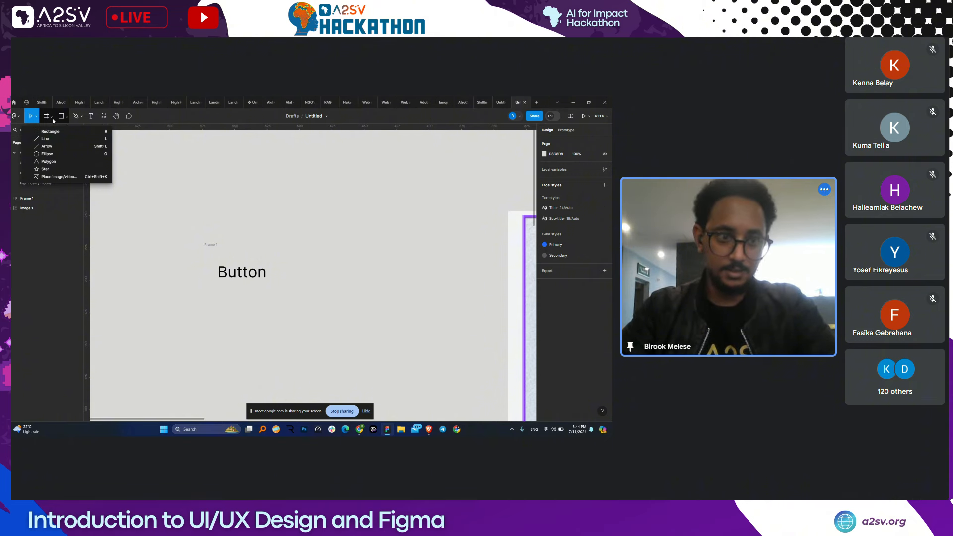
left_click(52, 116)
left_click(49, 133)
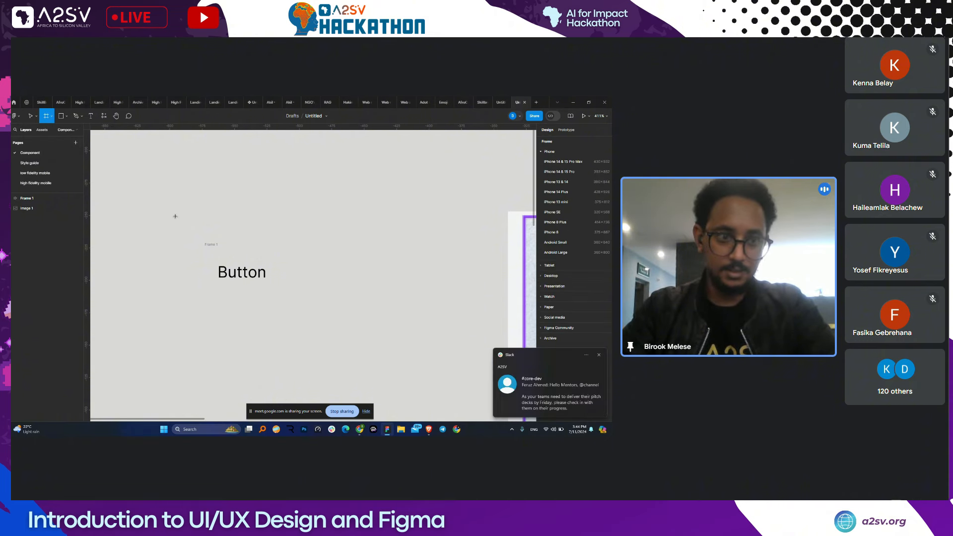
mouse_move(304, 227)
left_mouse_down()
mouse_move(330, 263)
mouse_move(410, 319)
left_mouse_up()
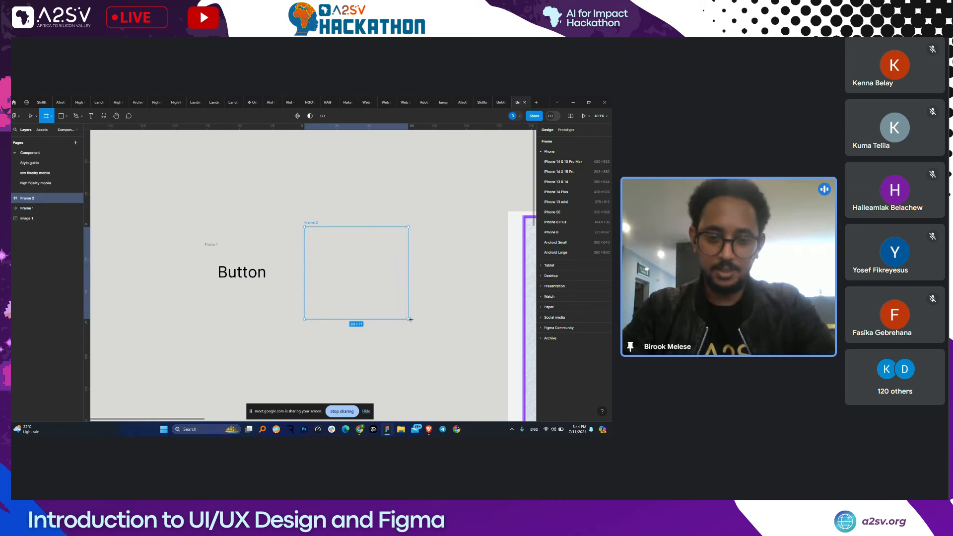
left_click_drag(410, 319, 425, 318)
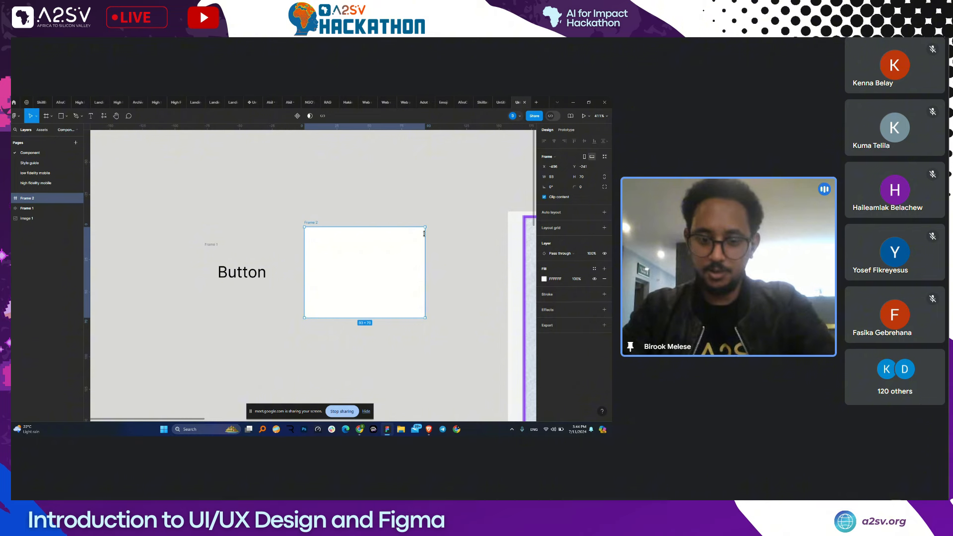
key("f")
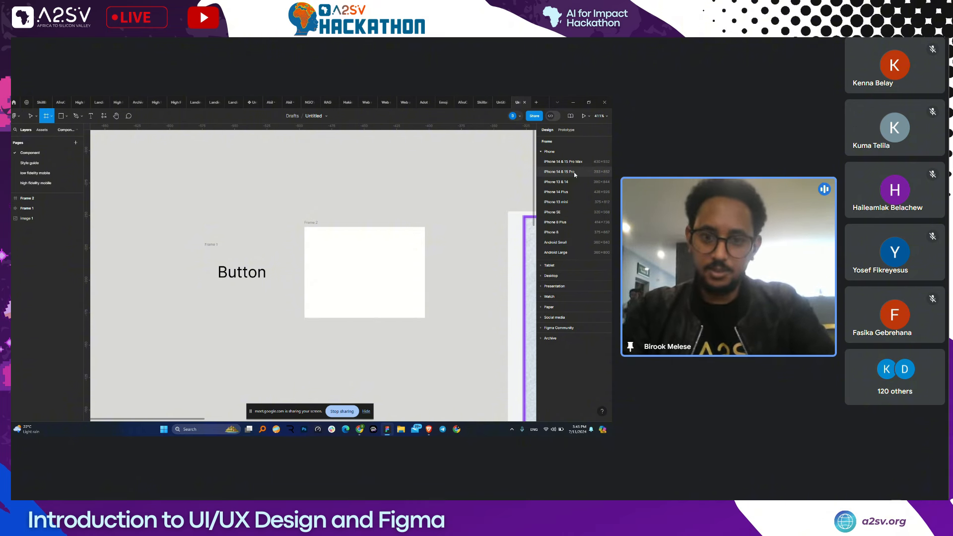
key("Escape")
- Move a Button text out of its frame and wrap it in a new Frame 3
left_click(211, 249)
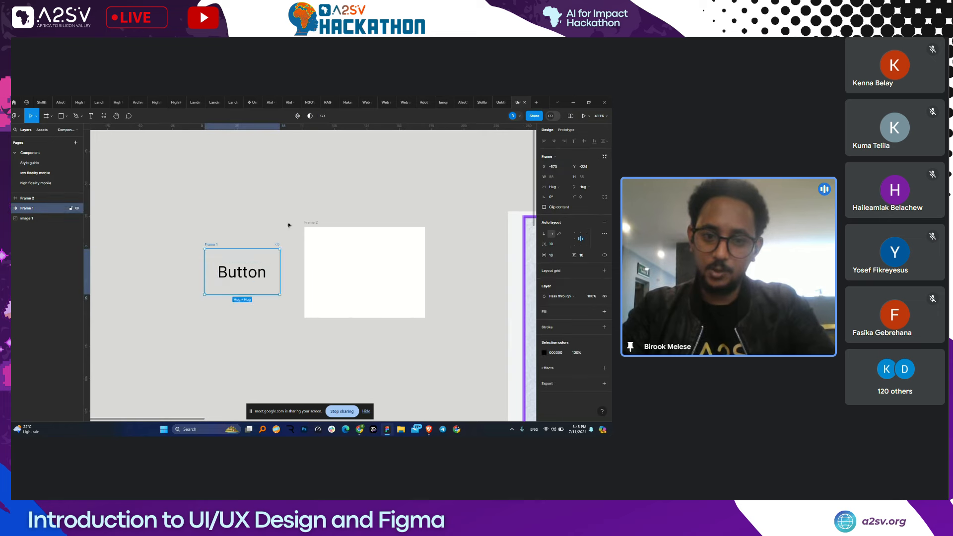
left_click(310, 223)
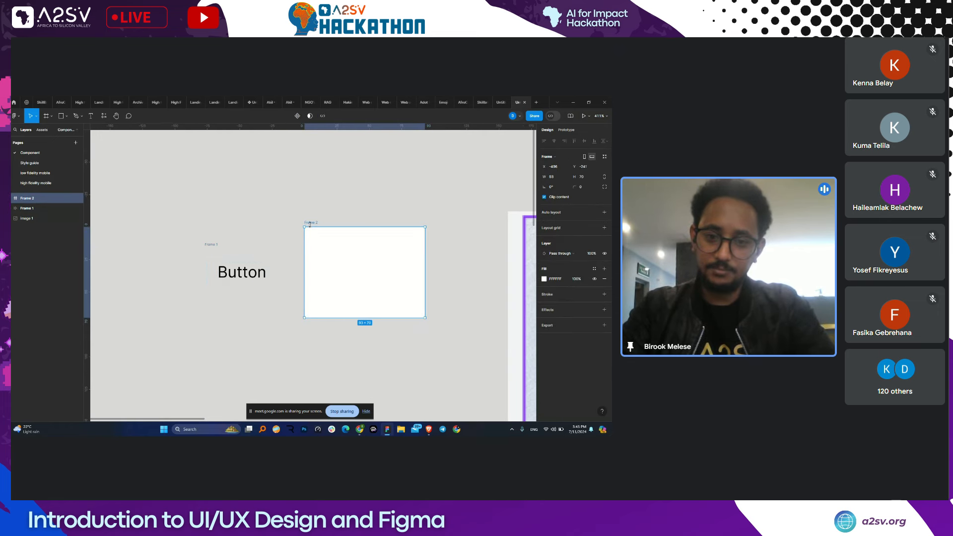
scroll(309, 224, "left", 2)
scroll(310, 224, "down", 2)
left_click(292, 233)
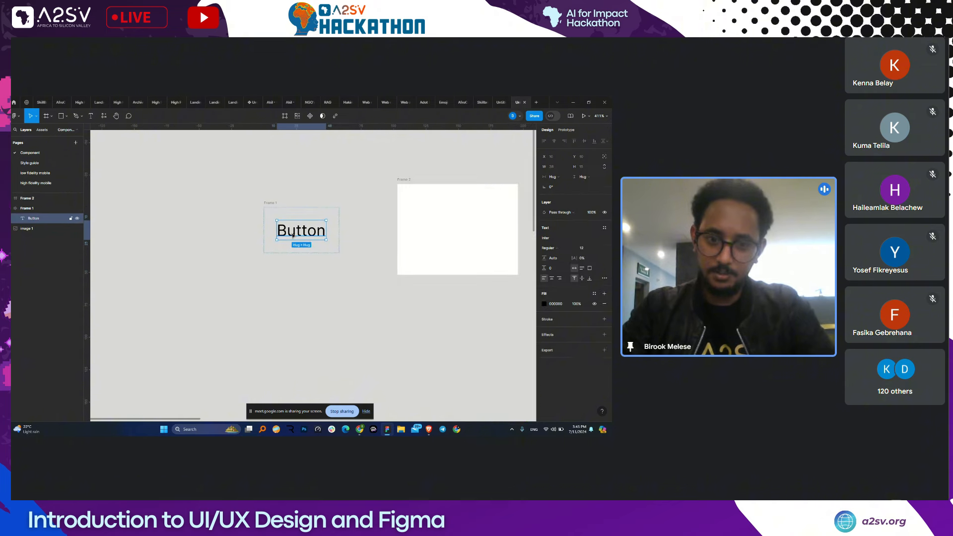
left_click_drag(293, 235, 282, 300)
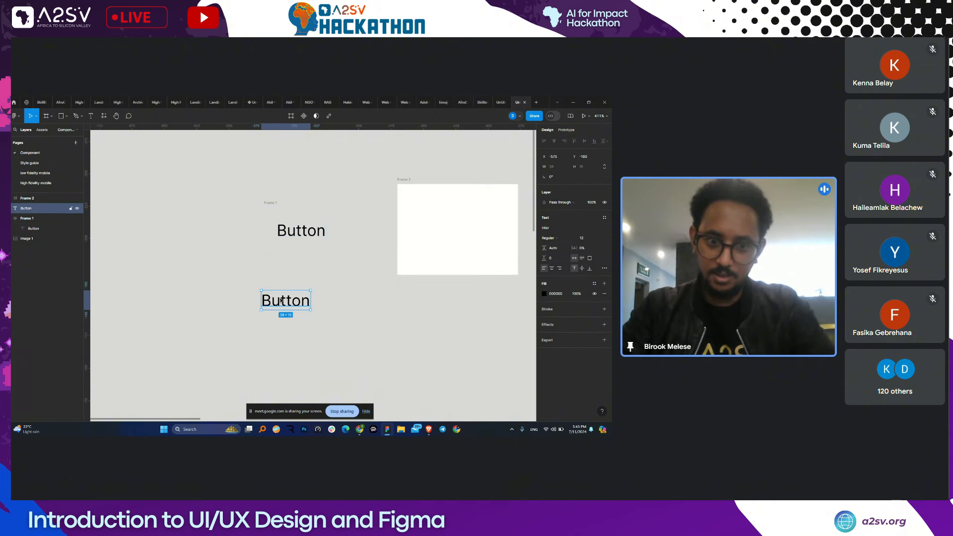
left_click(264, 275)
key("f")
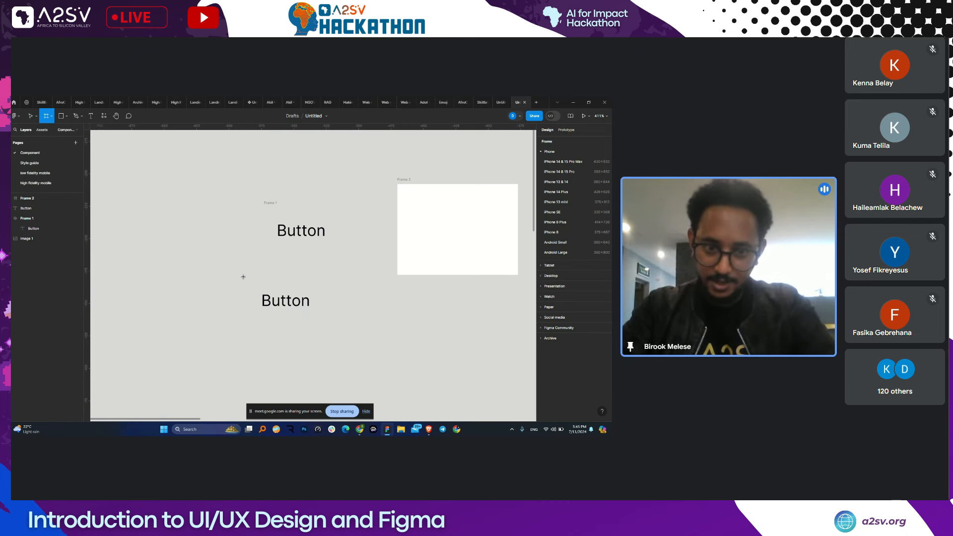
left_click_drag(243, 275, 342, 328)
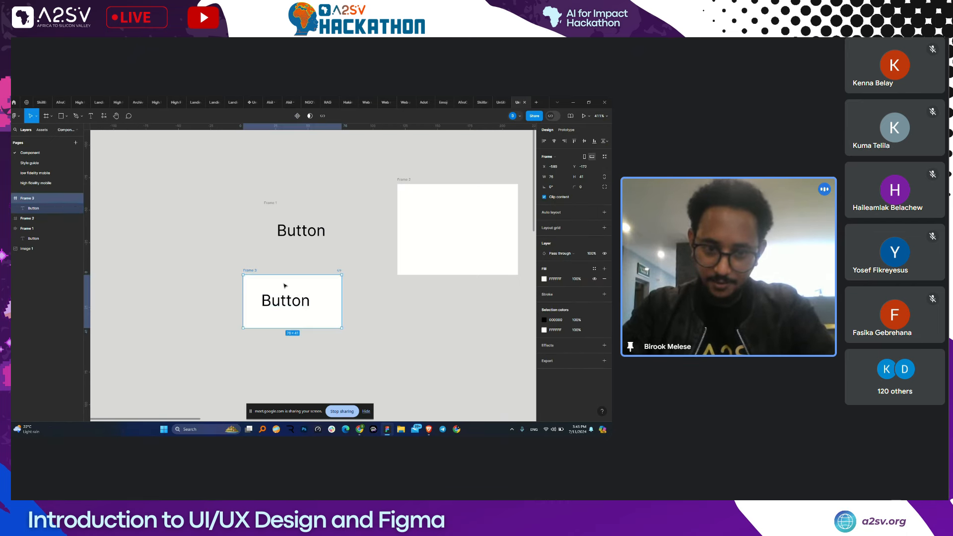
mouse_move(293, 306)
left_mouse_down()
mouse_move(283, 302)
mouse_move(293, 312)
mouse_move(316, 308)
mouse_move(317, 298)
mouse_move(292, 308)
left_mouse_up()
- Delete Frame 3 and the two-Button Frame 4, keeping Frame 1
left_click(298, 229)
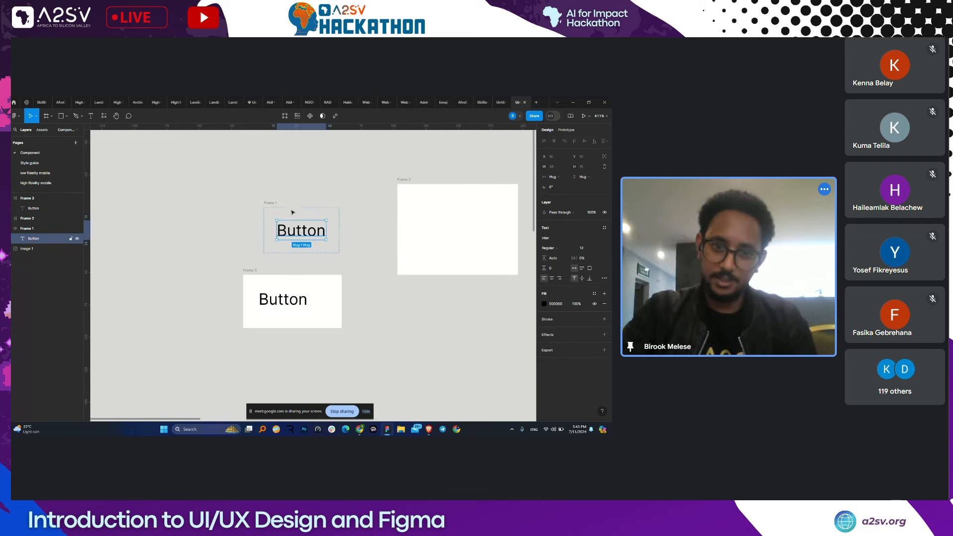
left_click(268, 203)
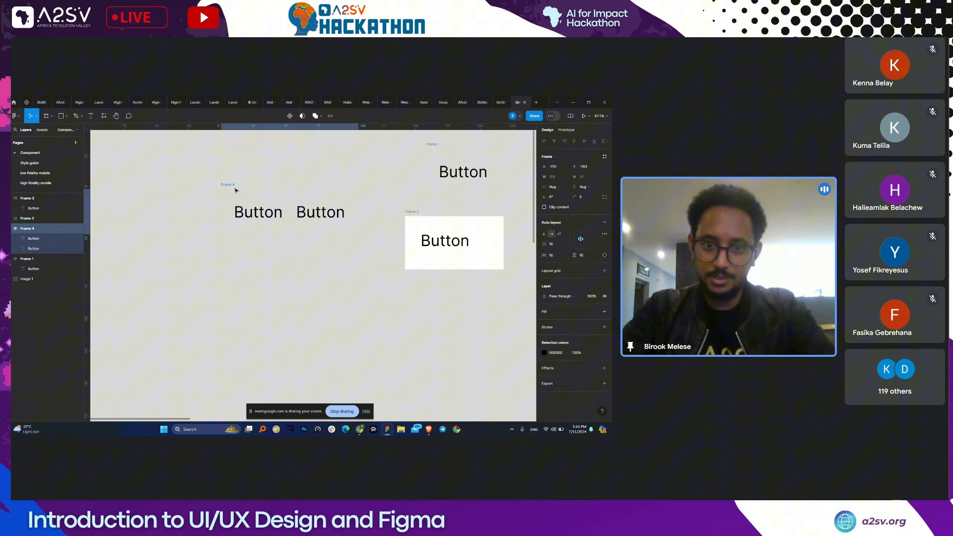
left_click(286, 211)
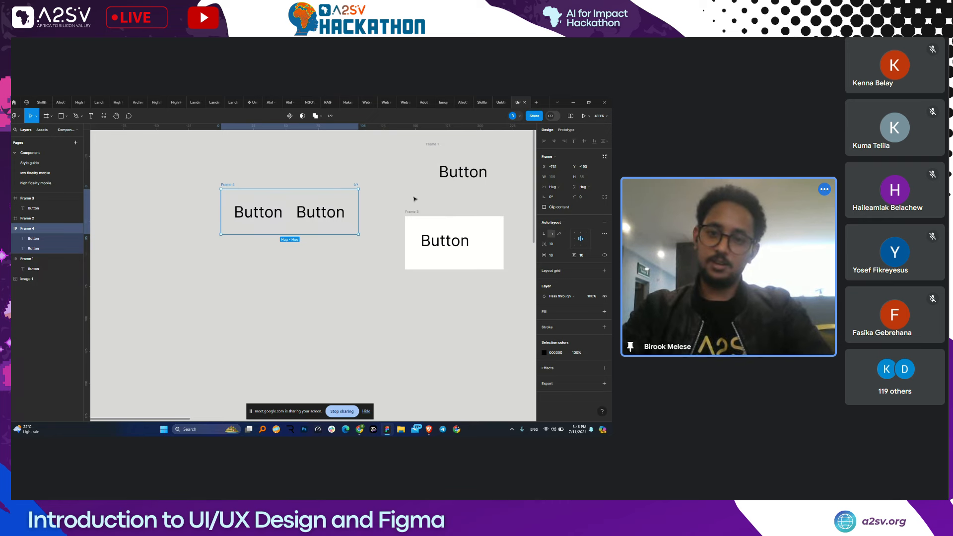
left_click(416, 215)
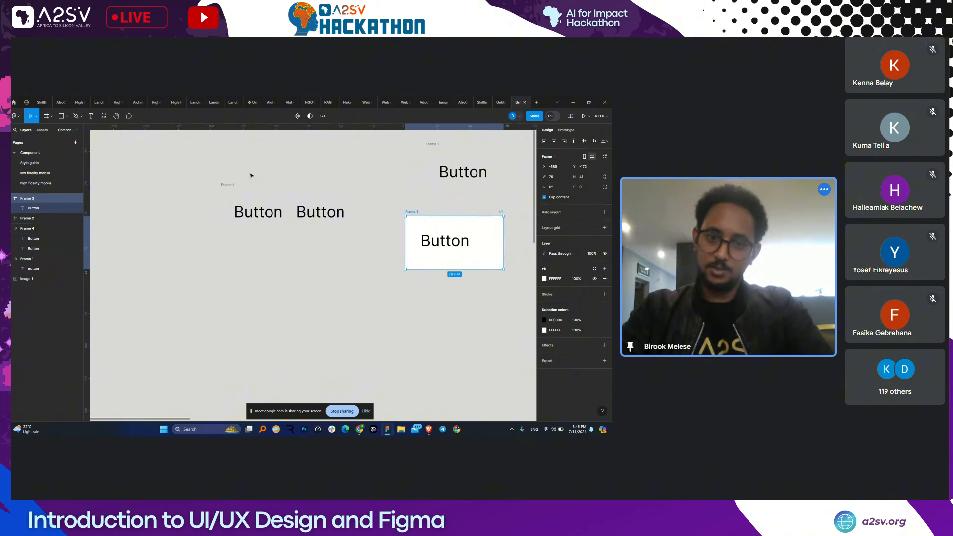
left_click(232, 188, "shift")
key("Delete")
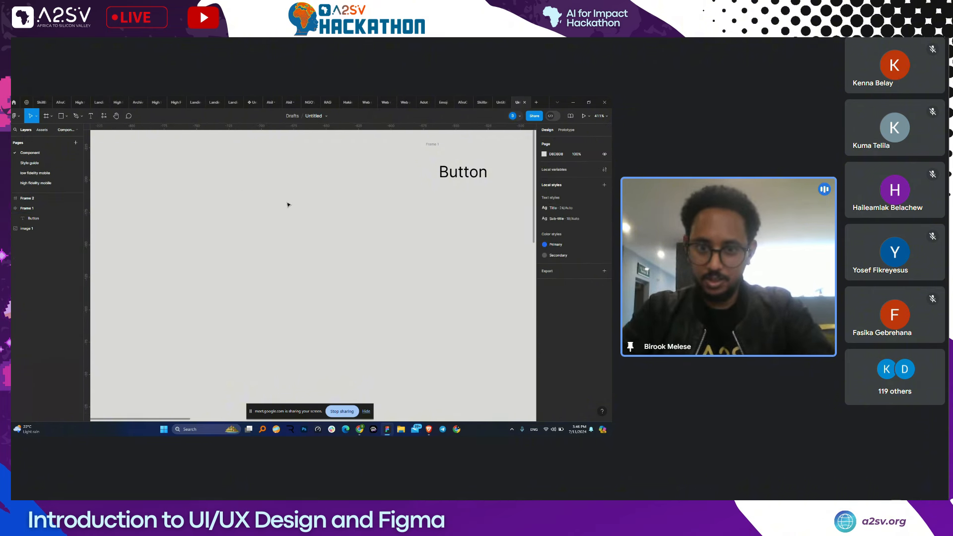
- Select Frame 1 and set its auto-layout padding to 16 horizontal and 8 vertical
scroll(288, 204, "right", 2)
scroll(287, 205, "up", 1)
left_click(342, 204)
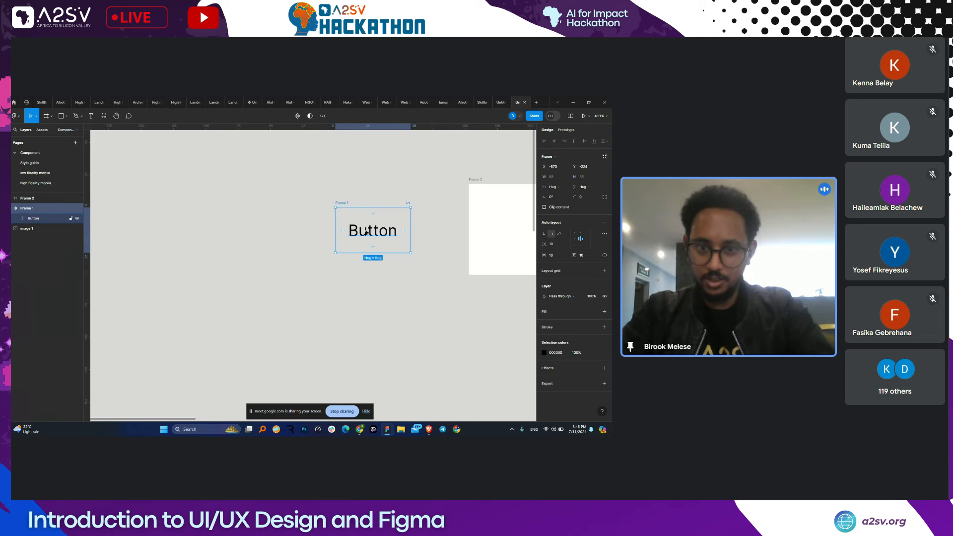
left_click(365, 231)
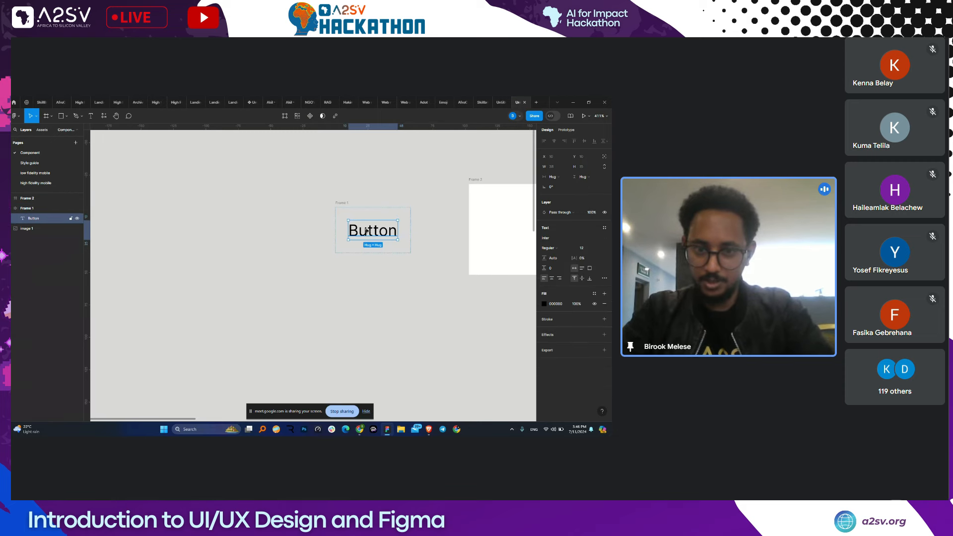
left_click(349, 204)
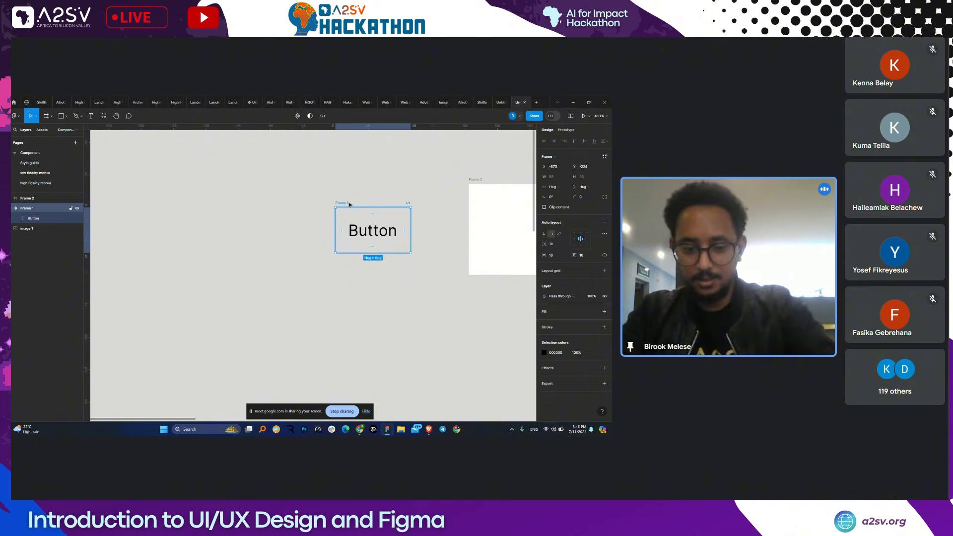
left_click(556, 255)
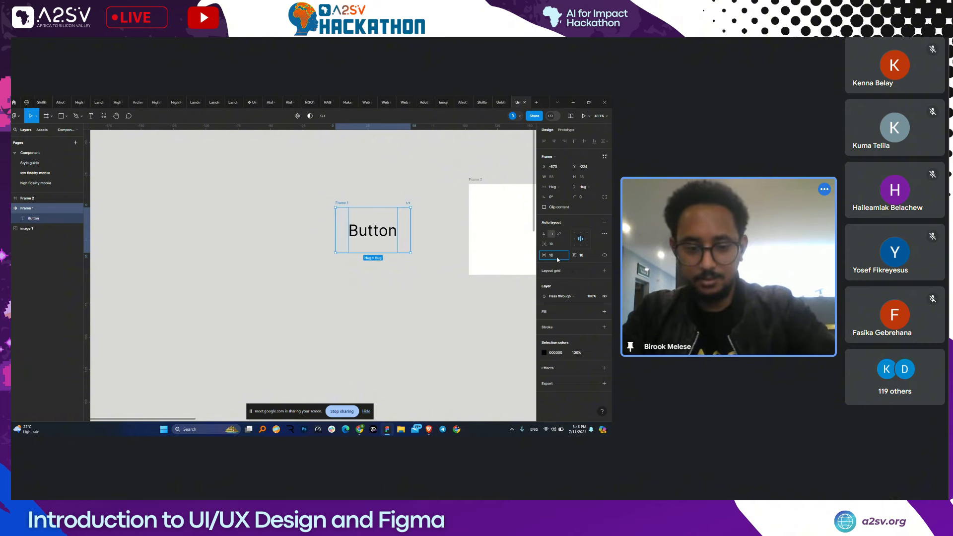
key("Return")
left_click(591, 256)
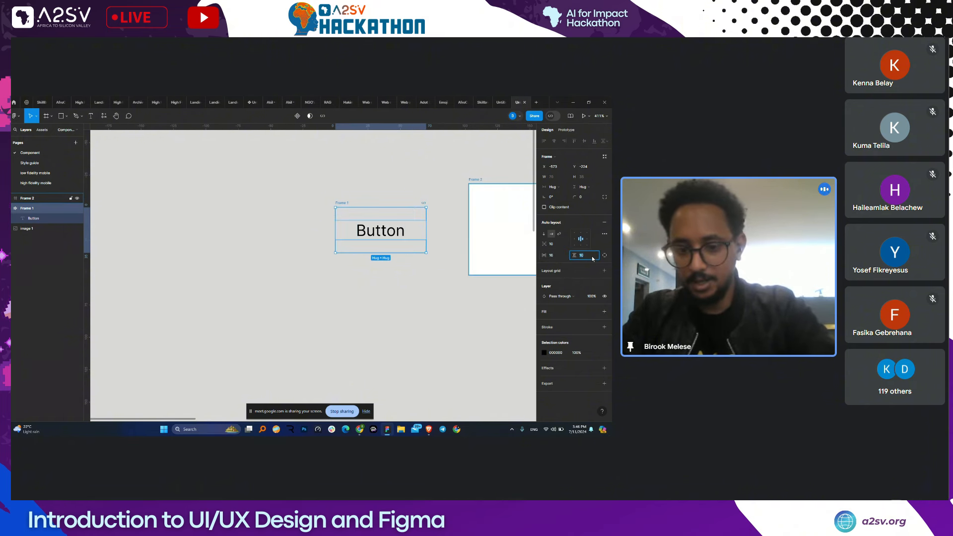
type("8")
key("Return")
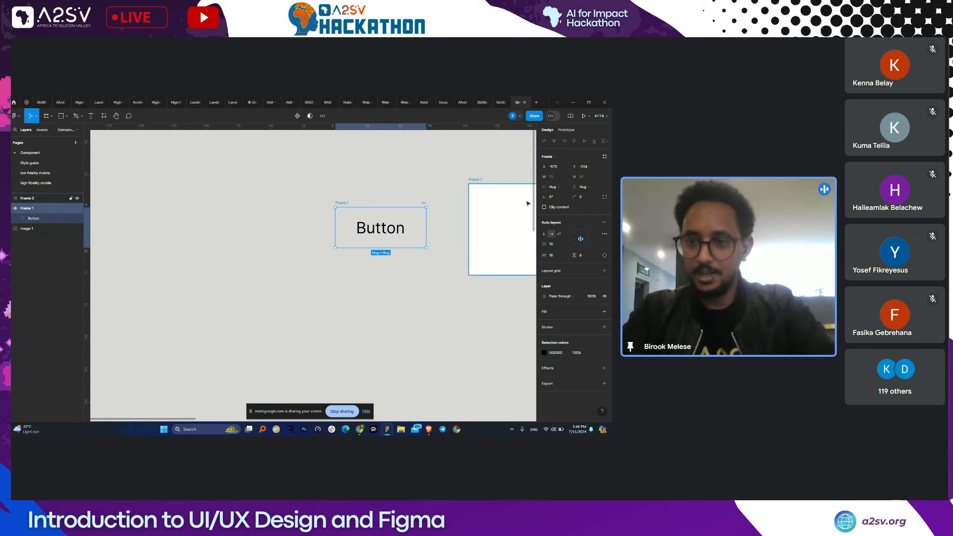
- Fill Frame 1 with the Primary blue style and set the Button label's colour to white
left_click(592, 312)
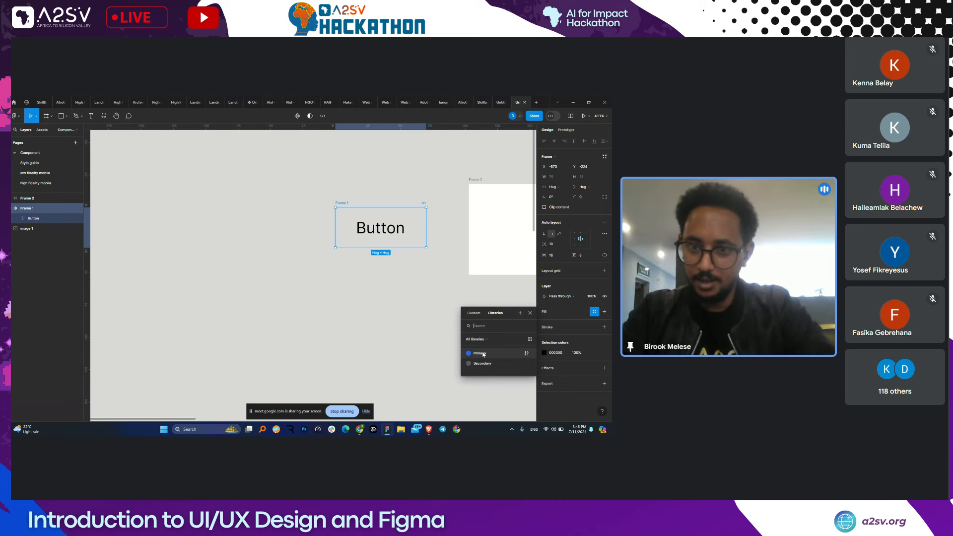
left_click(479, 353)
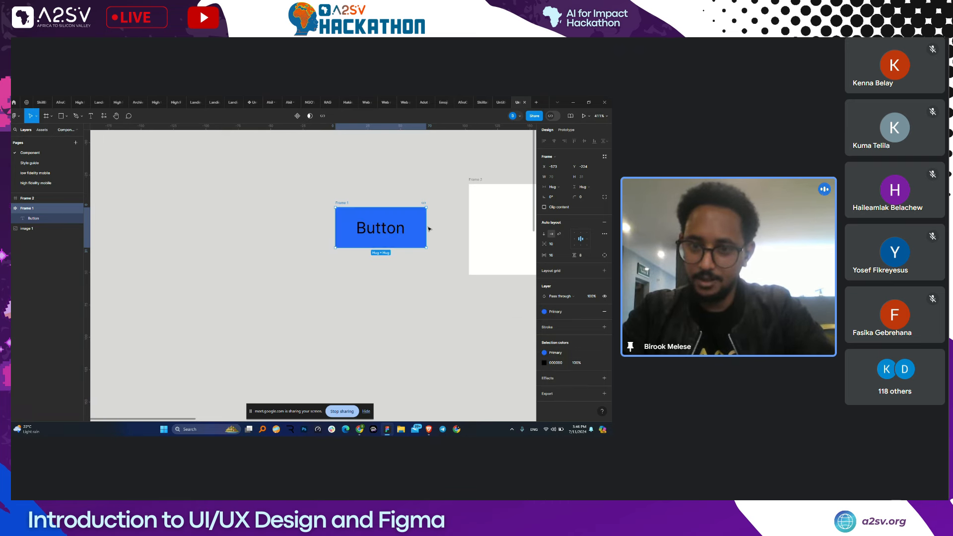
left_click(377, 231)
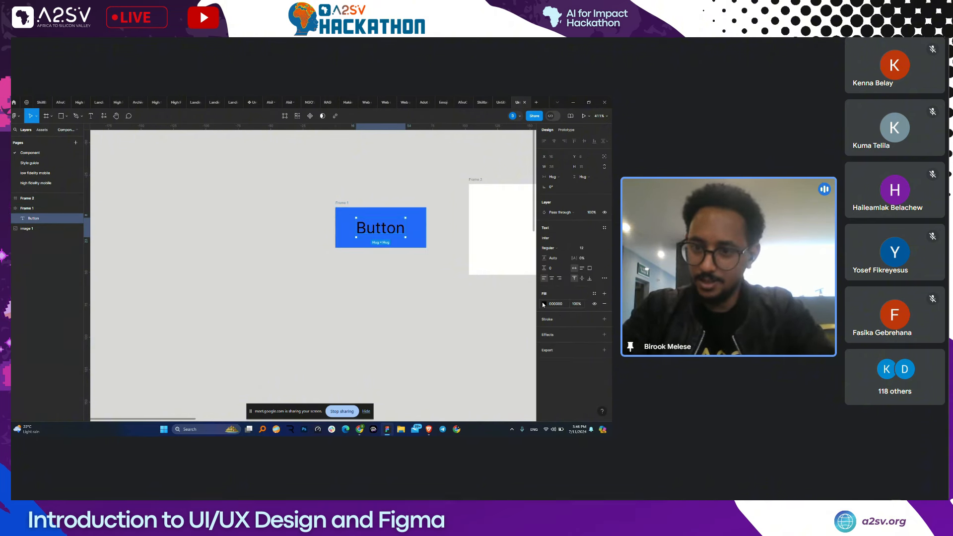
left_click(559, 305)
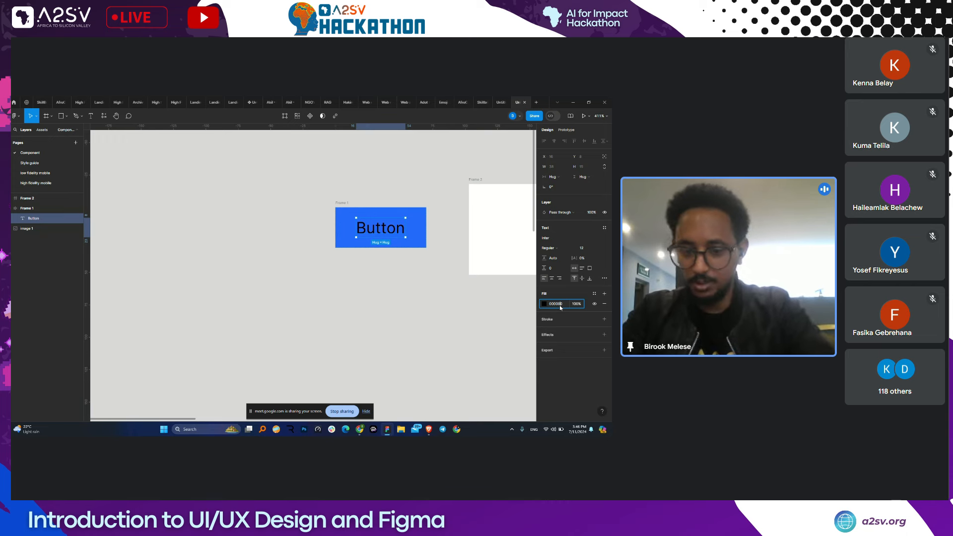
left_click(544, 304)
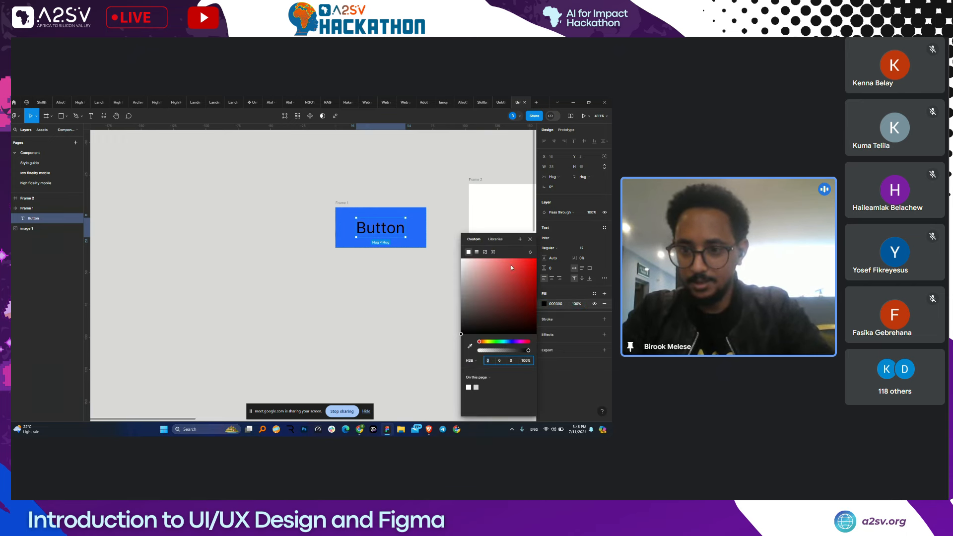
left_click(462, 261)
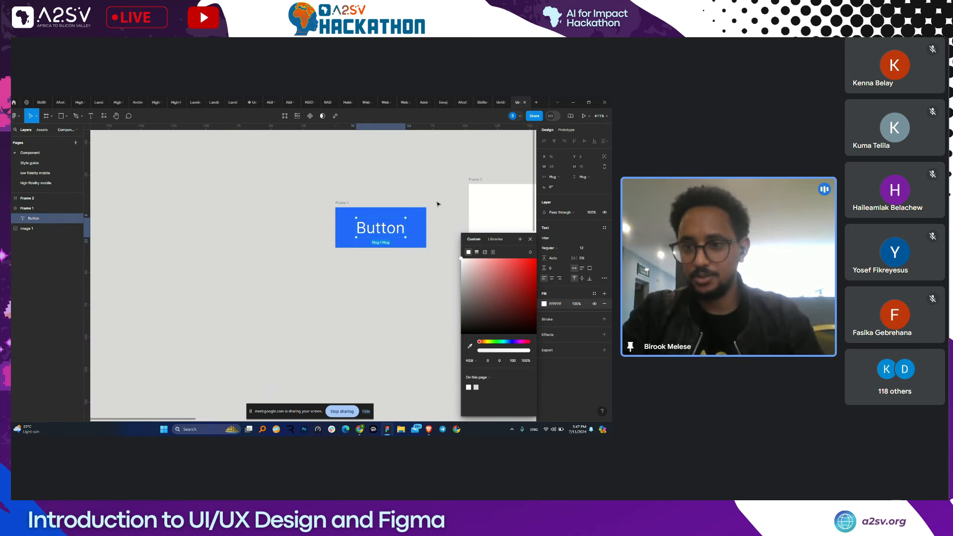
left_click(530, 238)
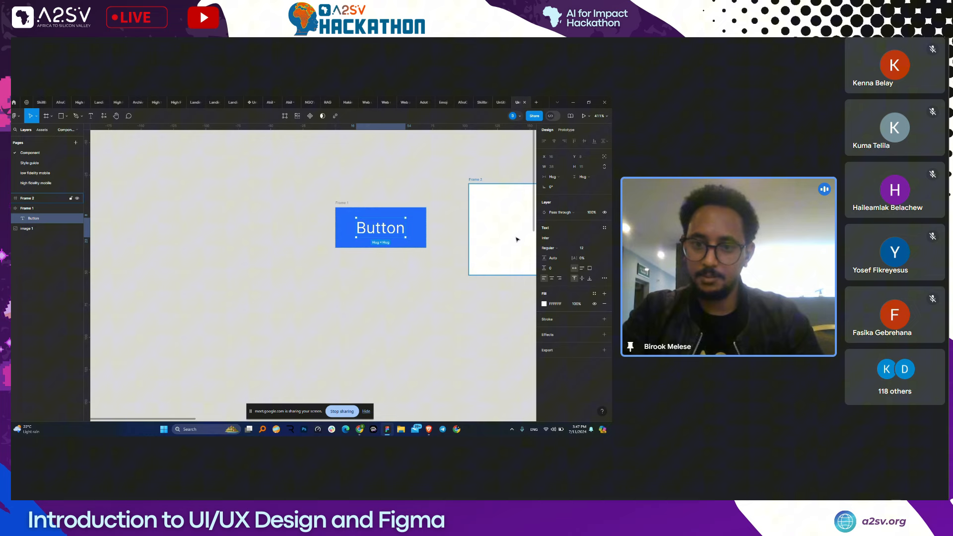
left_click(449, 230)
left_click(374, 236)
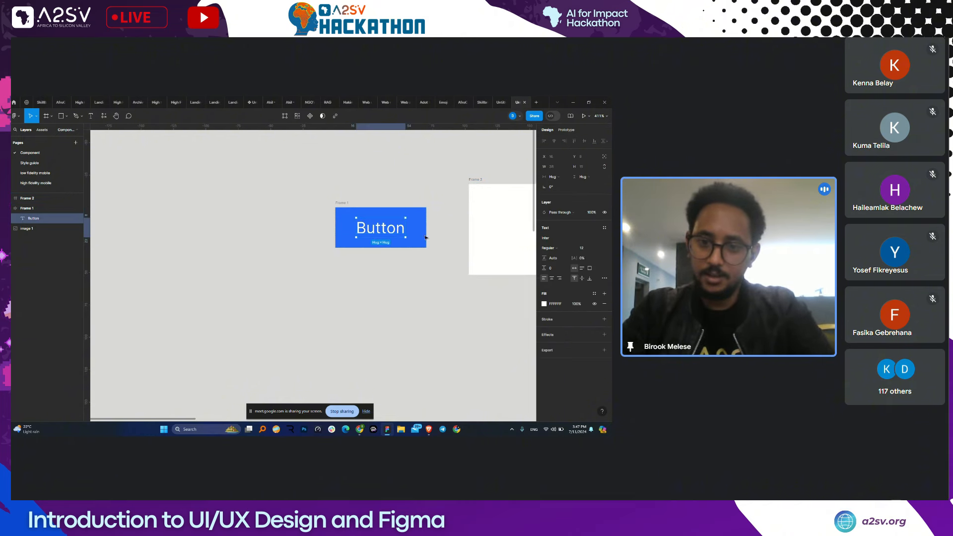
left_click(342, 203)
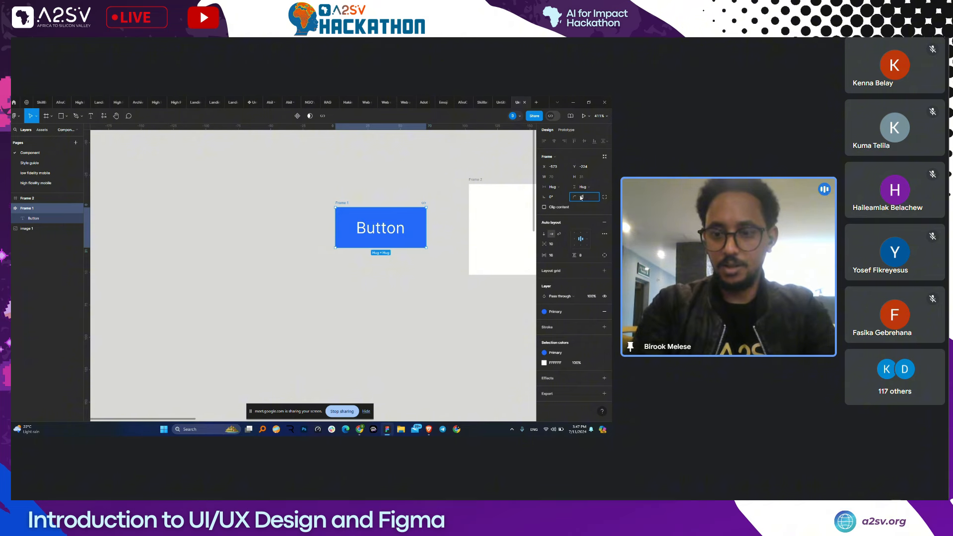
- Round Frame 1's corners into a fully rounded pill shape
key("Return")
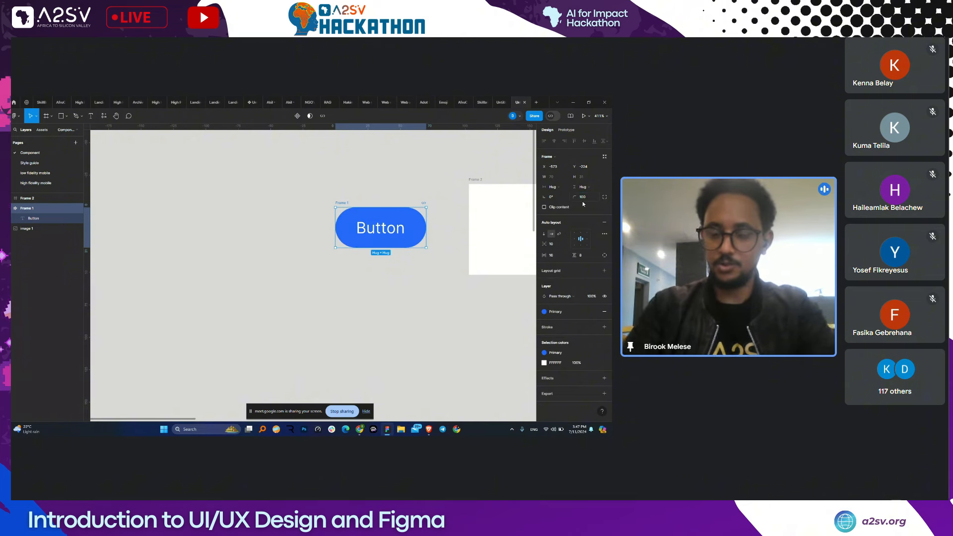
scroll(442, 229, "up", 3)
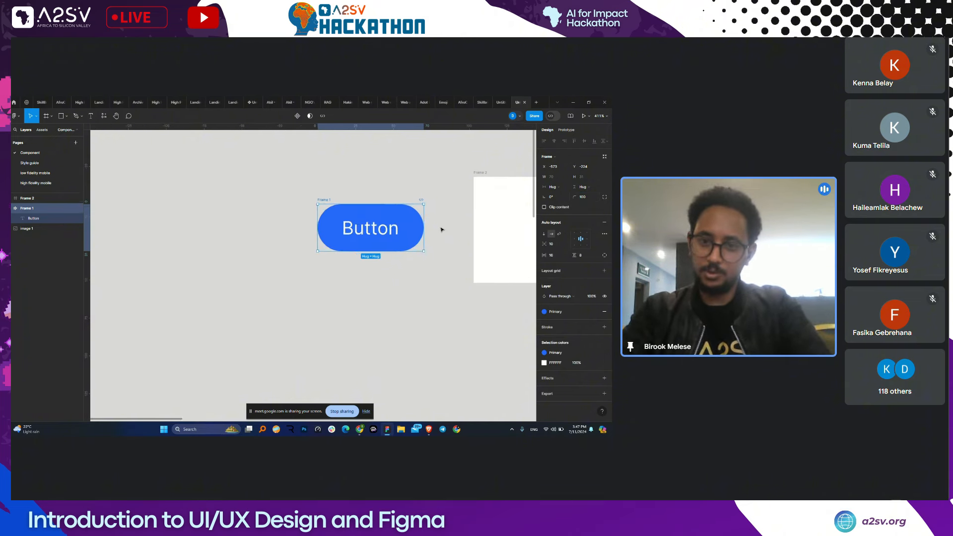
scroll(441, 229, "down", 3)
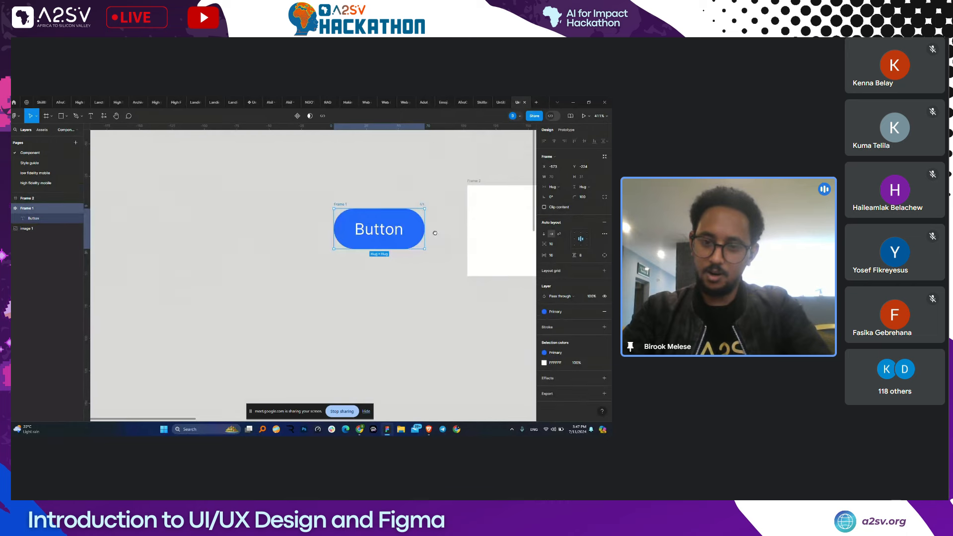
left_click_drag(435, 233, 403, 252)
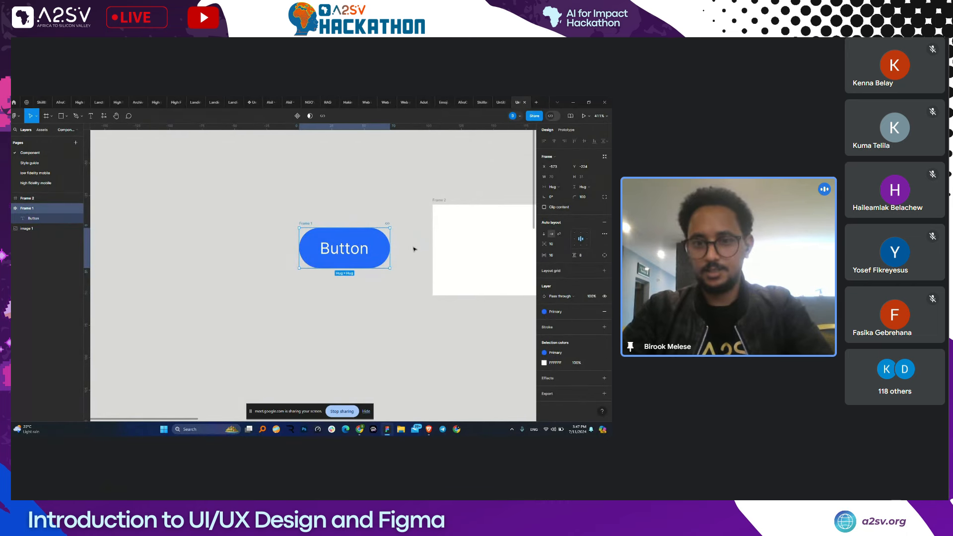
left_click(422, 185)
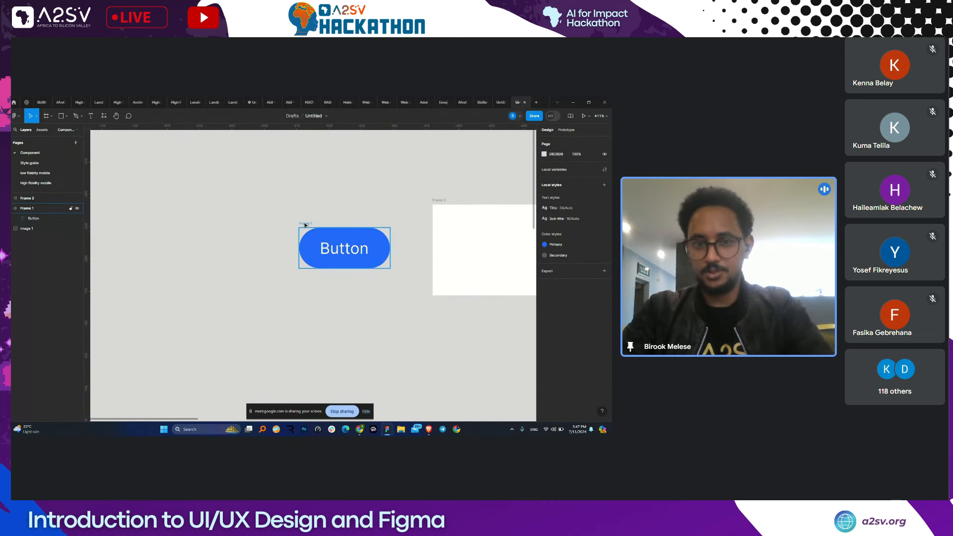
- Rename Frame 1 to Button and turn it into a component
double_click(26, 209)
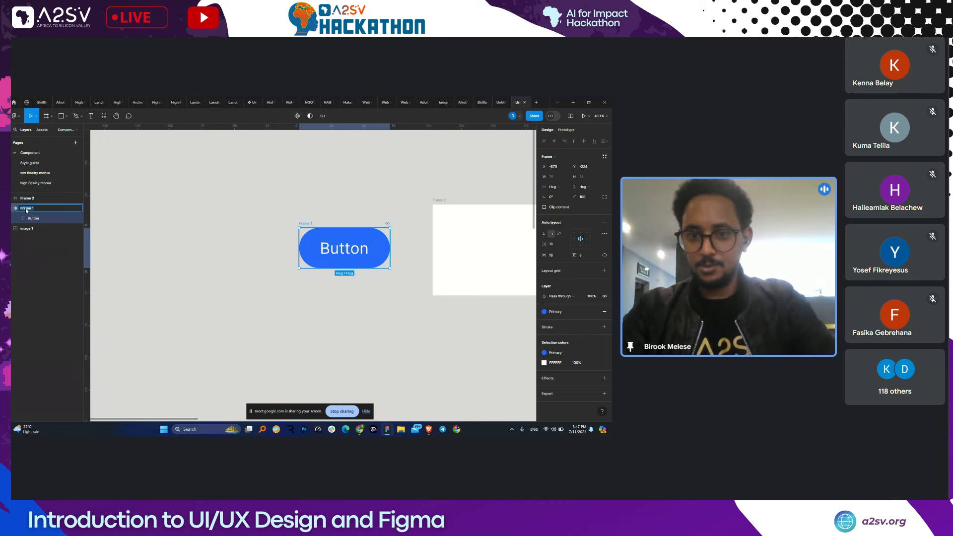
type("Button")
key("Return")
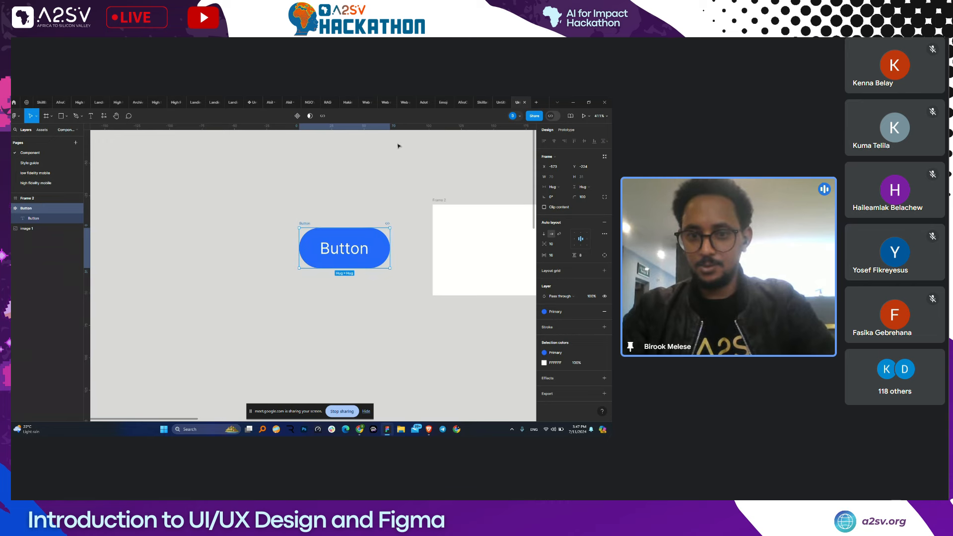
left_click(295, 121)
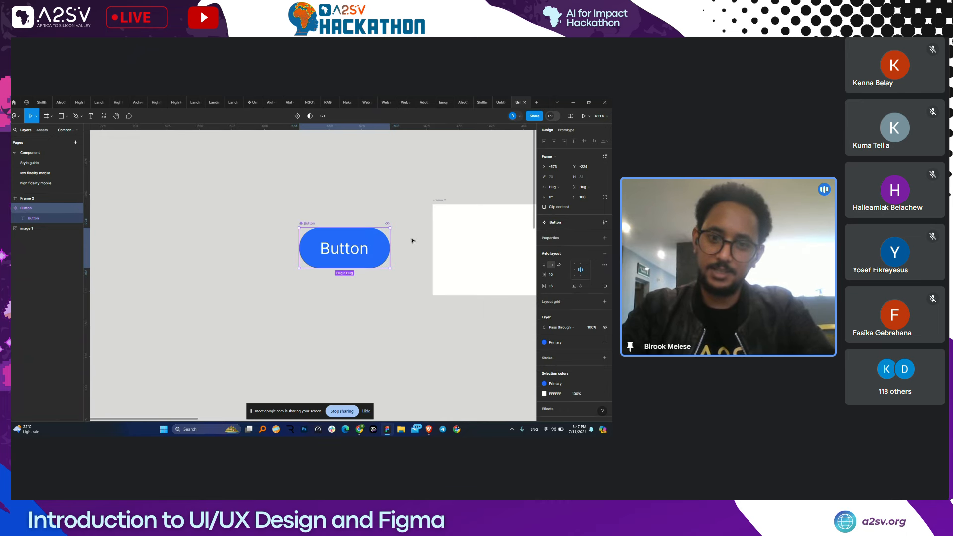
- Add a second variant, Variant2, to the Button component and zoom back to it
left_click(297, 121)
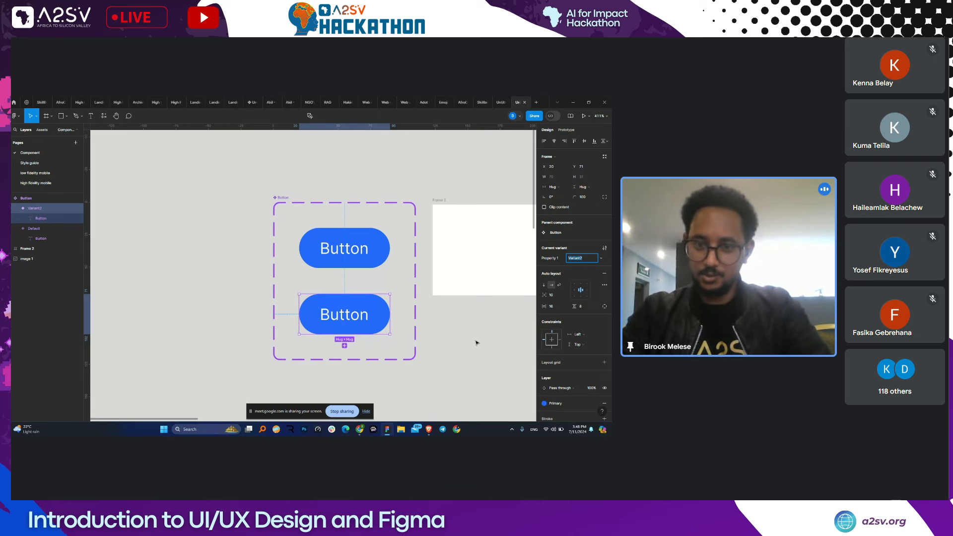
scroll(362, 248, "right", 8)
scroll(362, 247, "down", 2)
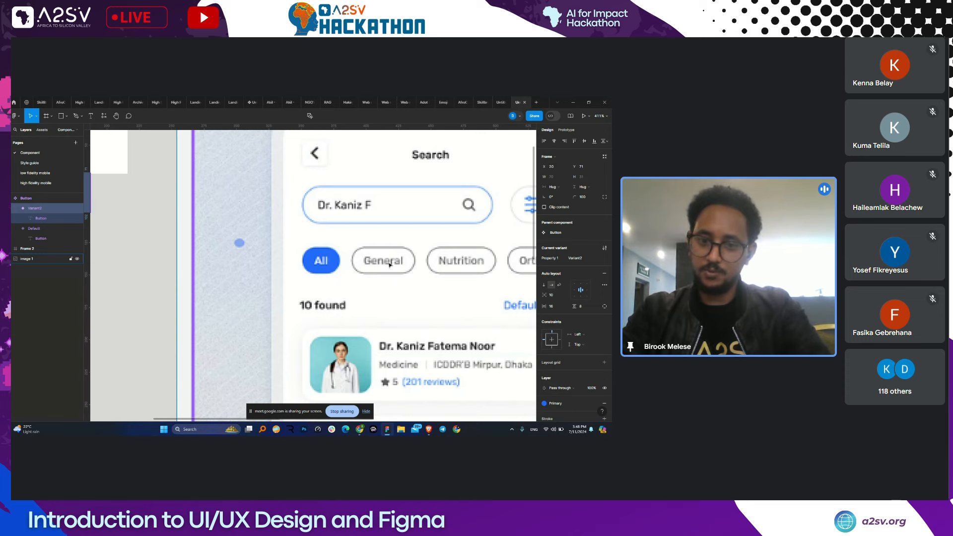
key("shift+2")
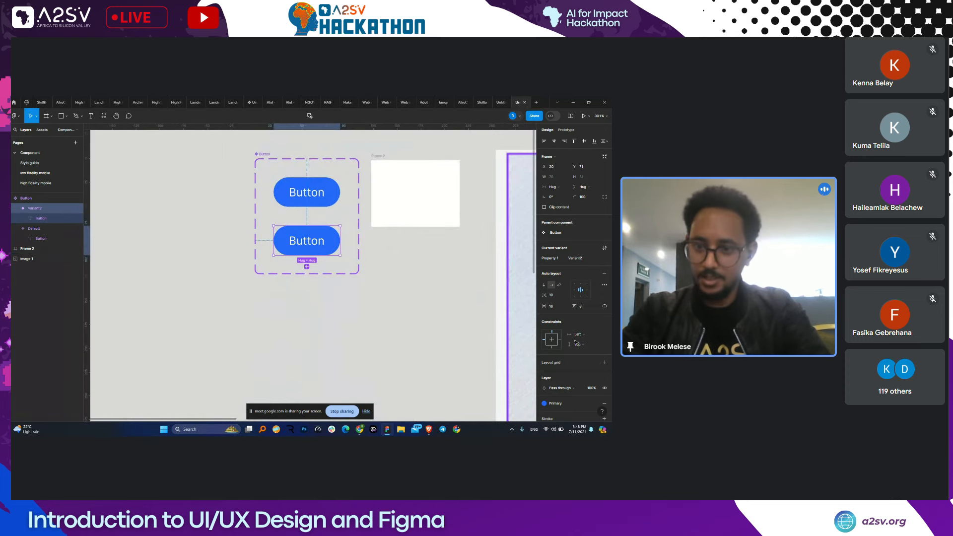
scroll(595, 364, "down", 1)
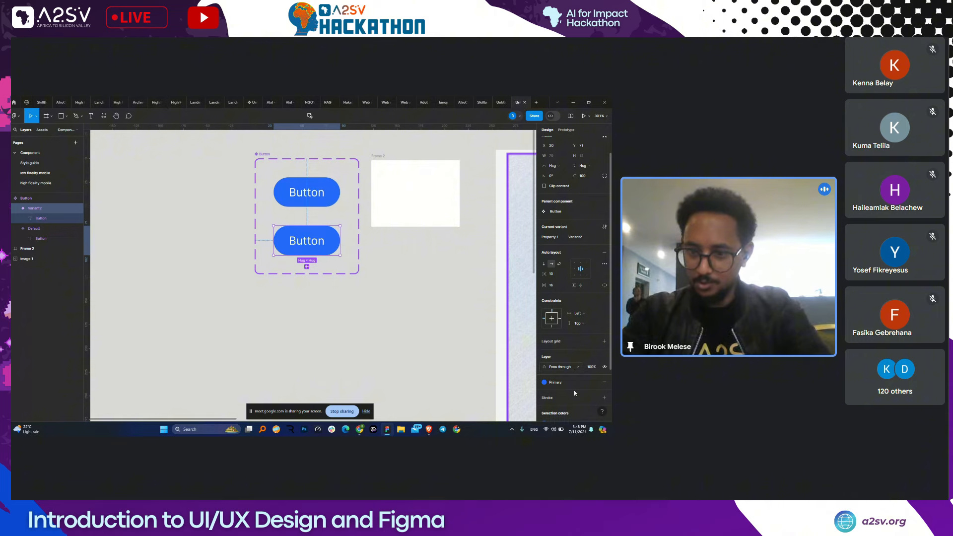
- Give Variant2 a Secondary grey stroke and remove its fill to make it outlined
left_click(574, 387)
left_click(492, 395)
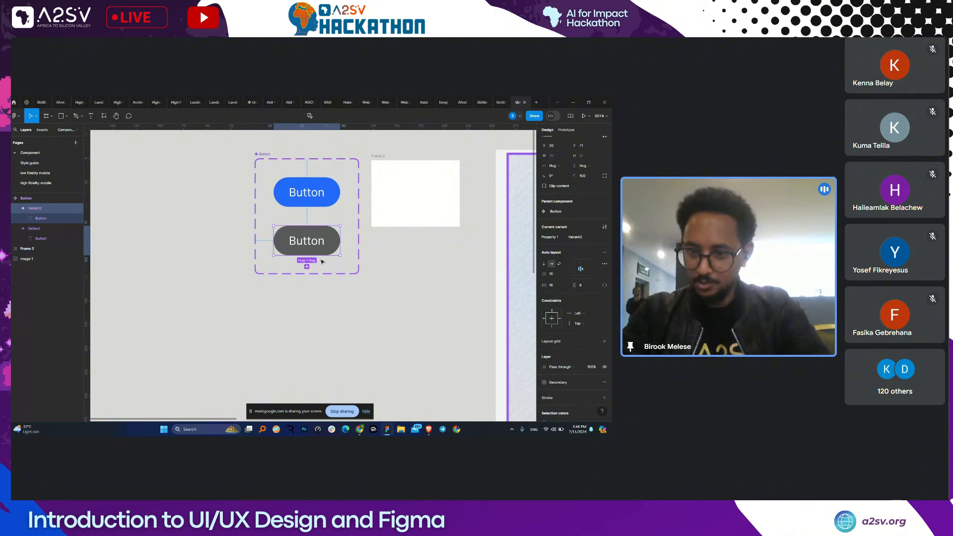
left_click(594, 398)
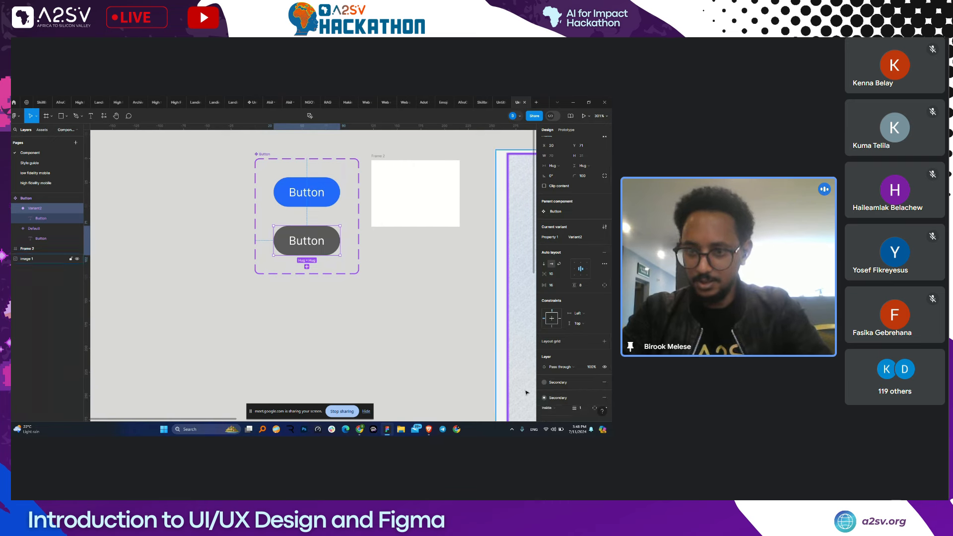
left_click(604, 382)
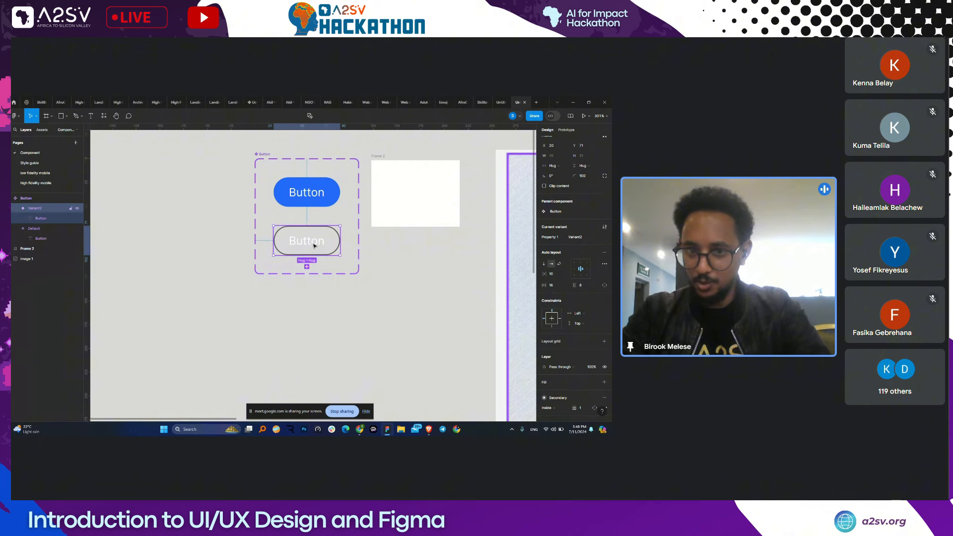
scroll(462, 276, "right", 10)
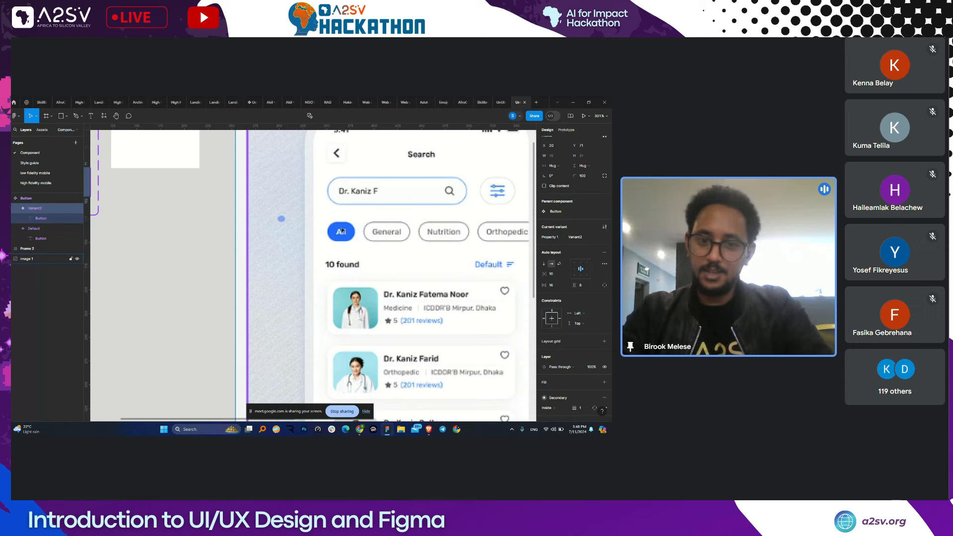
scroll(342, 231, "left", 10)
- Colour the Variant2 button label with the Secondary style
double_click(278, 228)
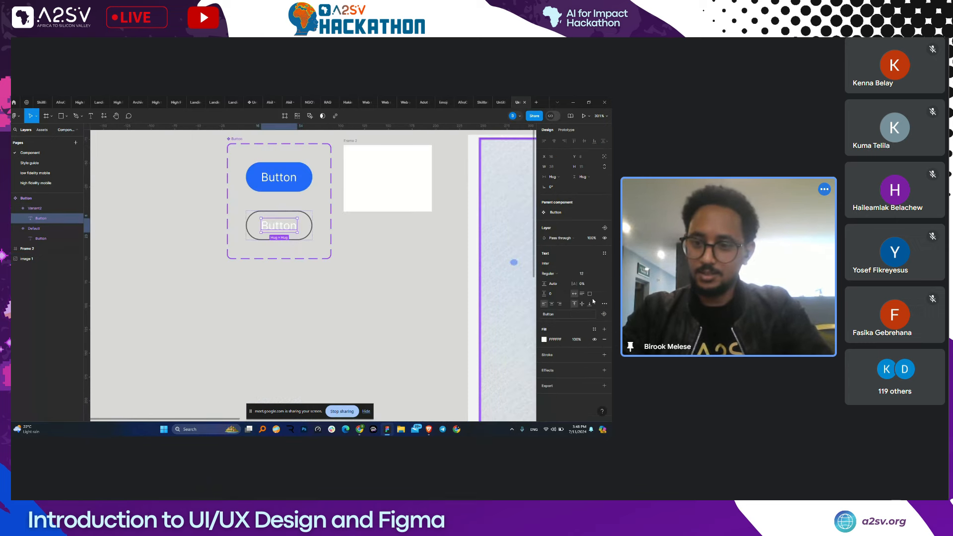
left_click(594, 330)
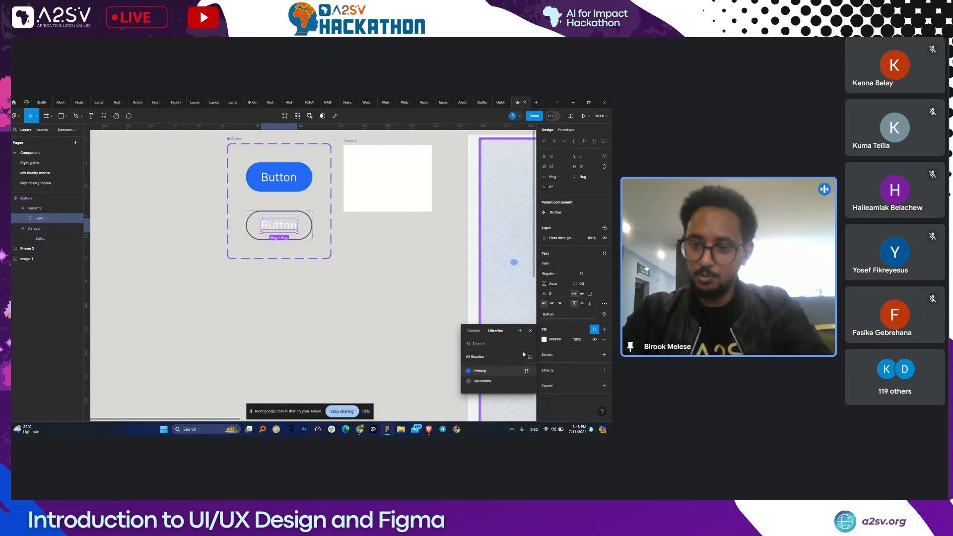
left_click(481, 381)
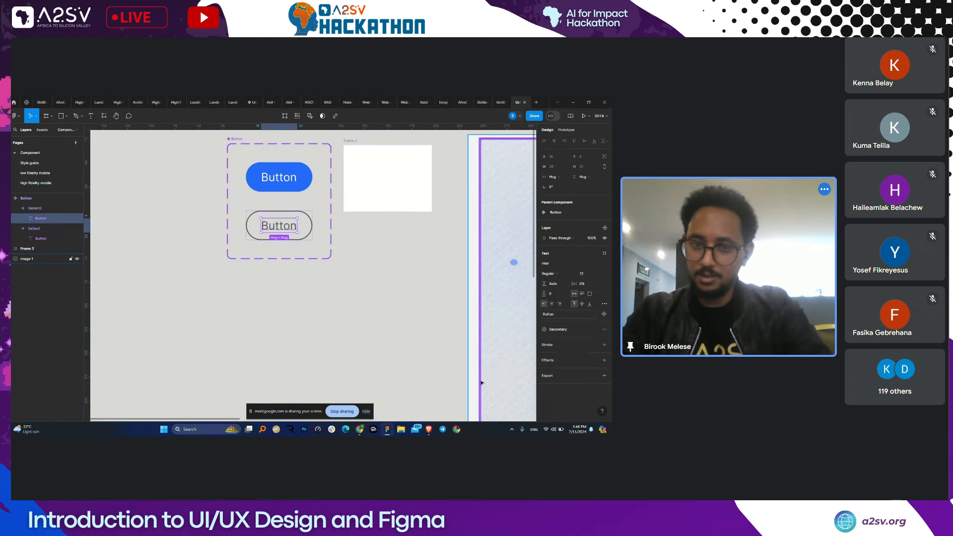
- Place a Button instance below the component set, discarding an accidental pasted copy
left_click(375, 263)
scroll(375, 263, "up", 2)
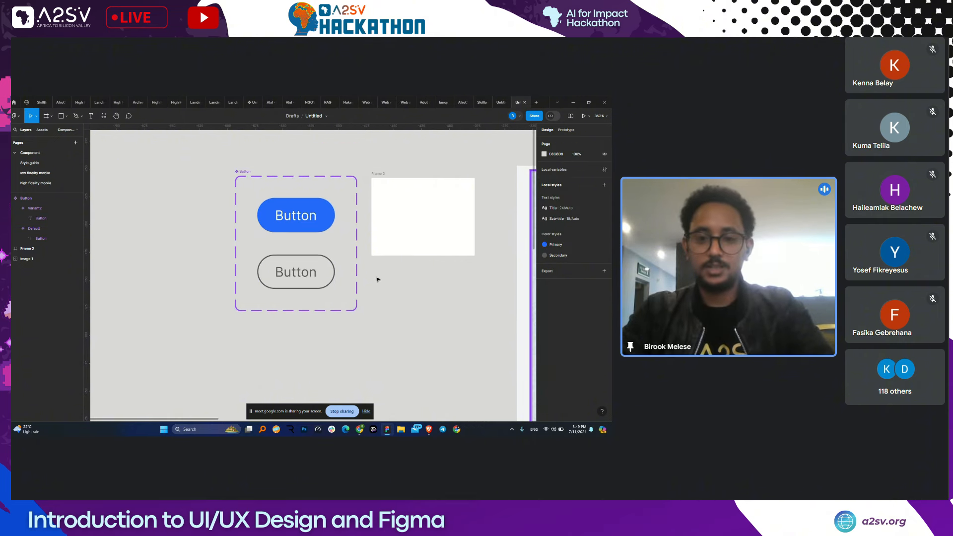
left_click(293, 224)
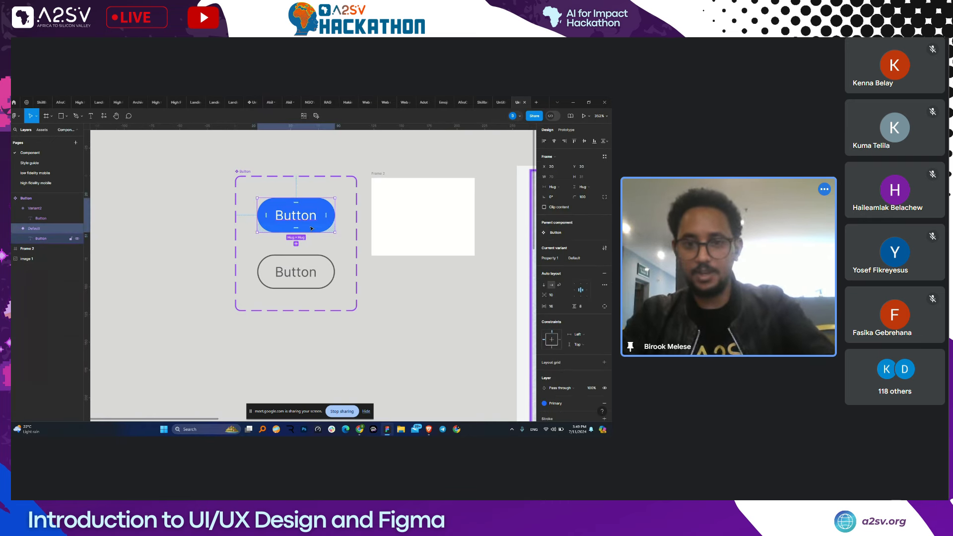
key("Escape")
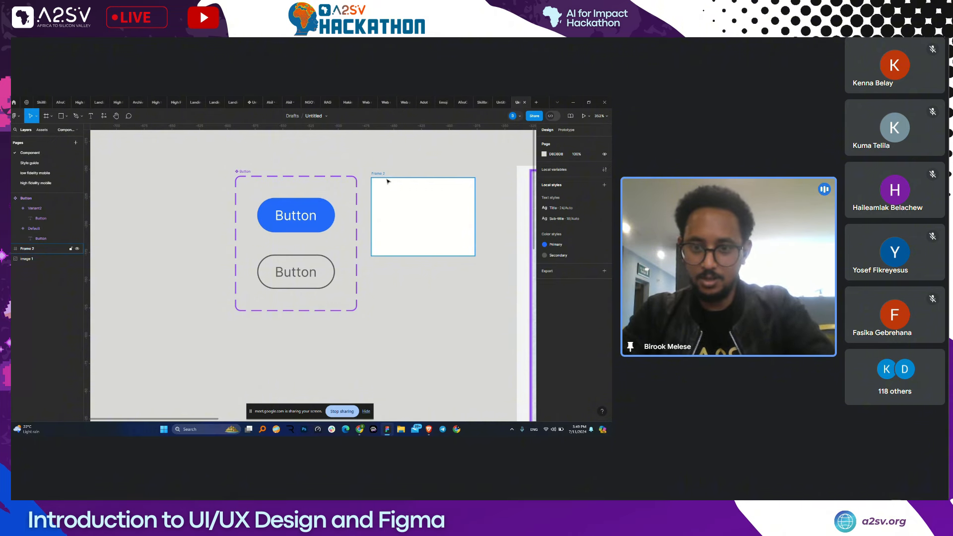
scroll(393, 296, "down", 2)
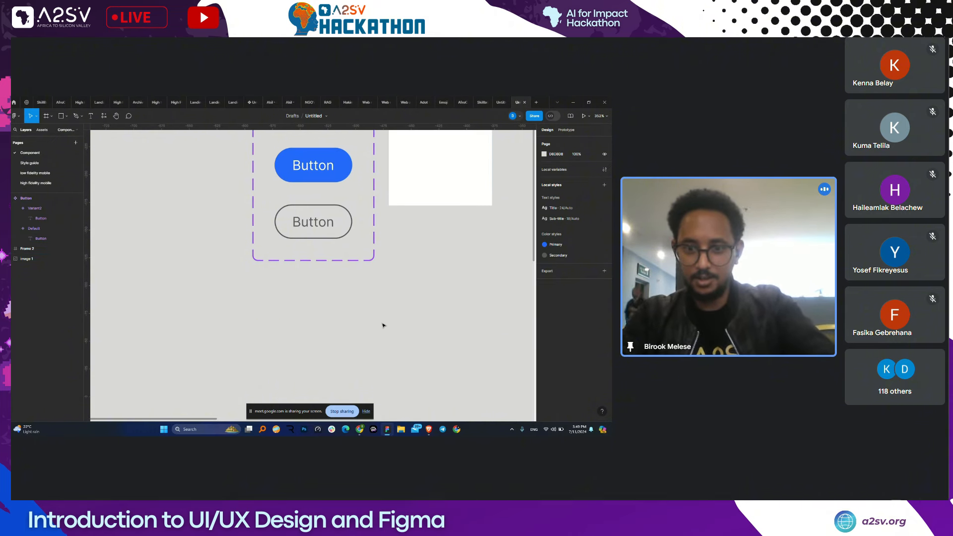
key("ctrl+v")
left_click_drag(352, 174, 406, 325)
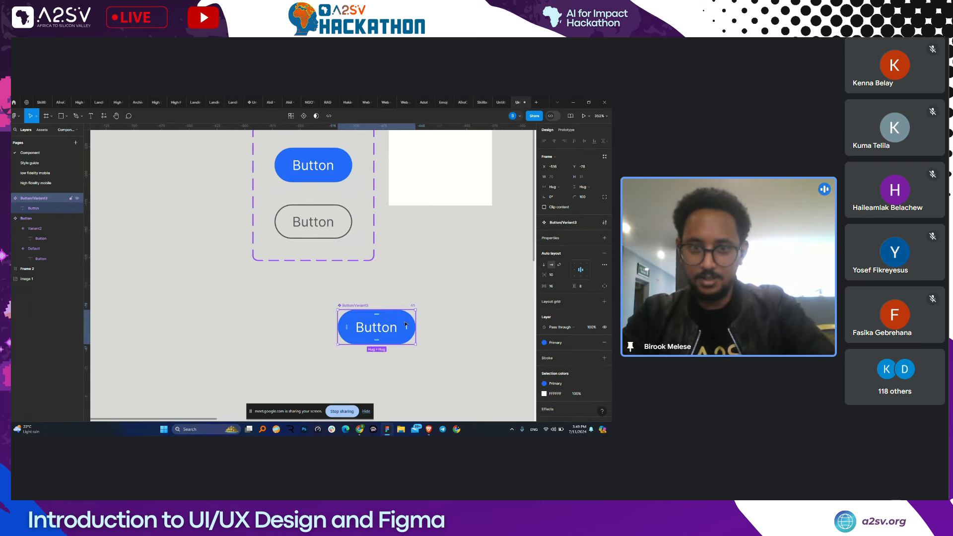
key("Delete")
left_click(332, 175)
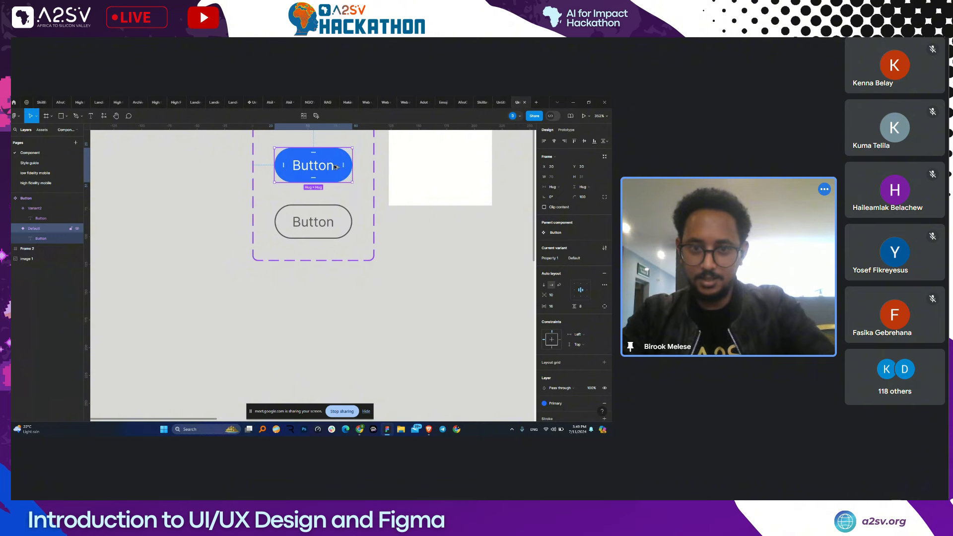
left_click_drag(336, 167, 346, 322)
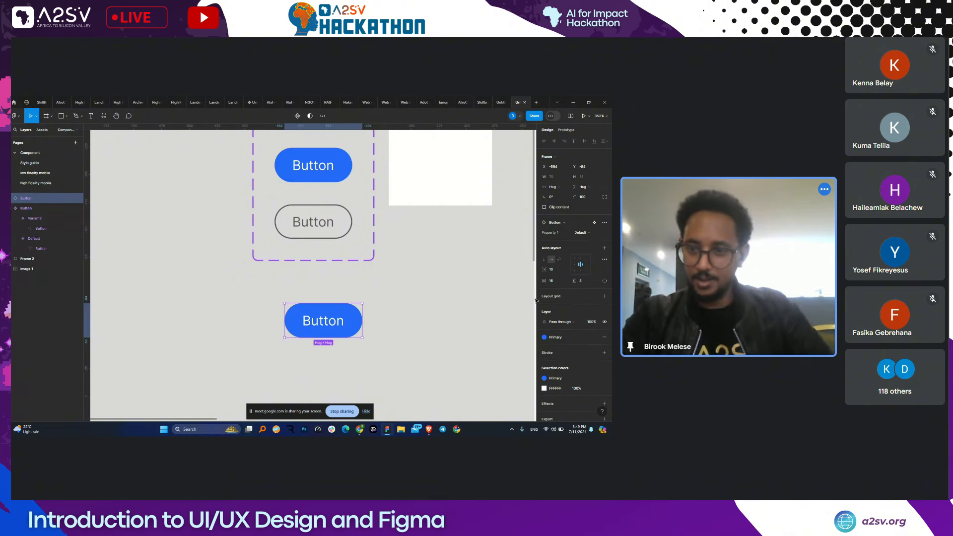
- Rename the Property 1 values to Primary and Secondary
left_click(329, 180)
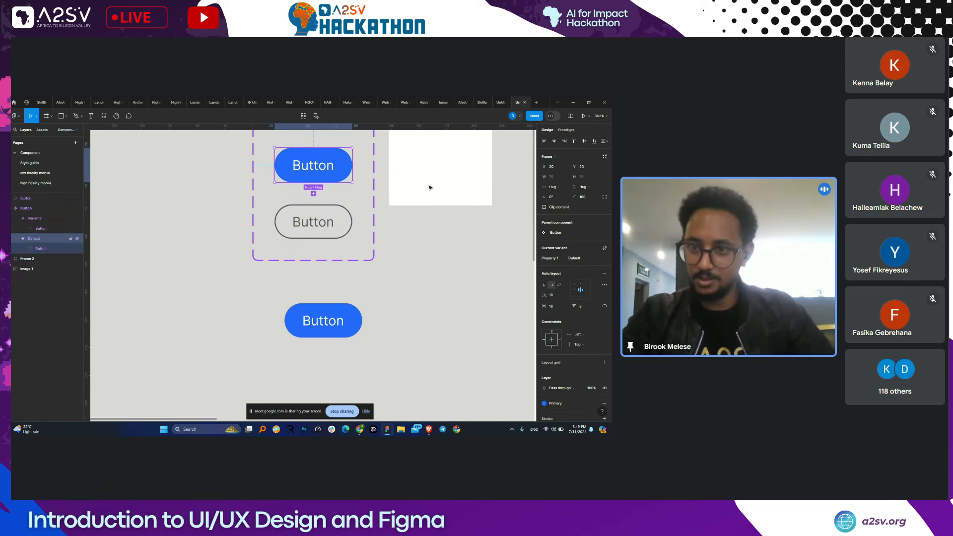
left_click(574, 258)
type("Prim")
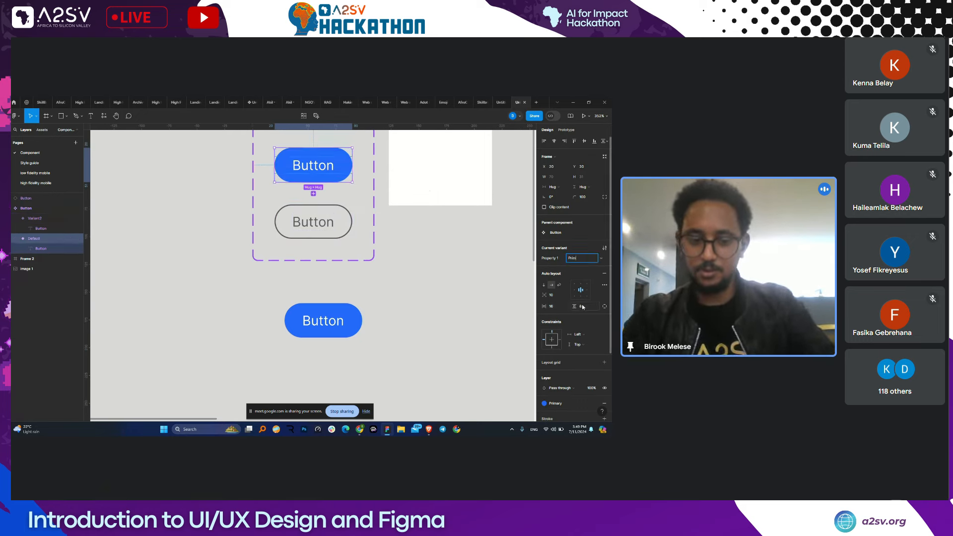
type("ary")
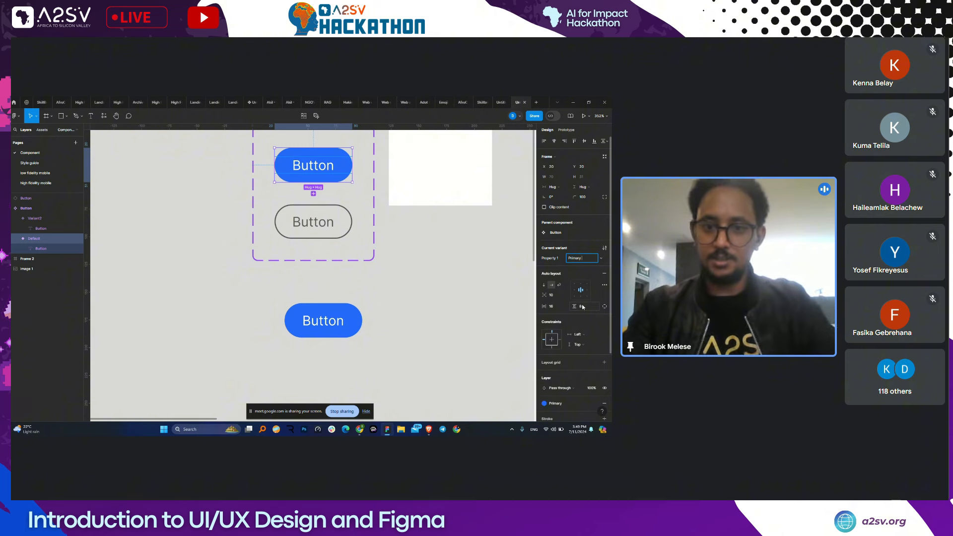
key("Tab")
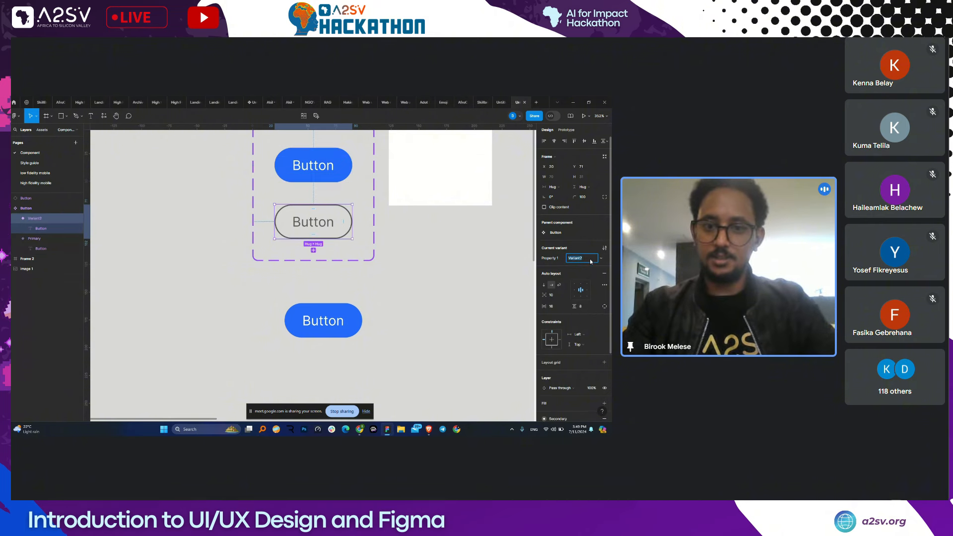
type("Seco")
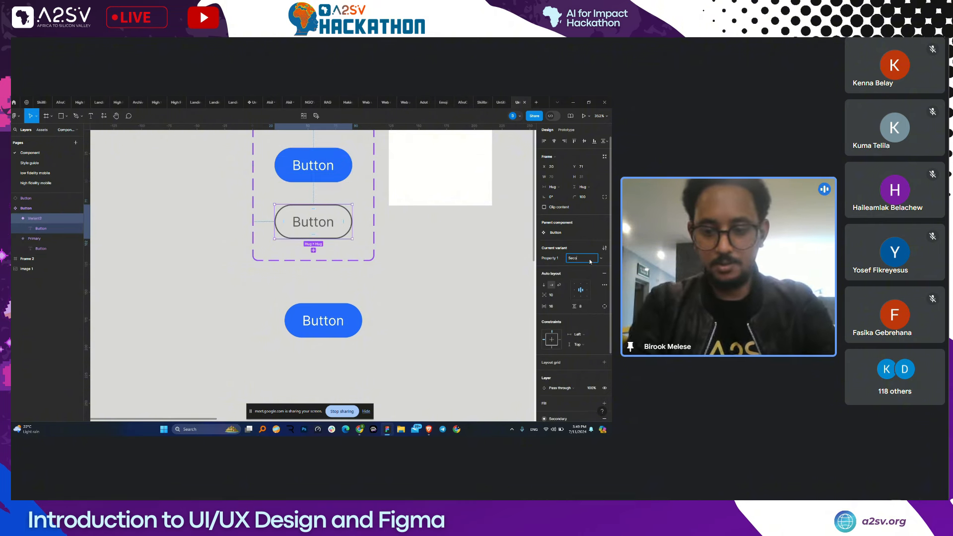
type("ndary")
left_click(355, 282)
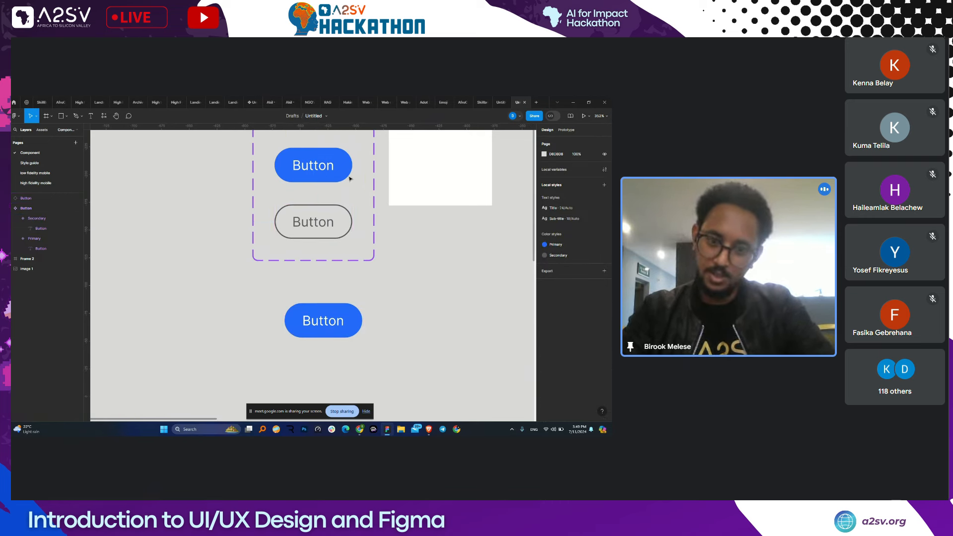
- Toggle the lower Button instance to Secondary and back to Primary, then shift it right to X -520
left_click(340, 312)
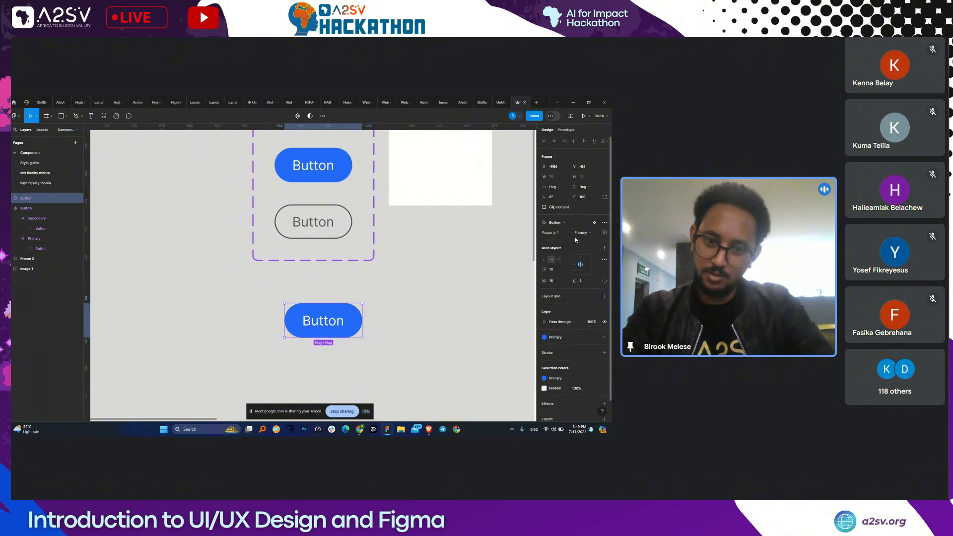
left_click(596, 233)
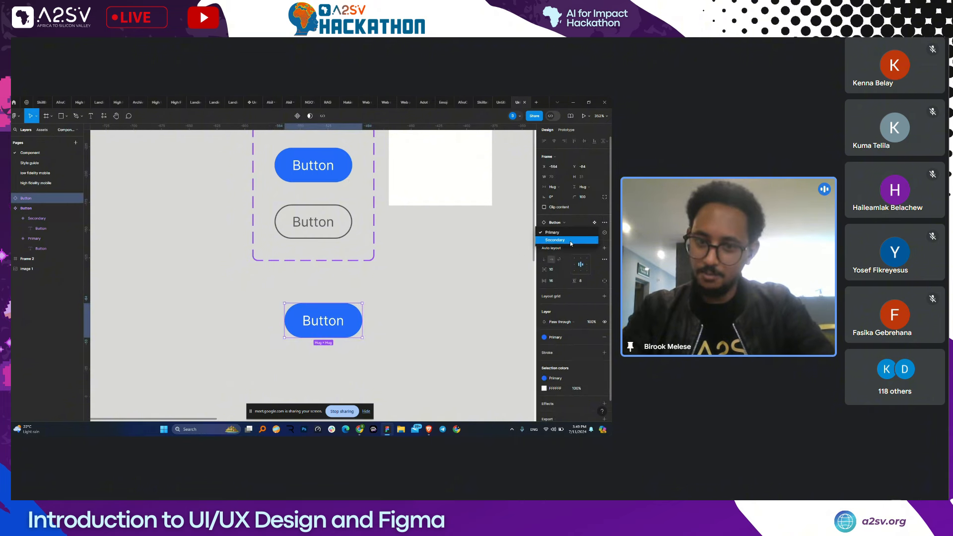
left_click(571, 240)
left_click(581, 233)
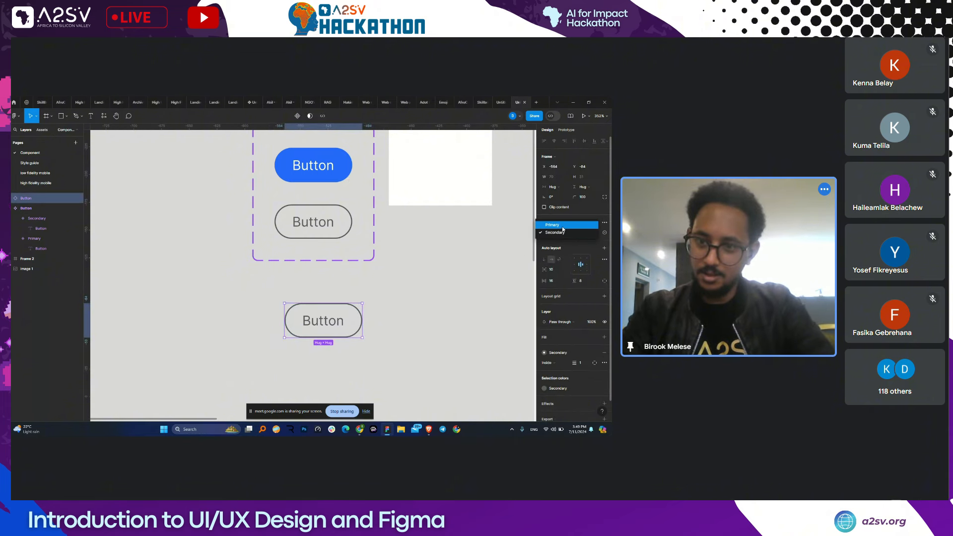
left_click(578, 226)
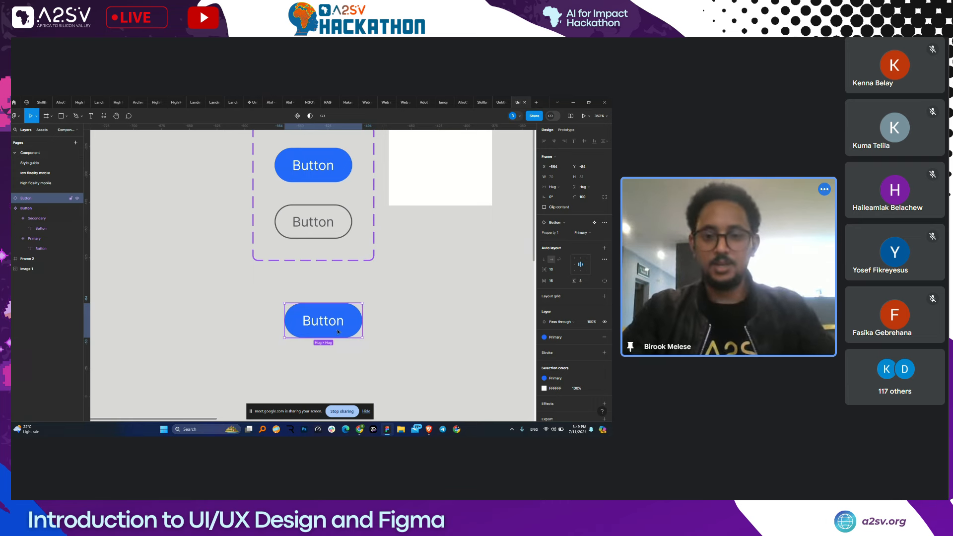
left_click_drag(323, 320, 371, 320)
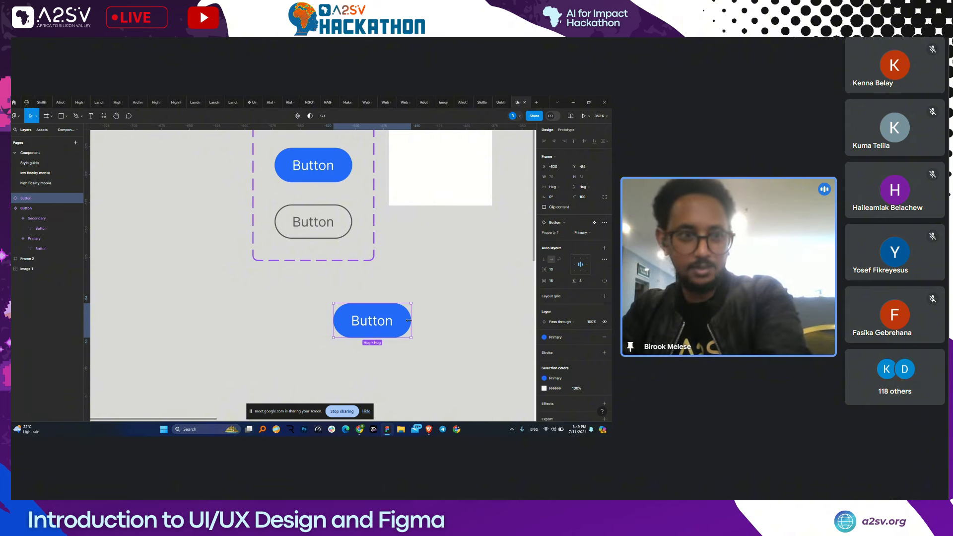
left_click(370, 300)
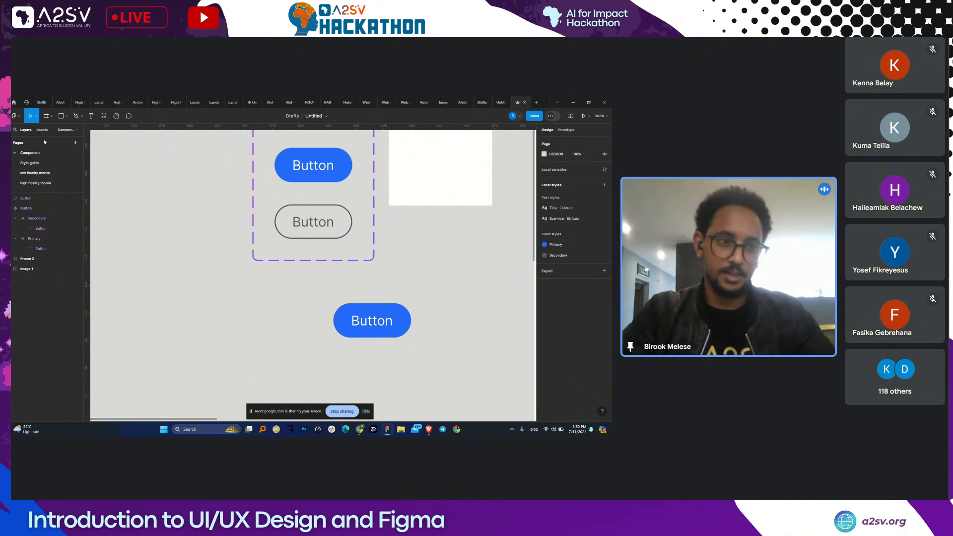
- Drag a Button instance from Assets onto the canvas left of the component set
left_click(42, 129)
left_click_drag(27, 180, 135, 212)
left_click_drag(167, 240, 169, 239)
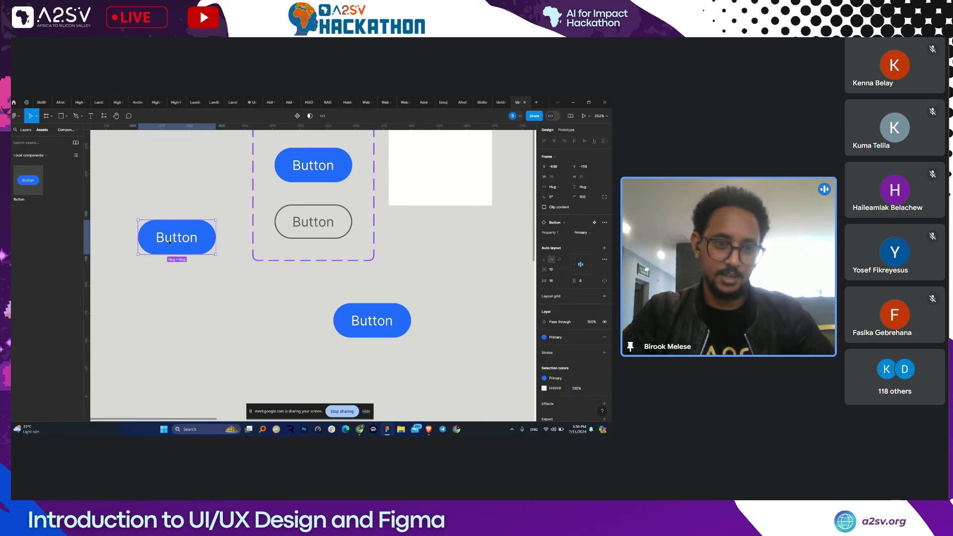
- Try the Secondary fill on the Primary variant, undo it, and select both loose Button instances
left_click(304, 177)
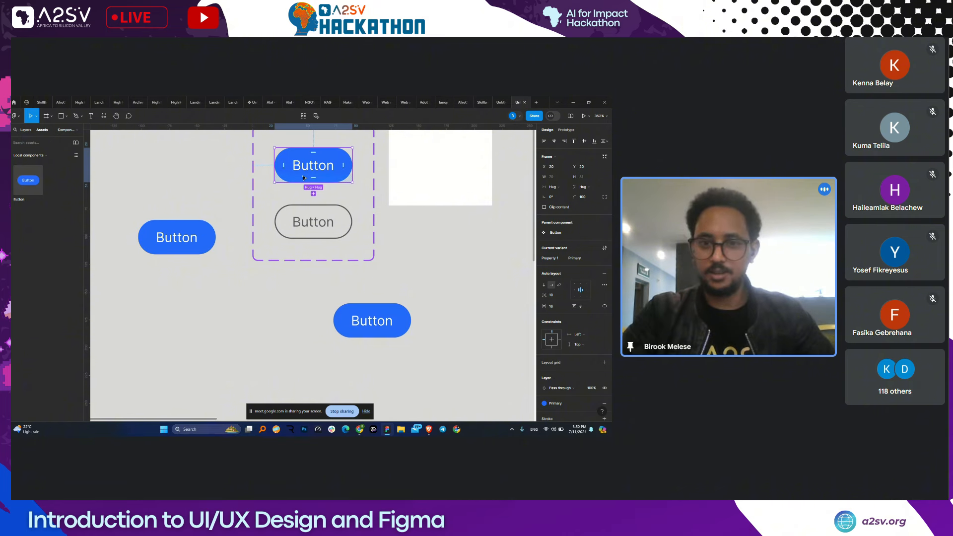
left_click(371, 225)
scroll(370, 225, "up", 1)
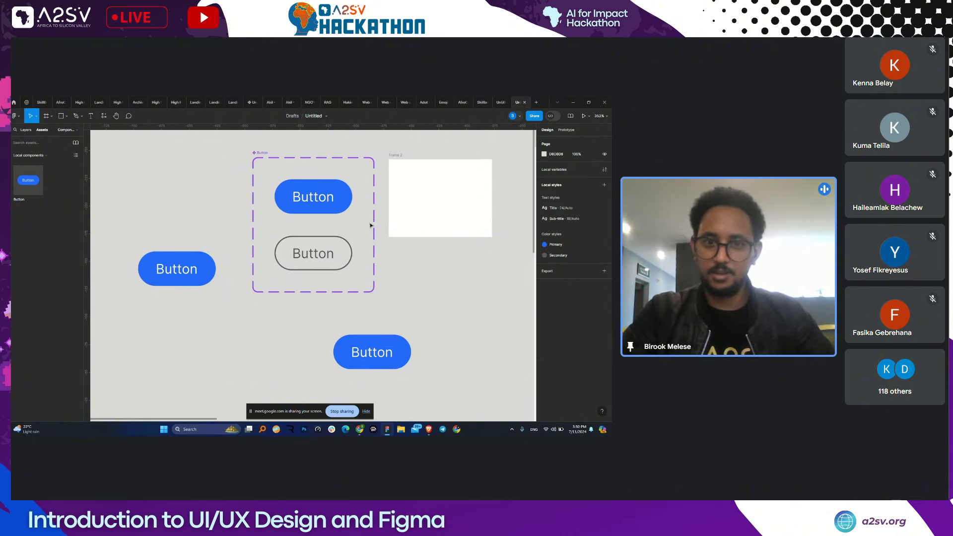
left_click(307, 196)
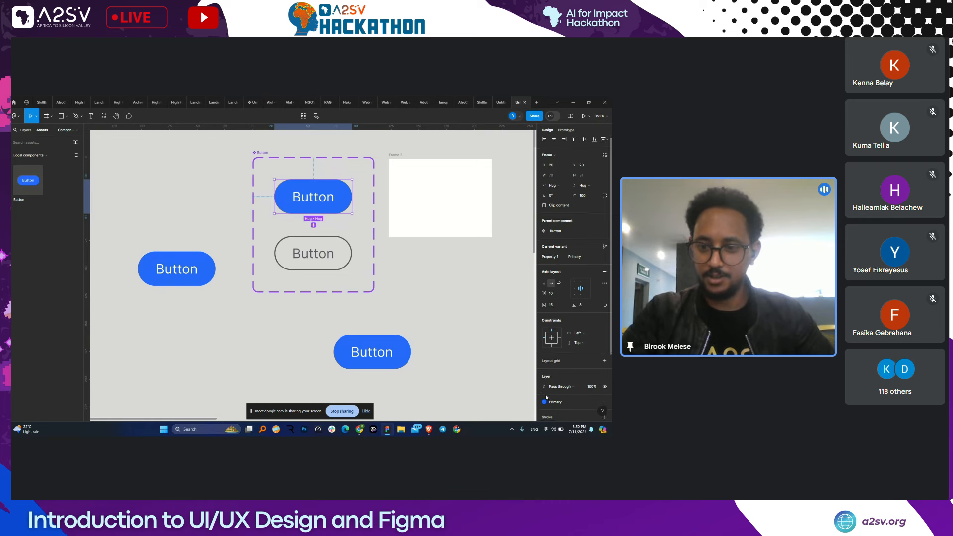
scroll(571, 389, "down", 1)
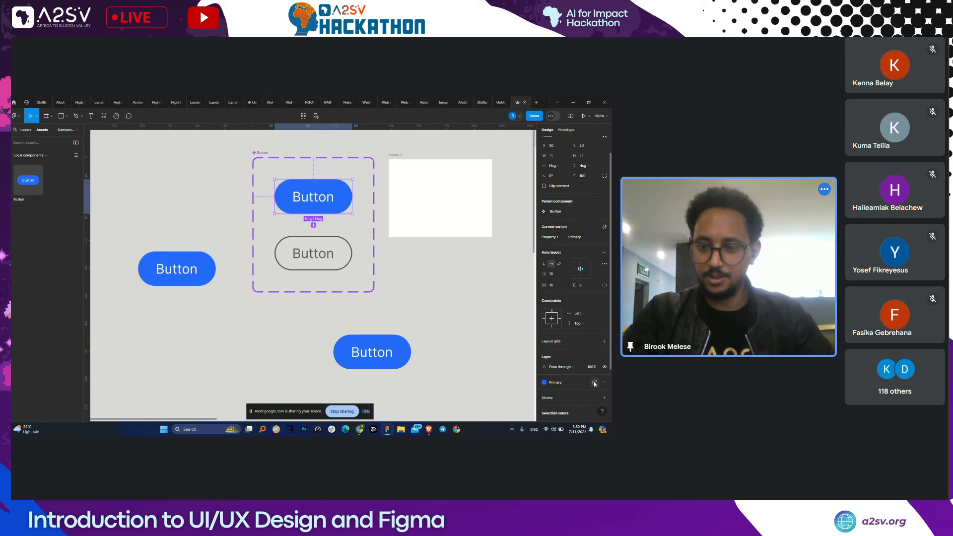
left_click(594, 383)
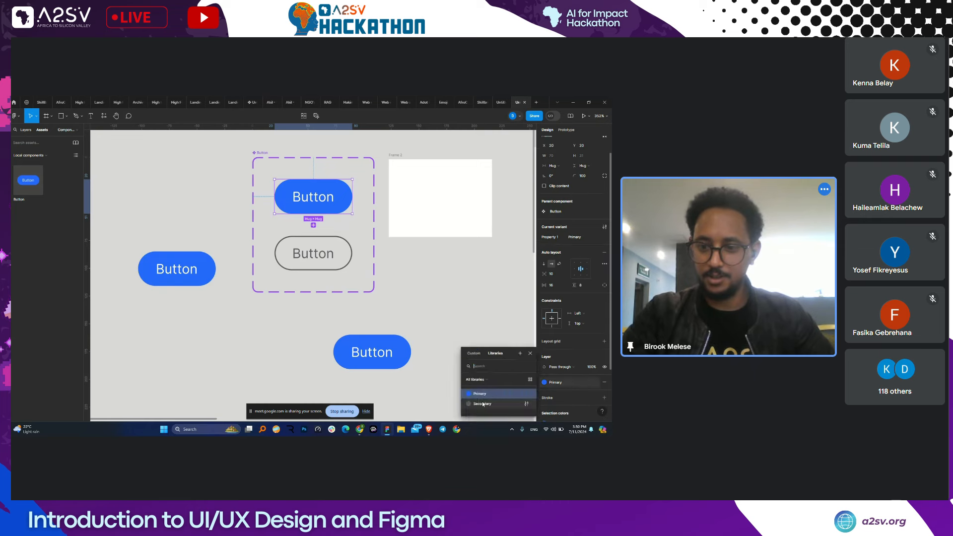
left_click(483, 405)
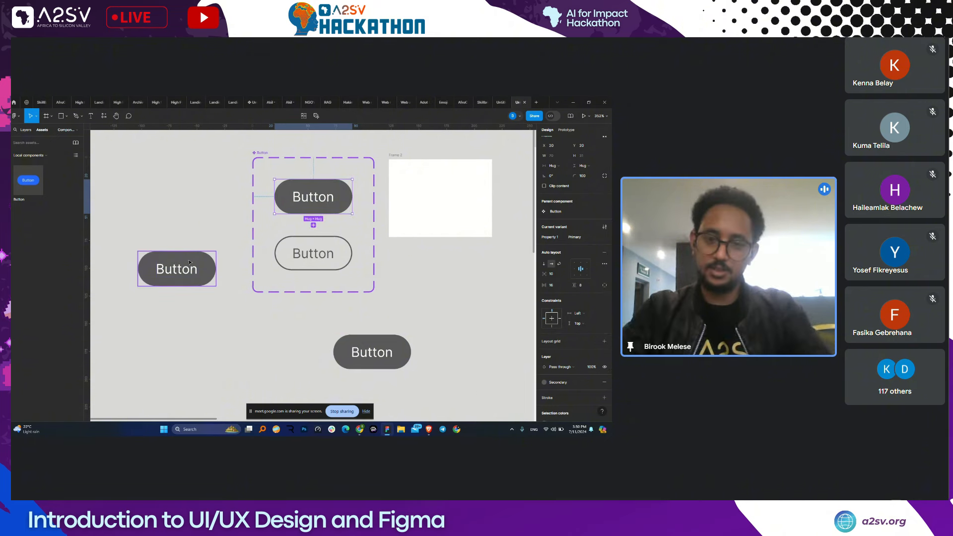
key("ctrl+z")
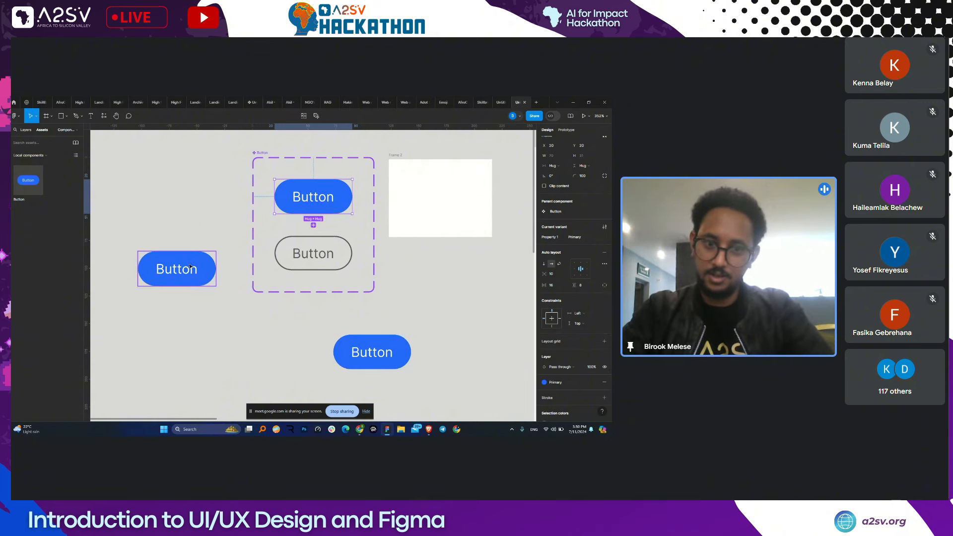
left_click(189, 263)
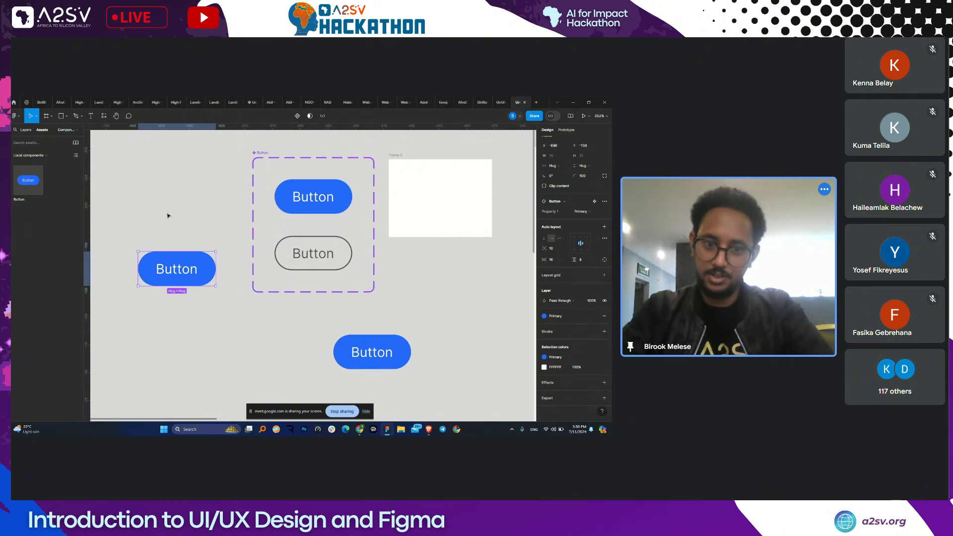
left_click(383, 362, "shift")
- Delete both selected Button instances and pan over to the doctor-search mockup image
key("Delete")
scroll(392, 356, "down", 3)
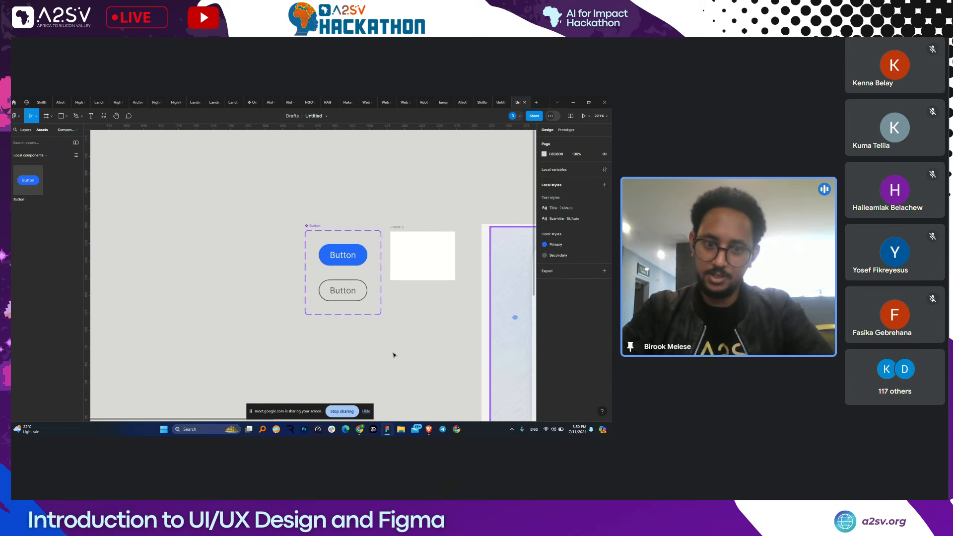
left_click_drag(230, 284, 207, 292)
scroll(207, 292, "right", 5)
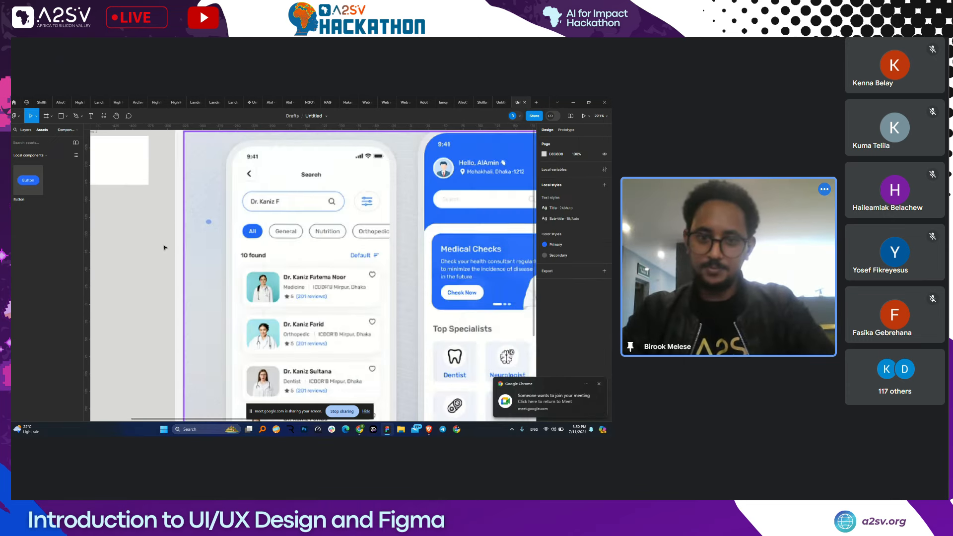
scroll(164, 247, "up", 2)
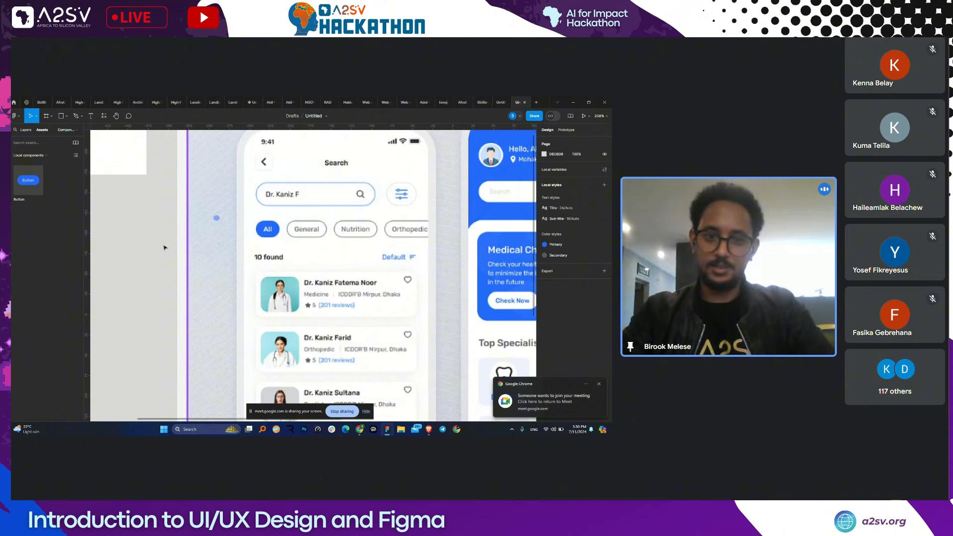
scroll(285, 272, "down", 3)
left_click(285, 273)
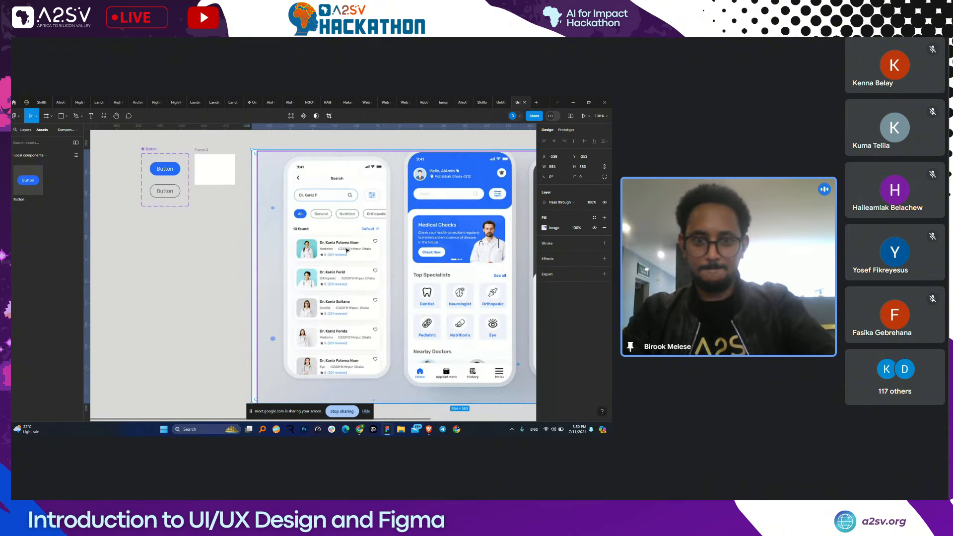
left_click(246, 238)
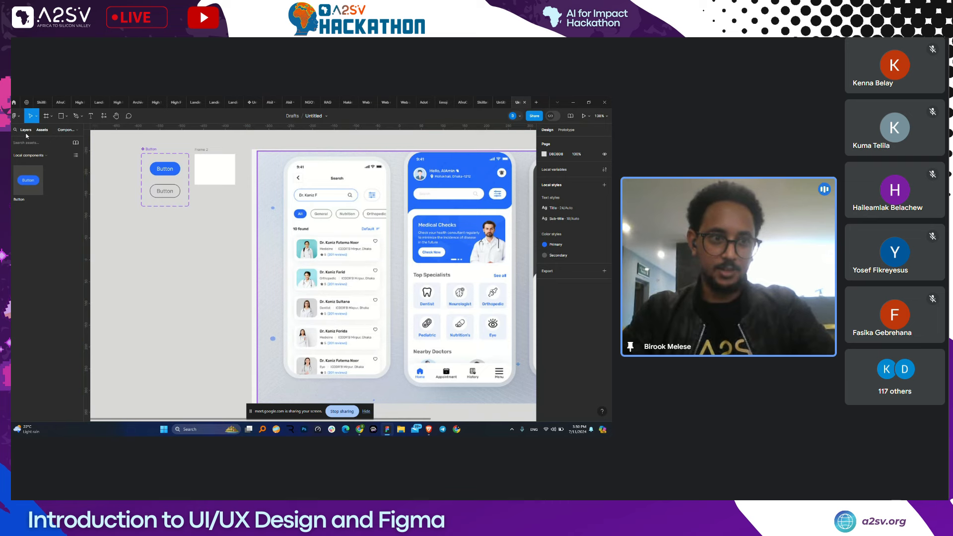
- Go to the high fidelity mobile page from the Layers page list
left_click(26, 131)
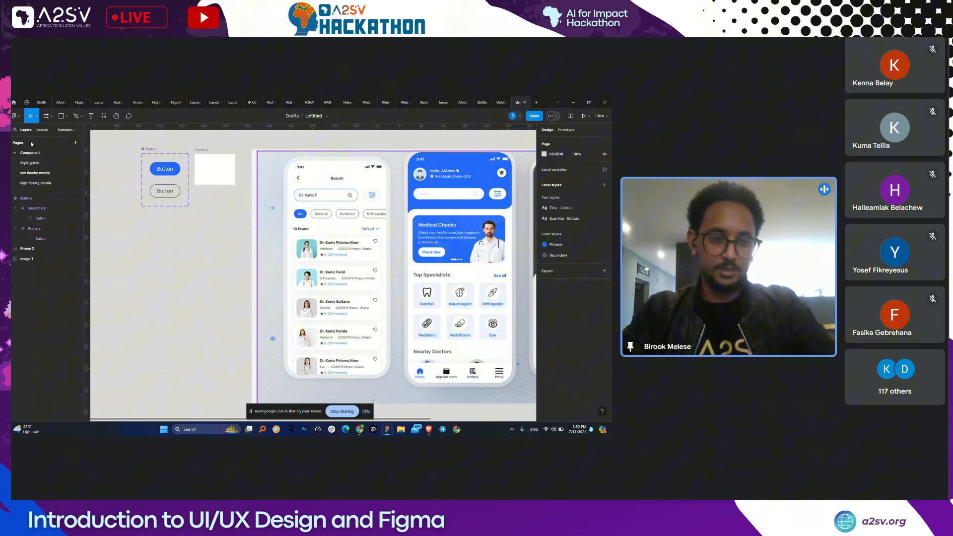
left_click(41, 175)
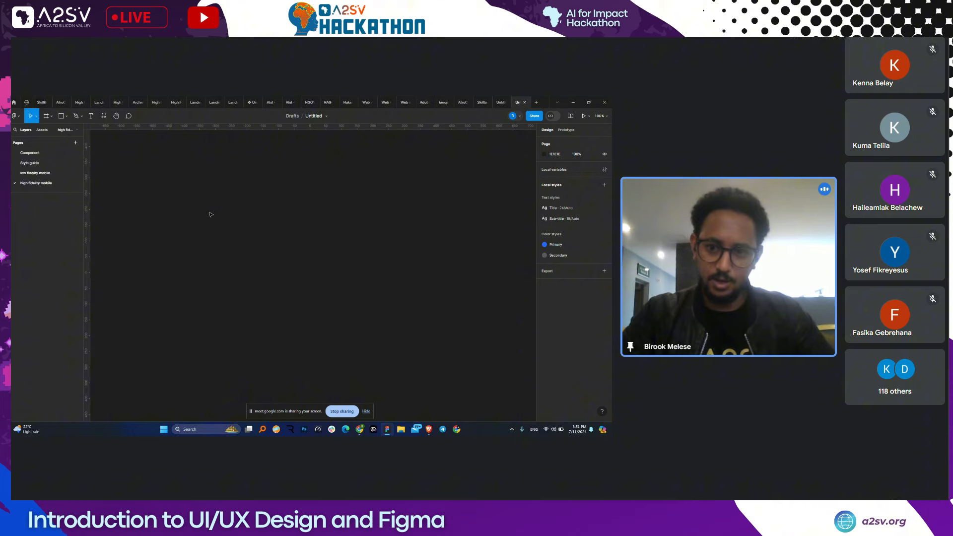
key("ctrl+v")
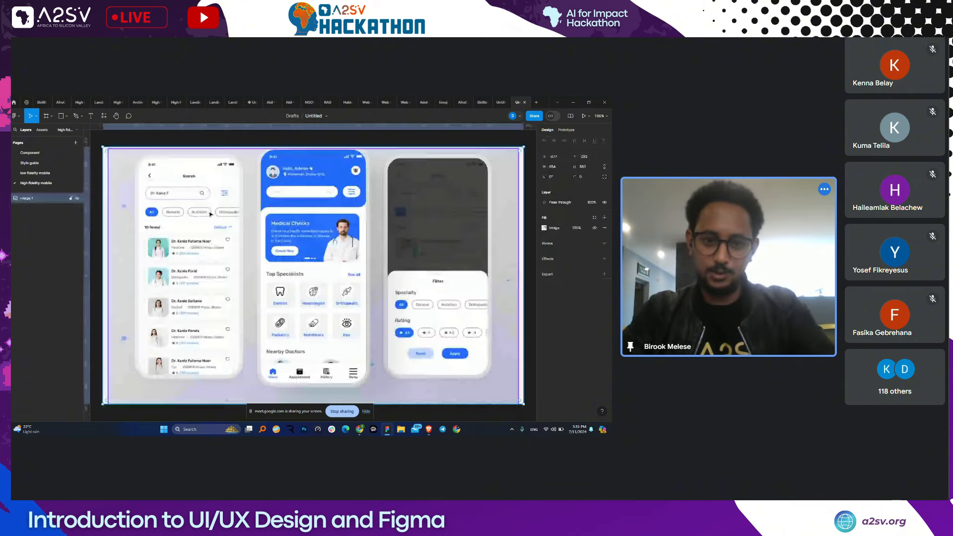
scroll(263, 220, "down", 3)
scroll(265, 219, "up", 5)
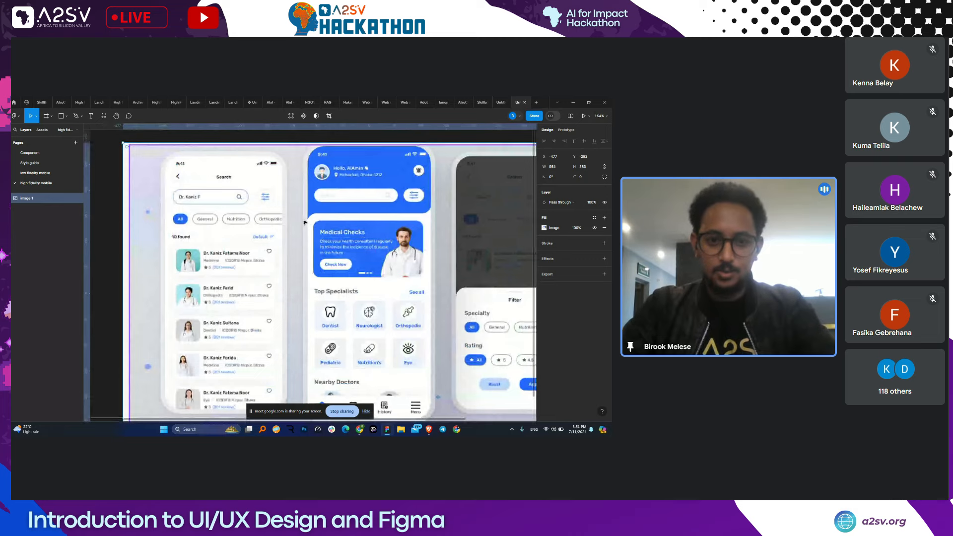
scroll(304, 222, "down", 4)
scroll(335, 230, "up", 2)
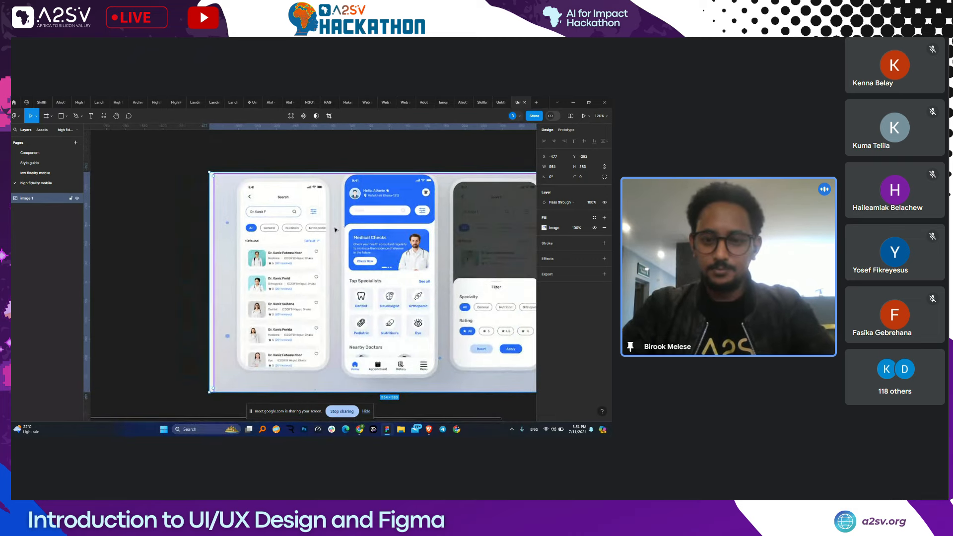
scroll(335, 229, "up", 3)
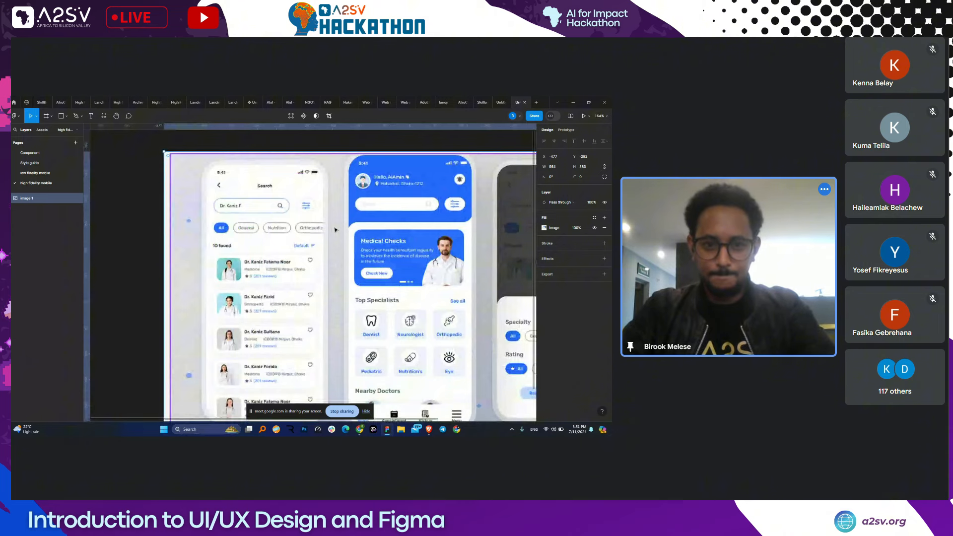
scroll(335, 230, "down", 2)
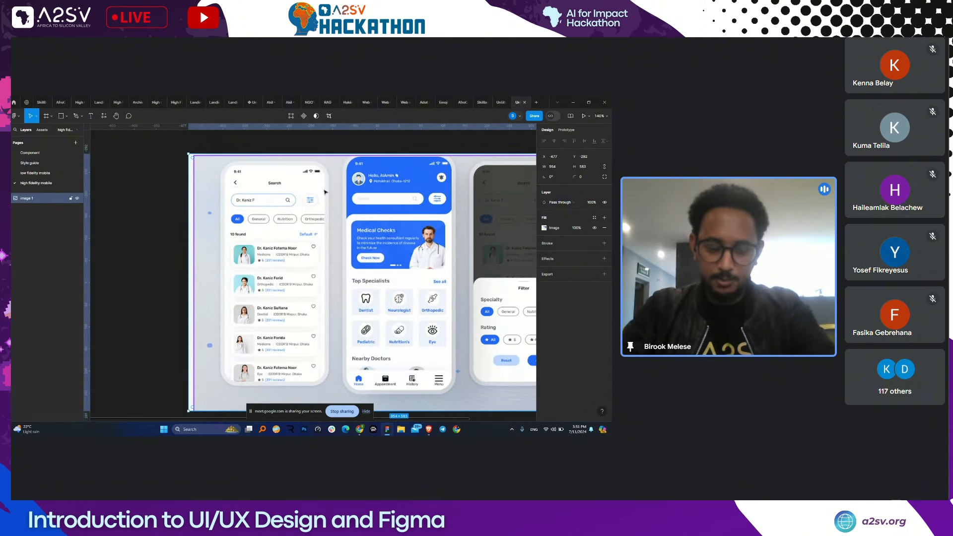
scroll(255, 258, "left", 5)
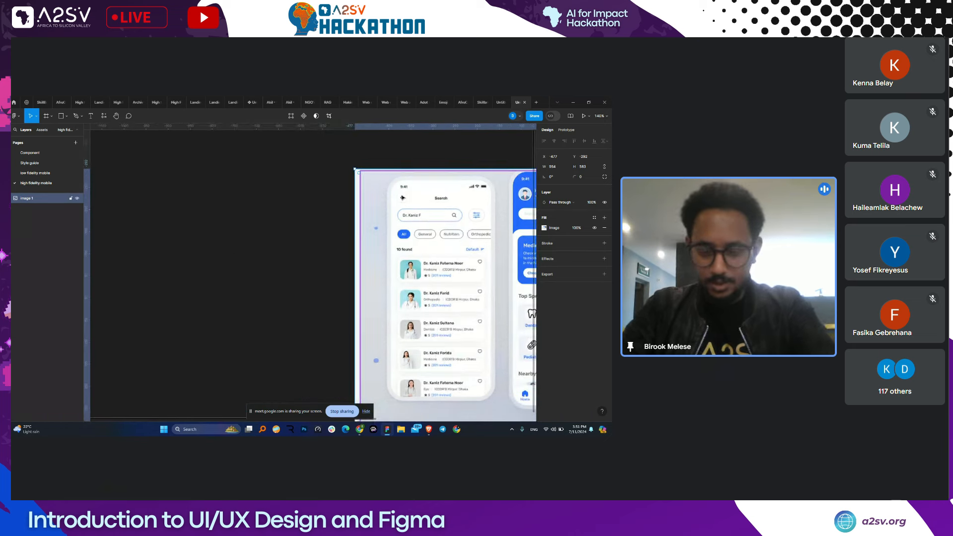
- Relaunch the Iconify plugin with Ctrl+Alt+P after glancing at the Plugins resources list
left_click(103, 115)
left_click(135, 130)
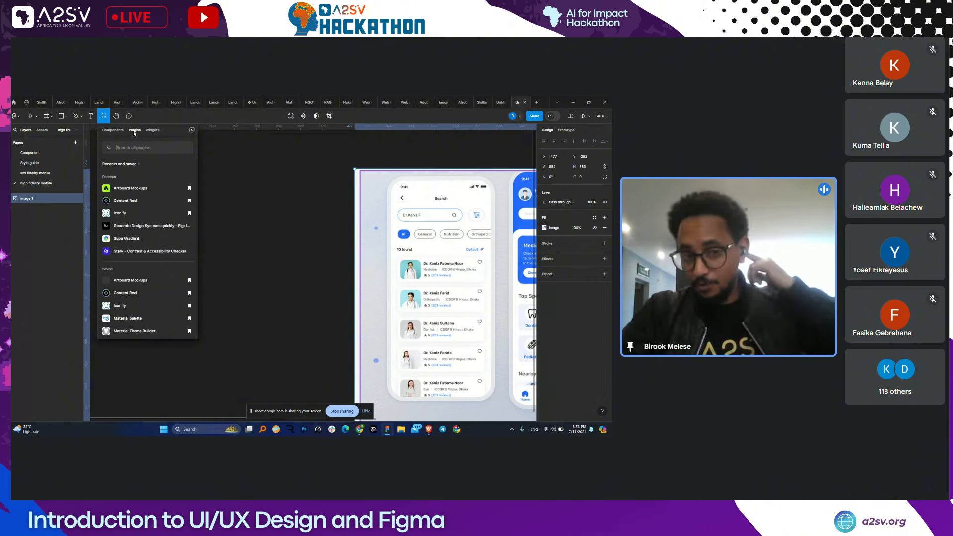
key("Escape")
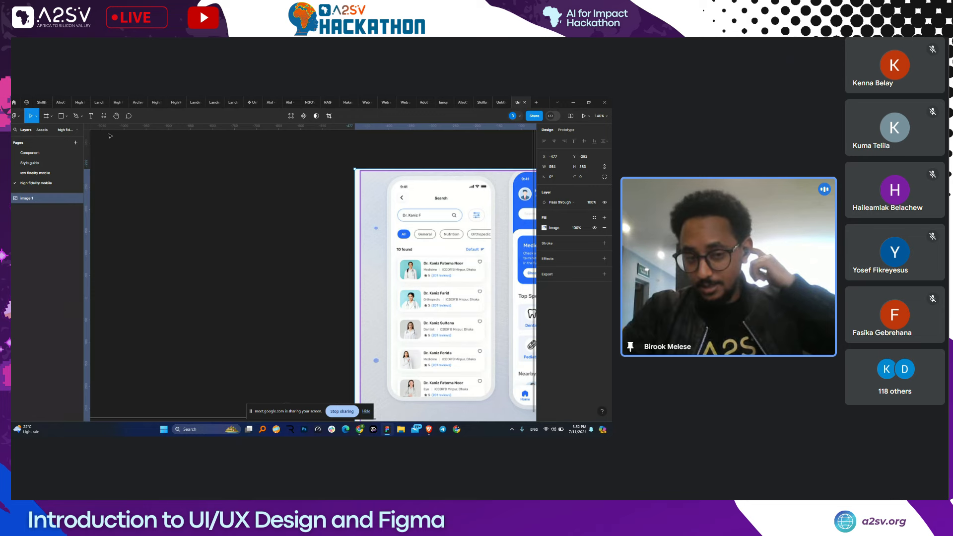
key("ctrl+alt+p")
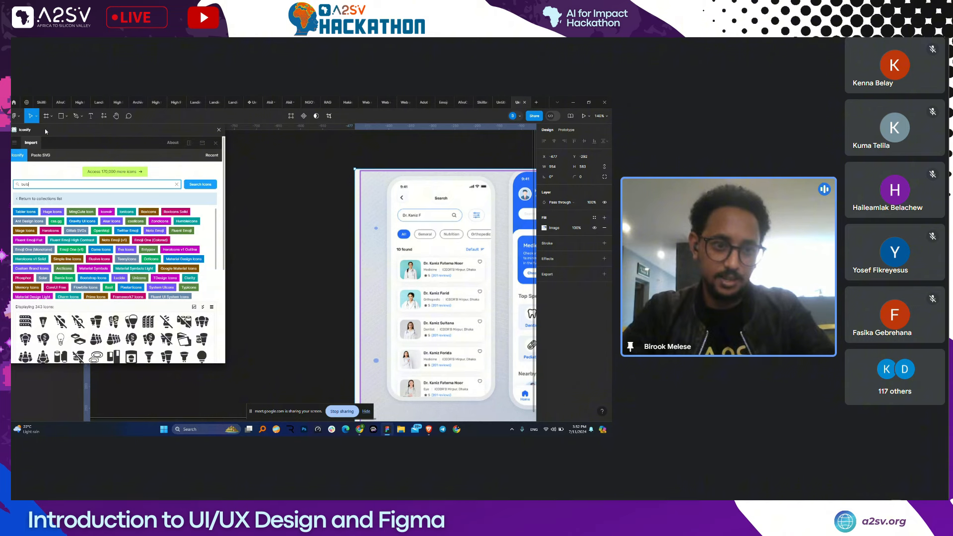
- Search Iconify for 'left' and import the 24×24 MingCute left-line arrow icon
left_click_drag(45, 131, 61, 131)
scroll(132, 248, "down", 1)
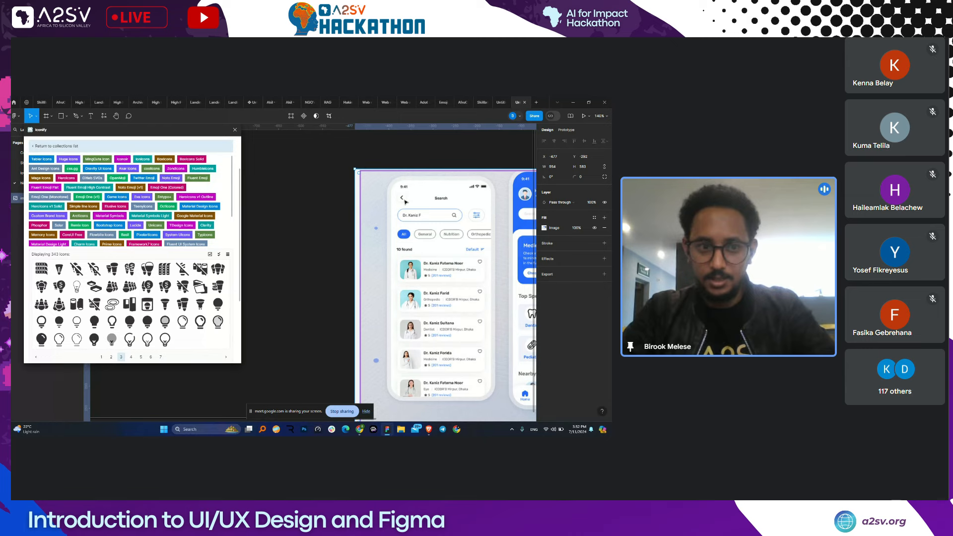
scroll(405, 202, "up", 1)
scroll(48, 193, "up", 2)
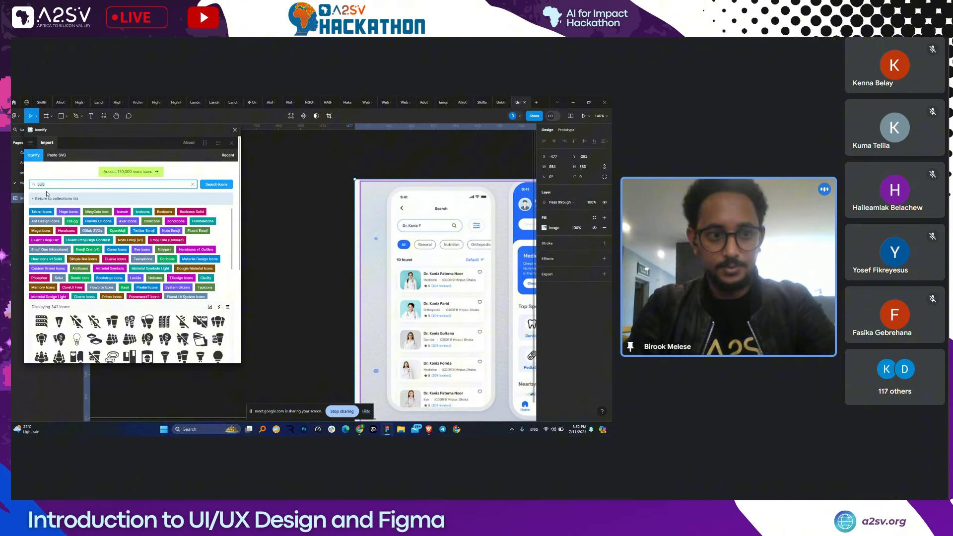
type("left")
key("Return")
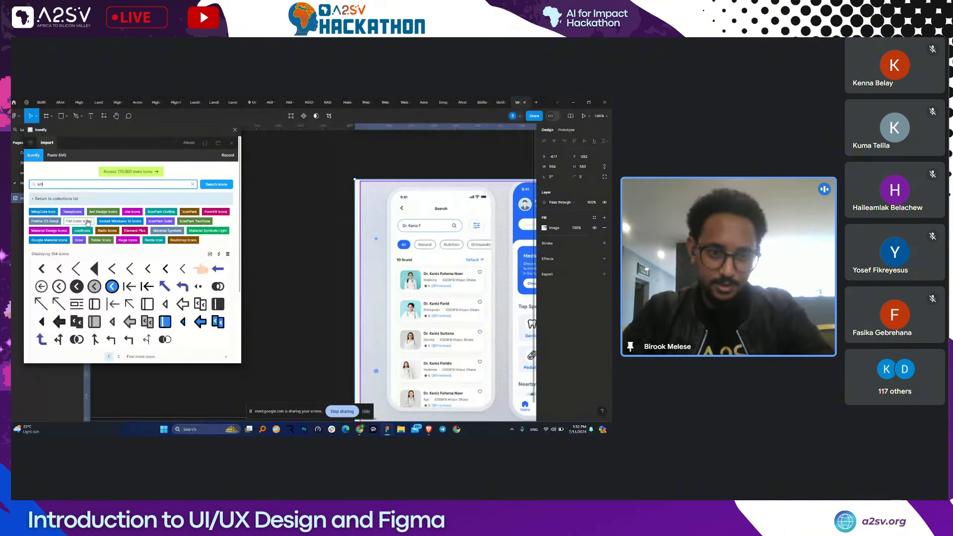
scroll(77, 273, "down", 1)
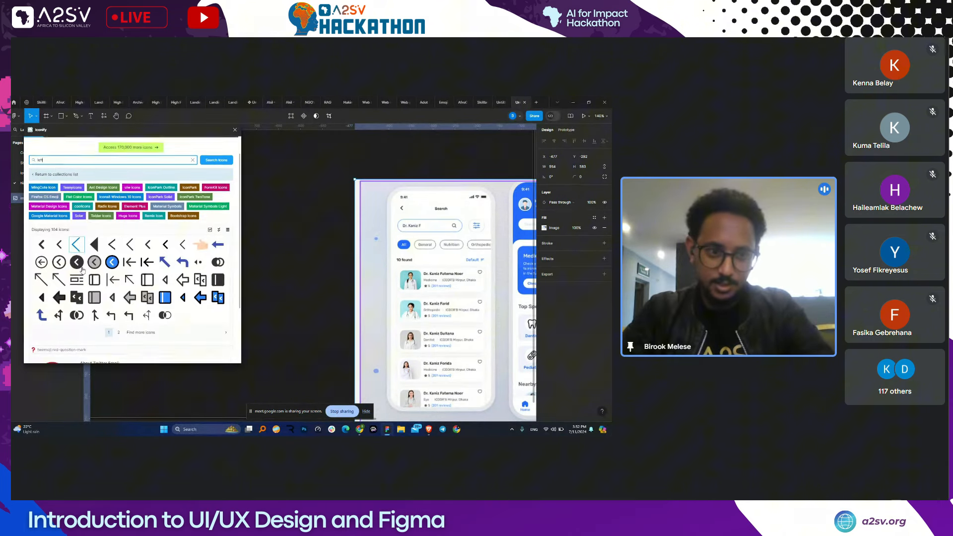
left_click(60, 236)
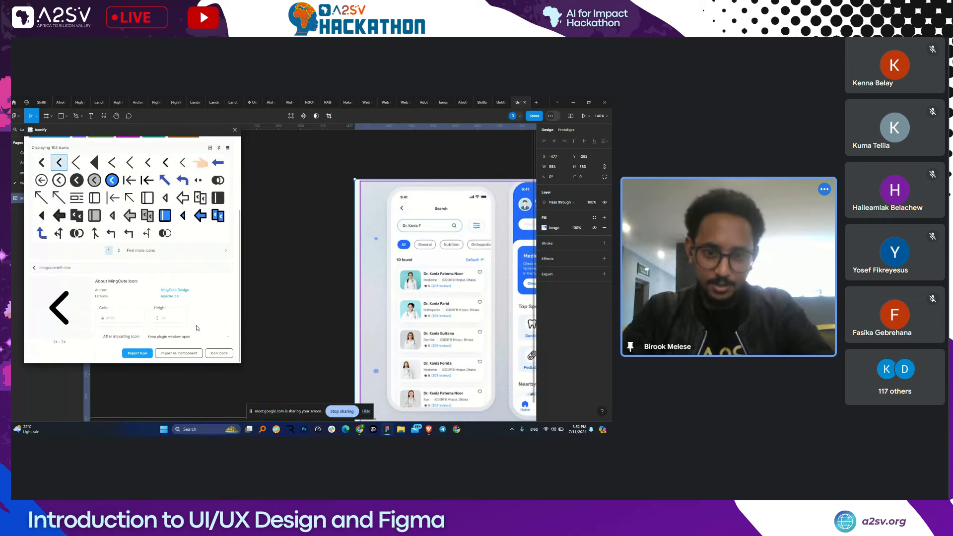
left_click(137, 353)
left_click(488, 152)
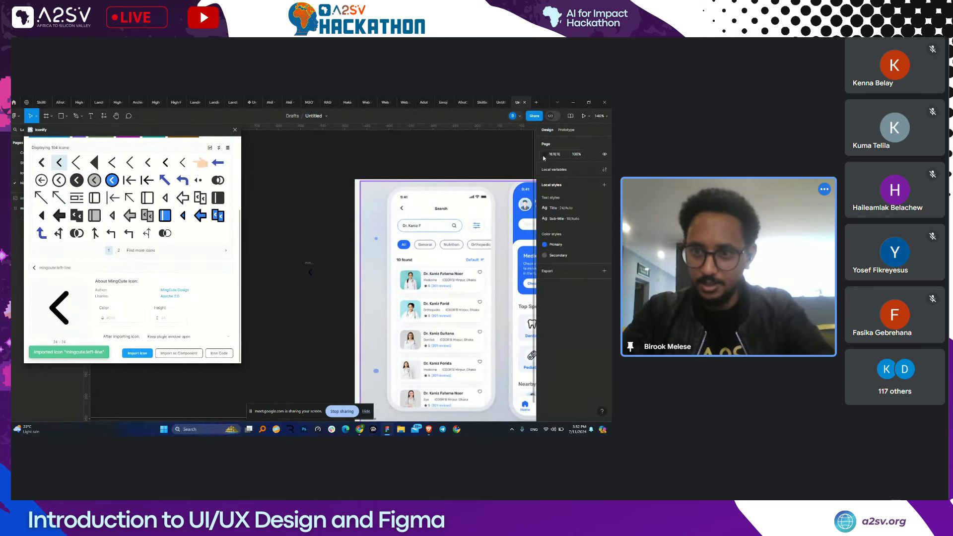
- Lighten the page background colour to light grey D9D9D9
left_click(543, 154)
left_click(525, 174)
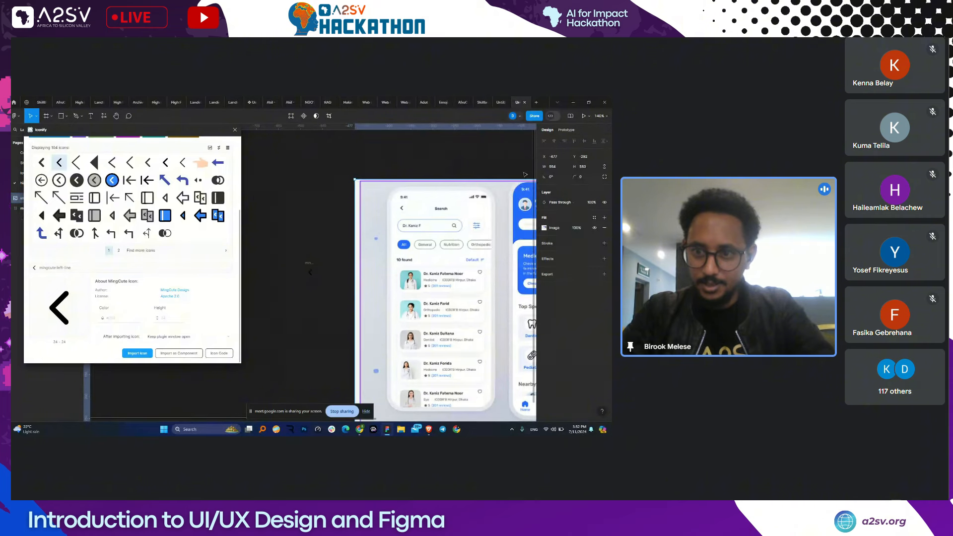
left_click(511, 162)
left_click(545, 154)
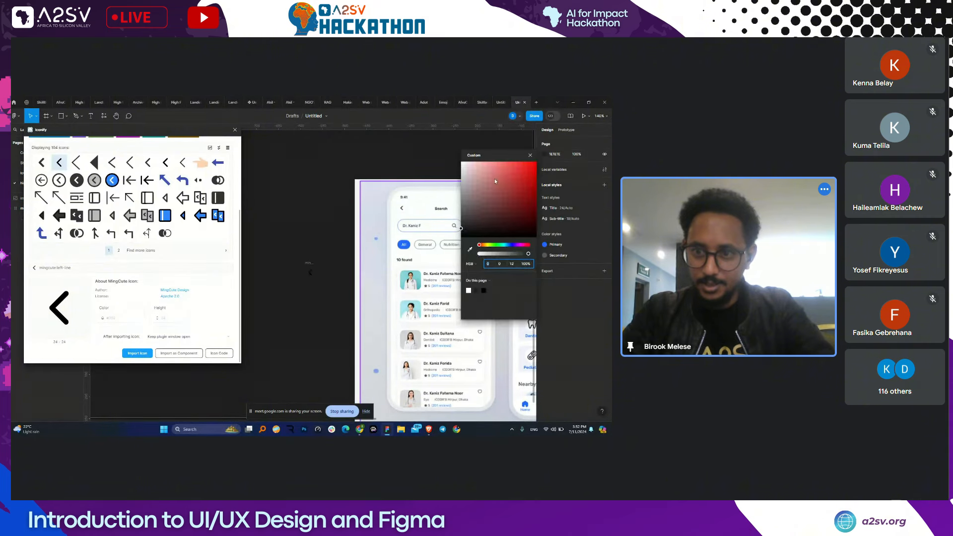
left_click_drag(472, 179, 459, 175)
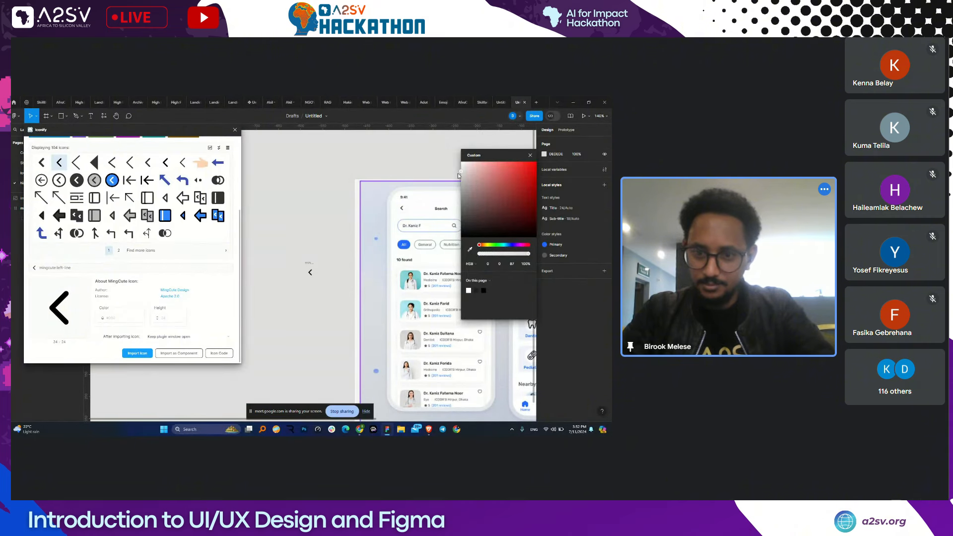
left_click(458, 176)
scroll(436, 176, "right", 2)
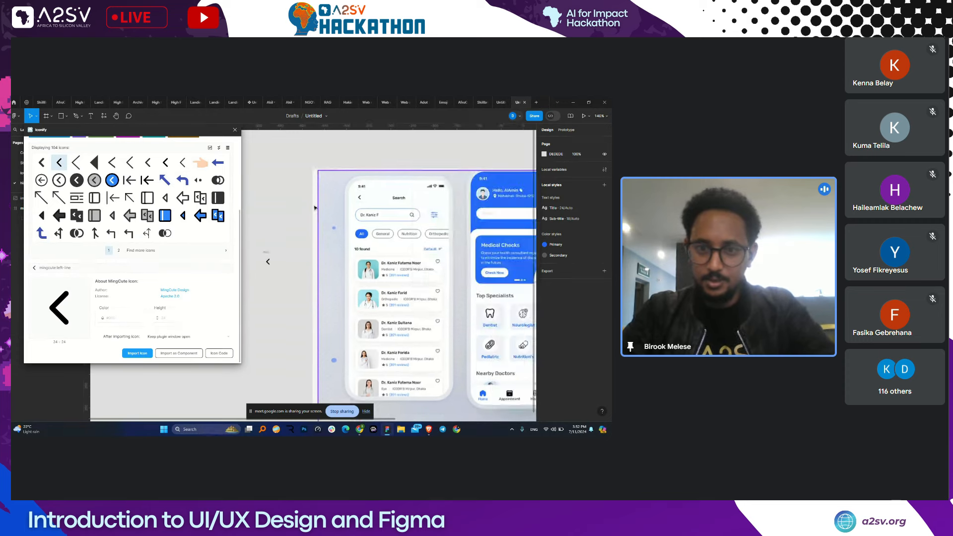
scroll(147, 180, "up", 2)
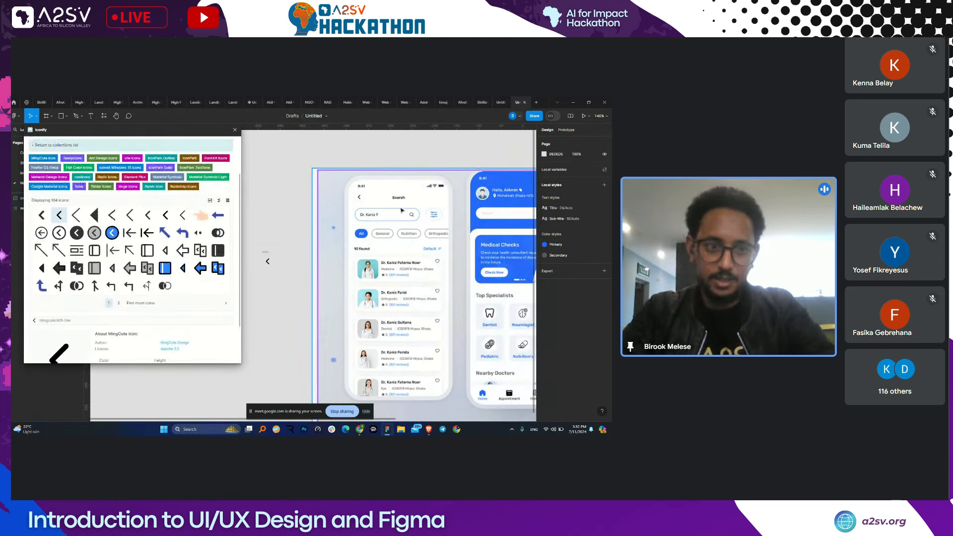
scroll(54, 186, "up", 2)
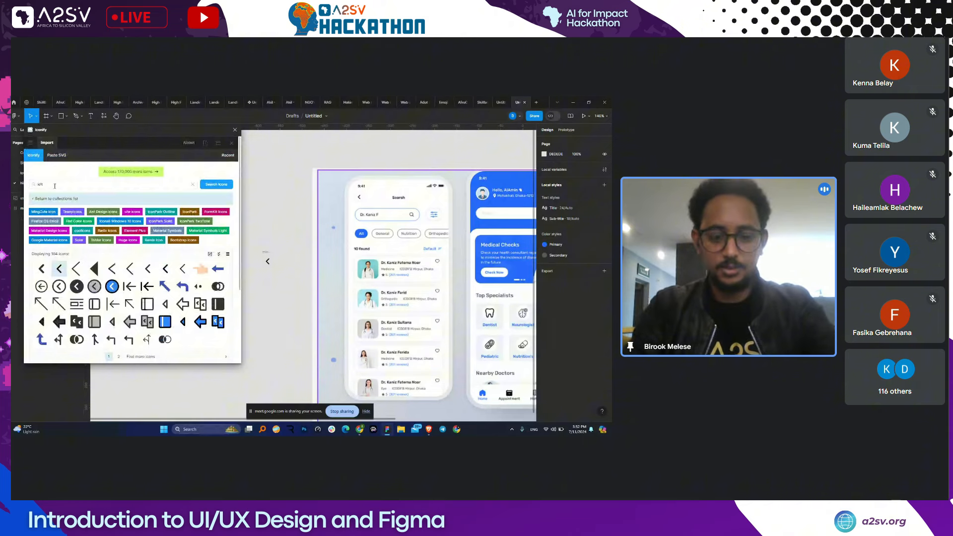
- Search Iconify for 'search' and import the Material Symbols magnifier icon
double_click(54, 186)
type("search")
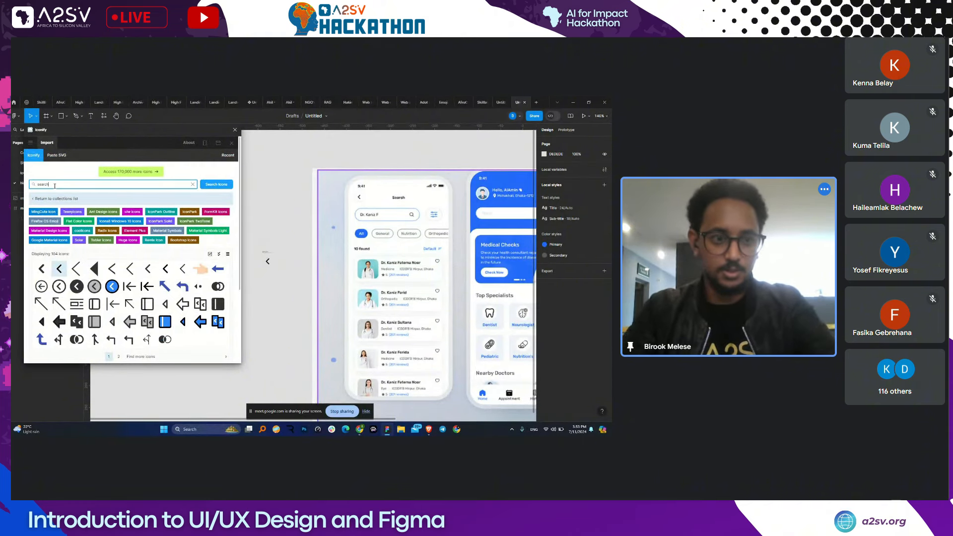
key("Return")
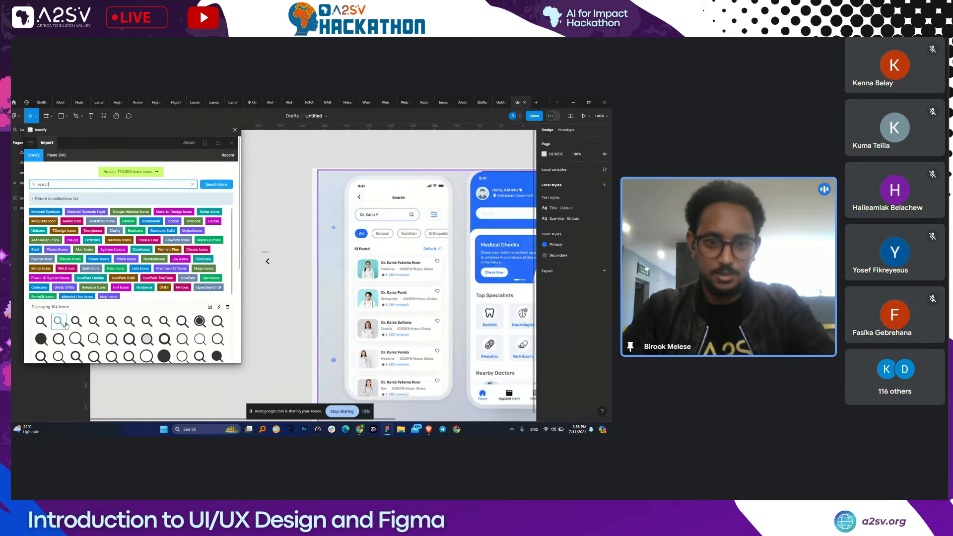
scroll(38, 323, "down", 2)
scroll(39, 323, "down", 3)
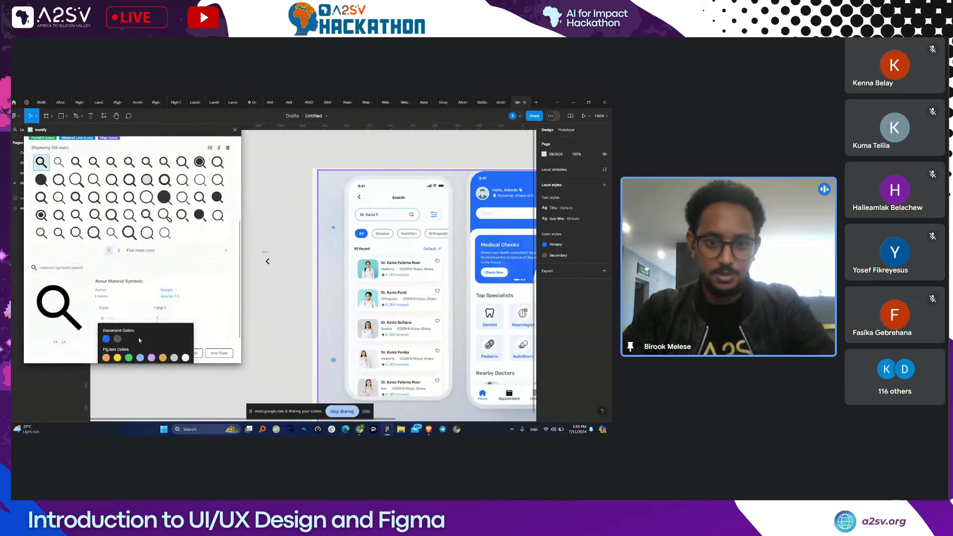
left_click(149, 356)
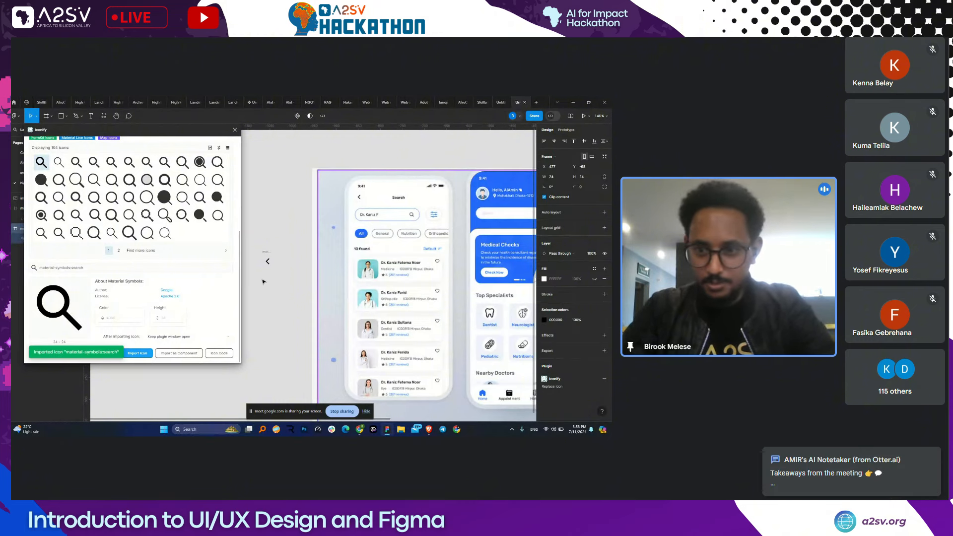
- Move the search icon right beside the left-arrow icon
scroll(264, 281, "down", 3)
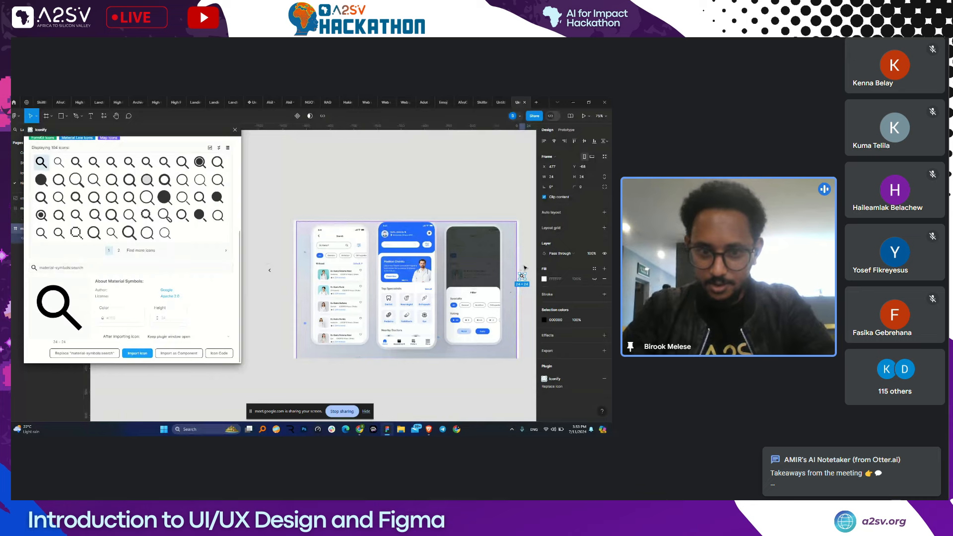
left_click_drag(522, 276, 270, 273)
scroll(272, 274, "up", 3)
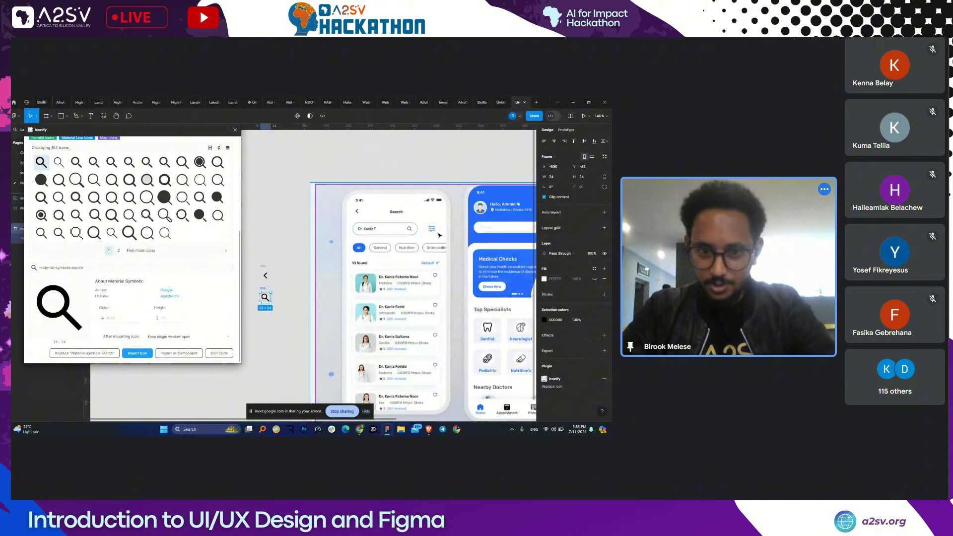
scroll(439, 235, "down", 1)
scroll(62, 179, "up", 3)
- Search Iconify for 'heart' and drag a heart-outline icon onto the canvas above the left arrow
double_click(52, 172)
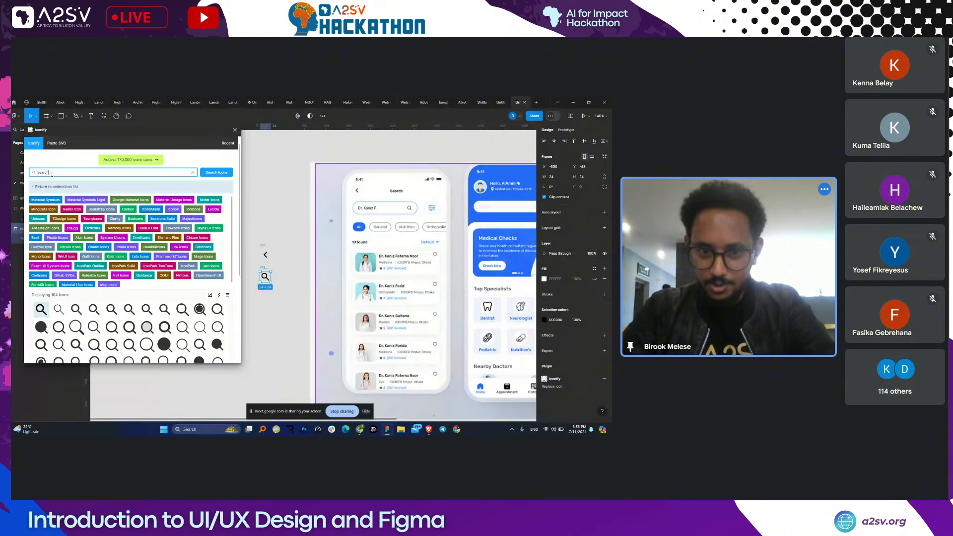
type("heart")
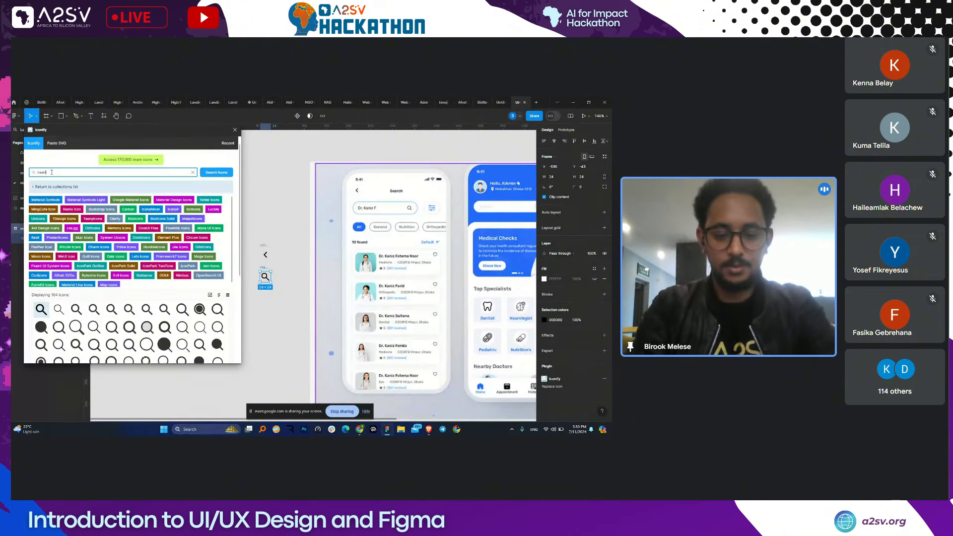
key("Return")
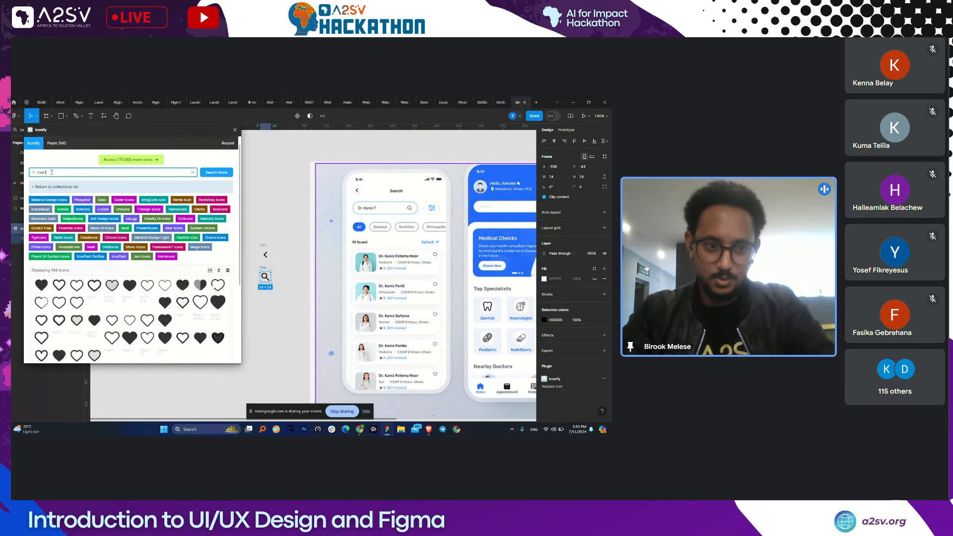
left_click_drag(59, 284, 267, 230)
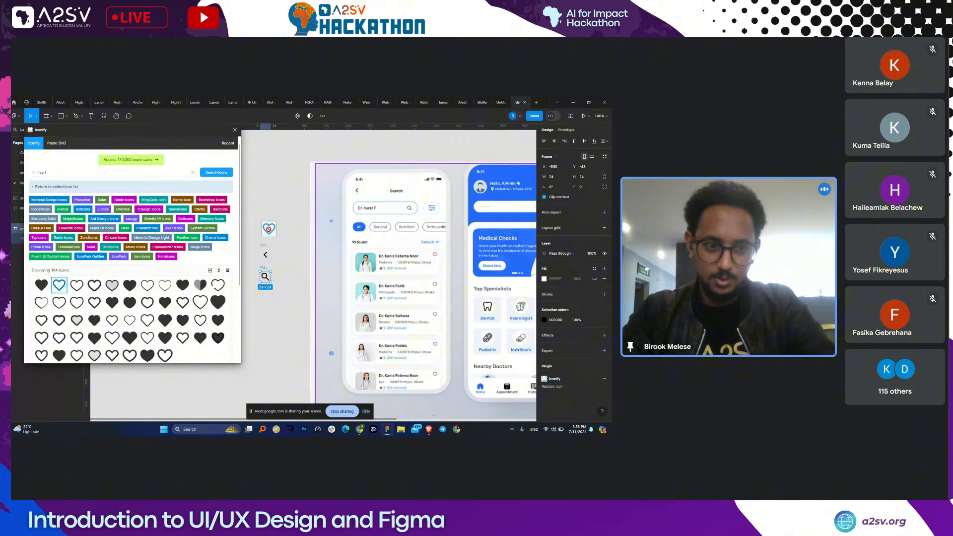
left_click_drag(41, 284, 263, 212)
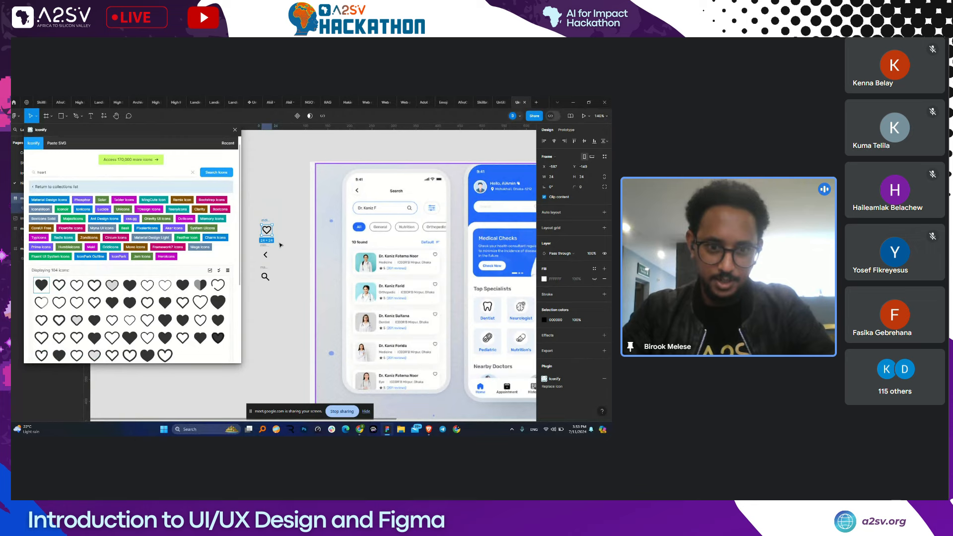
left_click(305, 280)
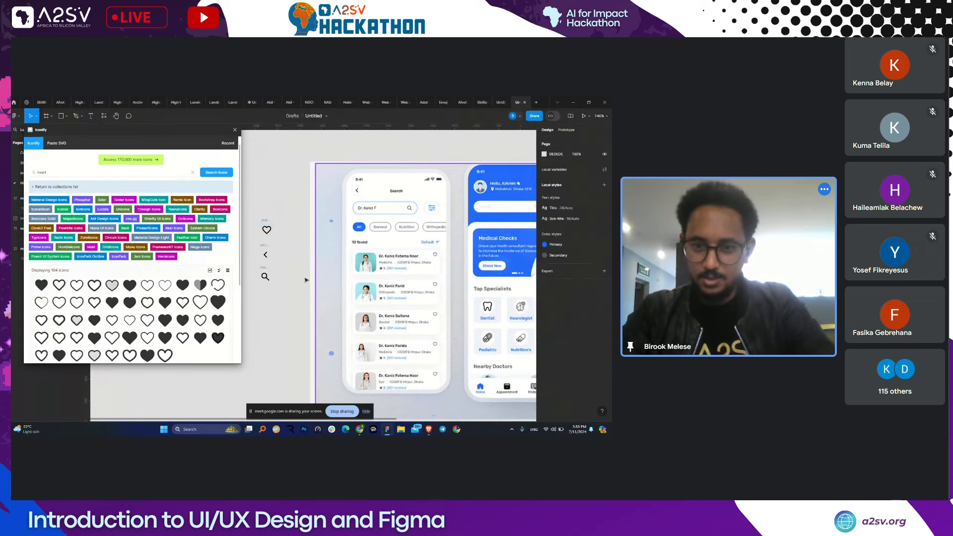
scroll(404, 301, "down", 1)
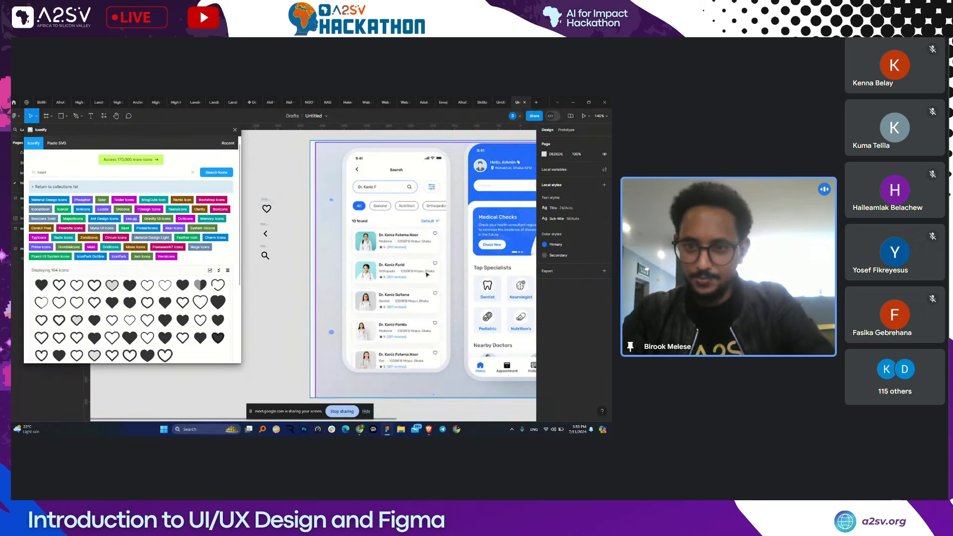
scroll(406, 258, "down", 1)
scroll(406, 258, "right", 1)
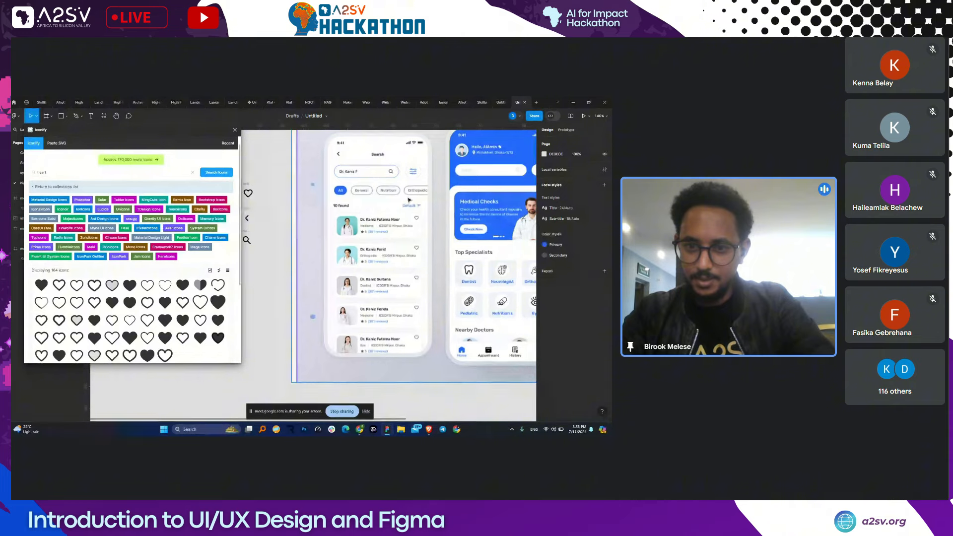
- Search Iconify for 'filter' and page through the results to find the sliders icon
left_click(54, 173)
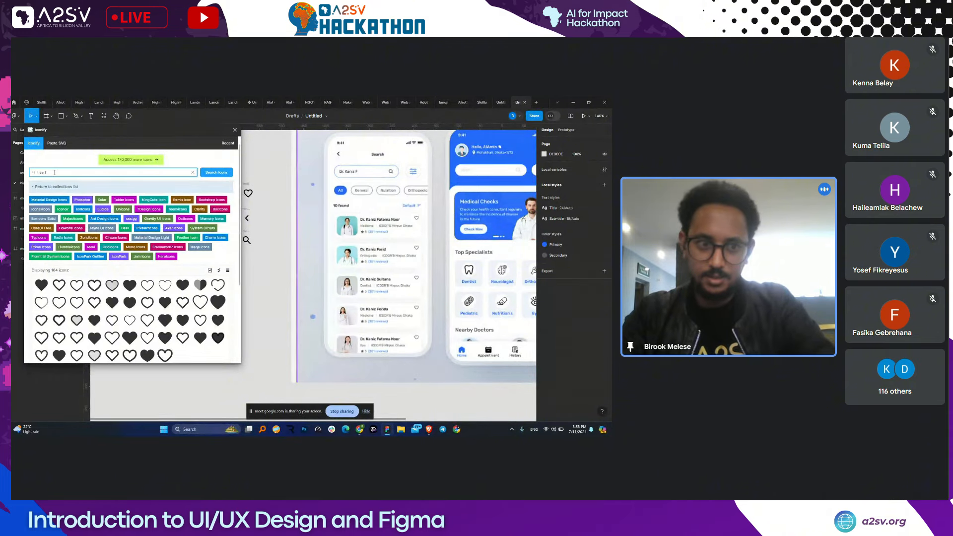
key("BackSpace")
key("BackSpace")
key("BackSpace")
key("BackSpace")
key("BackSpace")
type("fil")
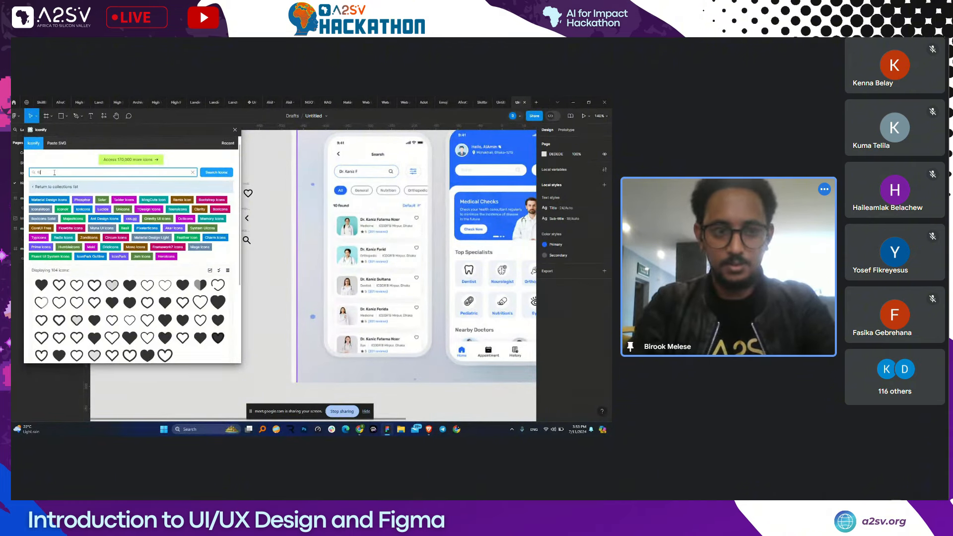
type("te")
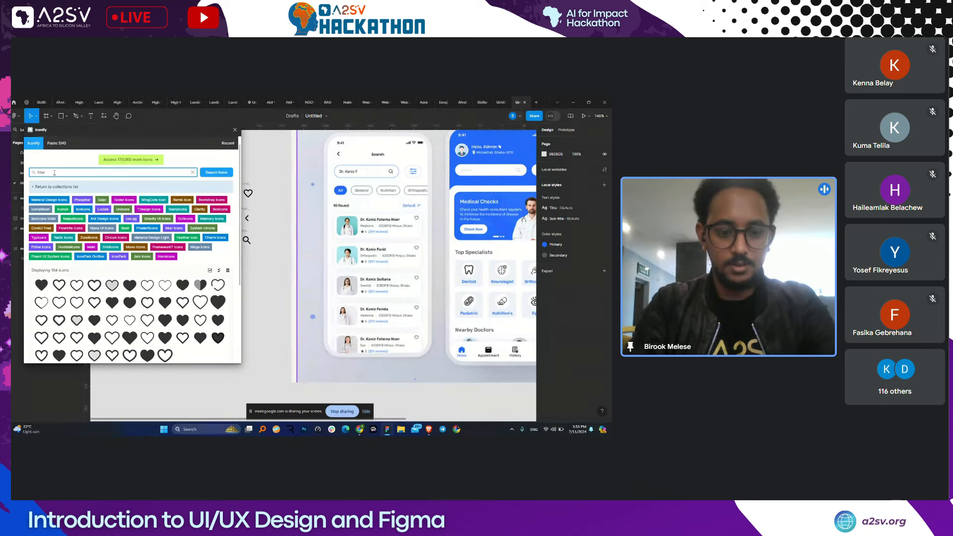
type("r")
key("Return")
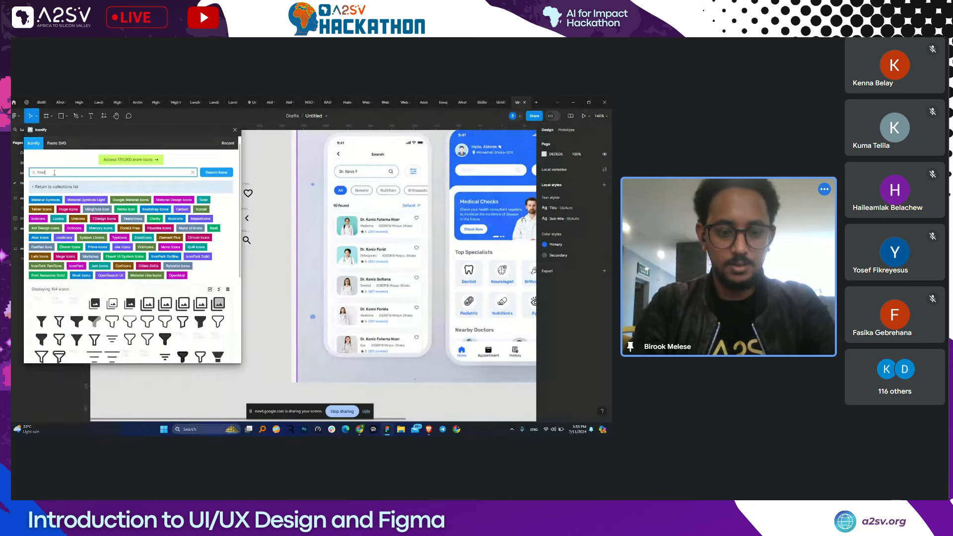
scroll(123, 343, "down", 2)
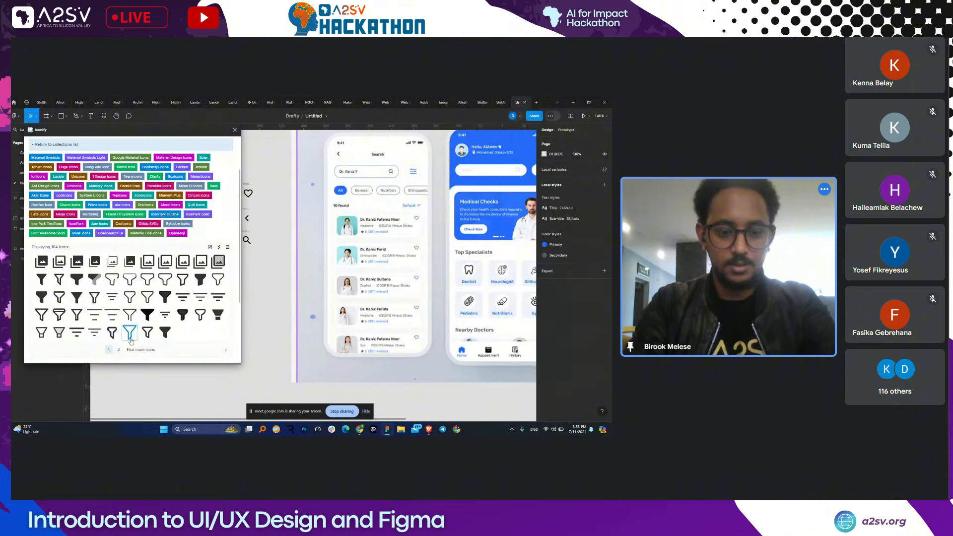
left_click(115, 297)
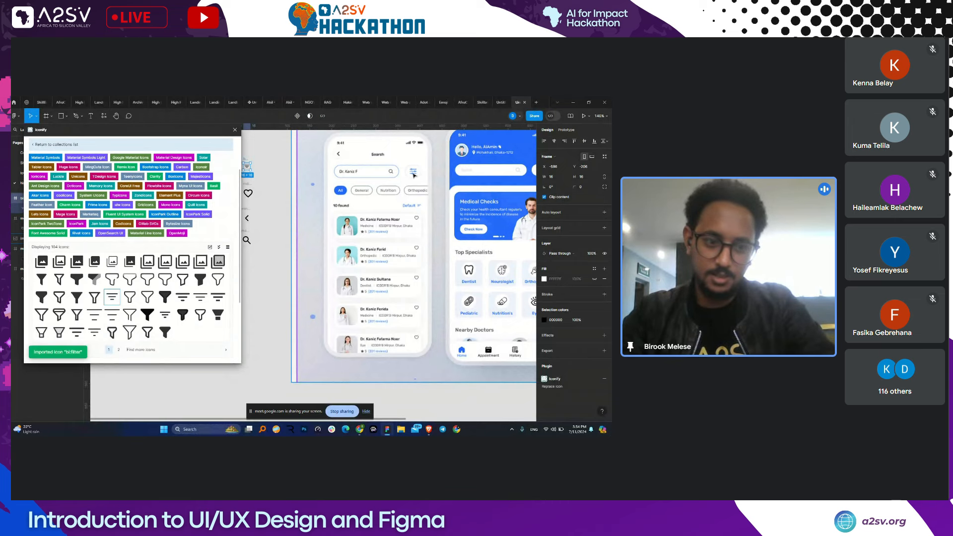
left_click(140, 349)
scroll(127, 315, "down", 1)
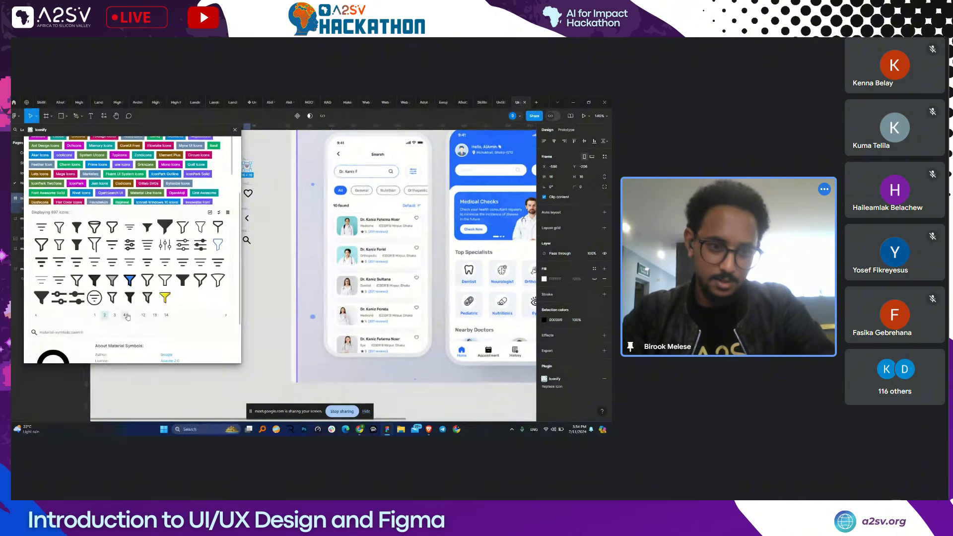
left_click(126, 314)
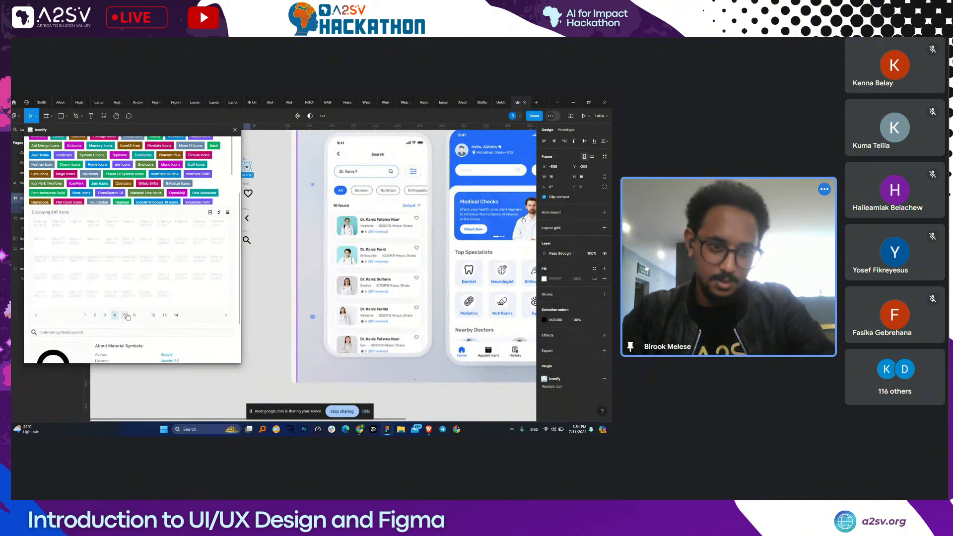
left_click(96, 315)
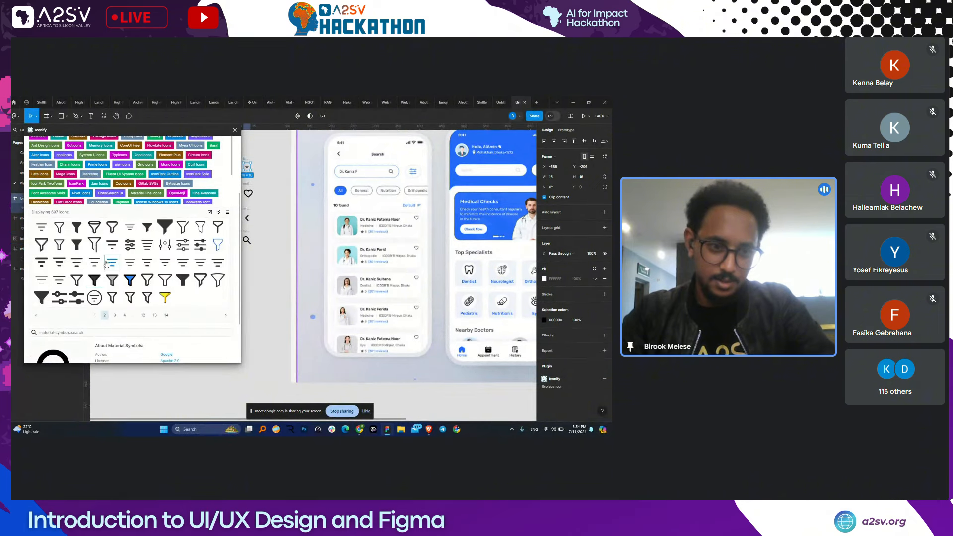
- Drag the 24×24 sliders filter icon onto the canvas below the search icon
left_click_drag(129, 244, 263, 260)
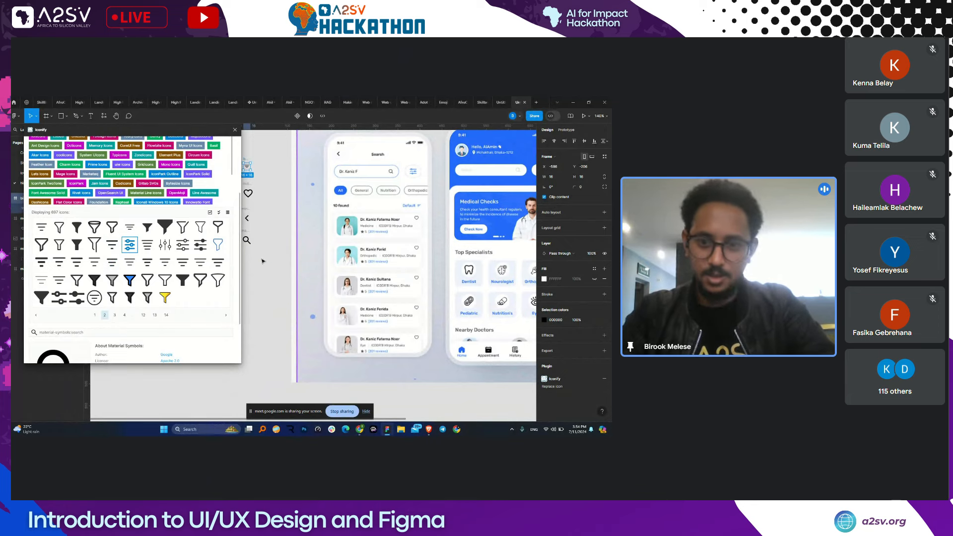
left_click_drag(442, 266, 442, 277)
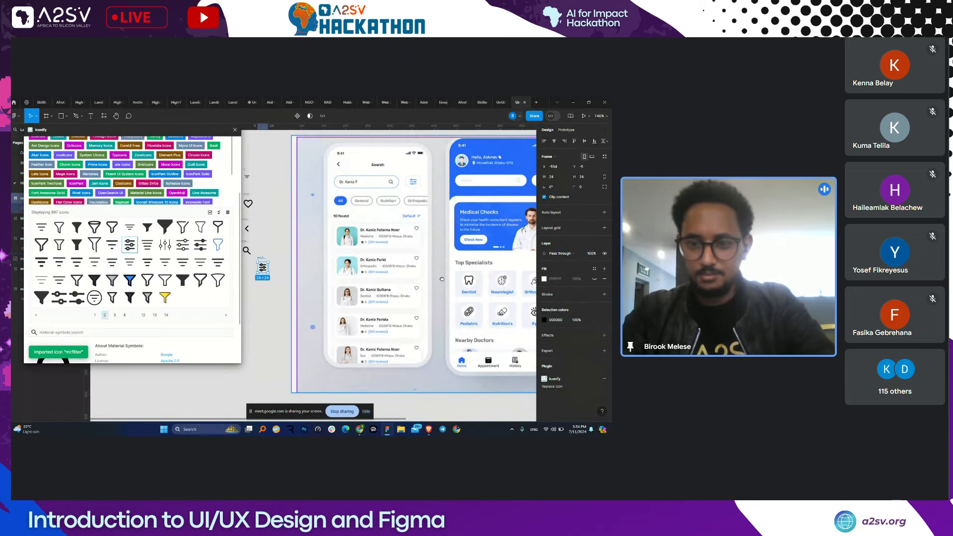
scroll(442, 277, "right", 5)
scroll(423, 276, "down", 2)
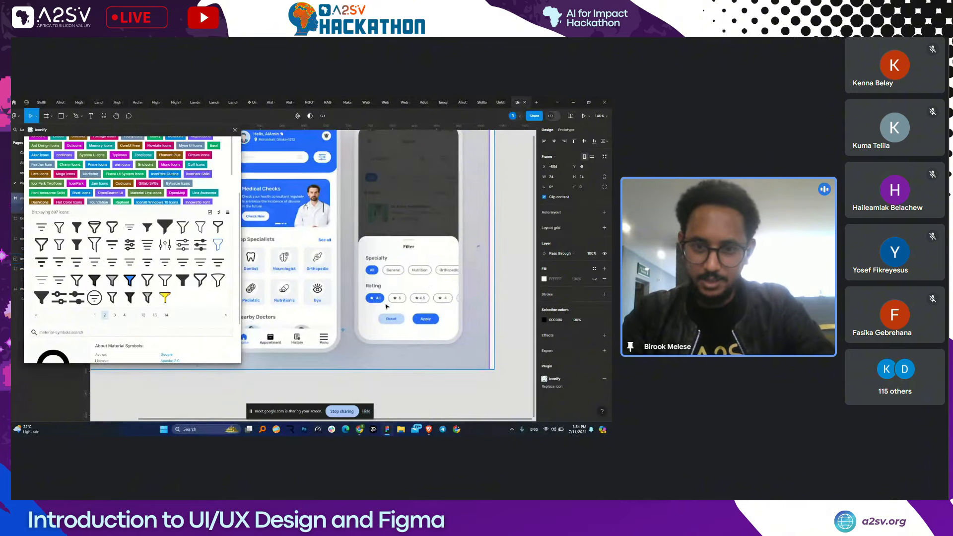
scroll(29, 169, "up", 3)
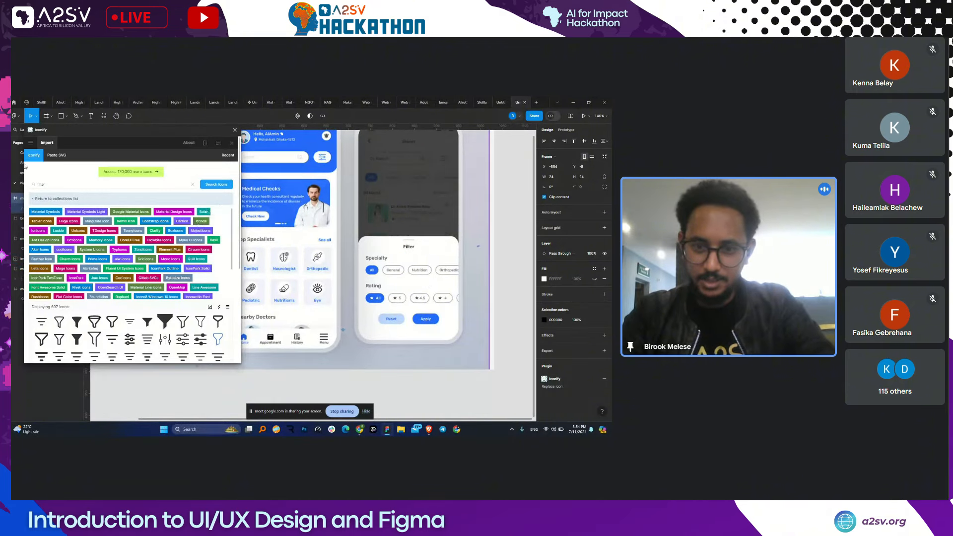
- Import the first 24×24 Material Symbols star from Iconify and place it below the search icon
left_click(65, 183)
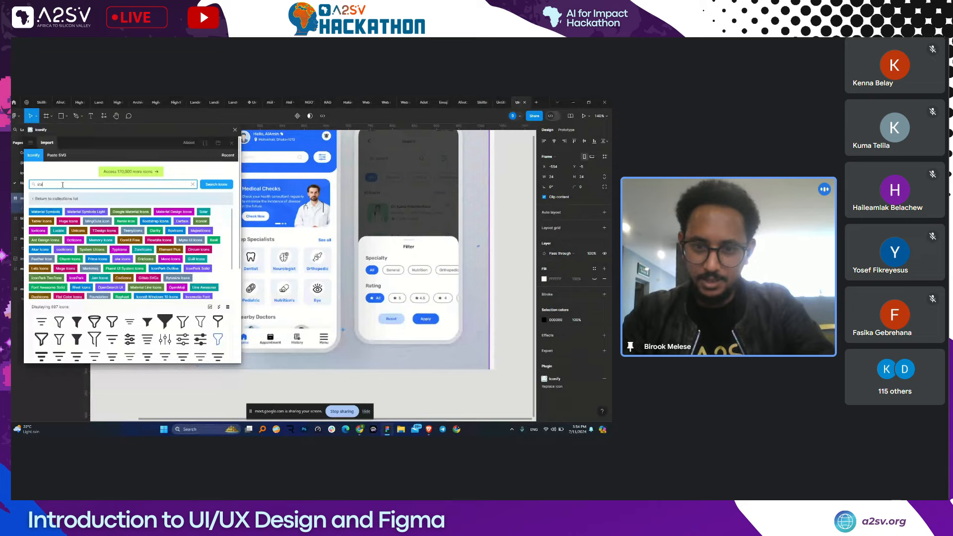
key("Return")
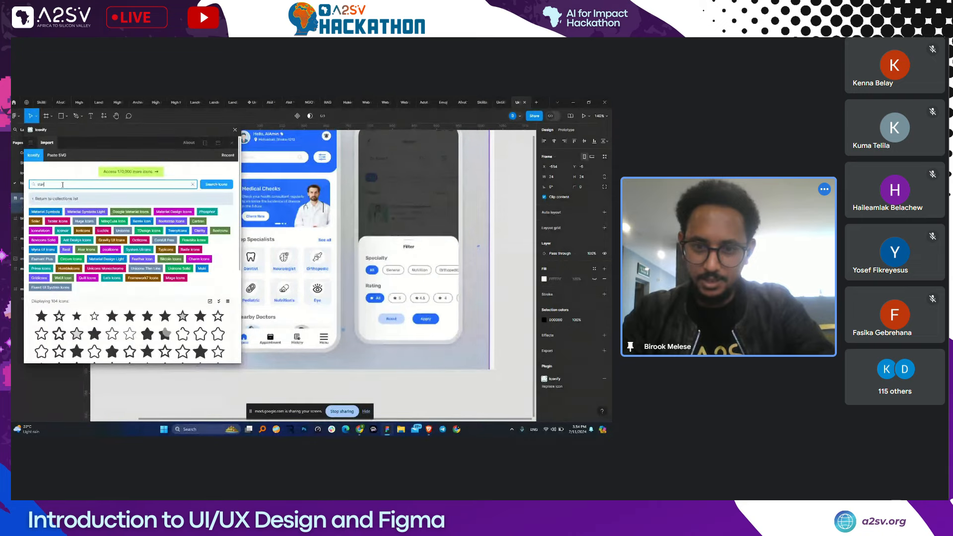
left_click_drag(415, 313, 481, 300)
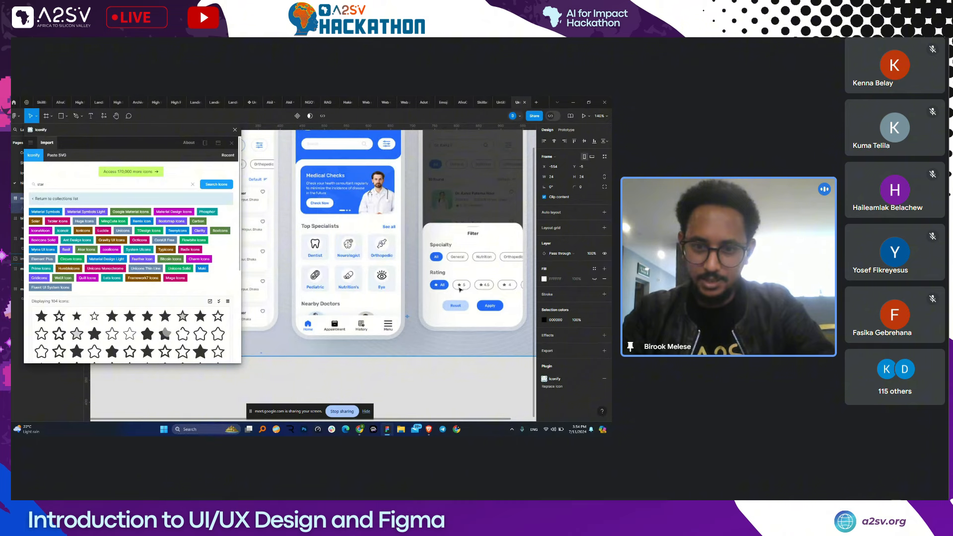
left_click(41, 315)
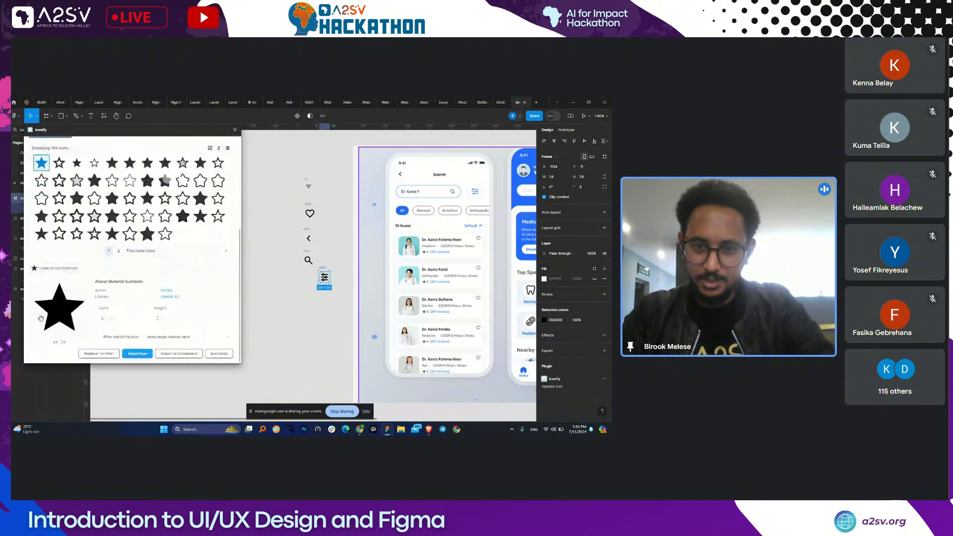
left_click(137, 354)
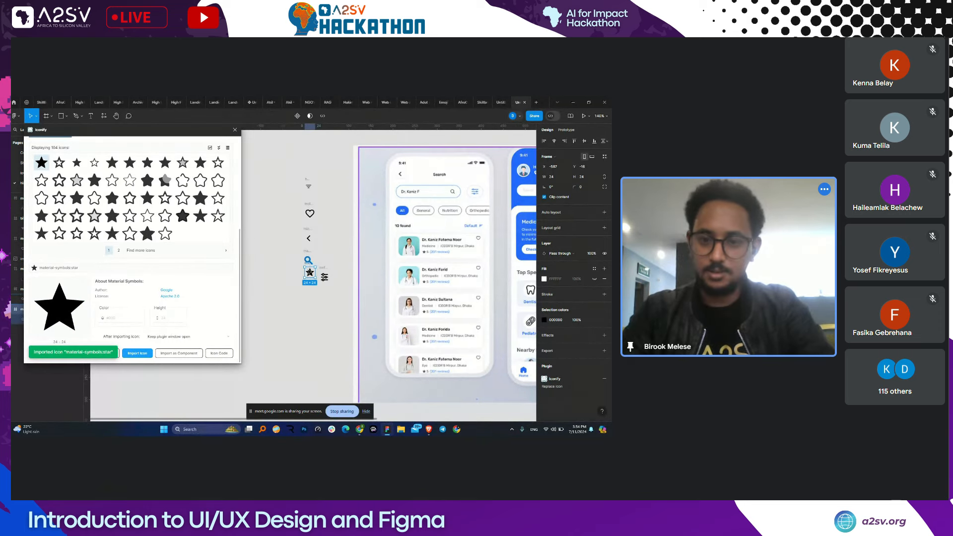
left_click_drag(309, 267, 308, 289)
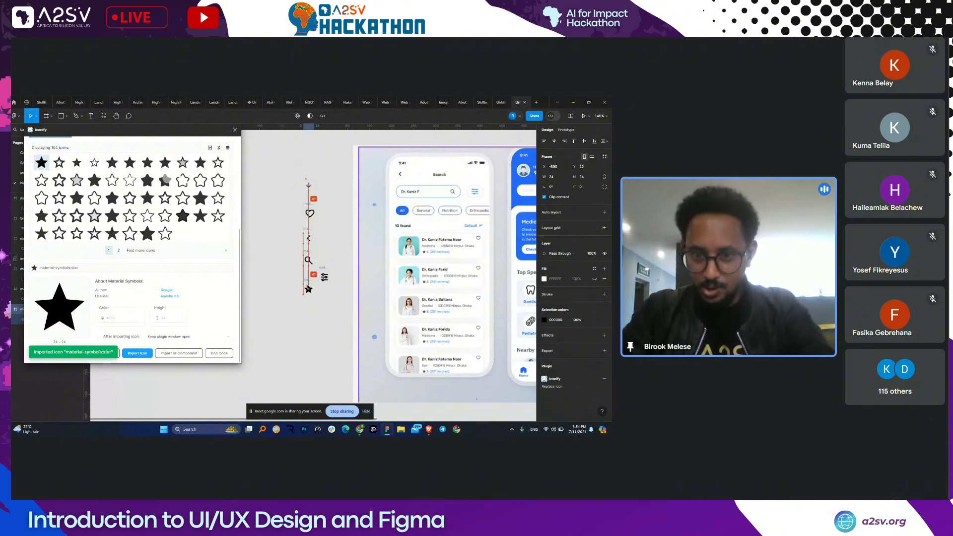
left_click(337, 289)
scroll(402, 288, "right", 2)
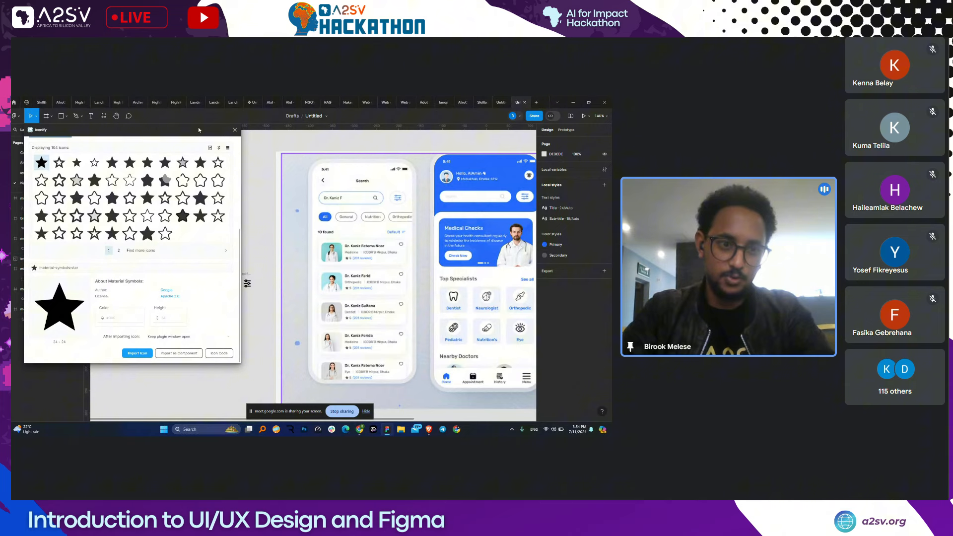
- Move the MingCute left-arrow icon into the mockup's header and bring it in front of the image
left_click(103, 115)
type("icon")
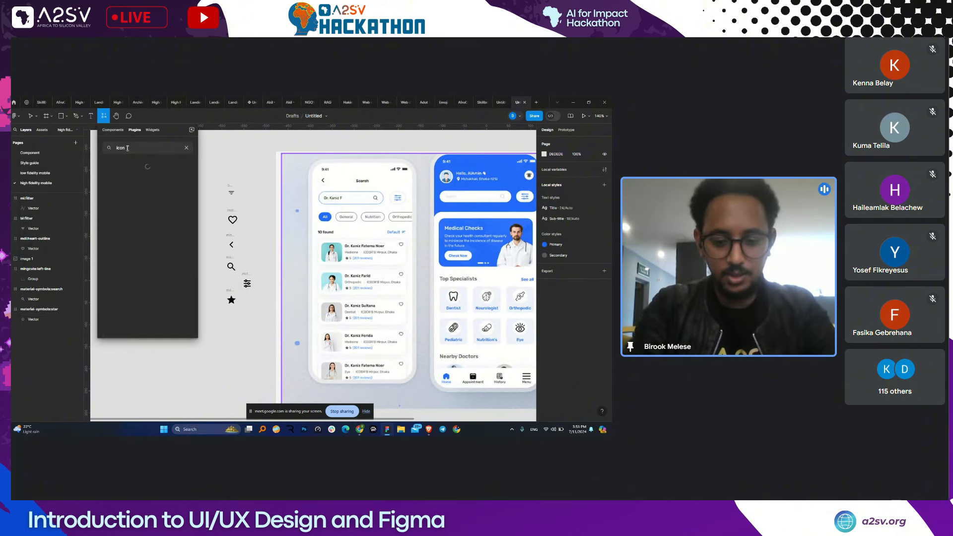
type("ify")
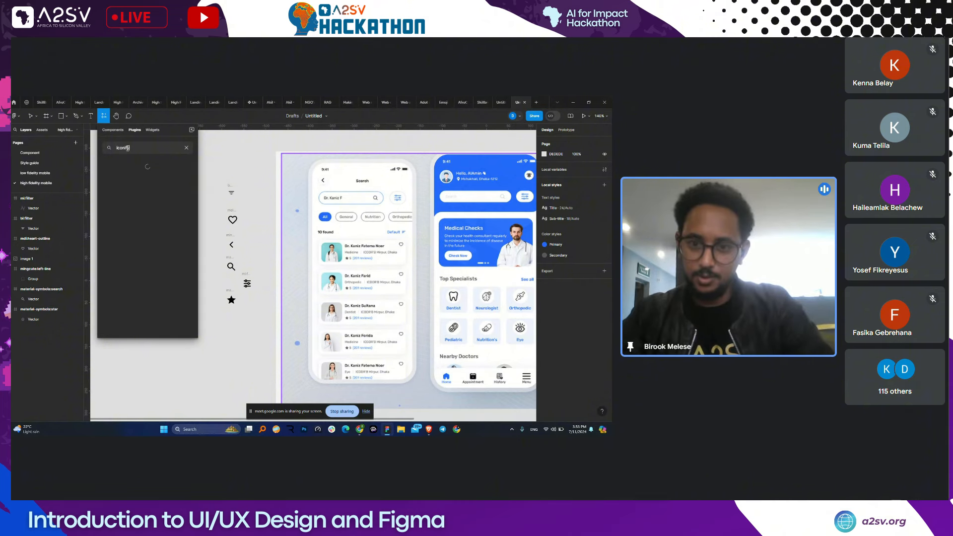
key("Escape")
scroll(291, 203, "up", 2)
scroll(291, 203, "left", 2)
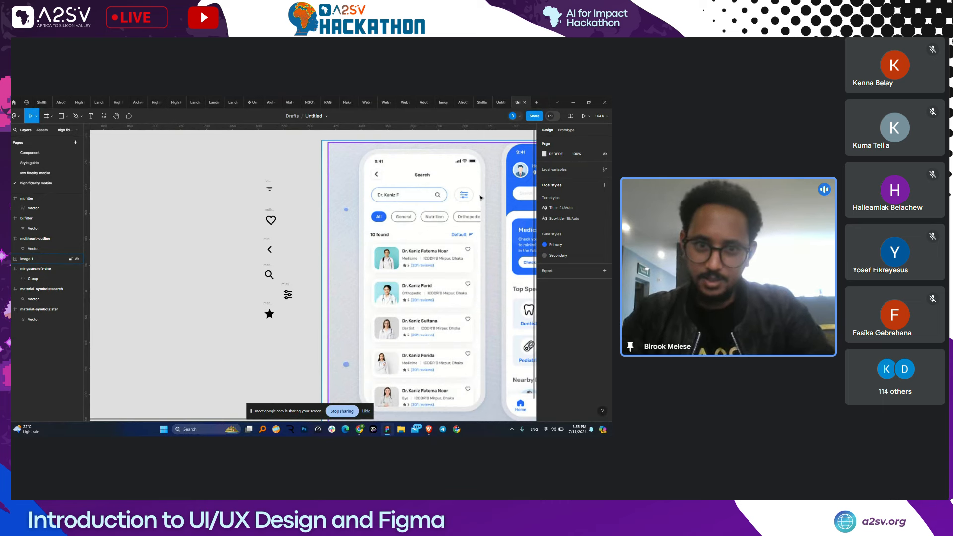
left_click_drag(269, 249, 381, 170)
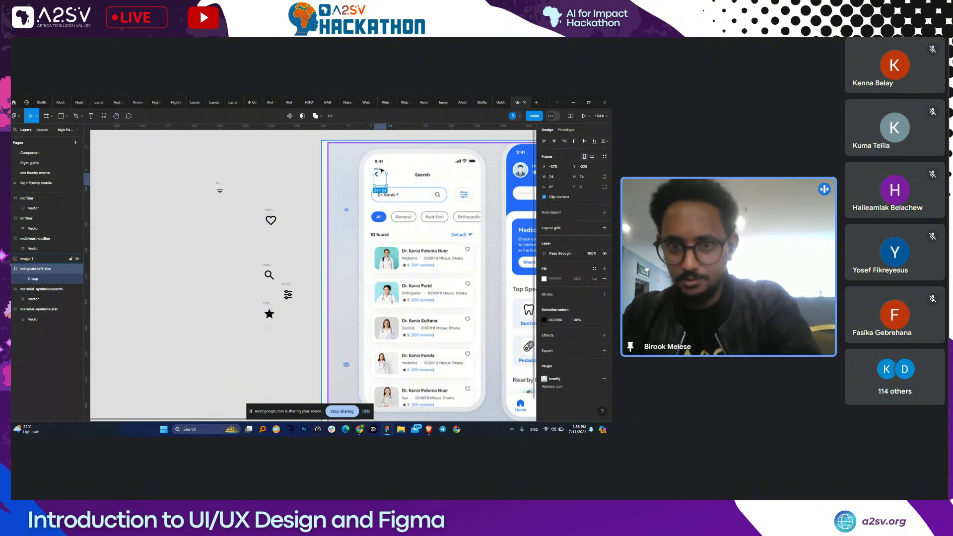
key("ctrl+]")
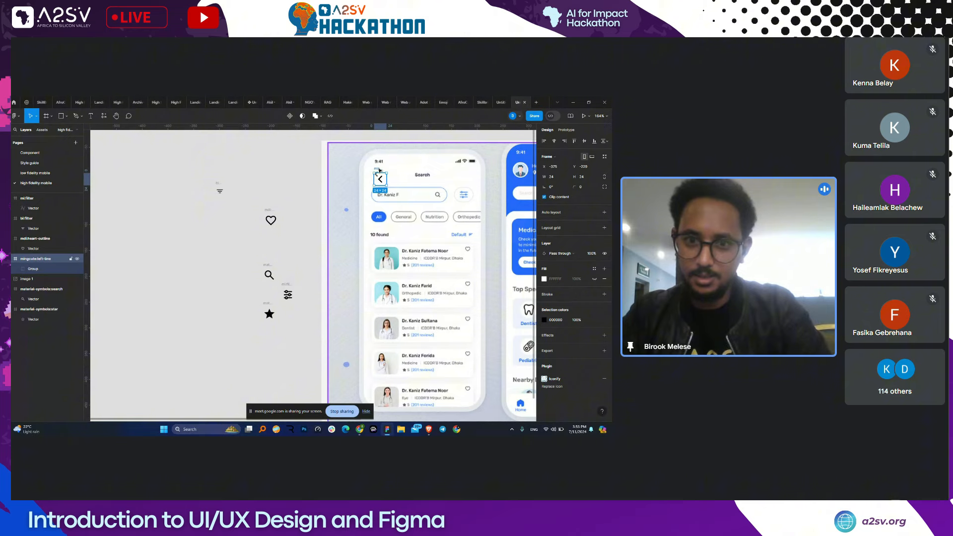
- Scale up and reposition the phone mockup image, then lay the chevron over its back arrow
left_click(429, 185)
scroll(429, 185, "down", 3)
scroll(429, 186, "right", 3)
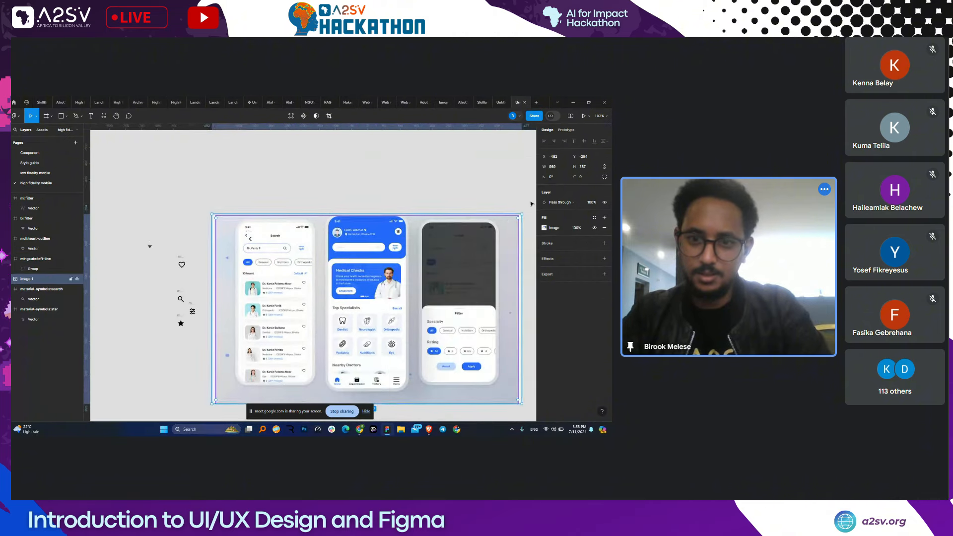
left_click_drag(520, 214, 530, 130)
scroll(459, 233, "down", 5)
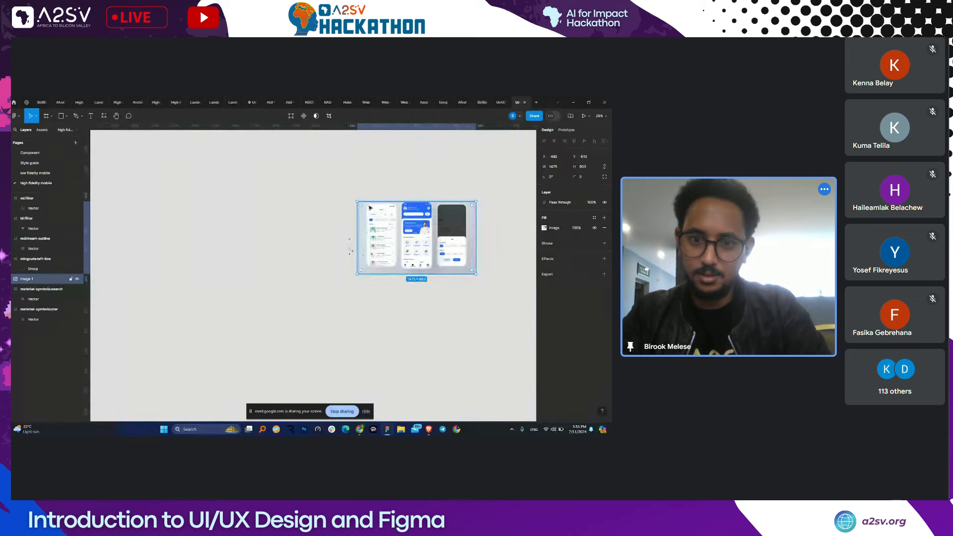
scroll(429, 225, "up", 3)
left_click_drag(429, 225, 398, 280)
scroll(398, 280, "up", 3)
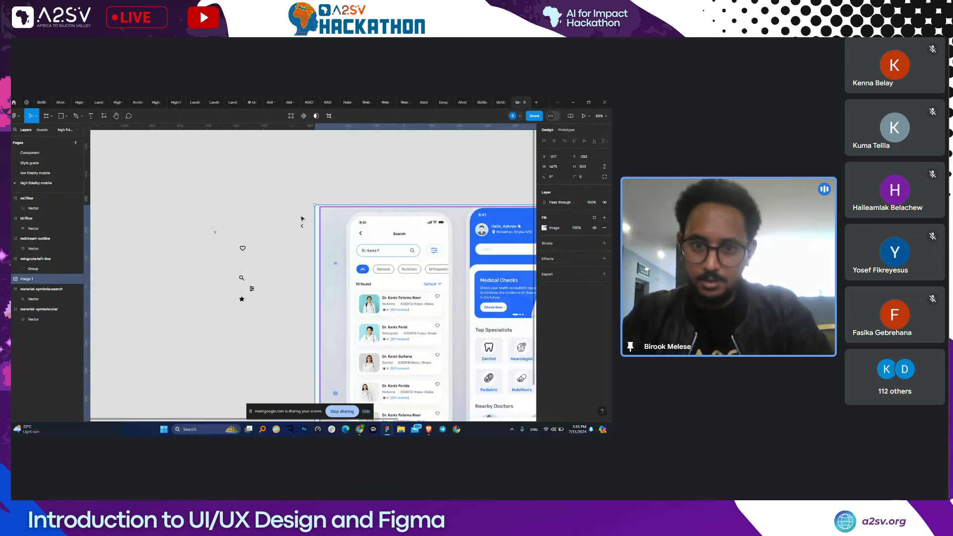
left_click_drag(302, 222, 362, 224)
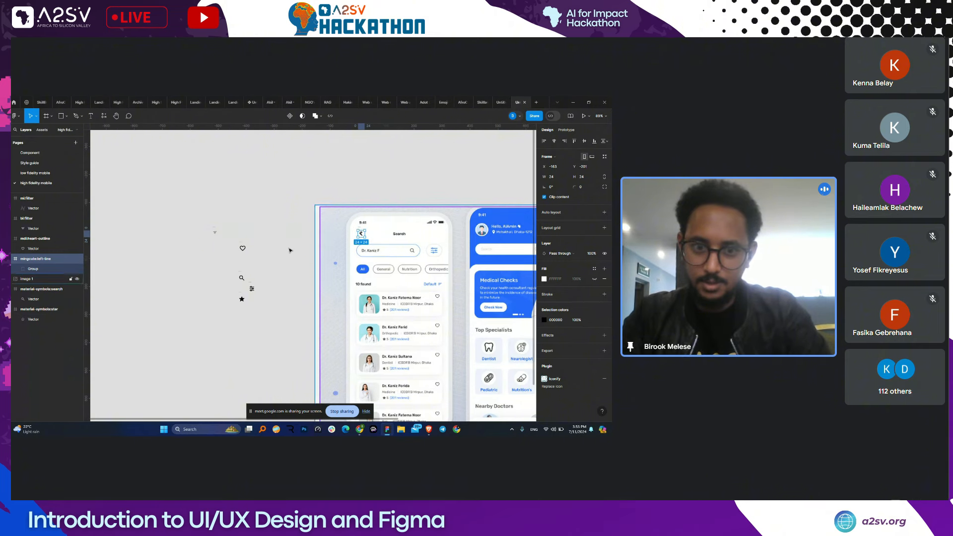
key("Escape")
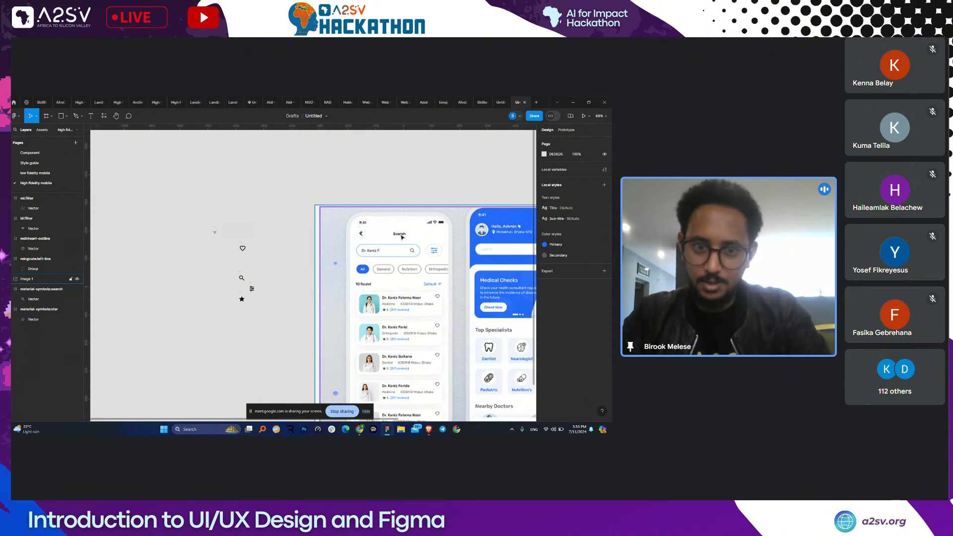
- Add a 'Search' title text layer on the canvas
key("t")
scroll(397, 233, "up", 1)
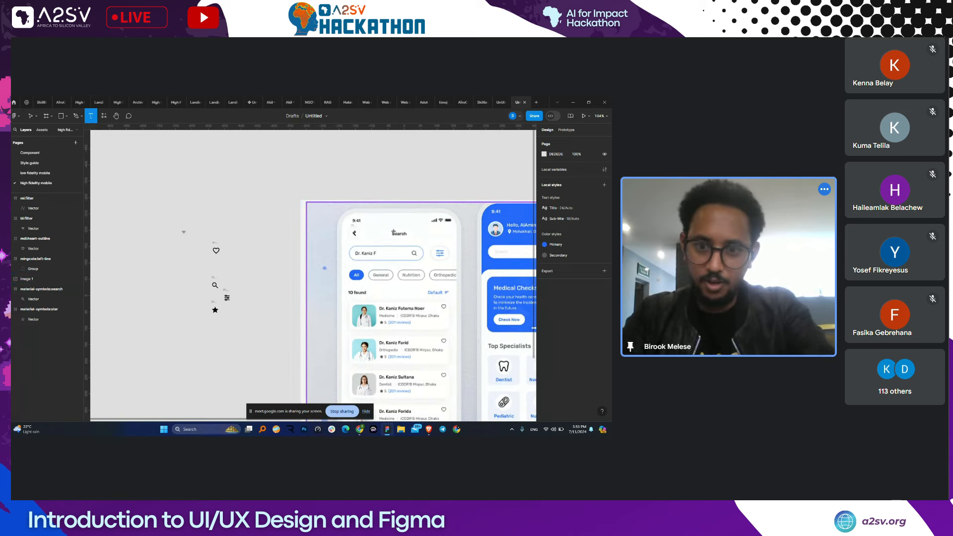
key("Escape")
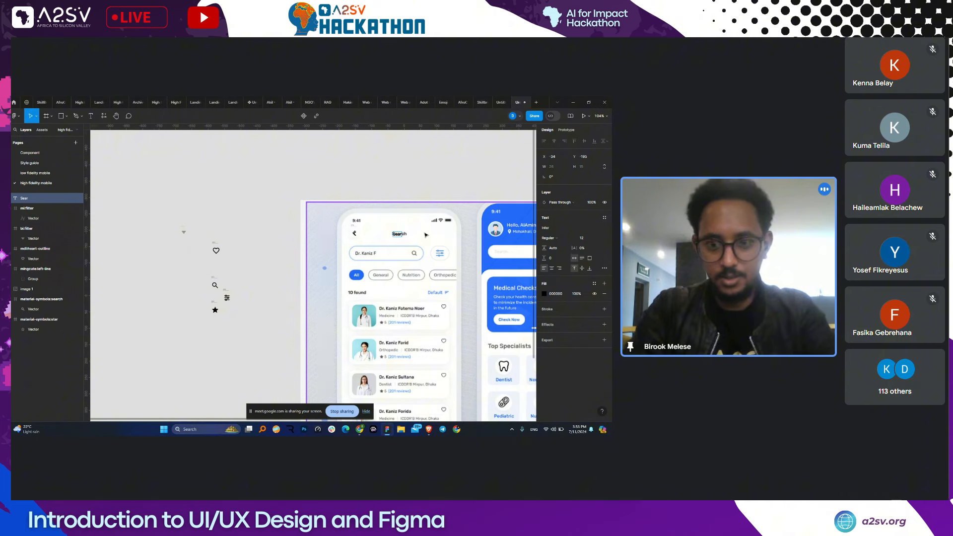
type("ch")
key("Escape")
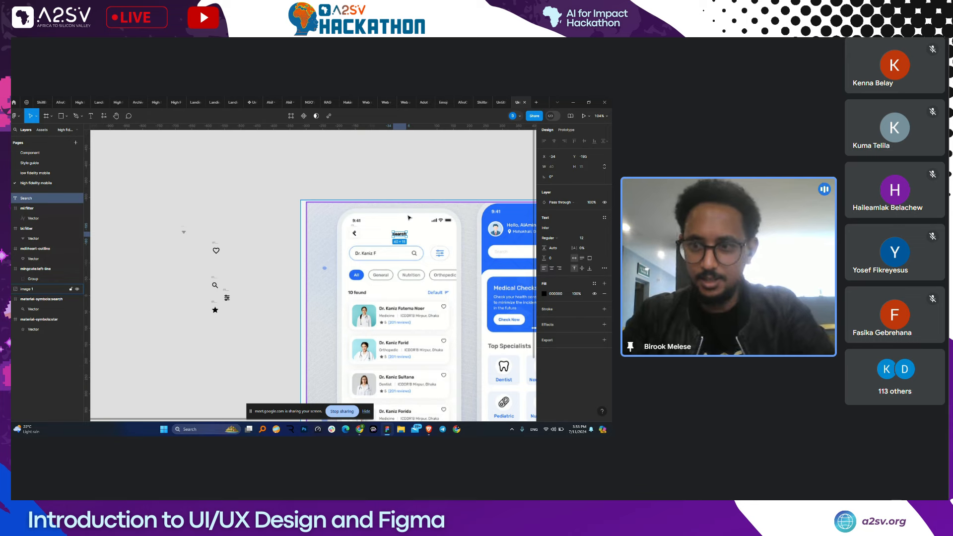
scroll(437, 237, "up", 5, "ctrl")
- Make the Search text Inter Medium at size 14 and align it over the mockup's title
left_click(551, 238)
left_click(550, 248)
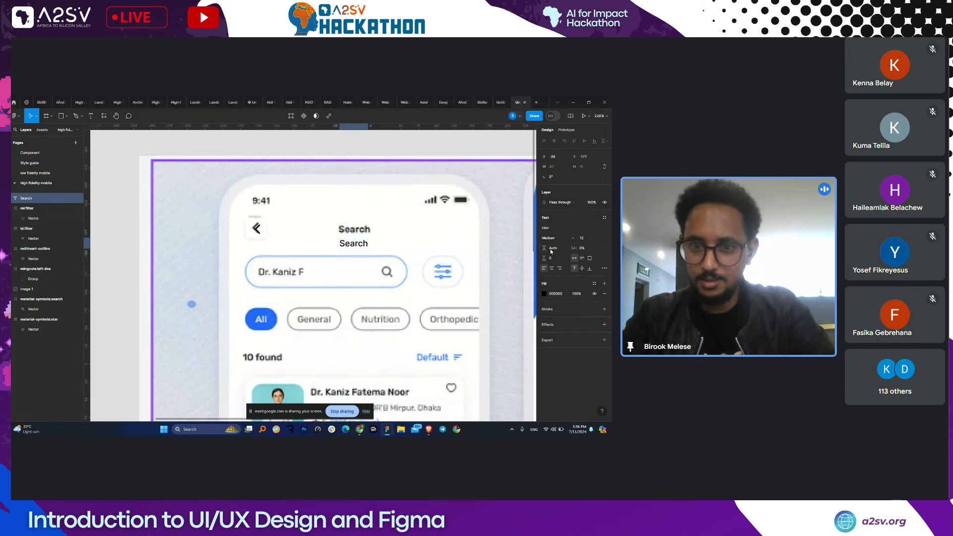
left_click(556, 239)
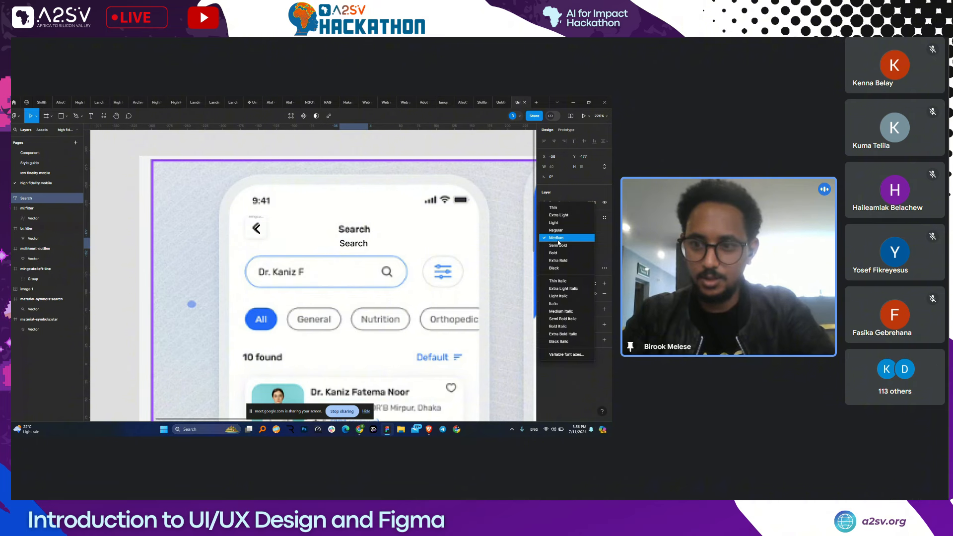
left_click(558, 241)
key("ctrl+shift+period")
key("ctrl+shift+period")
left_click_drag(354, 246, 281, 279)
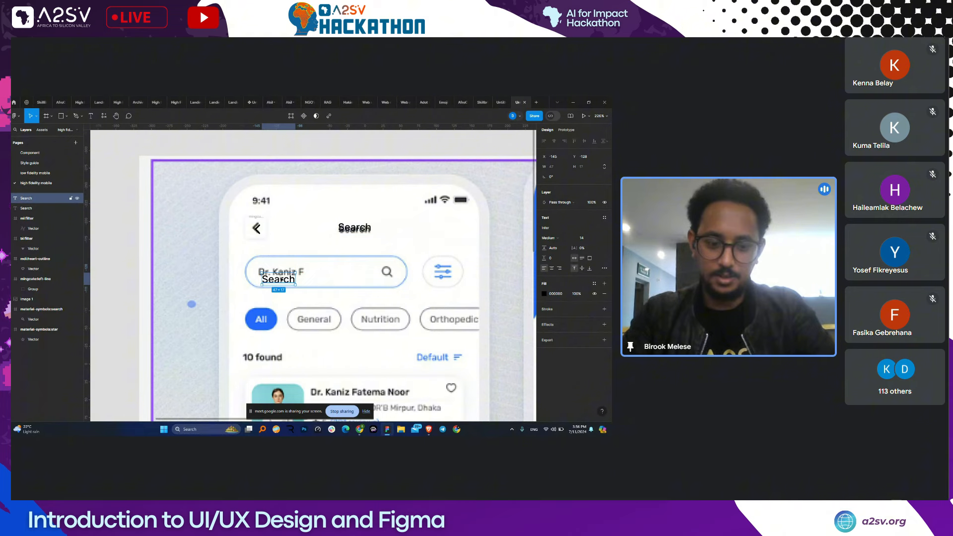
- Replace the copied text with a sample doctor's name and align it over the mockup's search placeholder
double_click(281, 279)
type("Dr.")
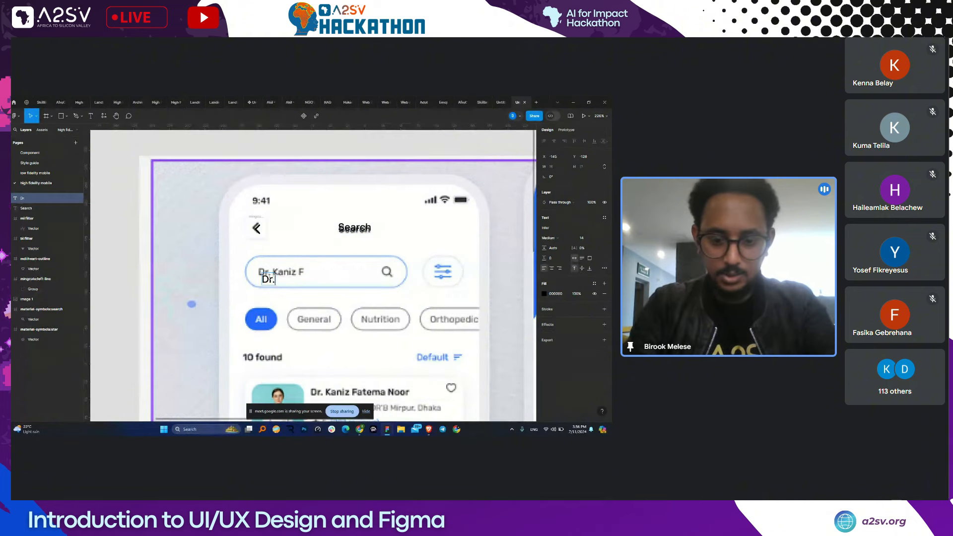
type(" Ka")
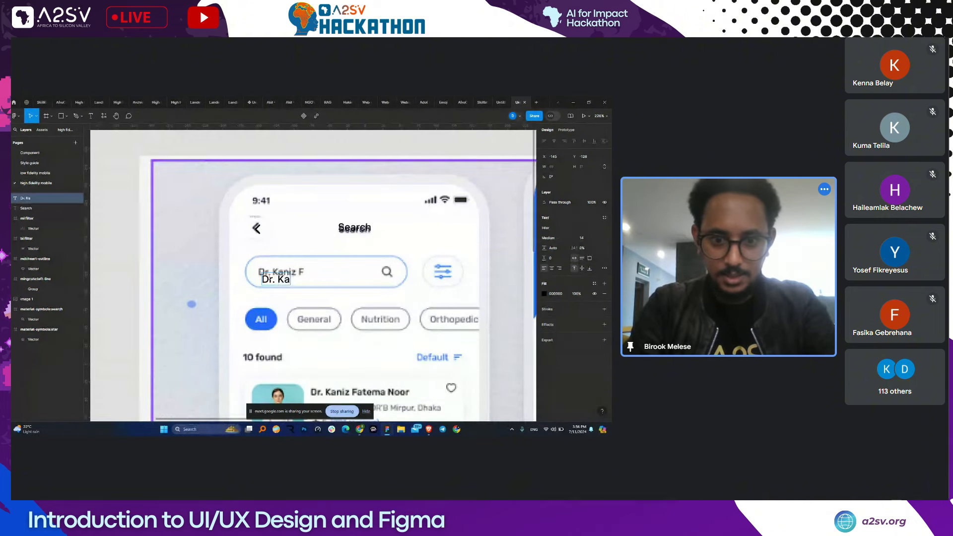
type("niz")
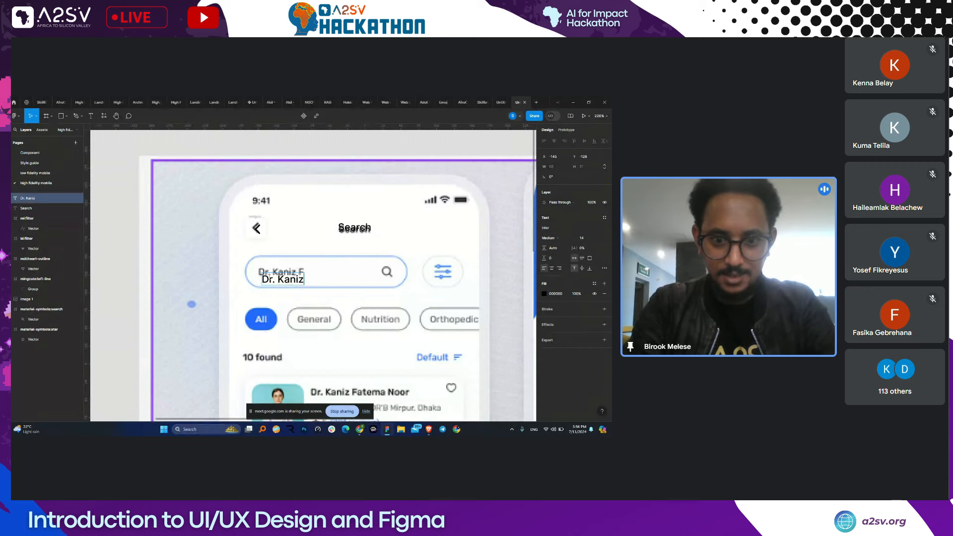
type(" F")
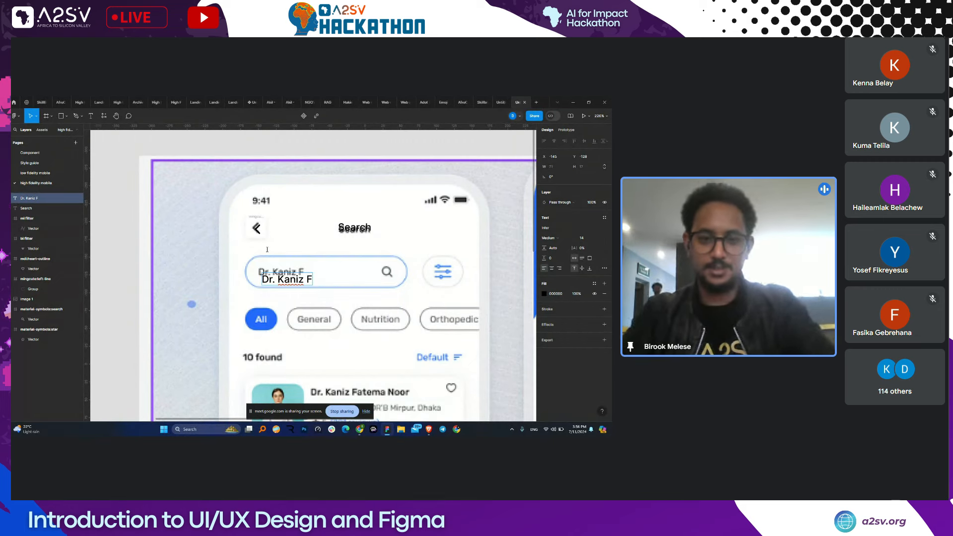
key("Escape")
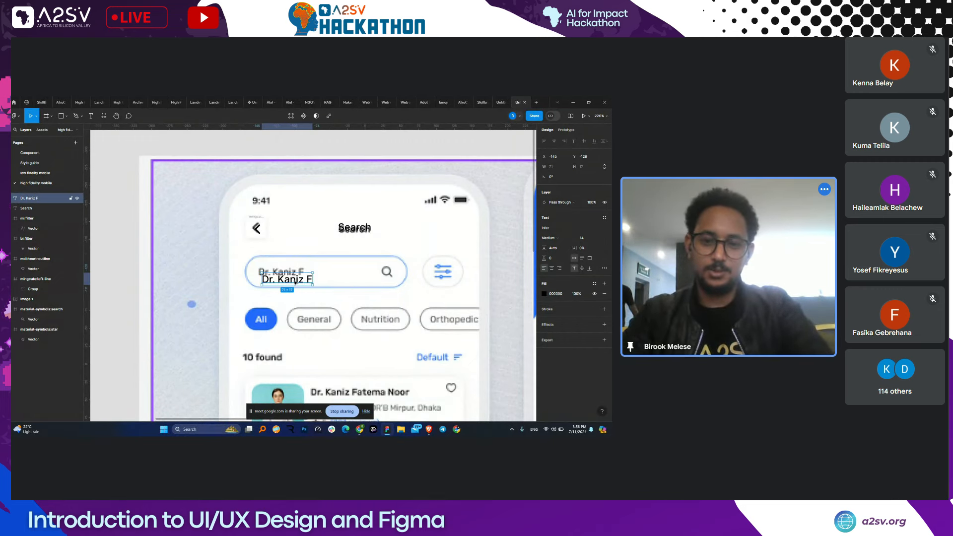
left_click_drag(296, 282, 292, 276)
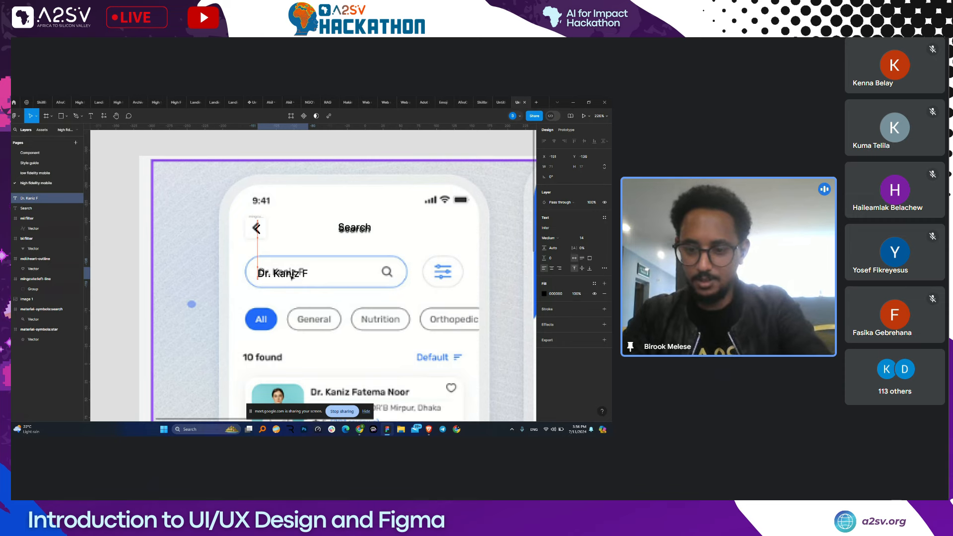
scroll(291, 276, "down", 2)
- Wrap the placeholder text and search icon in an auto-layout frame with 10 and 16 padding
scroll(473, 228, "right", 1)
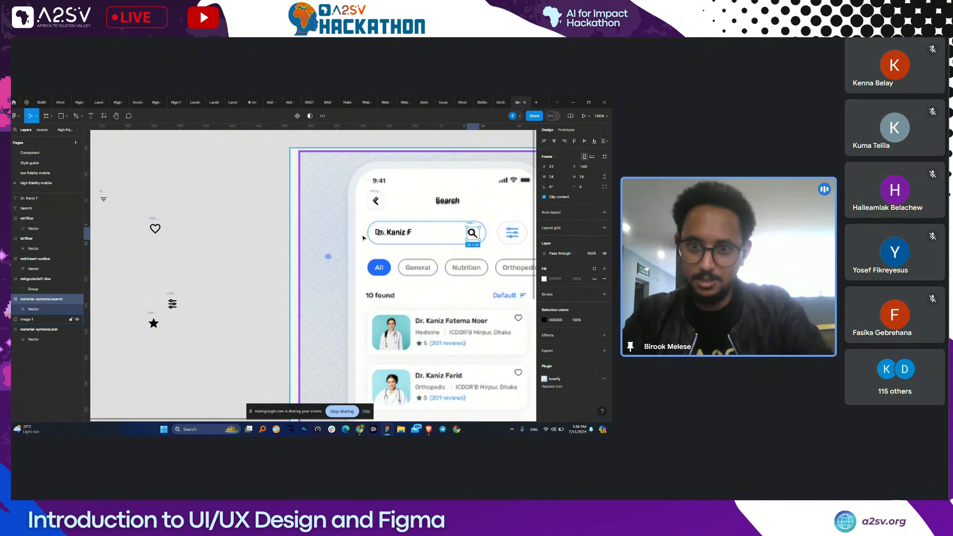
left_click(406, 234, "shift")
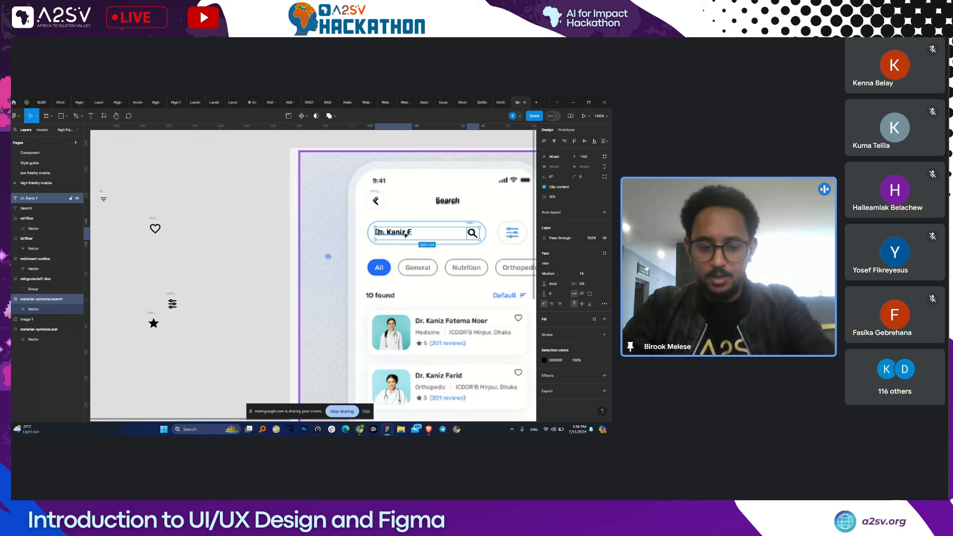
key("shift+a")
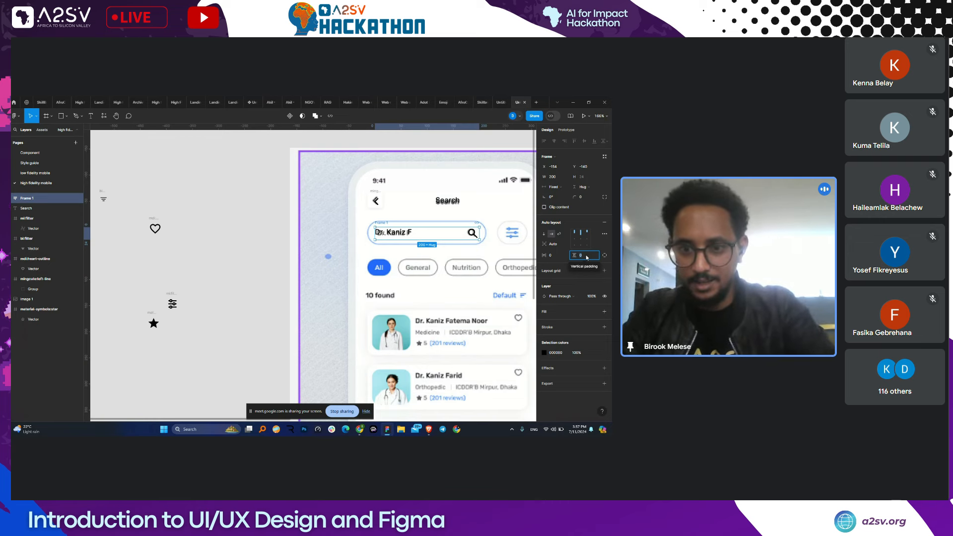
type("10")
left_click(554, 256)
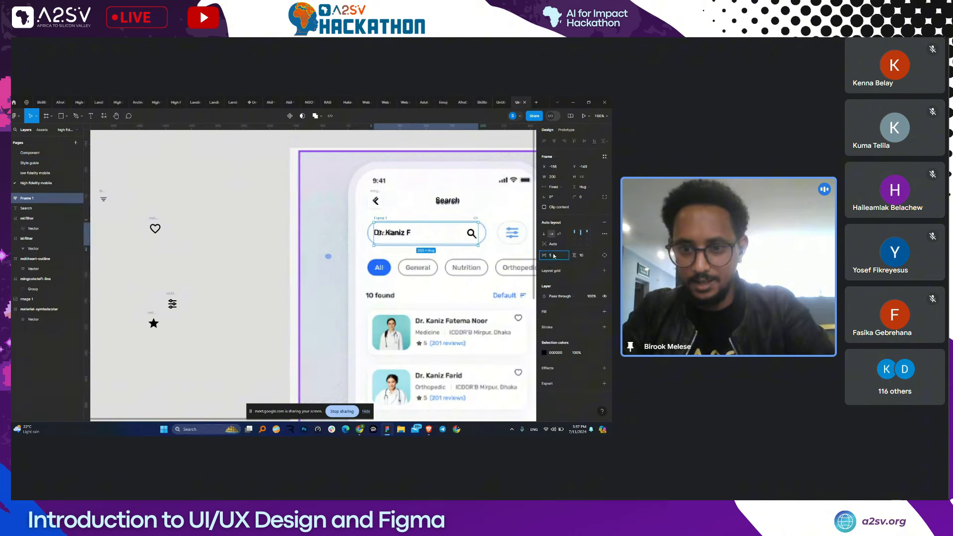
type("10")
key("Return")
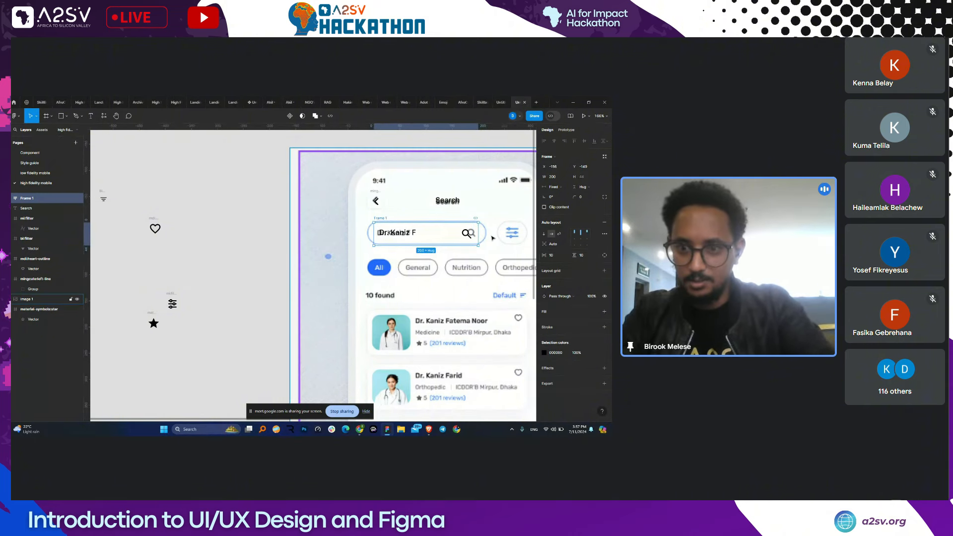
left_click(555, 256)
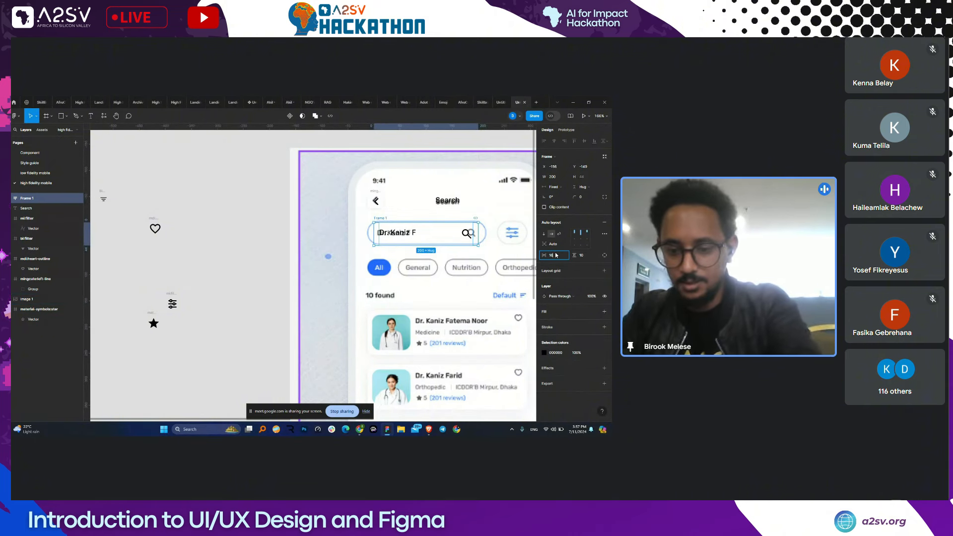
- Widen the search frame to 224 and move it above the original bar
left_click_drag(478, 231, 485, 230)
left_click_drag(374, 232, 368, 233)
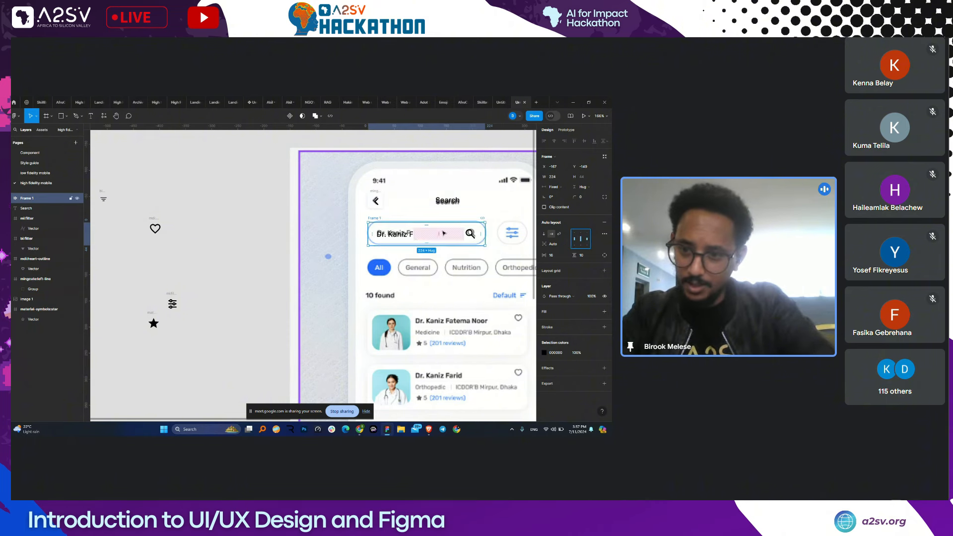
left_click_drag(444, 233, 450, 217)
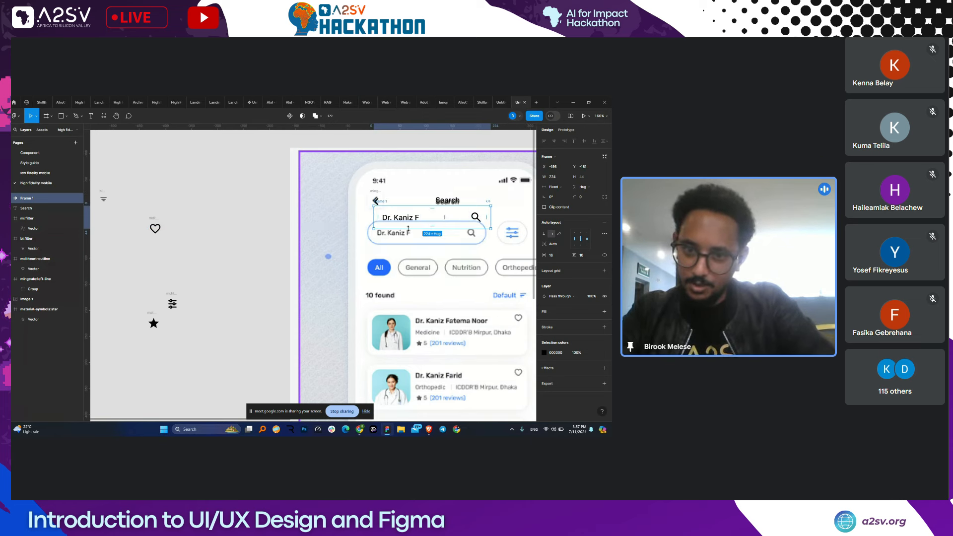
- Outline the search frame in the Primary colour, set corner radius 100, and place it over the mockup's search bar
left_click(562, 330)
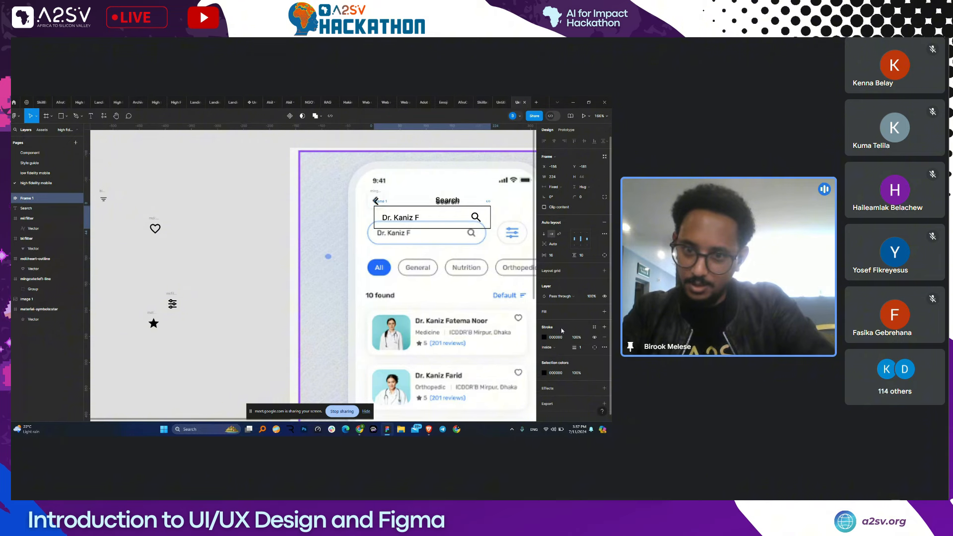
left_click(544, 337)
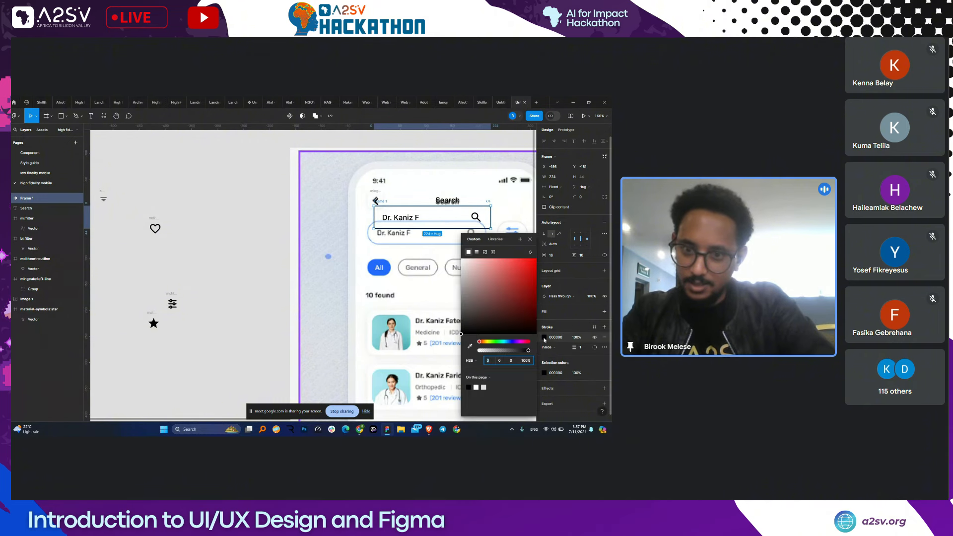
left_click(495, 239)
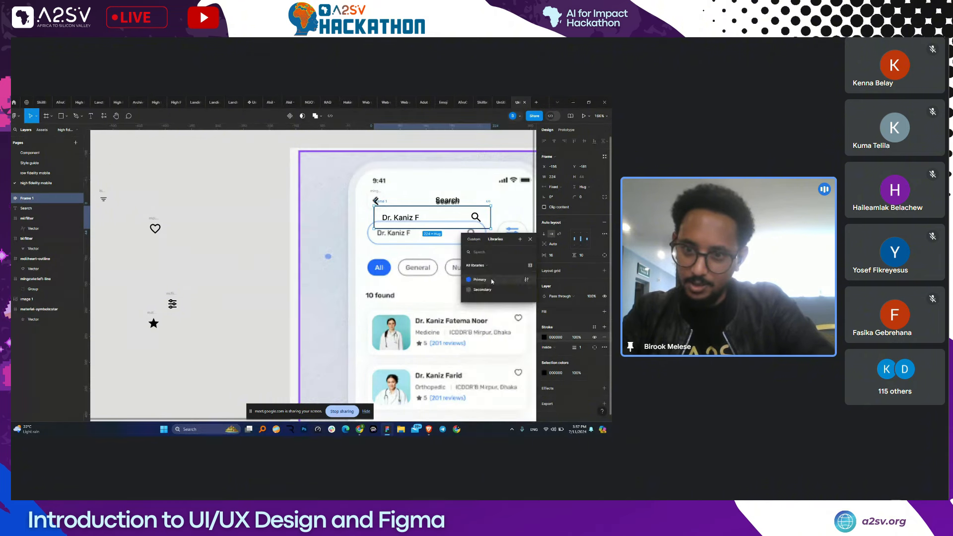
left_click(490, 279)
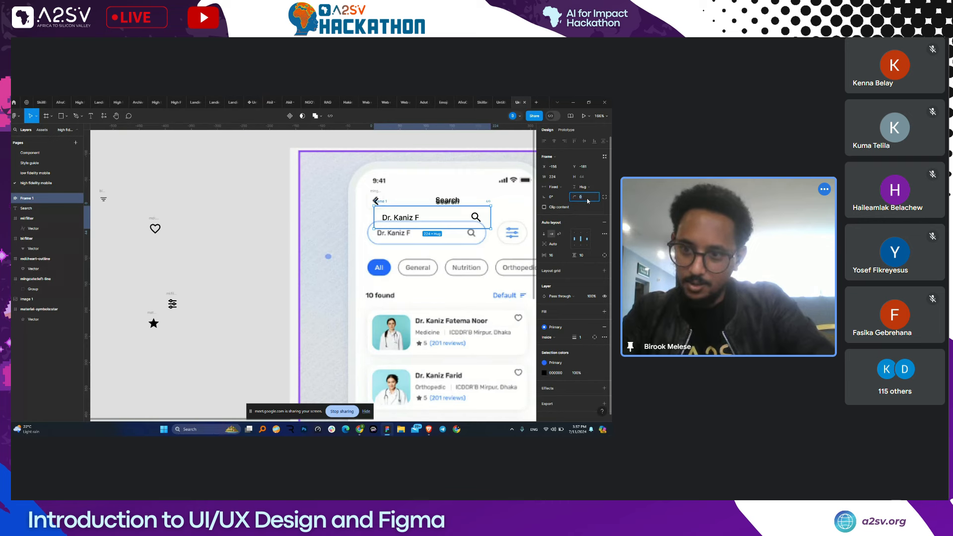
type("1")
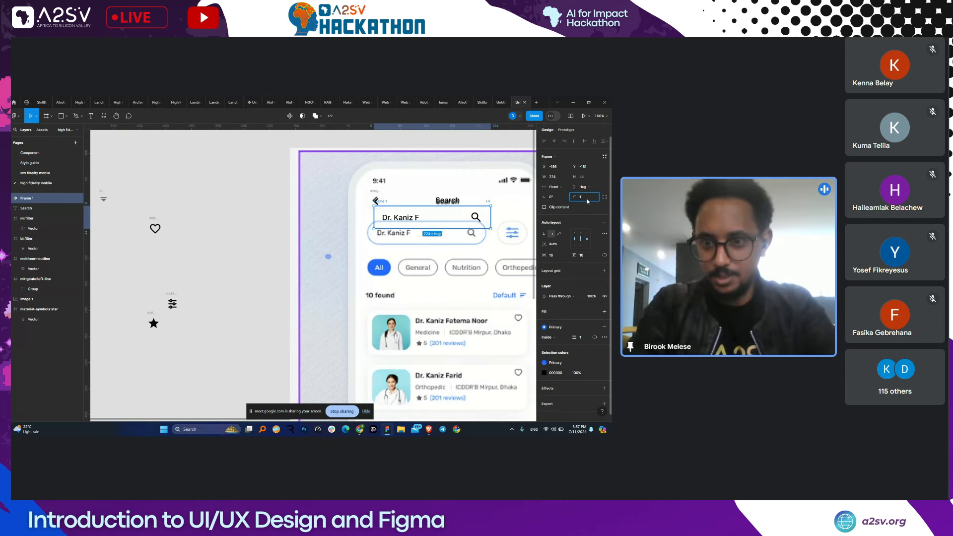
type("00")
key("Return")
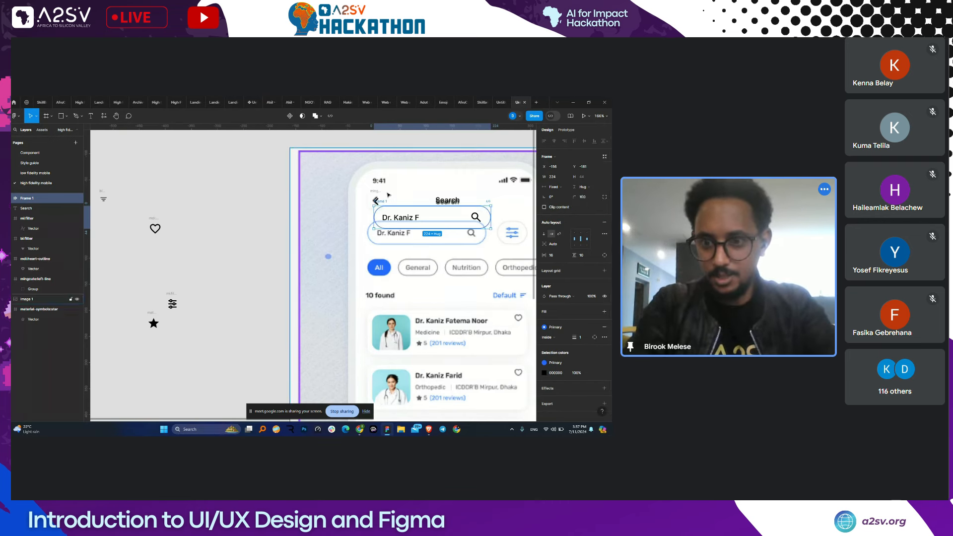
left_click_drag(386, 205, 383, 220)
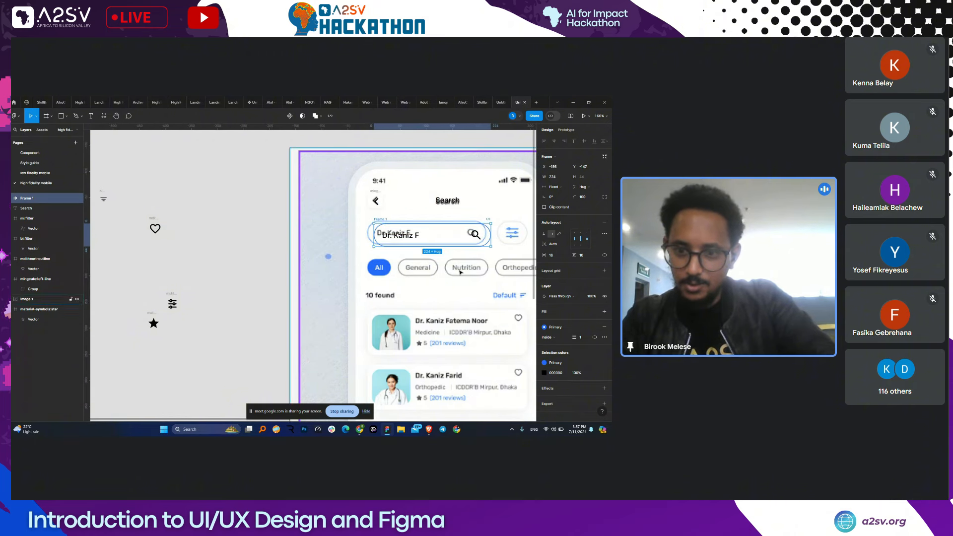
- Recolour the placeholder text from black to grey 605F5F
left_click(544, 374)
left_click(460, 297)
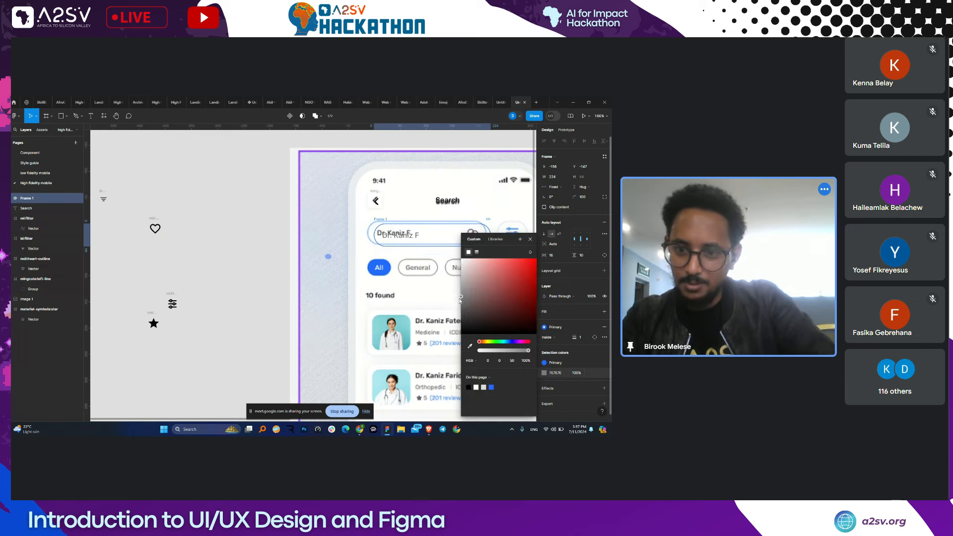
left_click(461, 307)
double_click(406, 242)
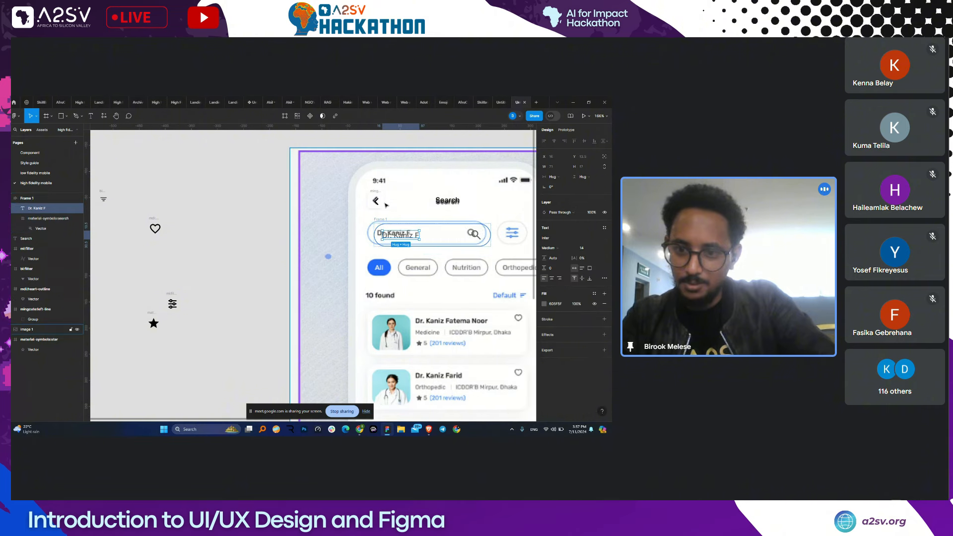
left_click(383, 220)
left_click(383, 220)
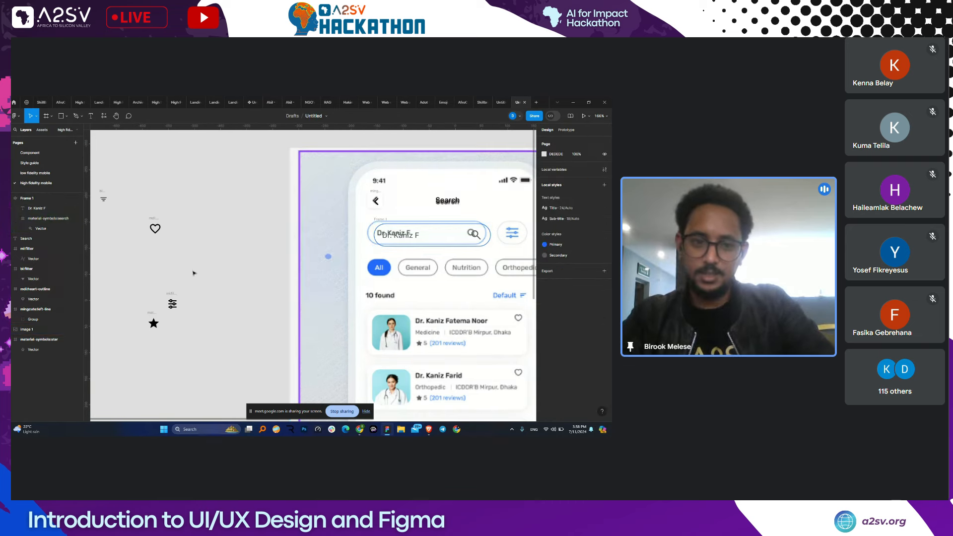
- Move the filter icon beside the search bar and wrap it in auto layout with 10 padding
left_click(170, 295)
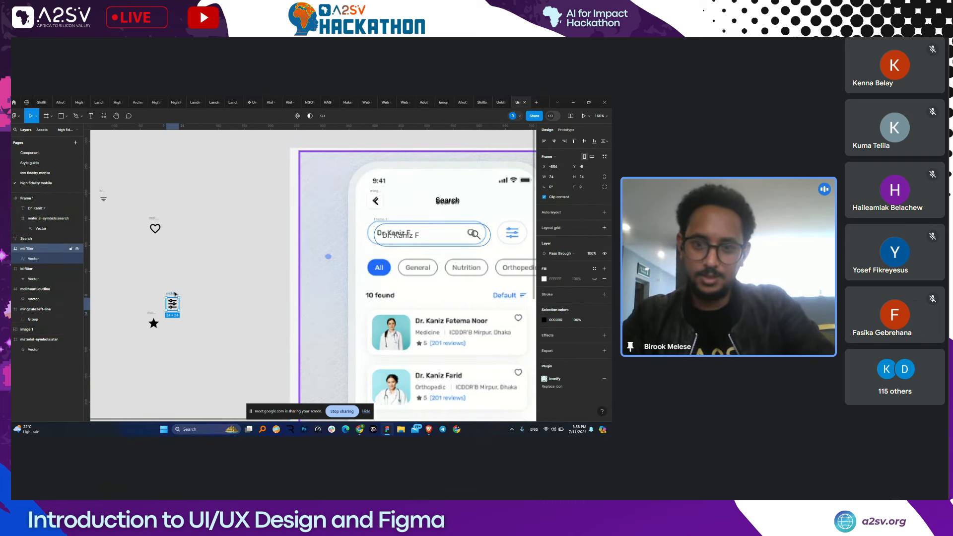
left_click_drag(170, 295, 510, 227)
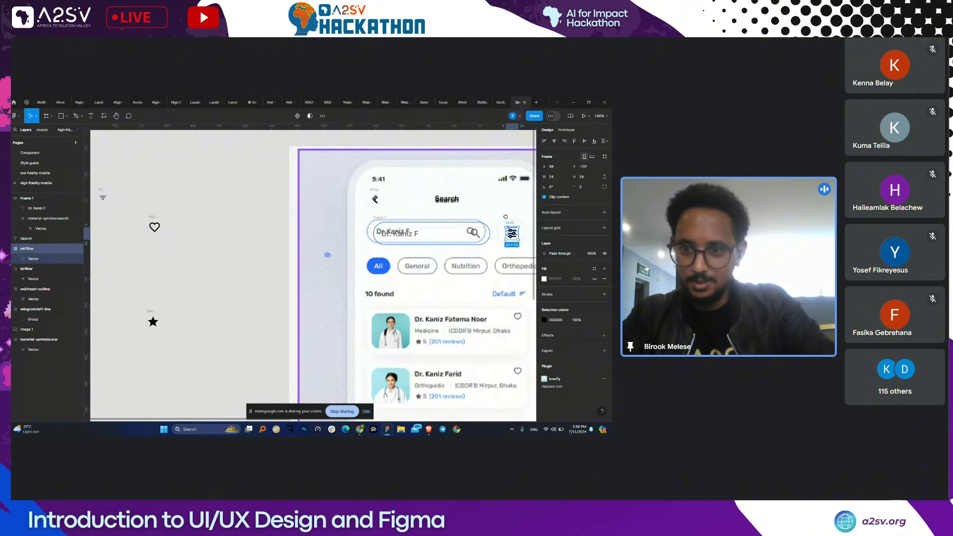
scroll(510, 226, "down", 1)
scroll(511, 227, "right", 1)
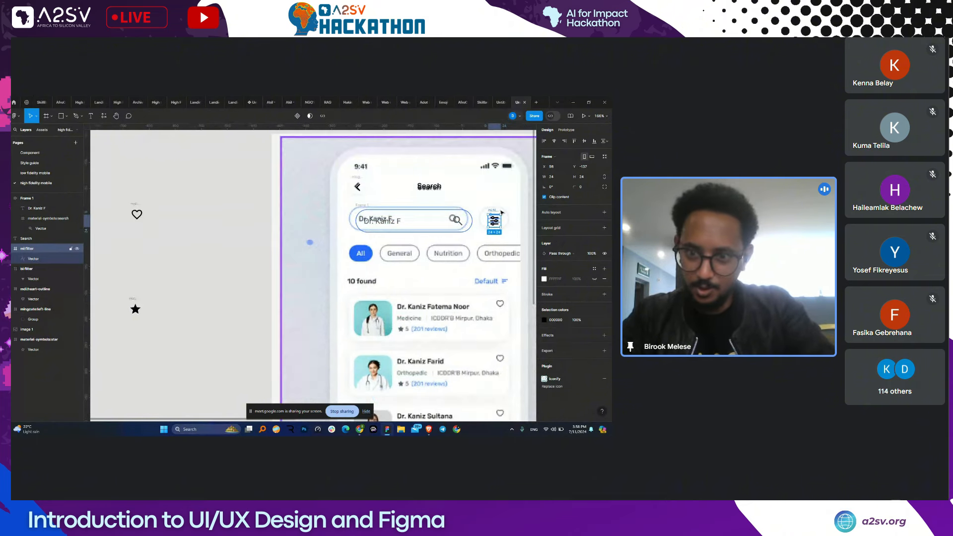
key("shift+a")
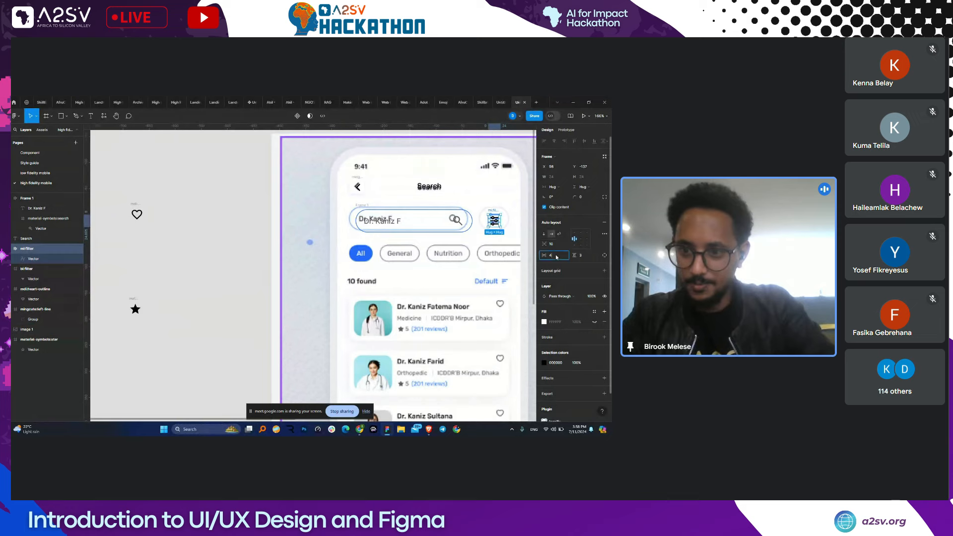
type("10")
key("Return")
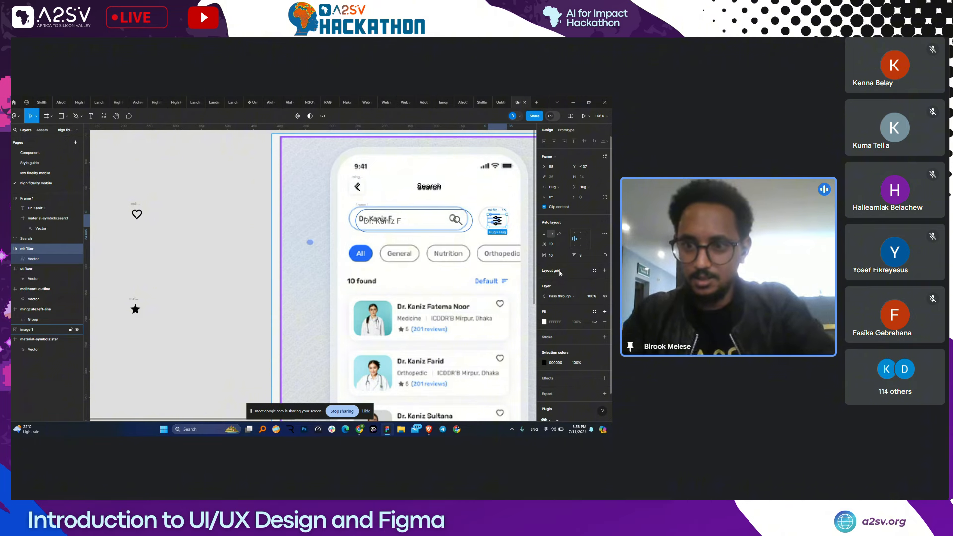
- Fix the filter frame's width and height at 44
left_click(436, 217)
left_click(465, 219)
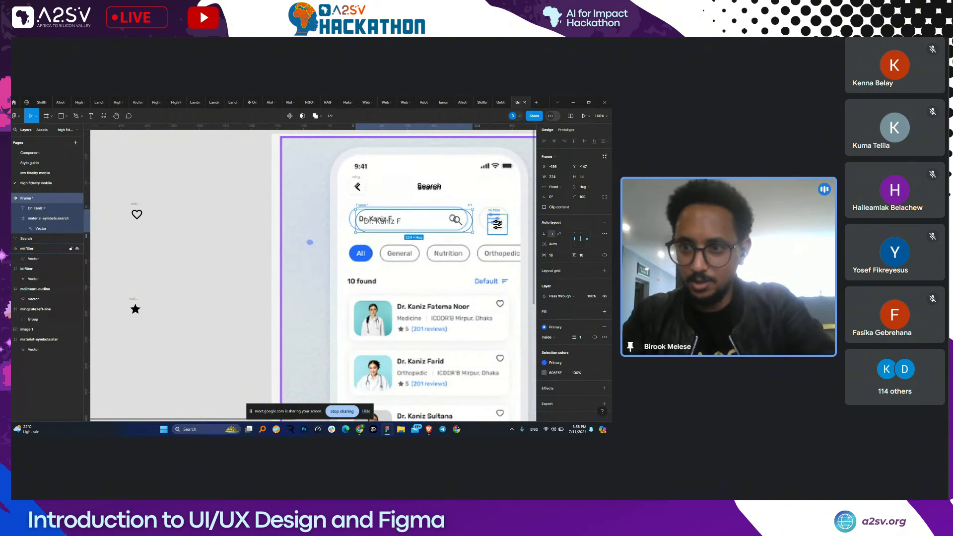
left_click(497, 224)
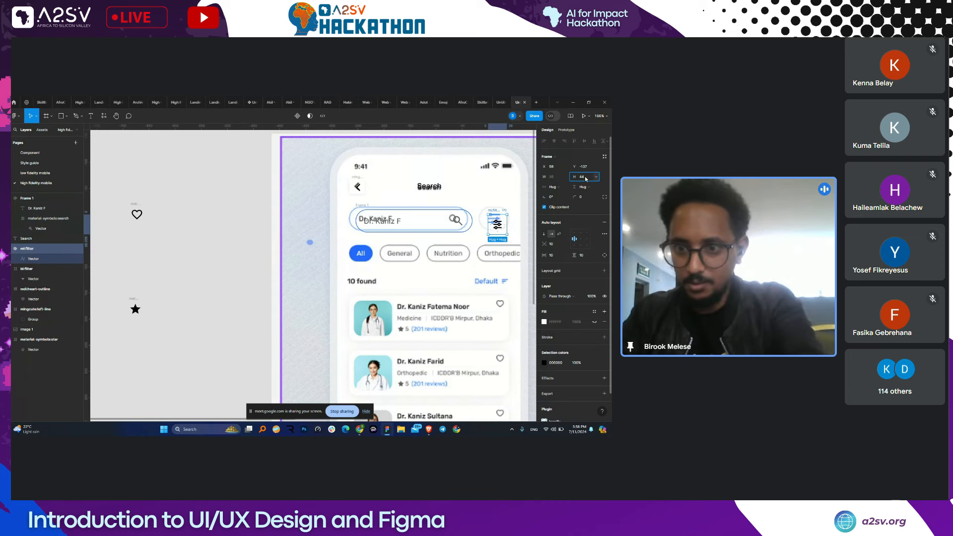
key("Return")
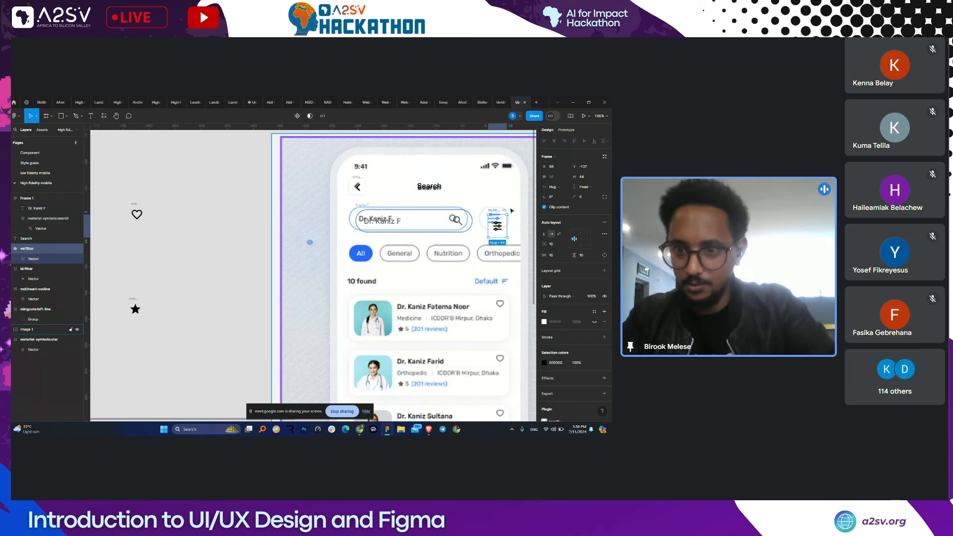
left_click(559, 179)
type("44")
key("Return")
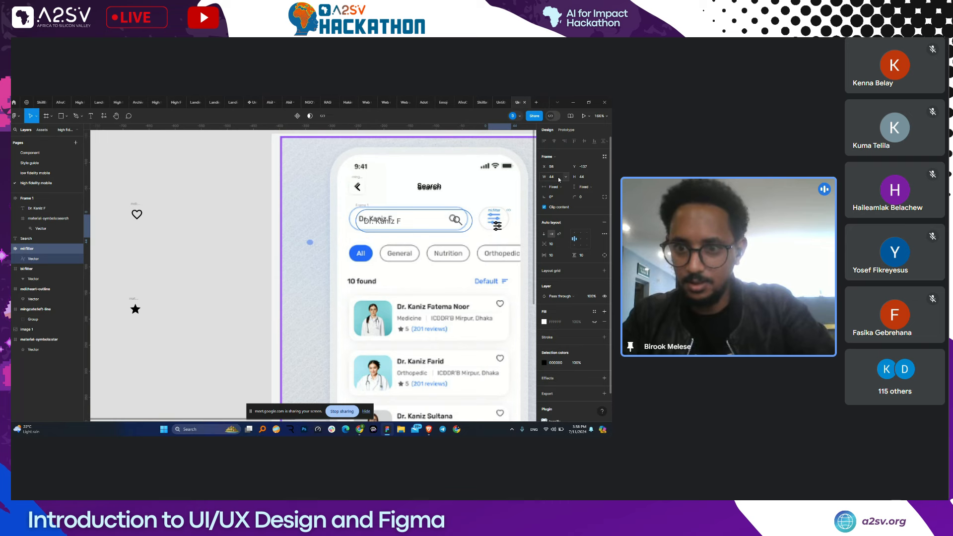
- Outline the filter frame in the Secondary colour and round it into a pill
left_click(604, 337)
left_click(544, 347)
left_click(495, 238)
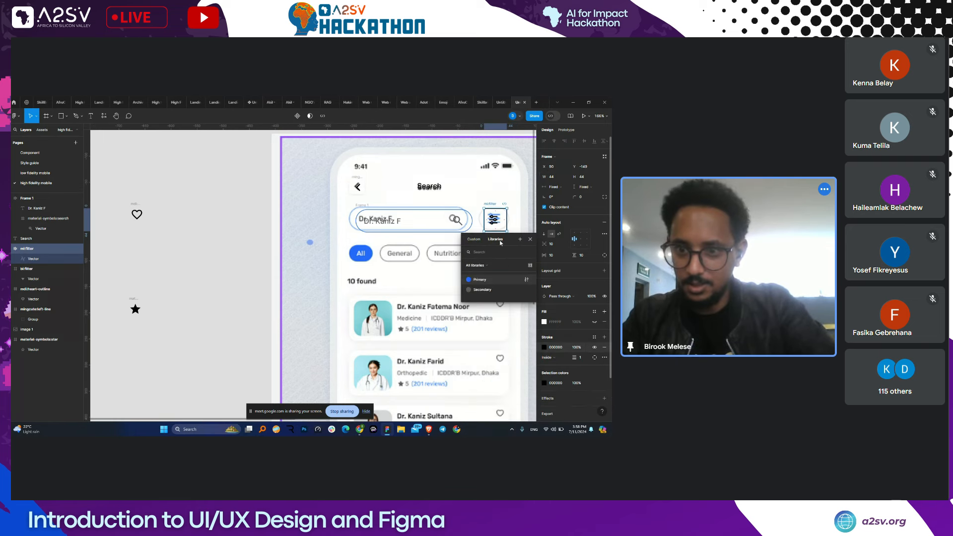
left_click(486, 288)
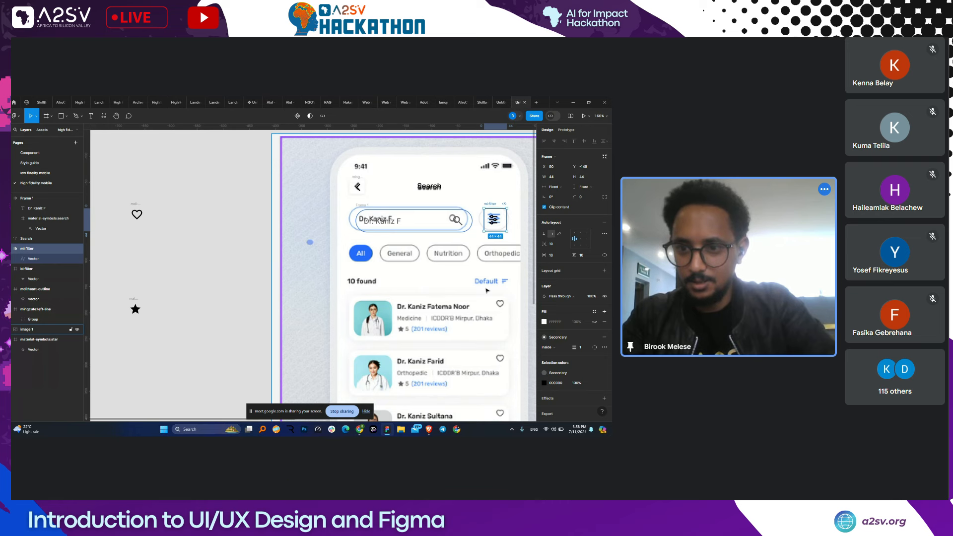
key("ctrl+shift+z")
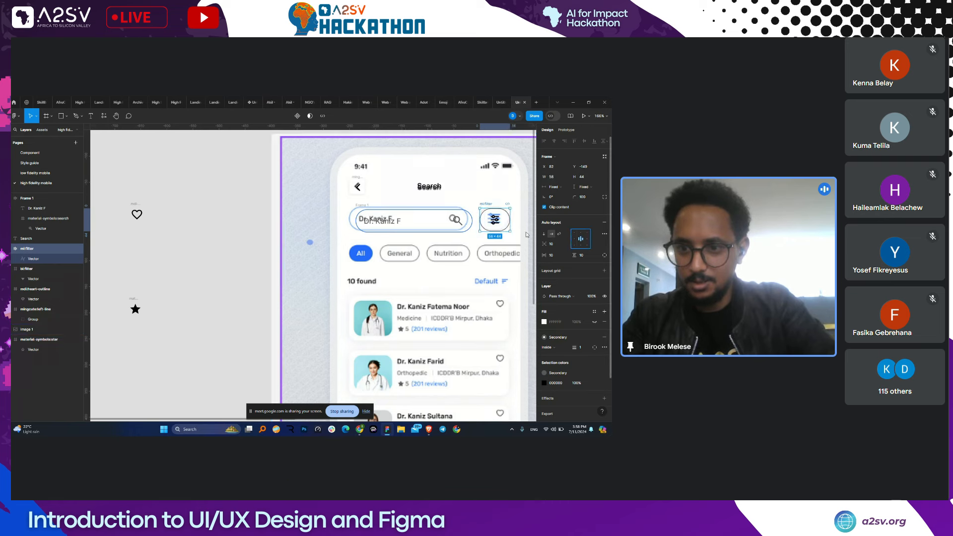
- Colour the filter icon with the Primary blue style
key("Return")
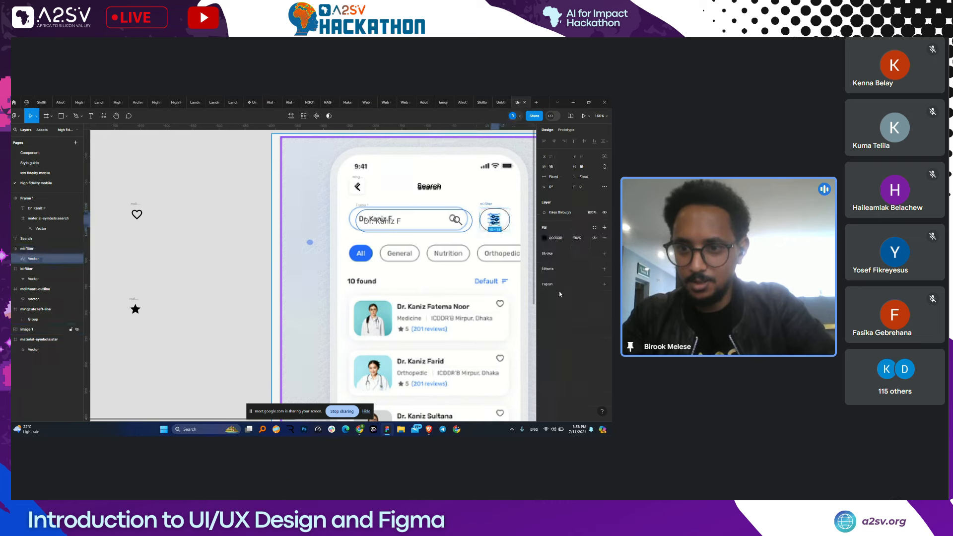
left_click(545, 239)
left_click(495, 239)
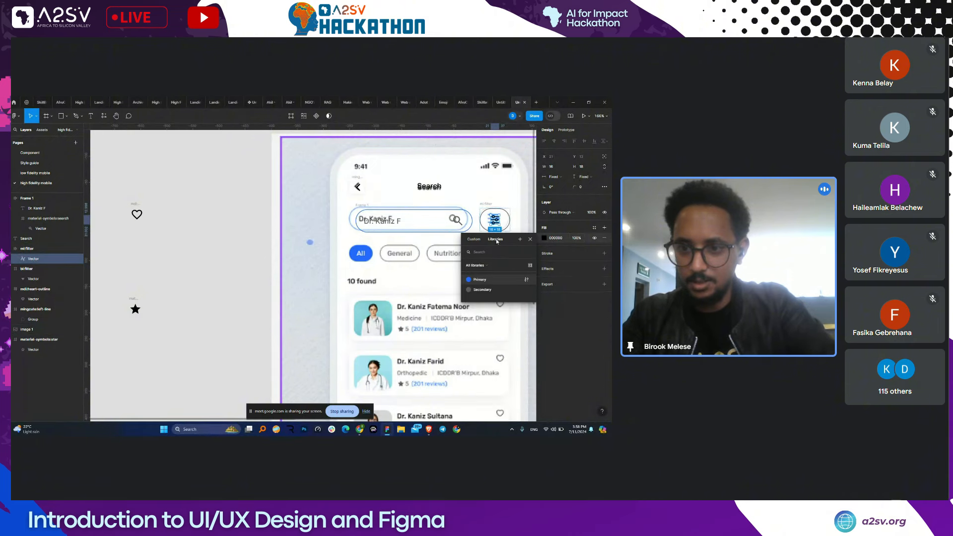
left_click(486, 280)
left_click(364, 258)
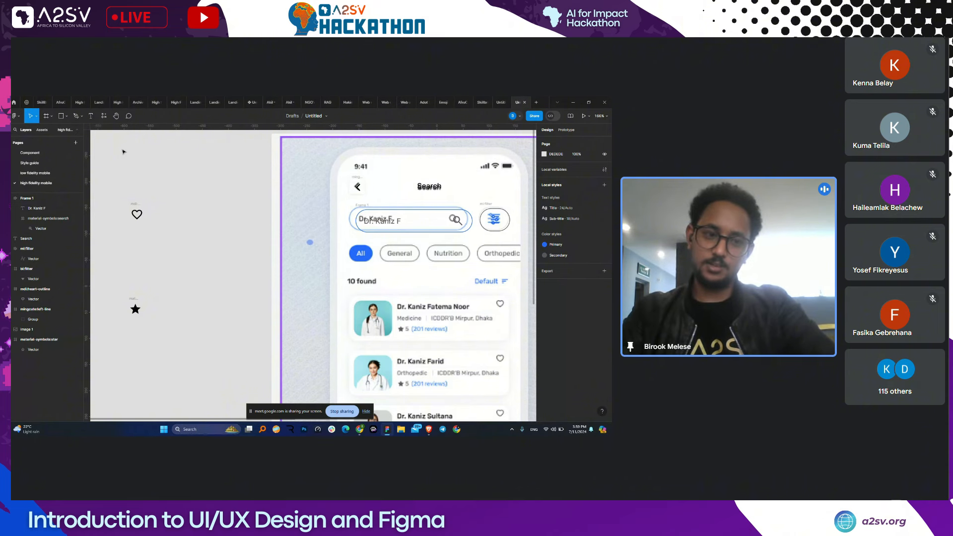
- Drag a Button component from Assets onto the chips, label it 'All', and position it over the All chip
left_click(42, 130)
left_click_drag(29, 180, 396, 256)
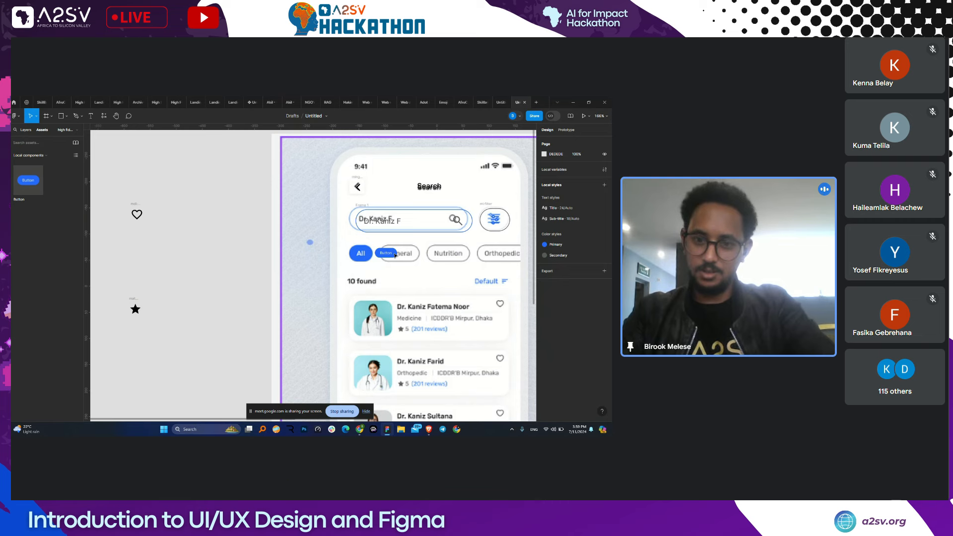
left_click_drag(396, 256, 396, 251)
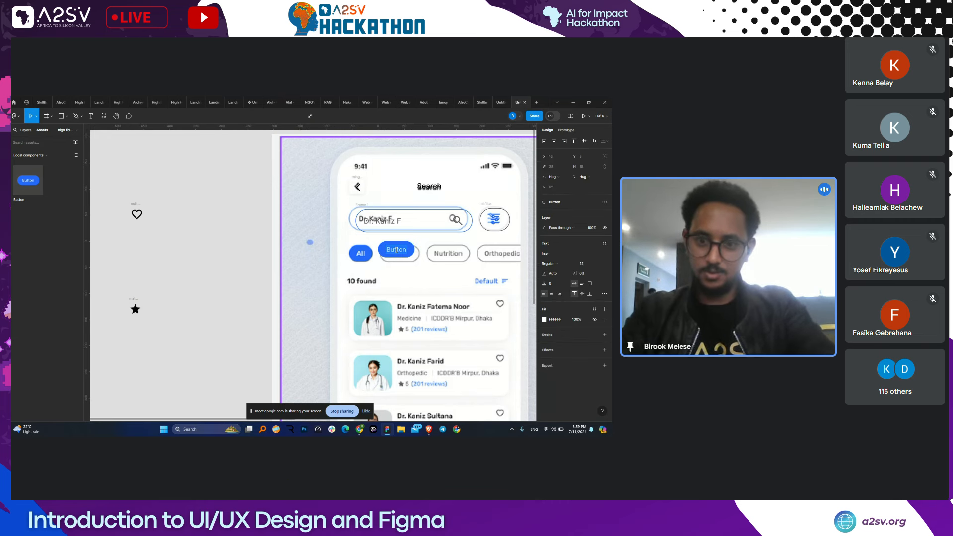
type("ll")
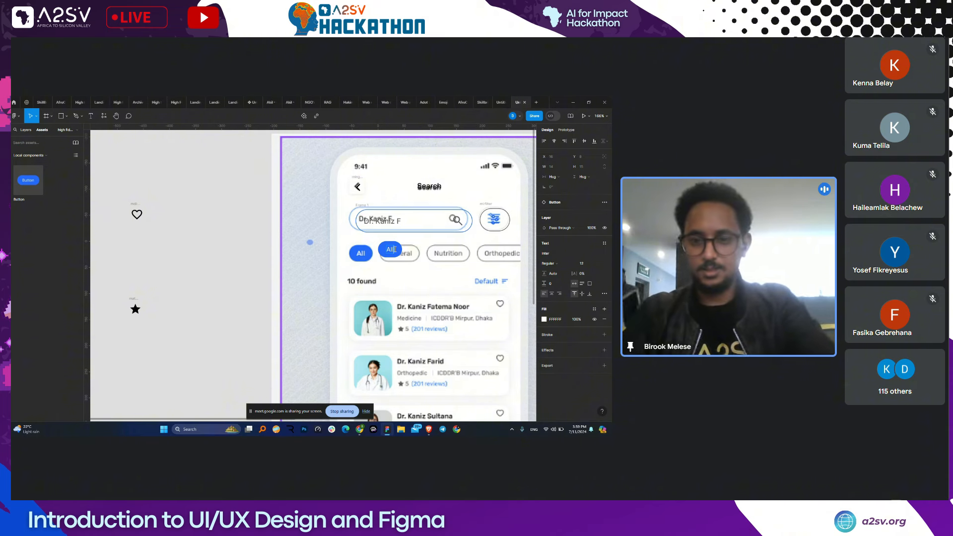
key("Escape")
left_click_drag(395, 250, 368, 258)
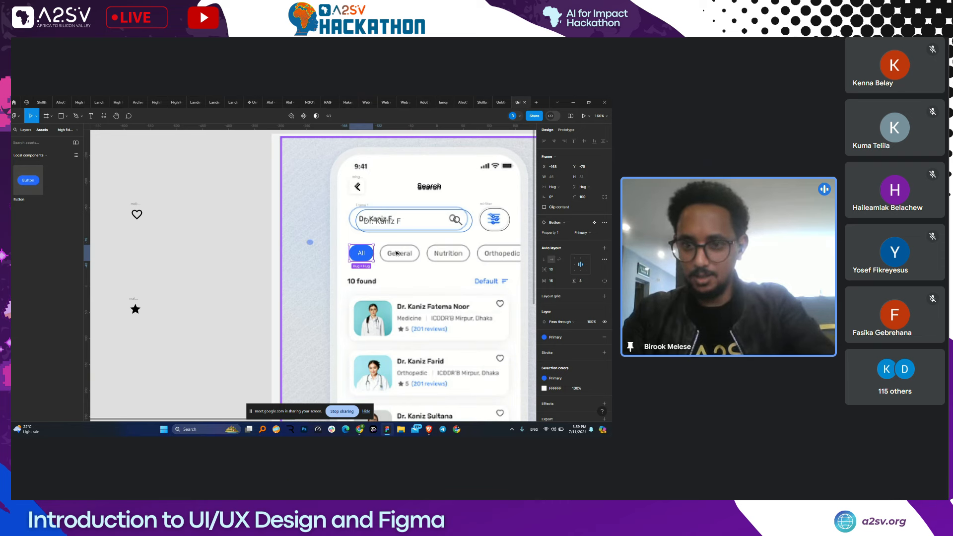
- Change the label of the button over the General chip to 'General'
left_click(397, 253)
double_click(398, 254)
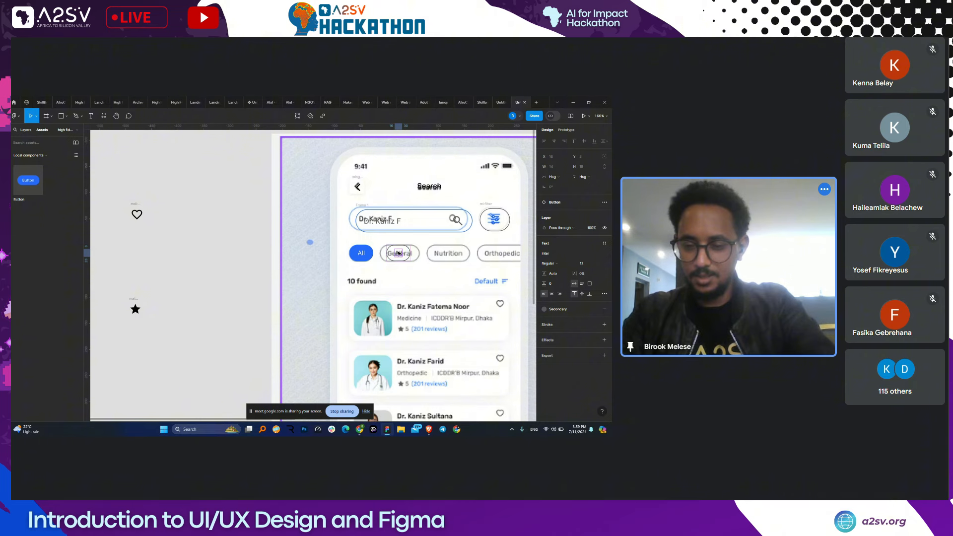
double_click(399, 252)
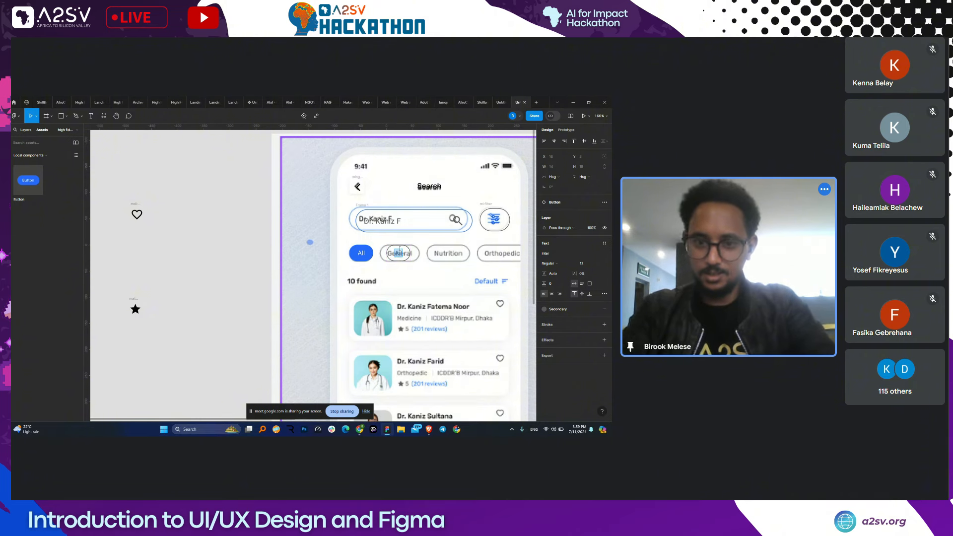
type("General")
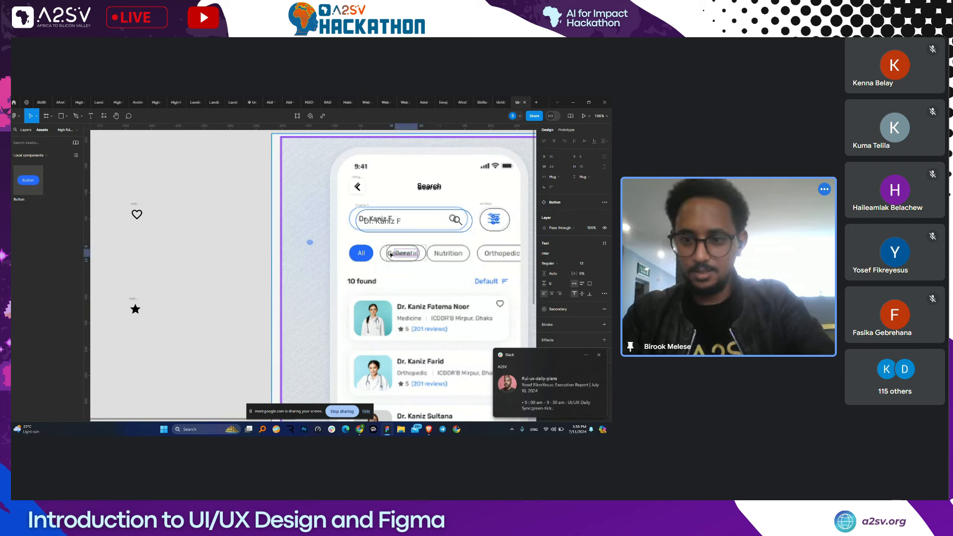
- Wrap the All and General buttons in an auto-layout row with 12 spacing
left_click(362, 254)
left_click(362, 255)
left_click(397, 254)
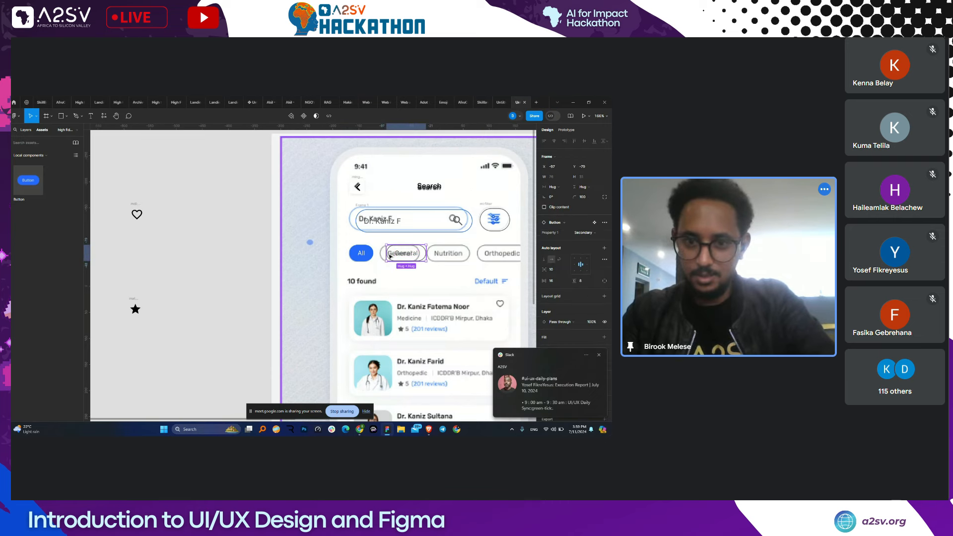
left_click(363, 255, "shift")
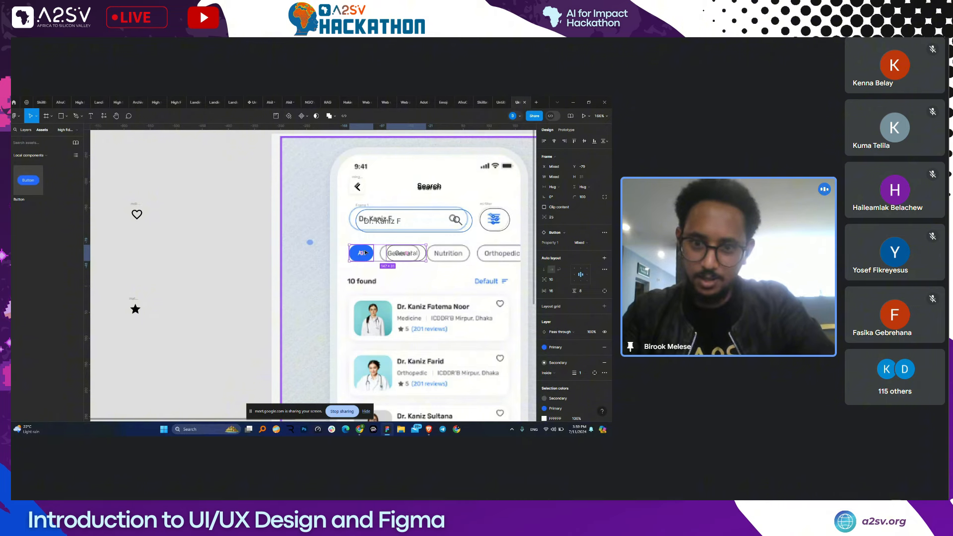
key("shift+a")
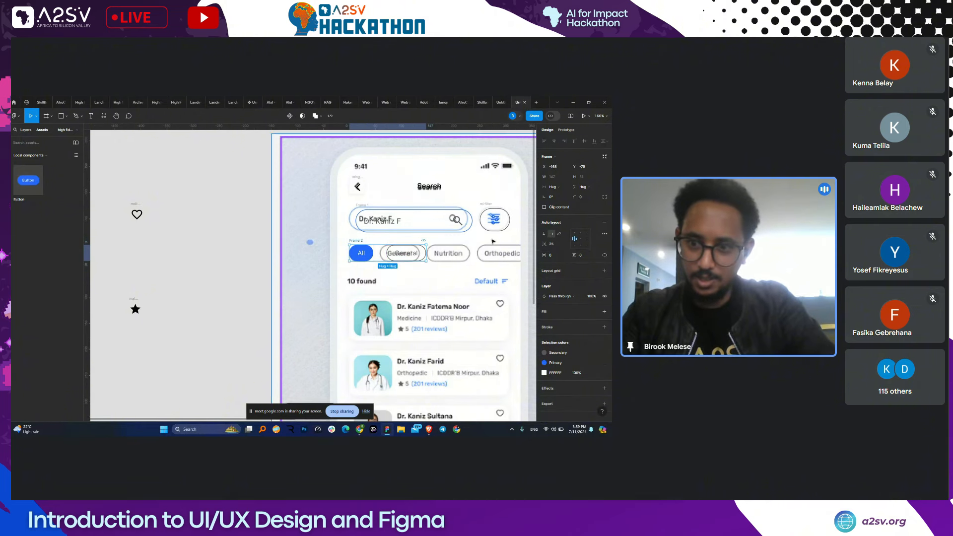
left_click(551, 243)
type("12")
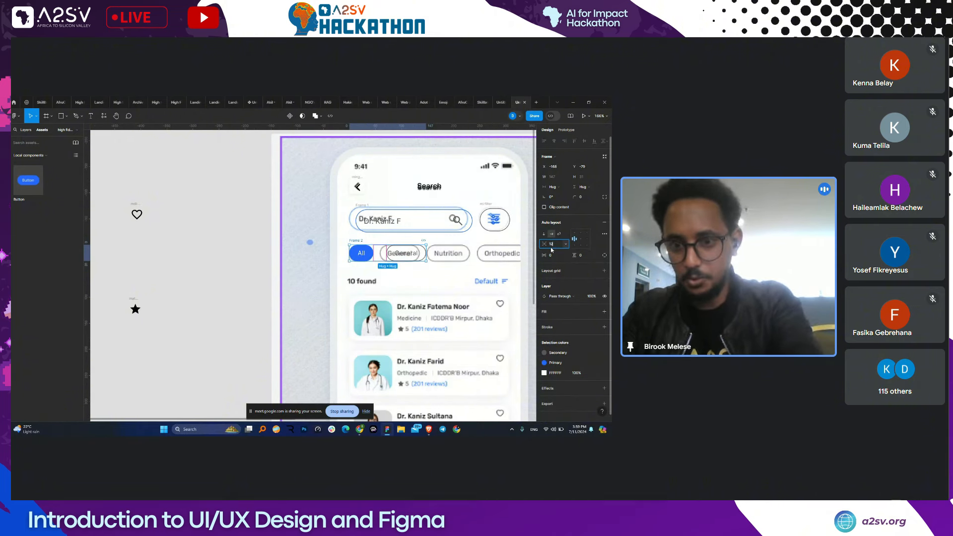
key("Return")
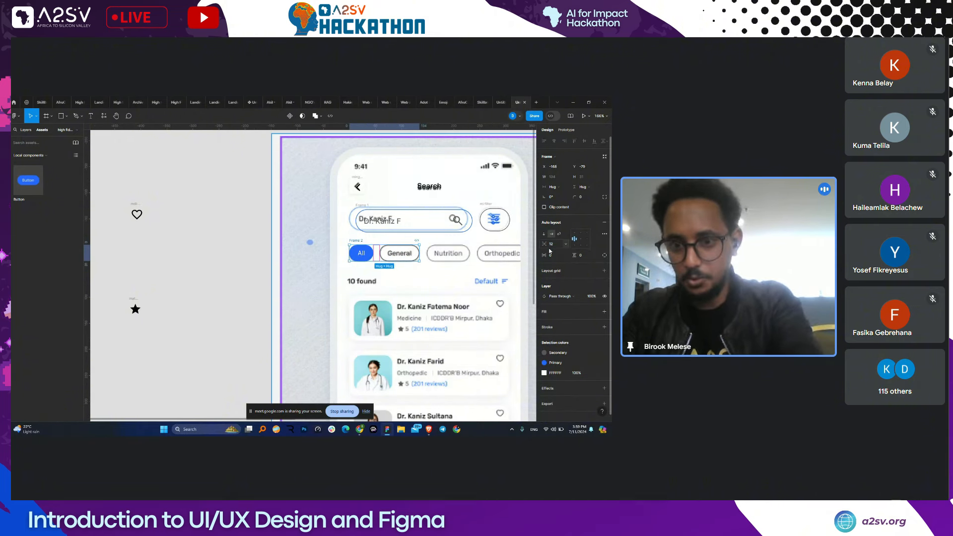
- Duplicate the General button onto the Nutrition chip and relabel it 'Nutrition'
left_click(392, 256)
left_click_drag(392, 256, 443, 253)
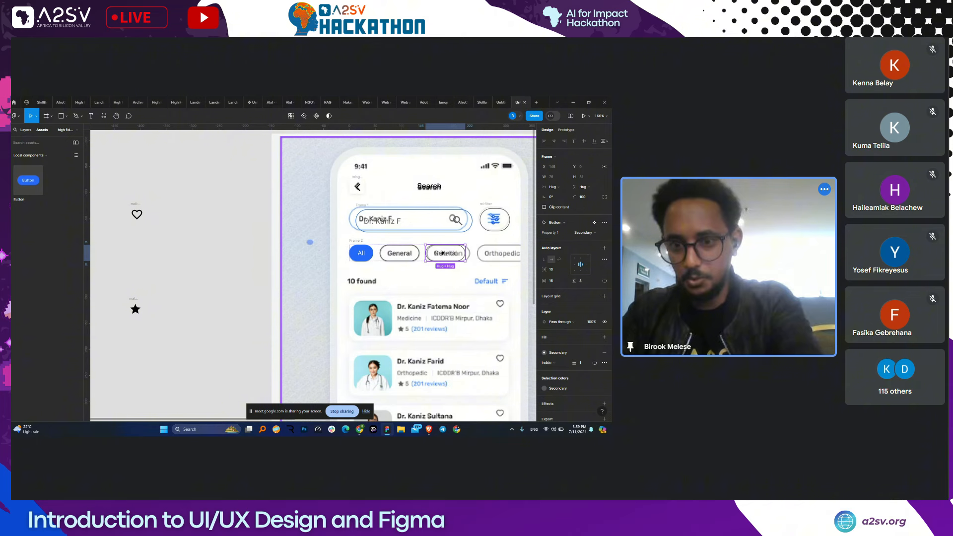
double_click(443, 253)
type("Nutrition")
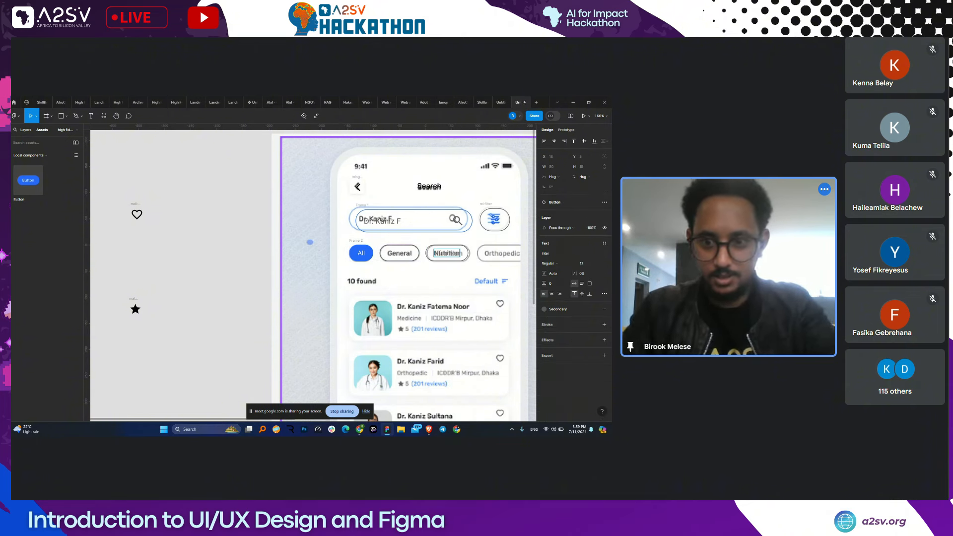
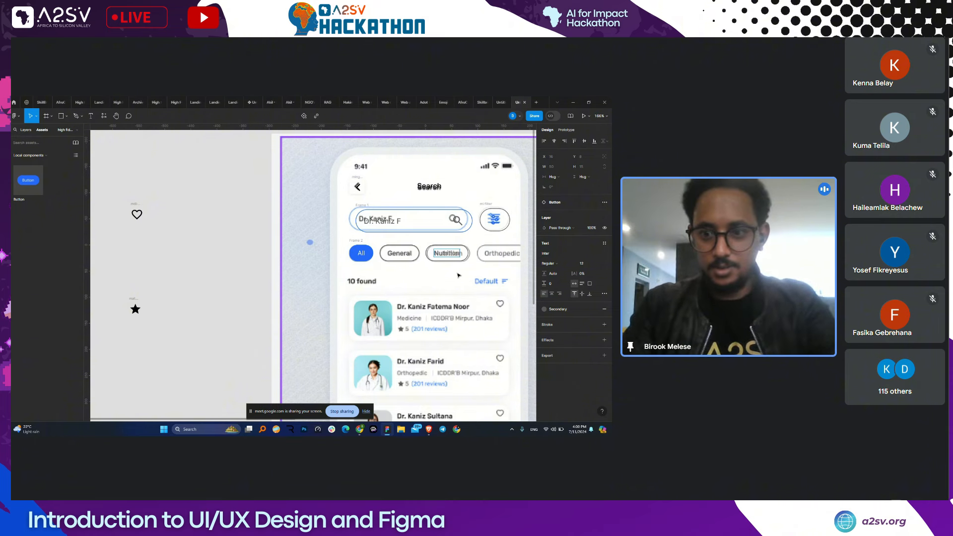
- Duplicate the Nutrition chip as 'Orthopedic' and copy the Search title down beside '10 found'
key("ctrl+d")
double_click(496, 254)
type("orthoO")
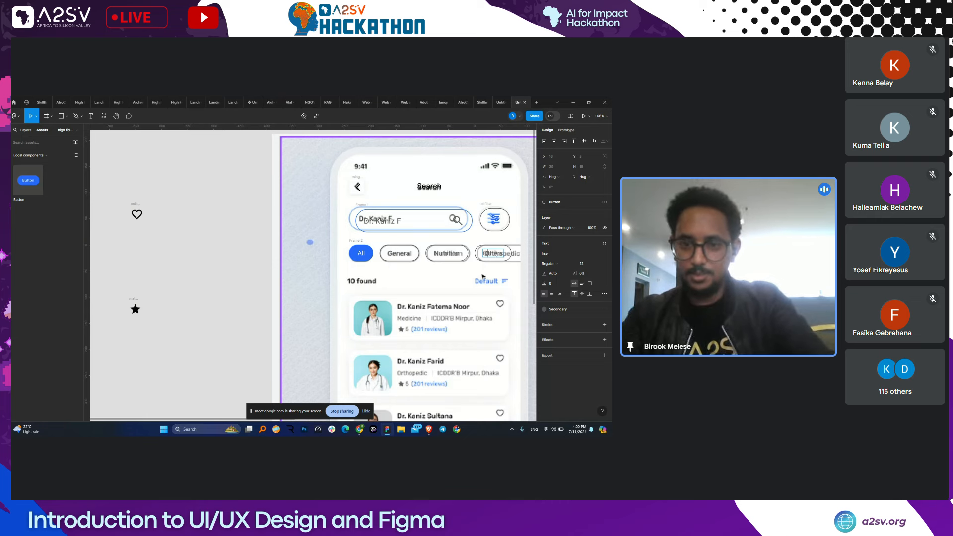
left_click(456, 220)
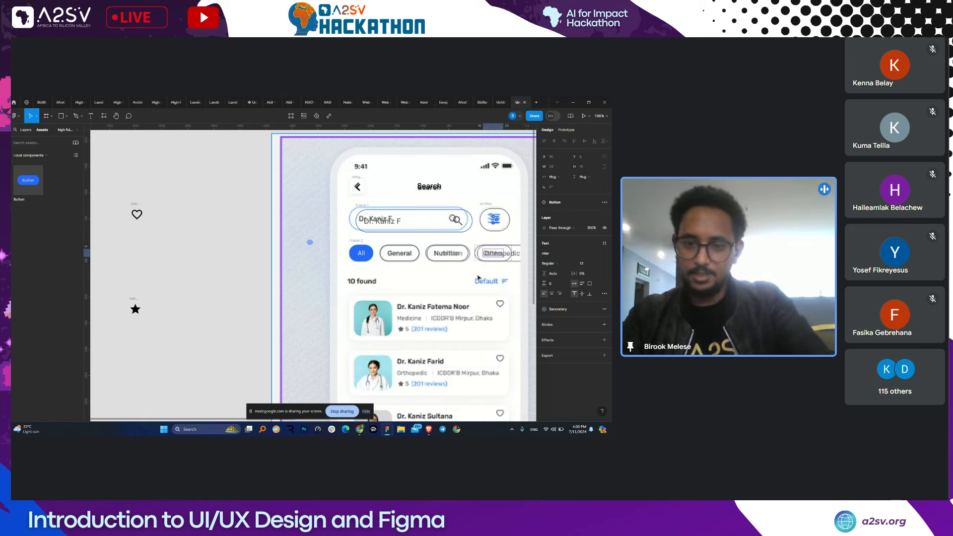
left_click(430, 187)
left_click_drag(427, 191, 363, 291)
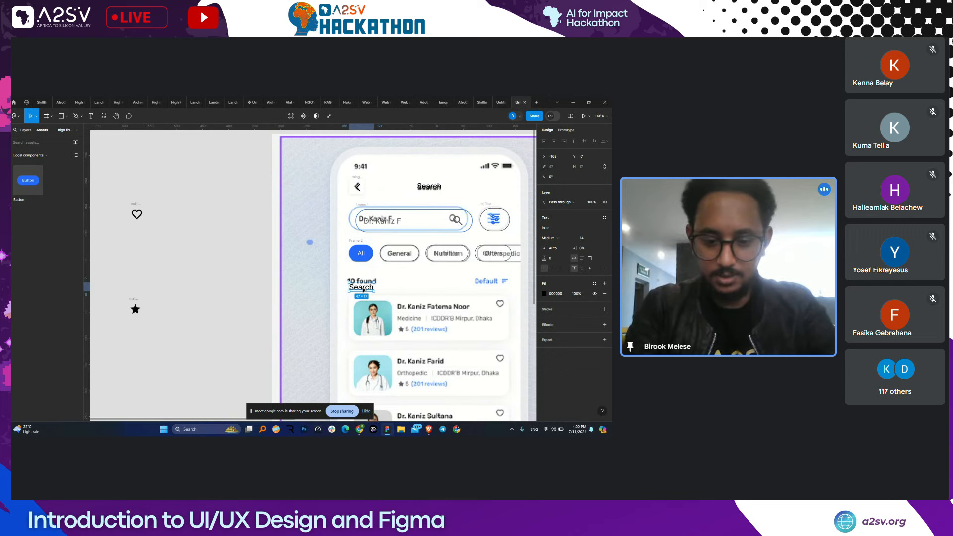
- Retype the copied text as '10 Found' over the old count and make a 'Default' label
type("10 Found")
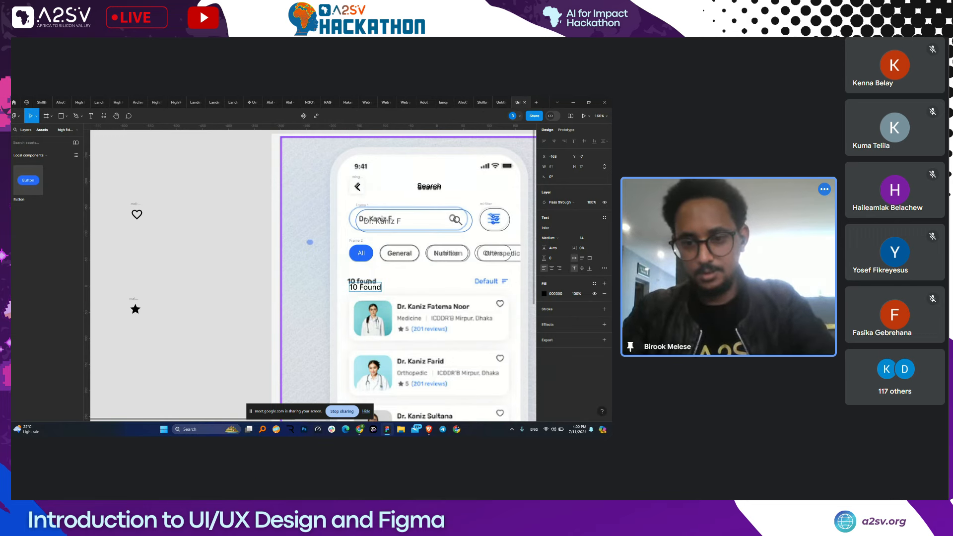
left_click_drag(376, 290, 496, 290)
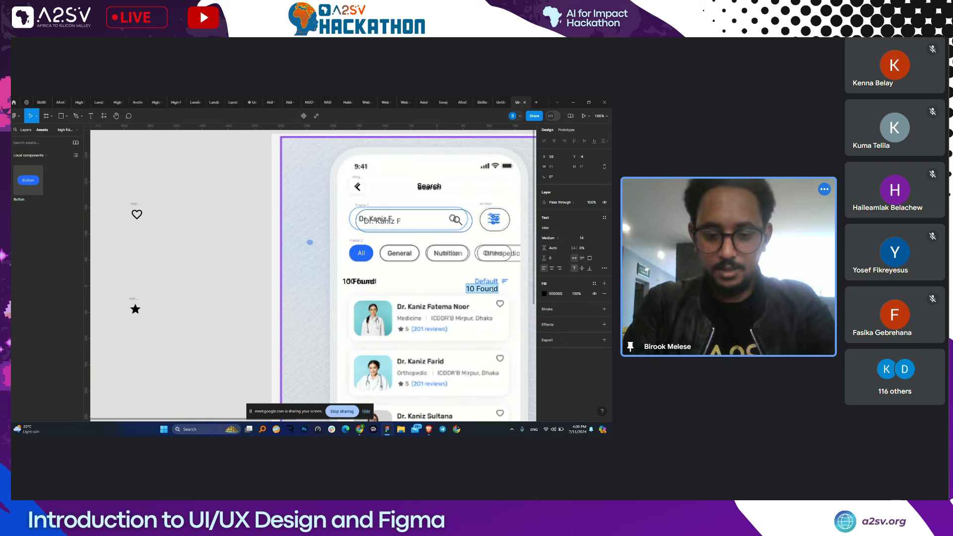
type("Default")
key("Escape")
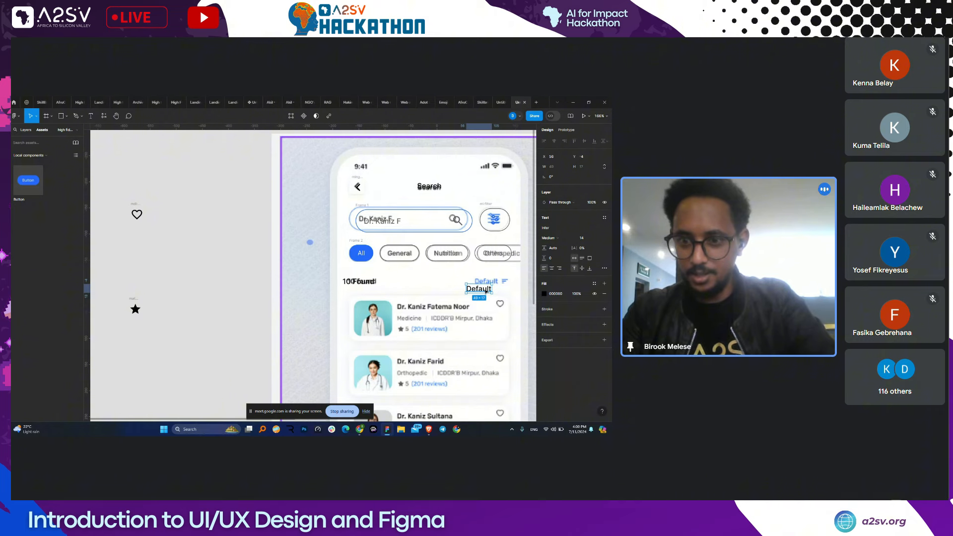
- Nudge the Default label up and give it the Primary library colour
left_click_drag(485, 289, 487, 283)
left_click(544, 294)
left_click(487, 280)
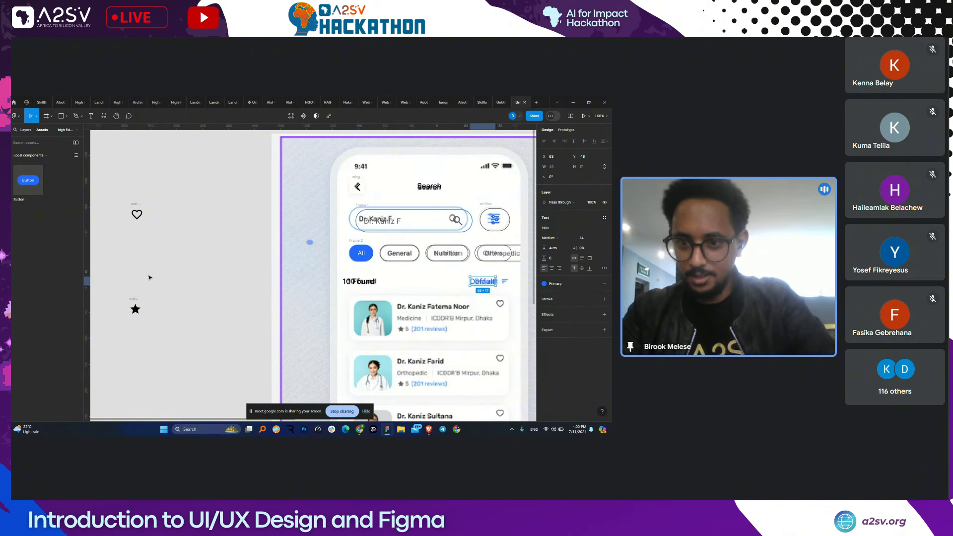
scroll(149, 277, "down", 3)
scroll(138, 227, "left", 1)
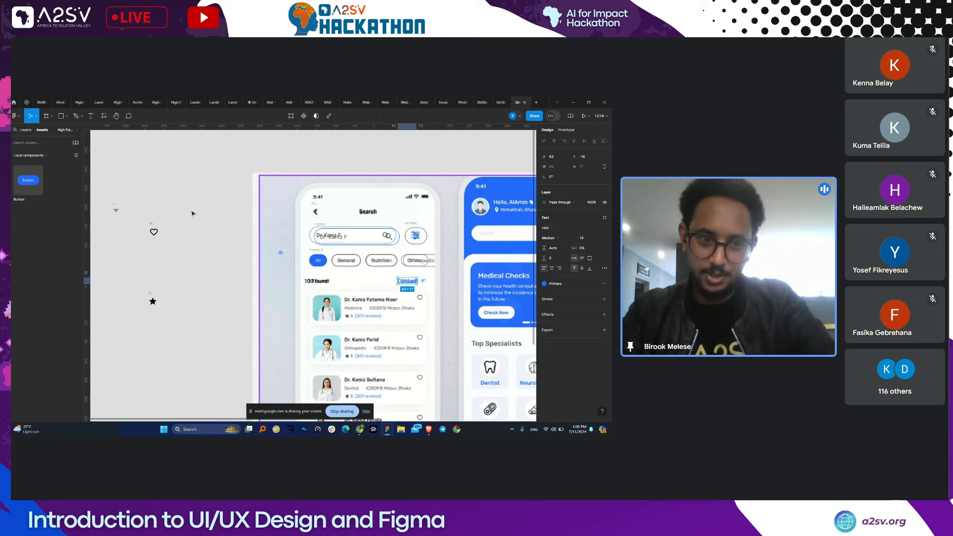
- Move the small 16×16 filter icon beside the Default label
left_click(117, 211)
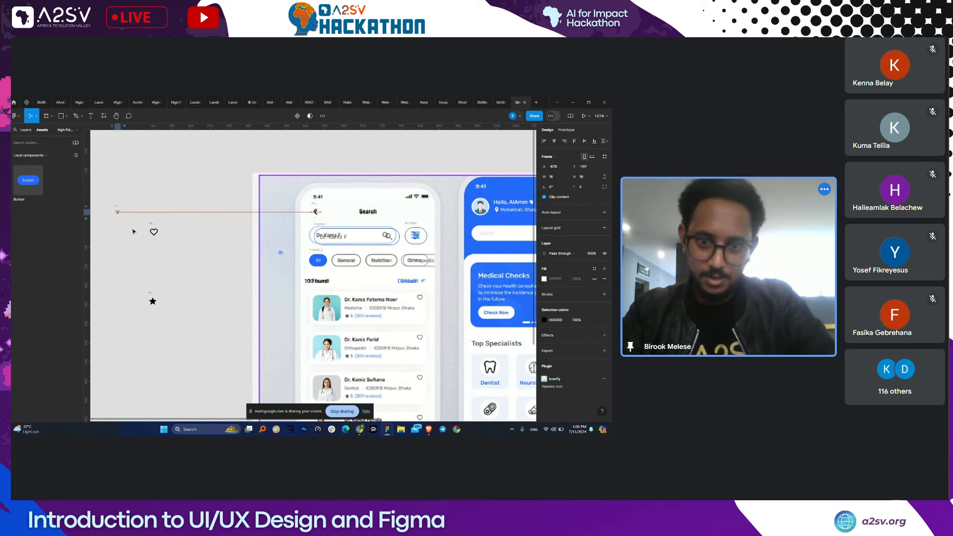
left_click_drag(117, 210, 429, 286)
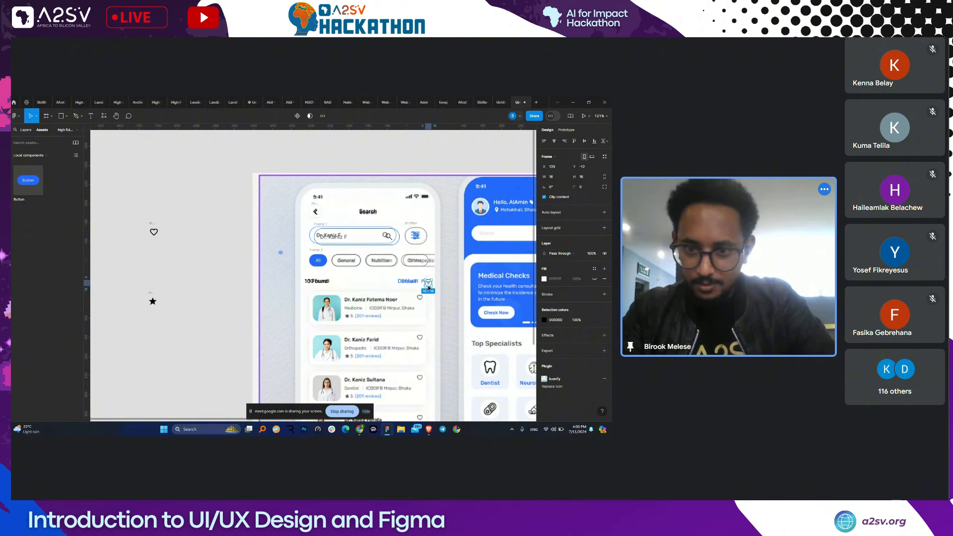
scroll(429, 286, "up", 5)
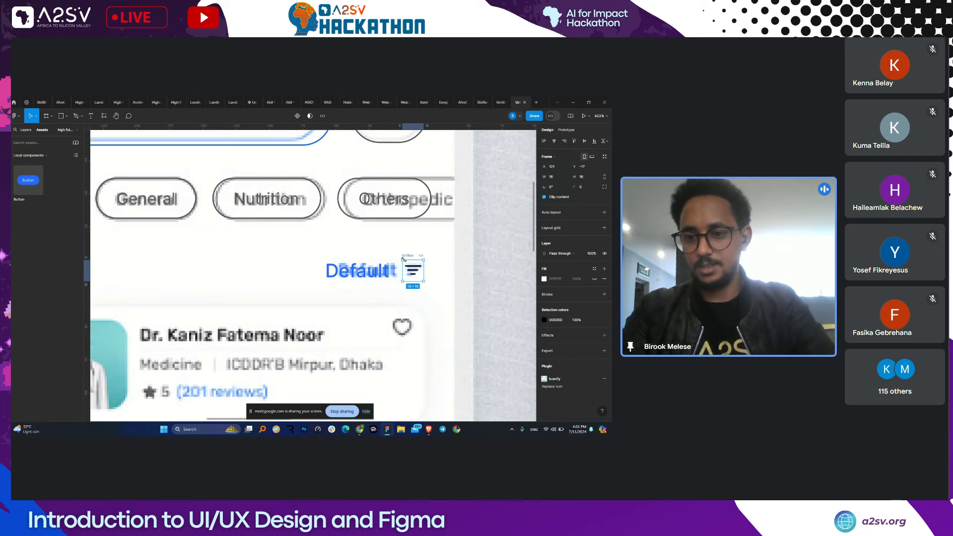
- Colour the filter icon with the shared Primary library colour
left_click(546, 319)
left_click(494, 240)
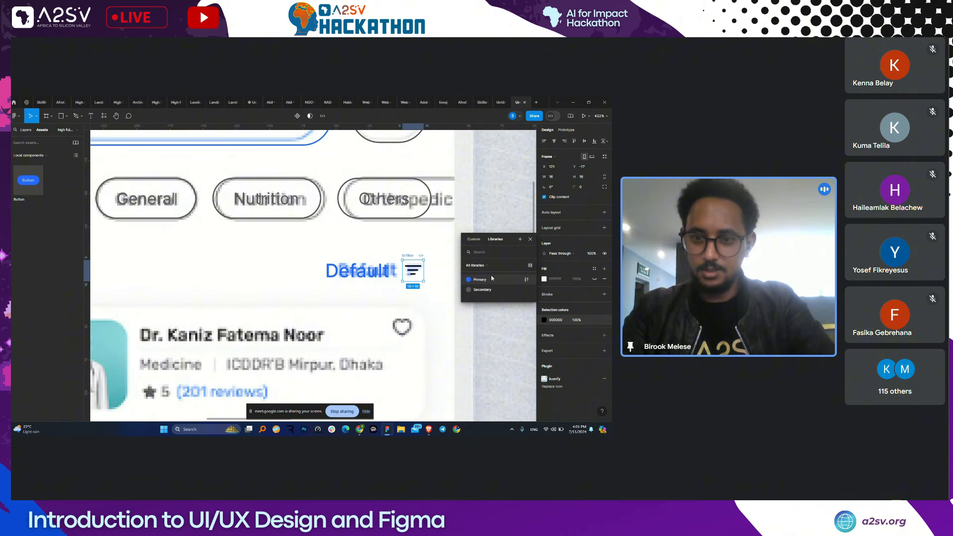
left_click(491, 278)
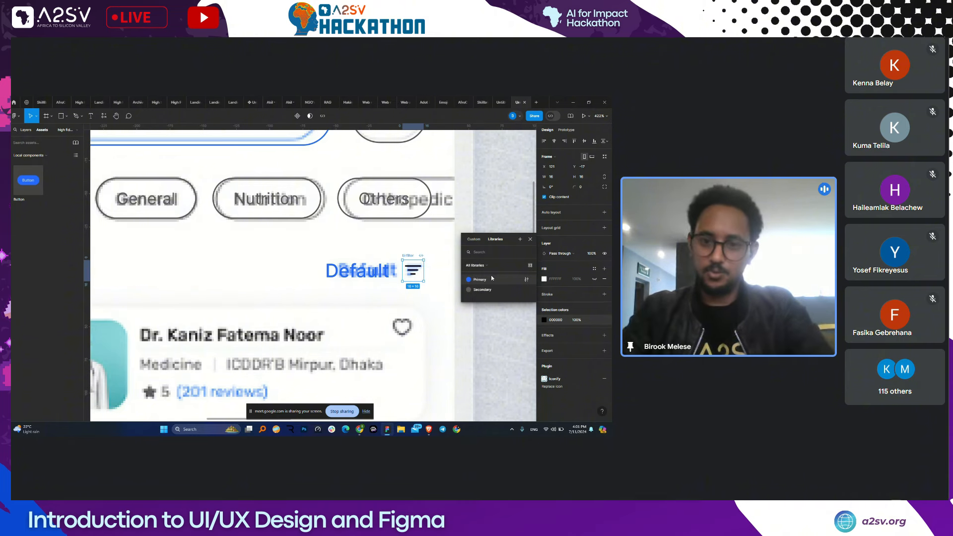
scroll(440, 296, "down", 5)
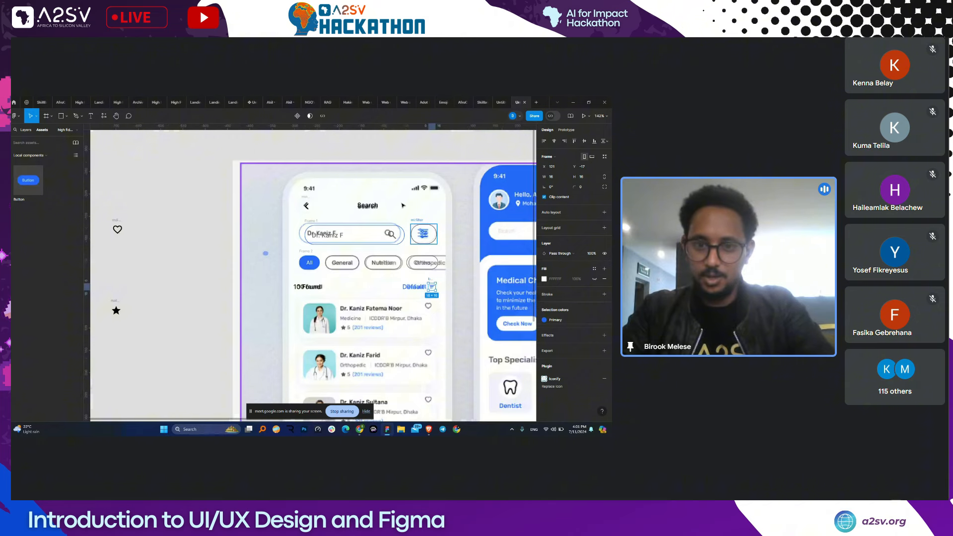
scroll(403, 206, "down", 1)
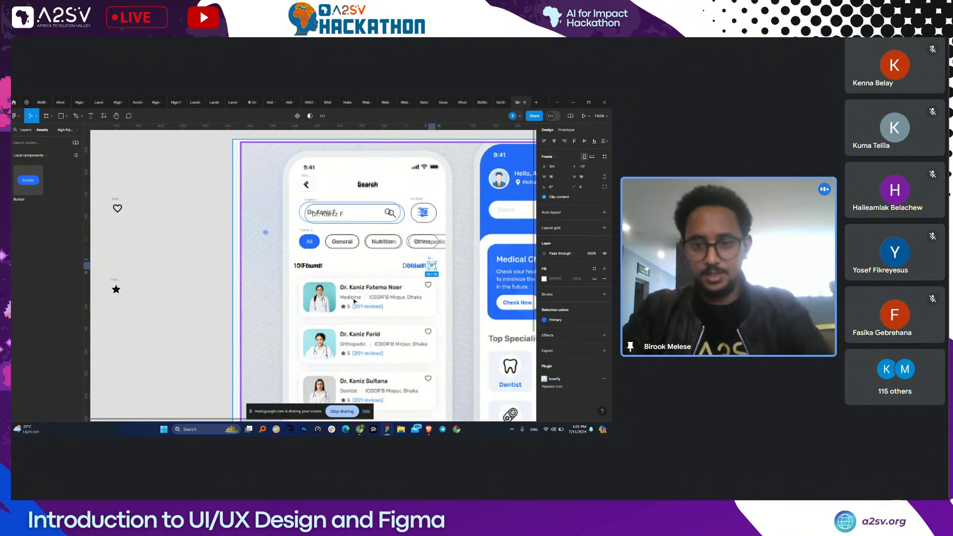
scroll(352, 300, "up", 3)
scroll(354, 300, "down", 1)
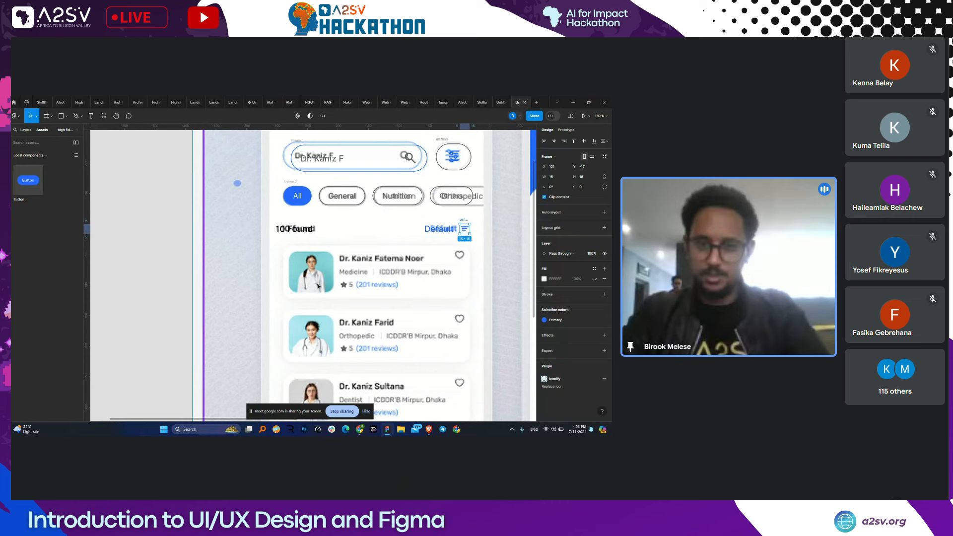
key("r")
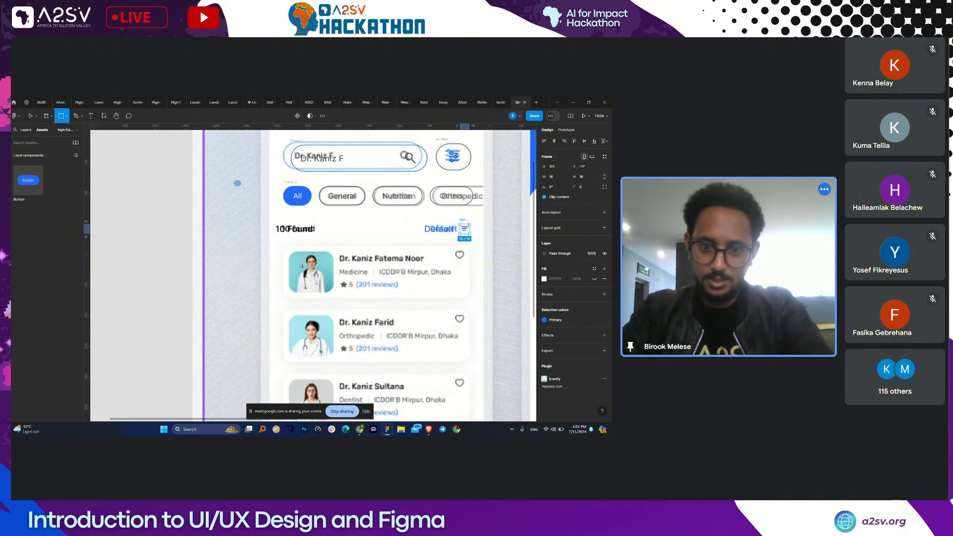
- Draw a roughly 73×67 grey placeholder rectangle at the first doctor card's photo spot
left_click_drag(289, 250, 333, 292)
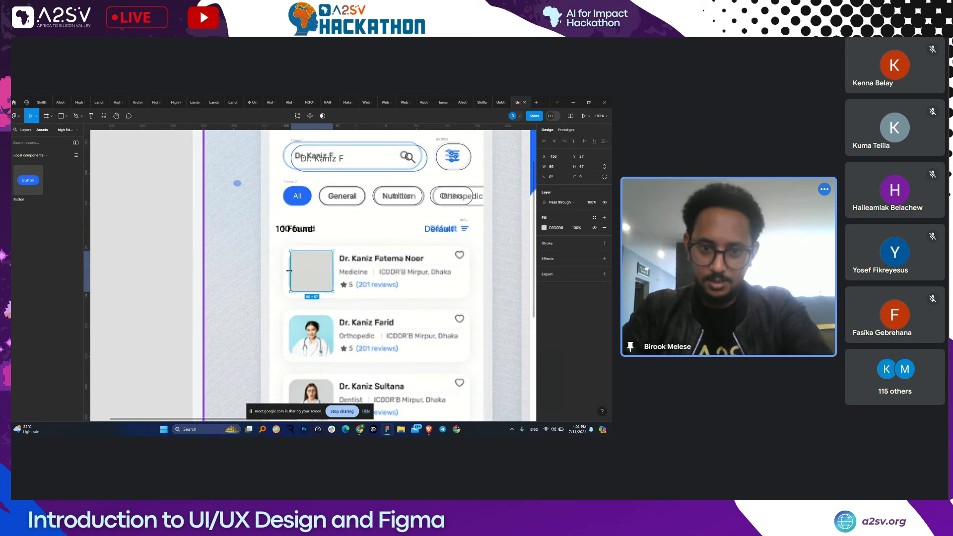
left_click_drag(289, 271, 321, 302)
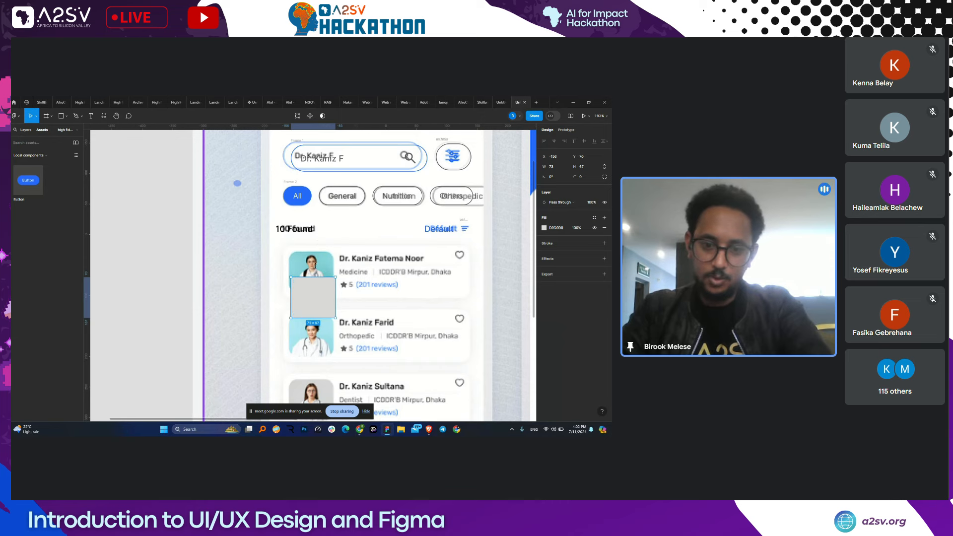
left_click(141, 209)
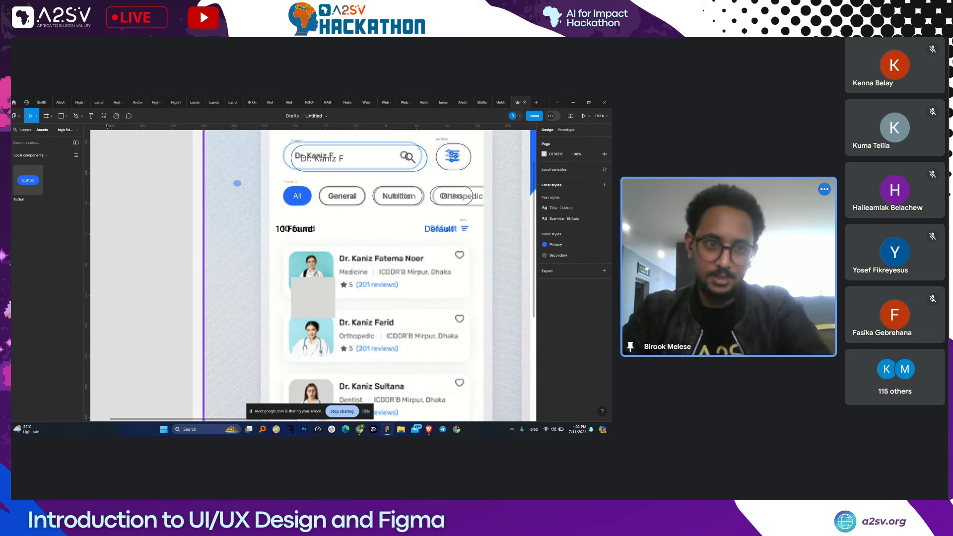
- Find and run the Unsplash plugin from the plugins browser
left_click(104, 116)
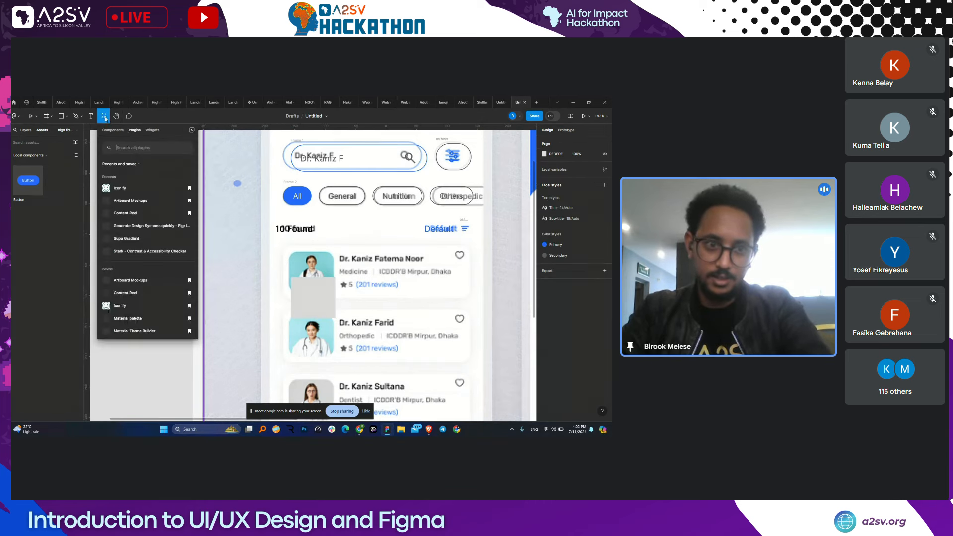
left_click(147, 148)
type("un")
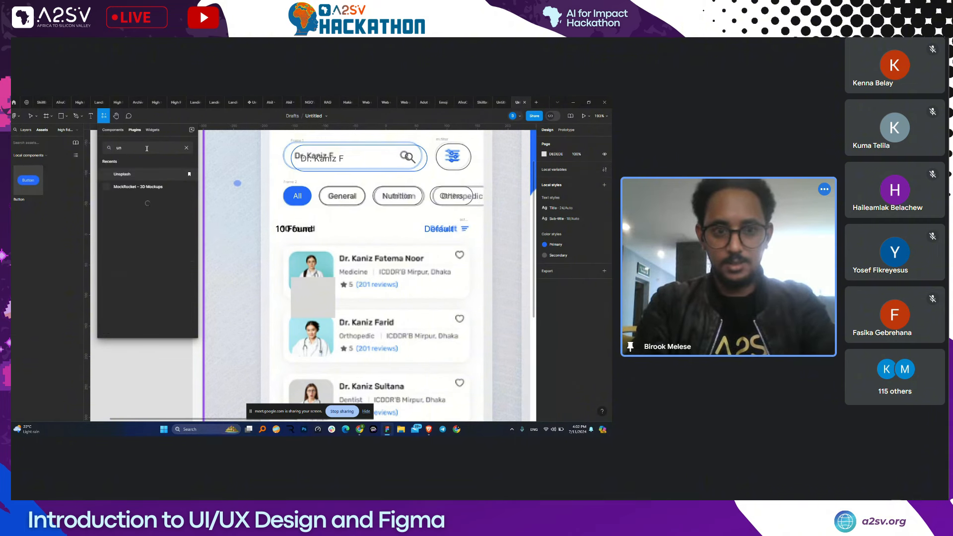
type("spla")
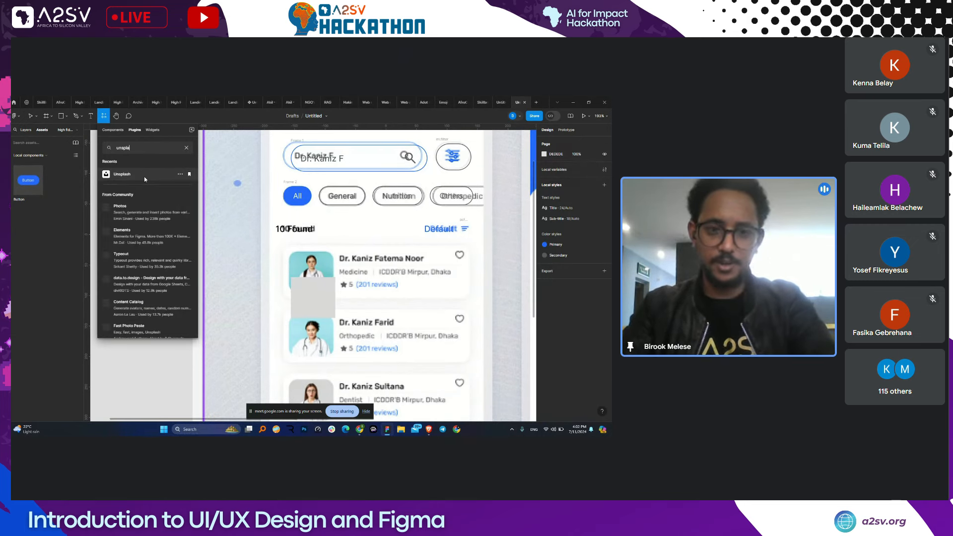
key("Escape")
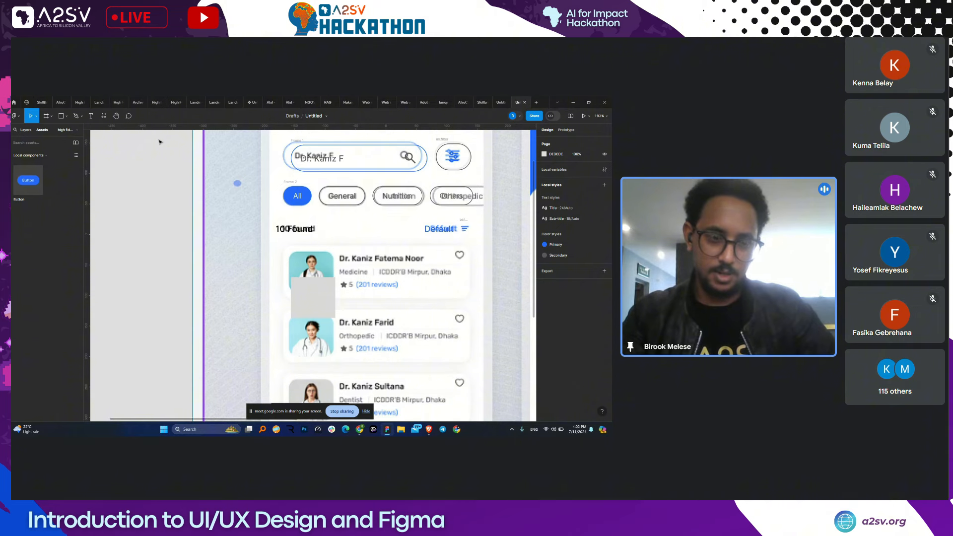
- Search Unsplash for 'Female doctor' photos and select the grey placeholder
left_click(56, 161)
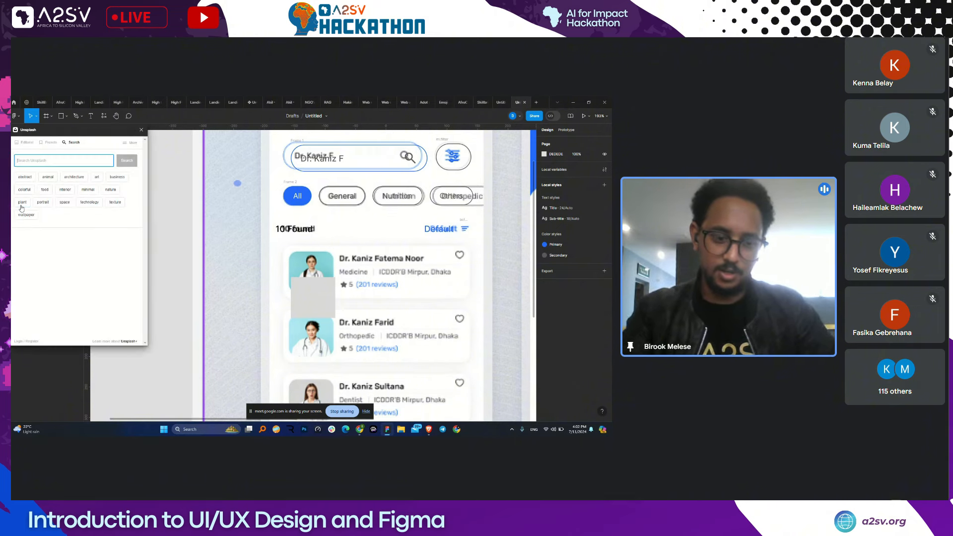
type("Femal")
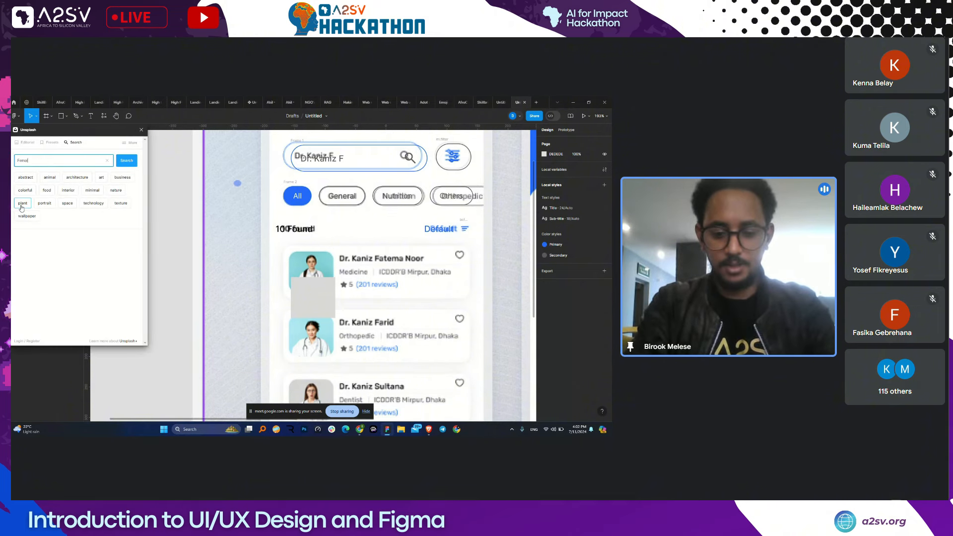
type("e doctor")
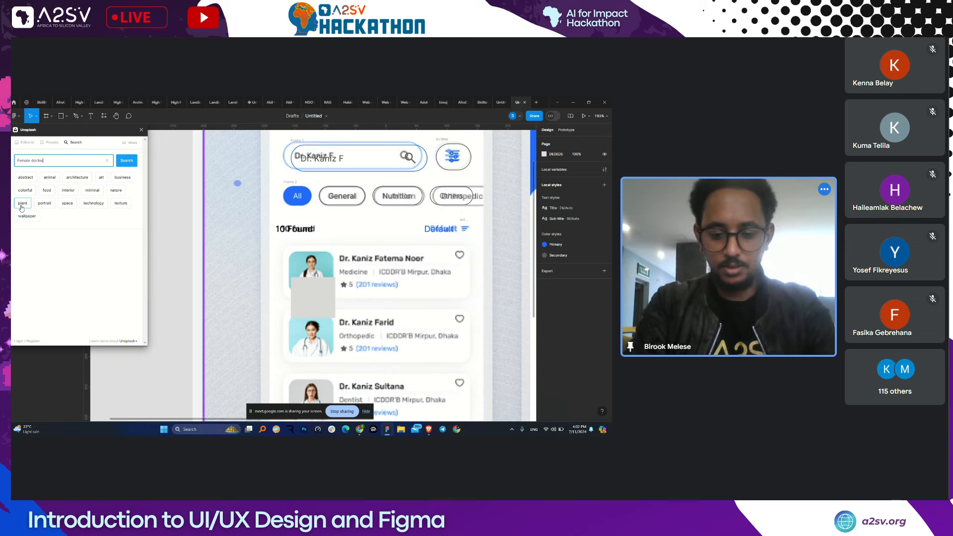
key("Return")
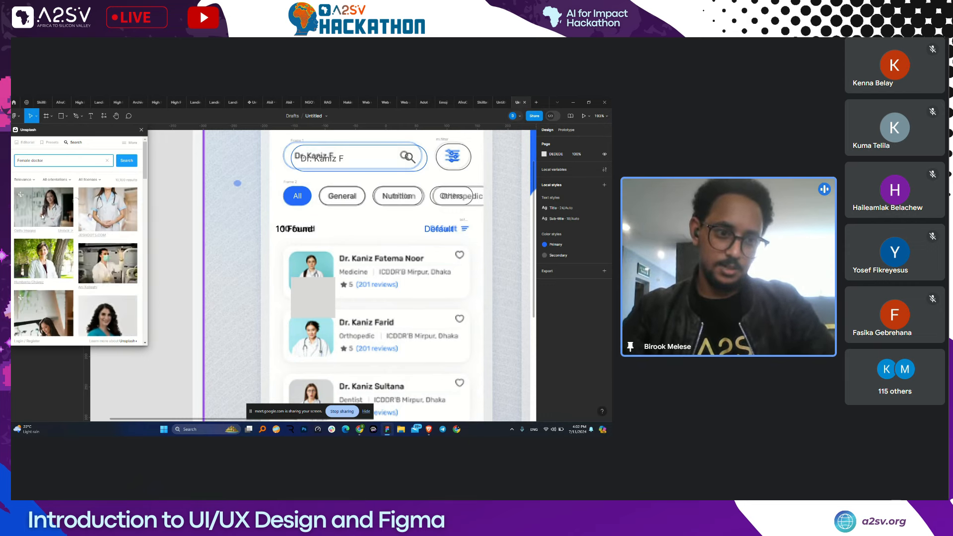
scroll(79, 243, "down", 1)
scroll(62, 304, "down", 3)
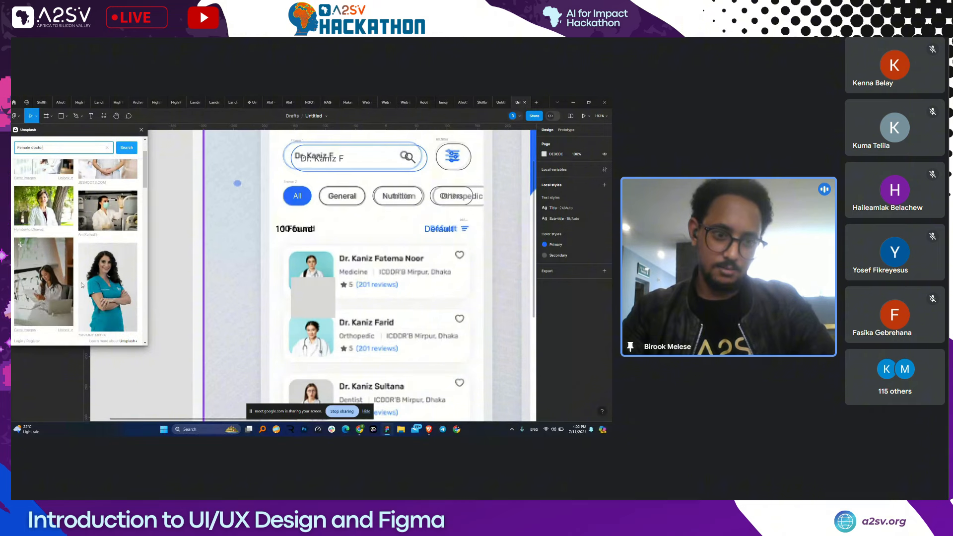
scroll(90, 275, "down", 2)
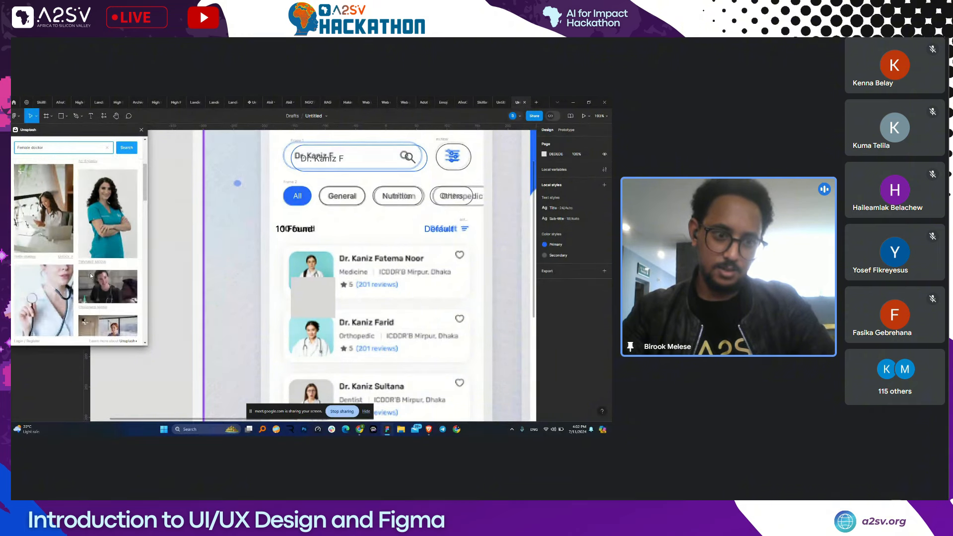
scroll(94, 269, "up", 1)
left_click(300, 302)
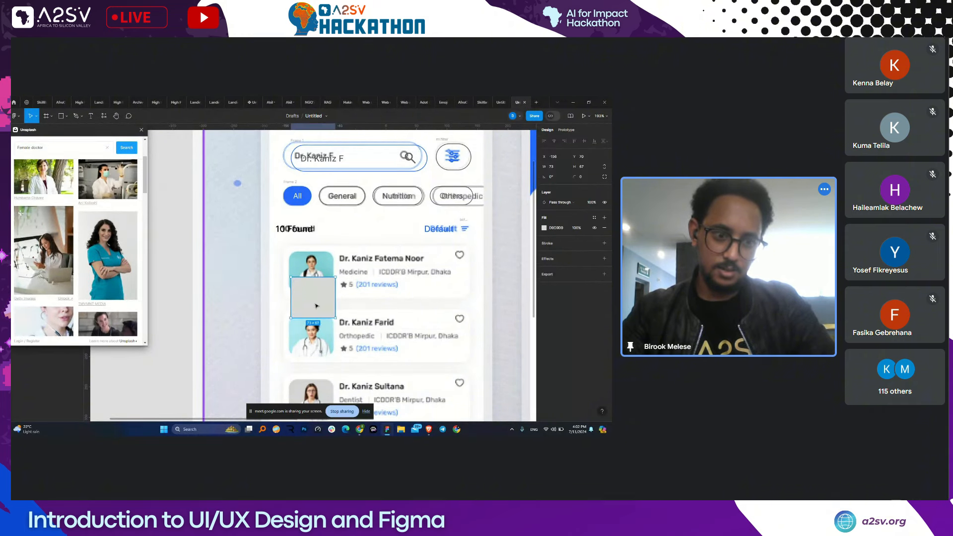
- Place the teal-scrubs doctor photo in the first card with a 12 corner radius
left_click(102, 253)
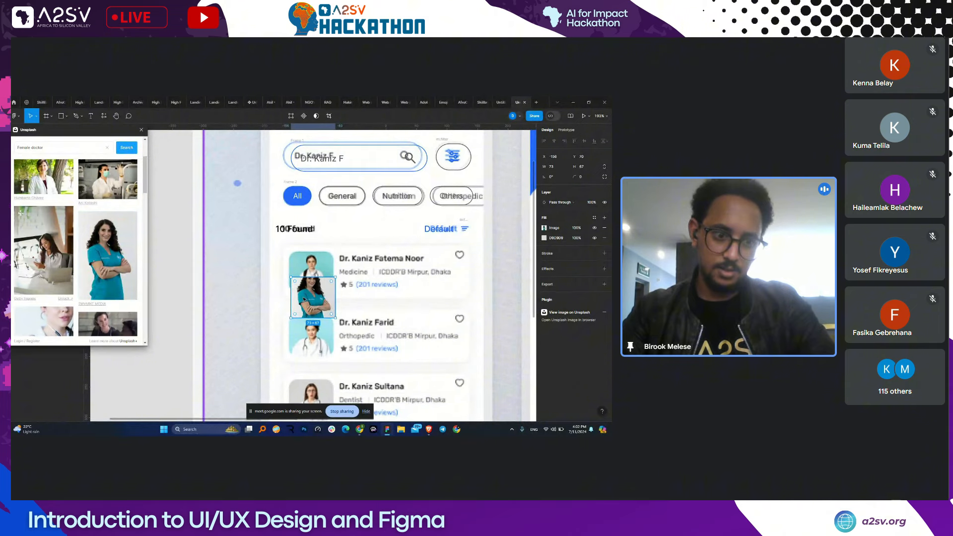
left_click_drag(304, 299, 318, 283)
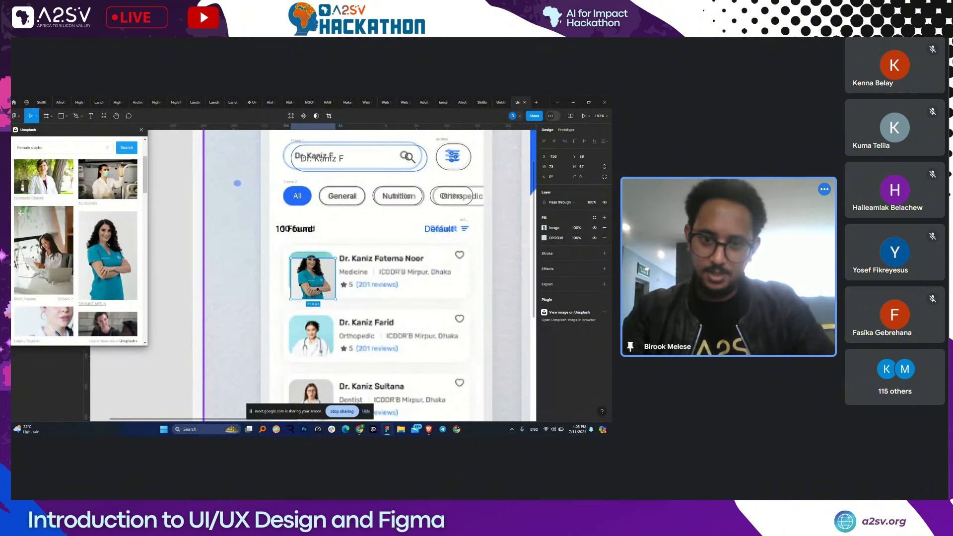
left_click_drag(318, 289, 313, 283)
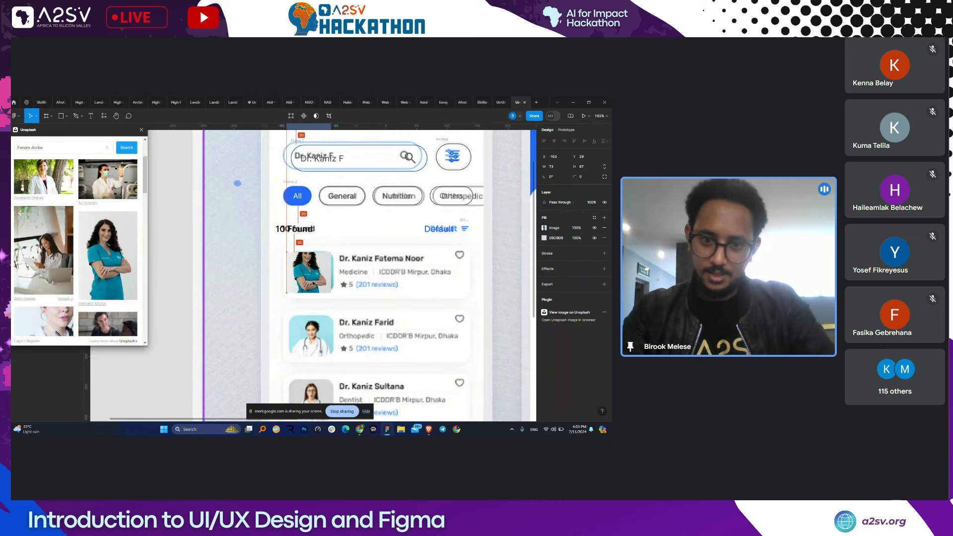
left_click_drag(314, 284, 313, 284)
left_click(594, 178)
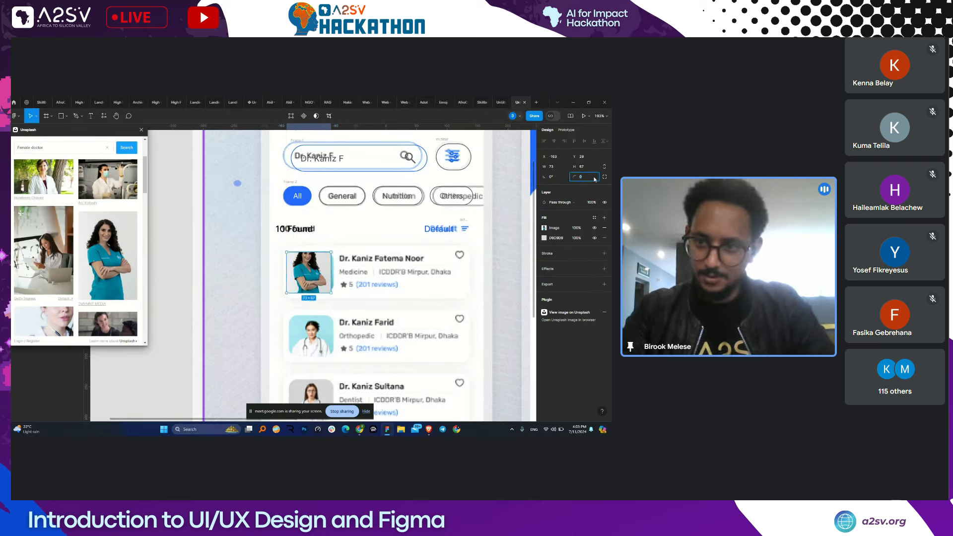
type("12")
key("Return")
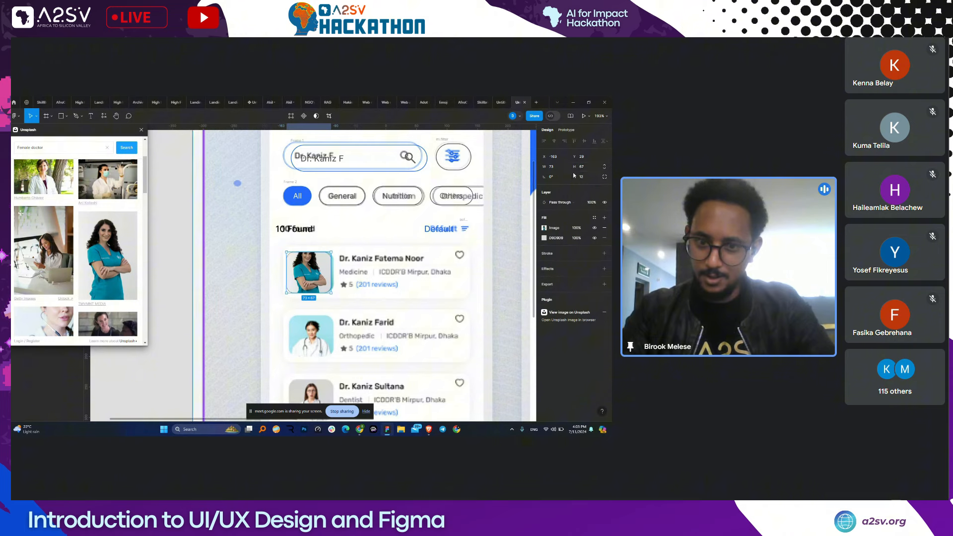
left_click_drag(324, 271, 327, 271)
left_click(446, 231)
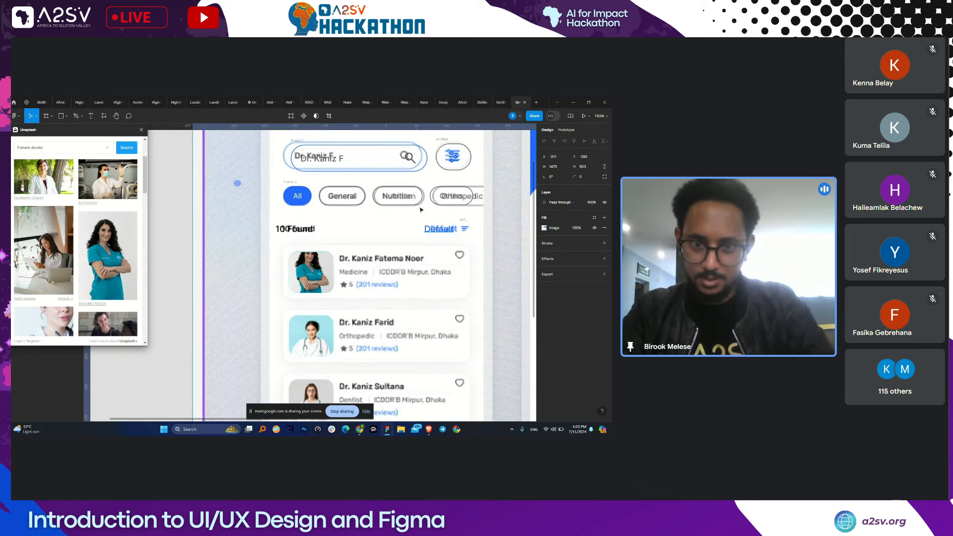
- Copy the name text onto the first card and complete it as the doctor's full name
left_click(323, 160)
left_click_drag(323, 160, 363, 243)
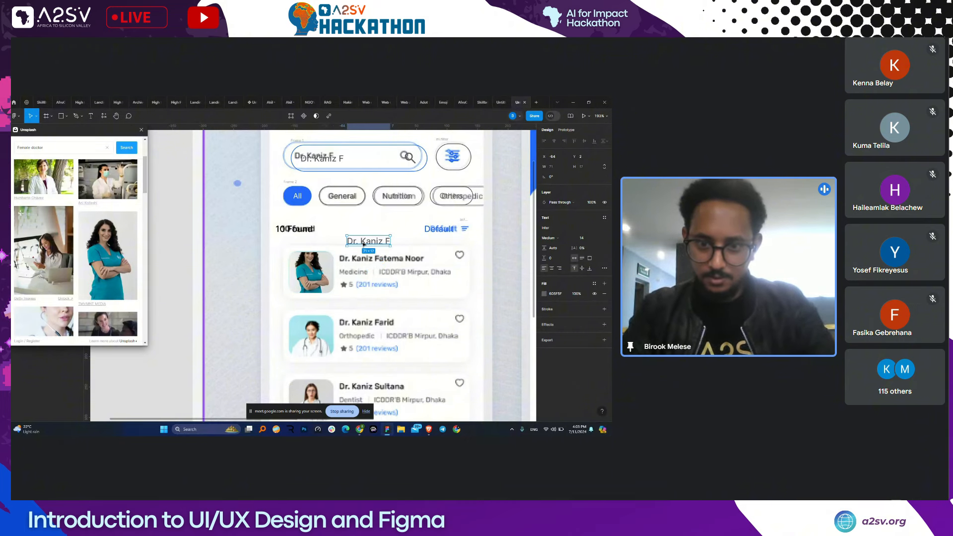
double_click(381, 241)
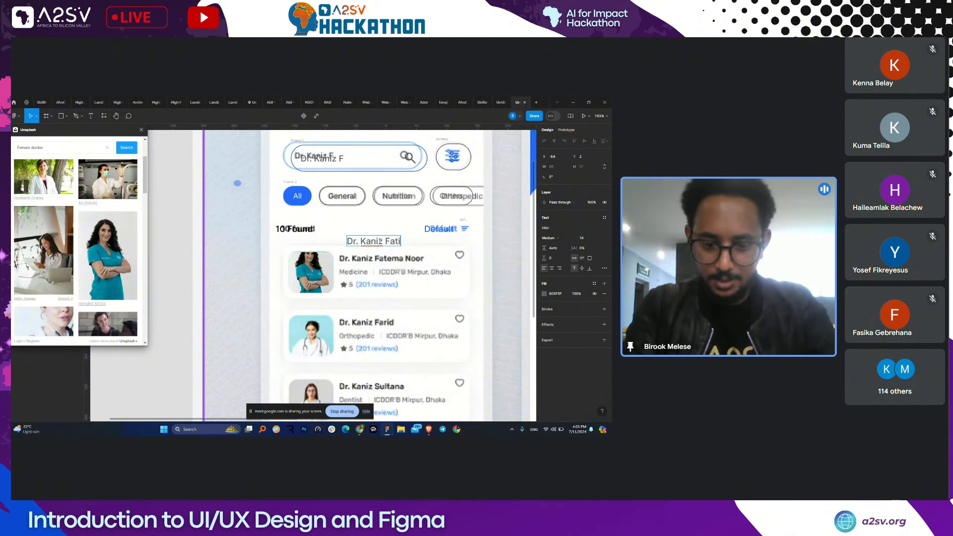
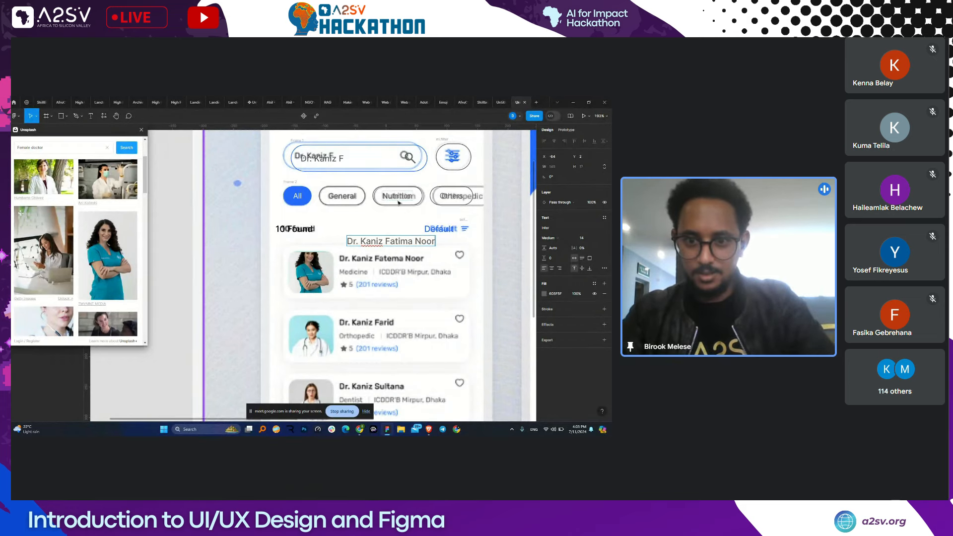
key("Escape")
- Set the name to size 13 Semi Bold and move it to the card's title position
left_click(586, 239)
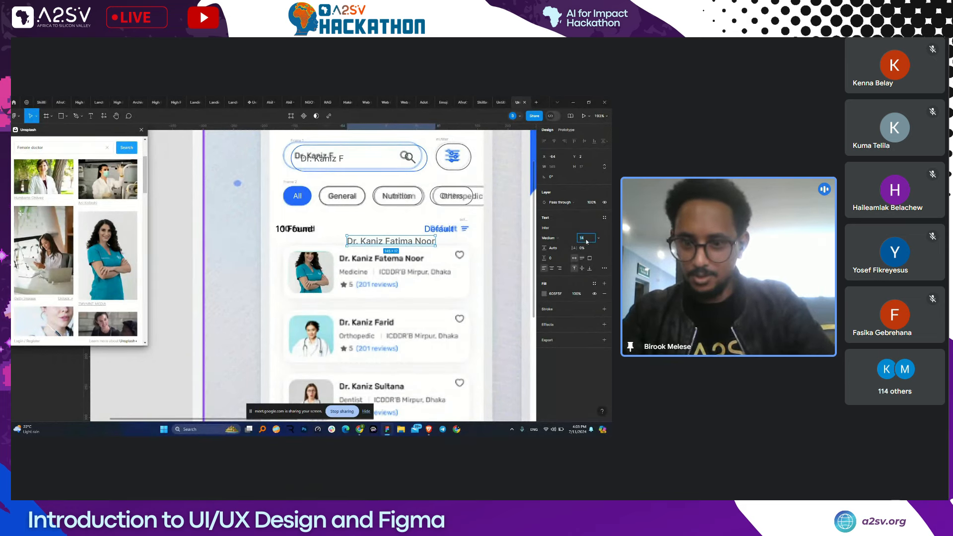
type("13")
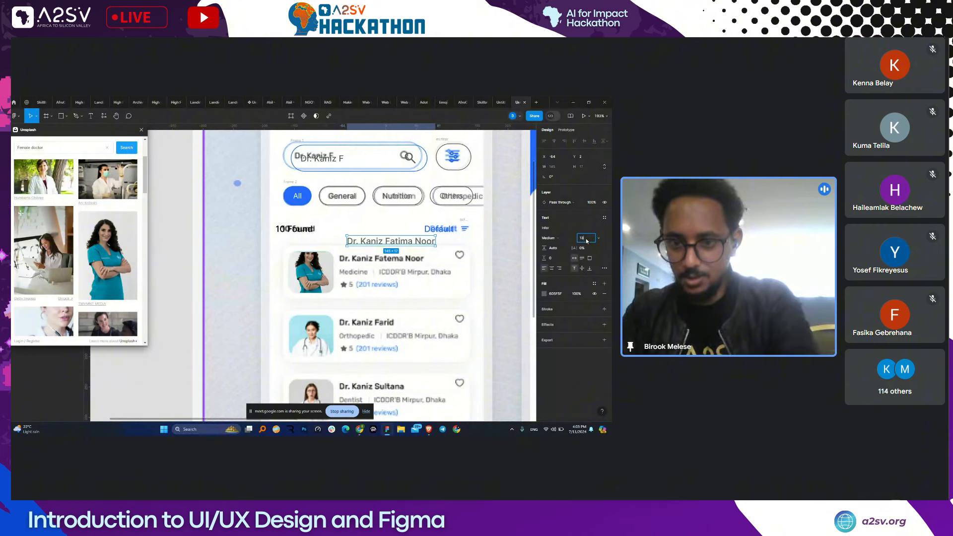
key("Return")
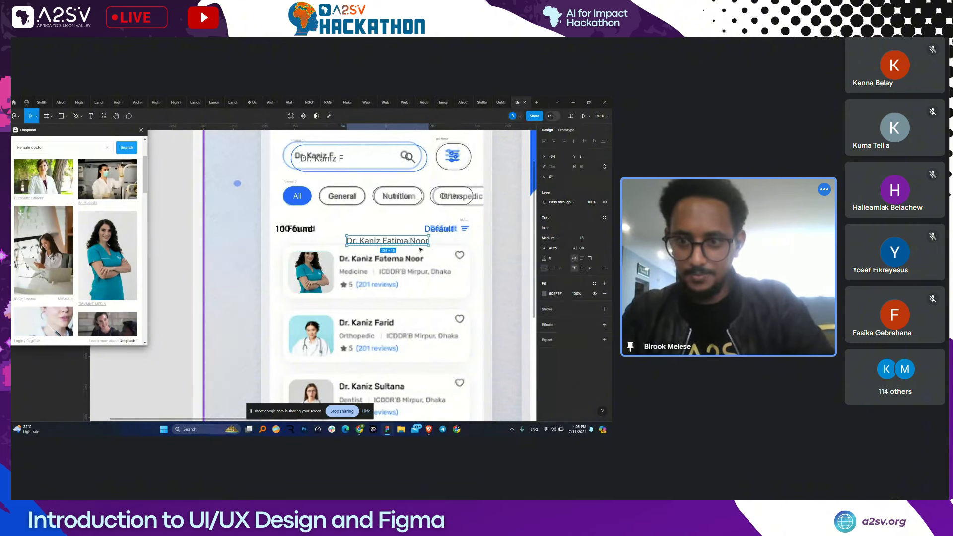
left_click(549, 238)
key("Return")
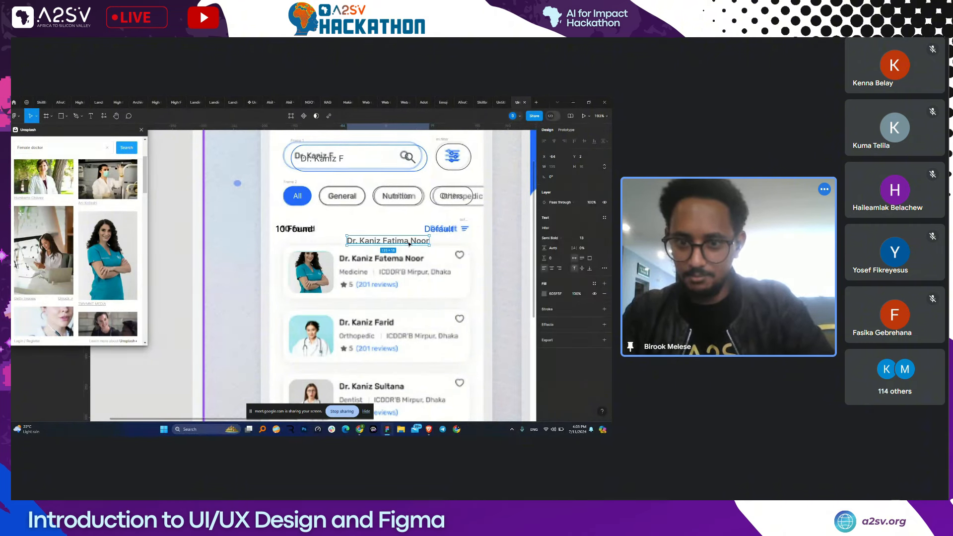
left_click_drag(383, 246, 383, 264)
left_click(355, 275)
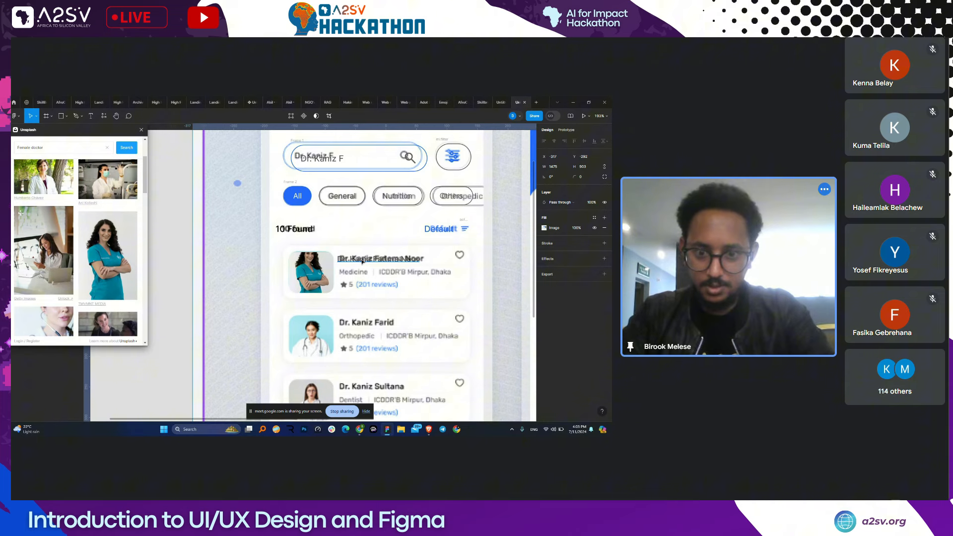
- Copy the title down as a 'Medicare' line at size 12 with a lighter grey fill
left_click_drag(362, 261, 369, 272)
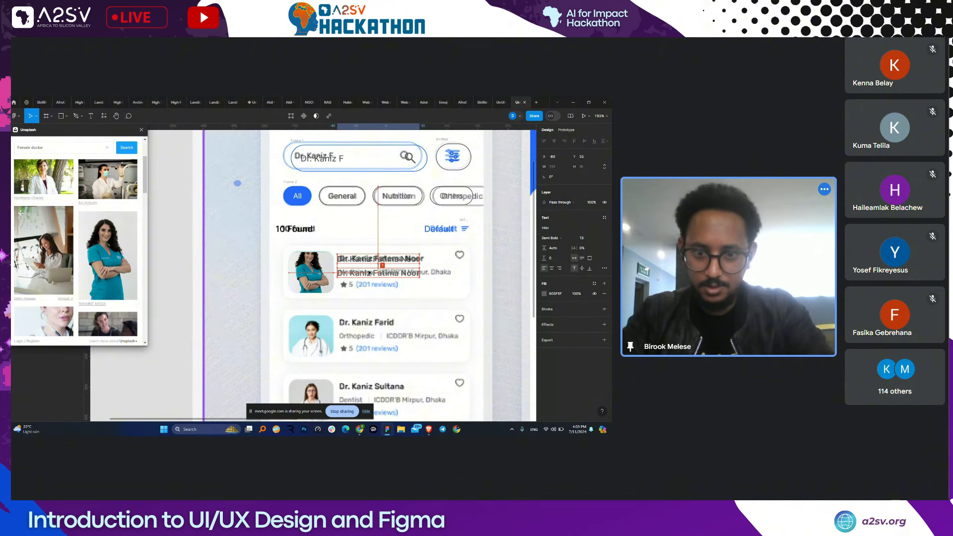
double_click(377, 273)
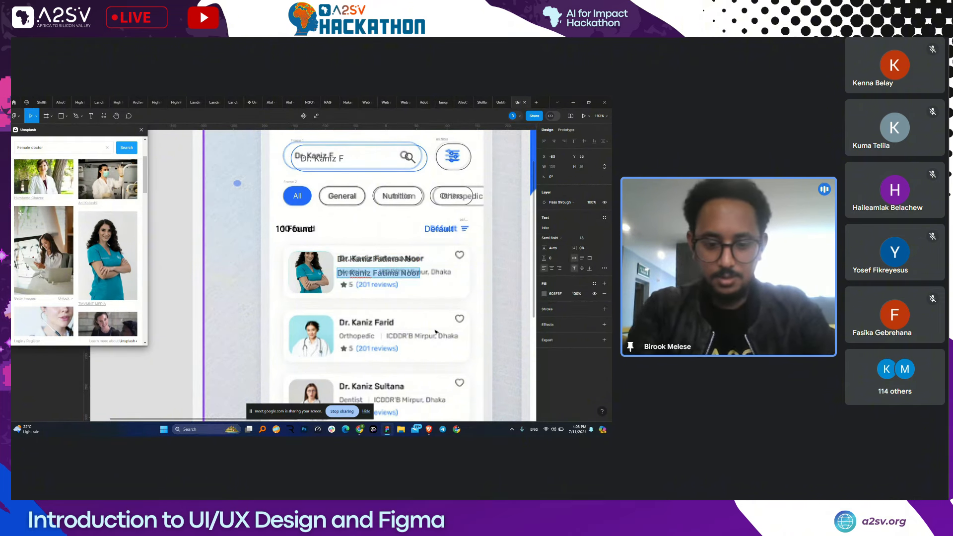
type("Medcare")
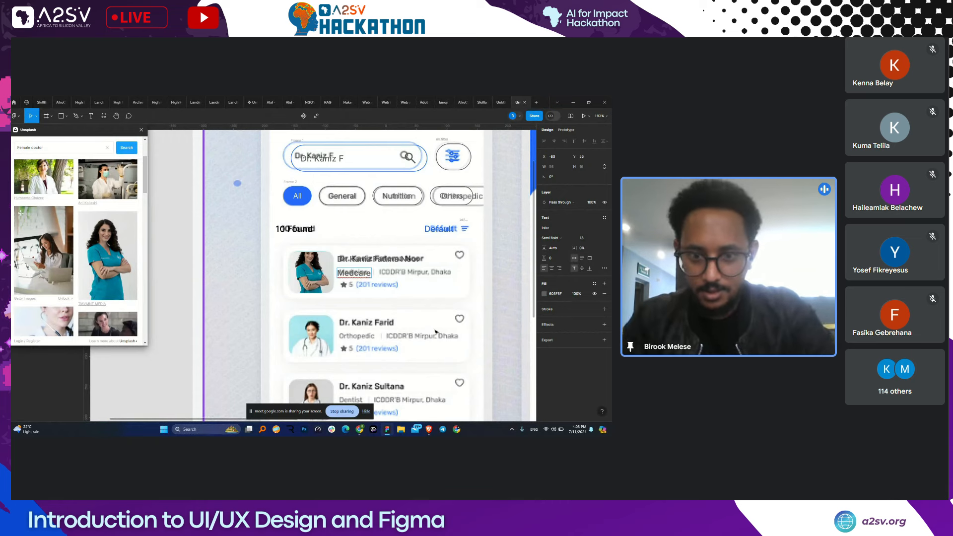
left_click(590, 238)
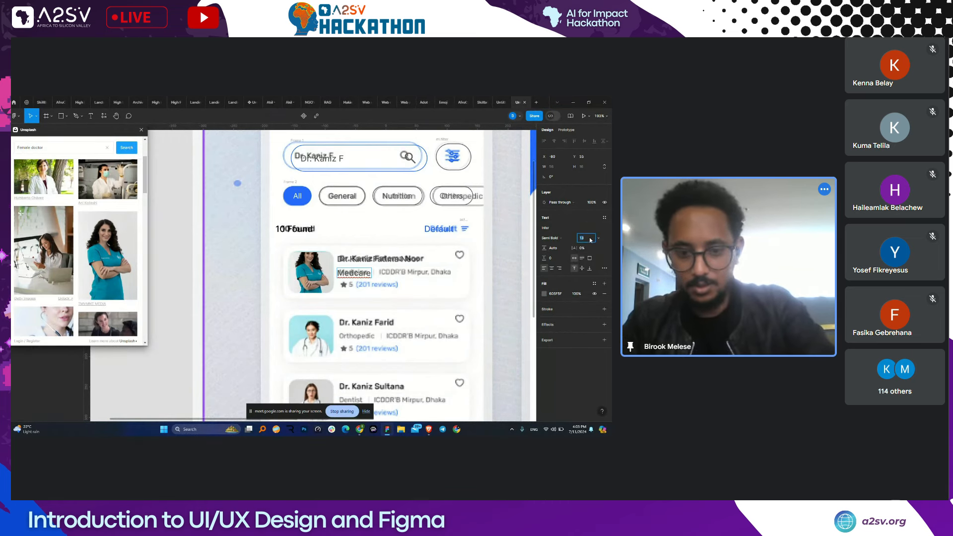
type("12")
key("Return")
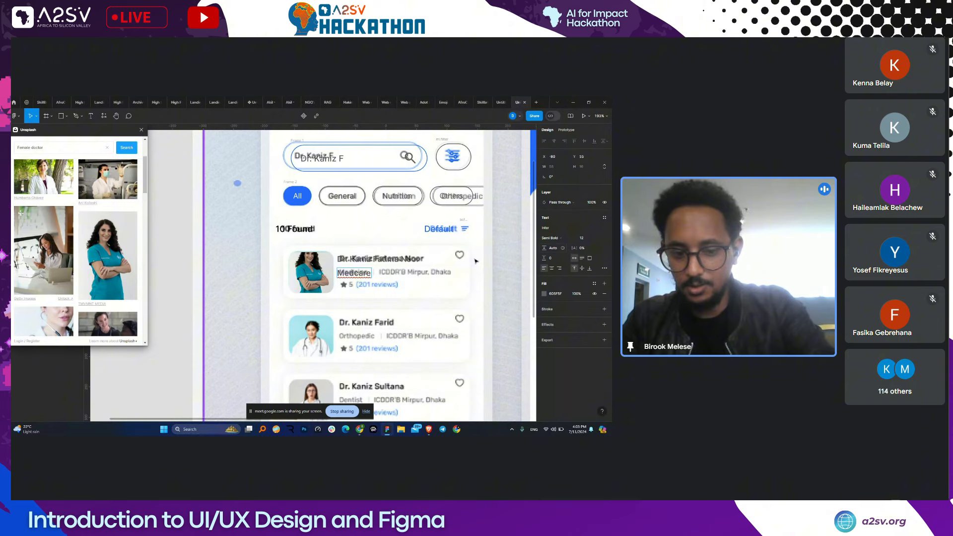
double_click(357, 273)
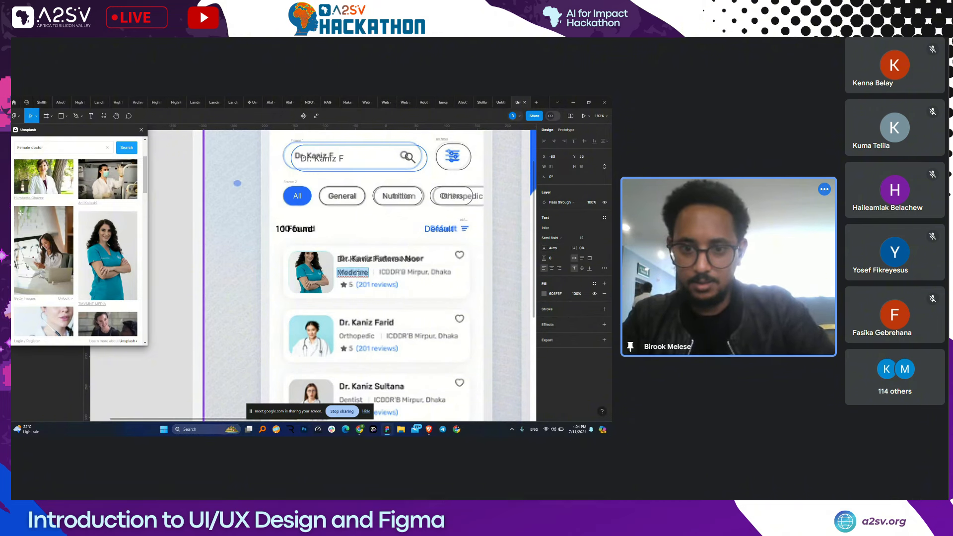
type("Medicare")
key("Escape")
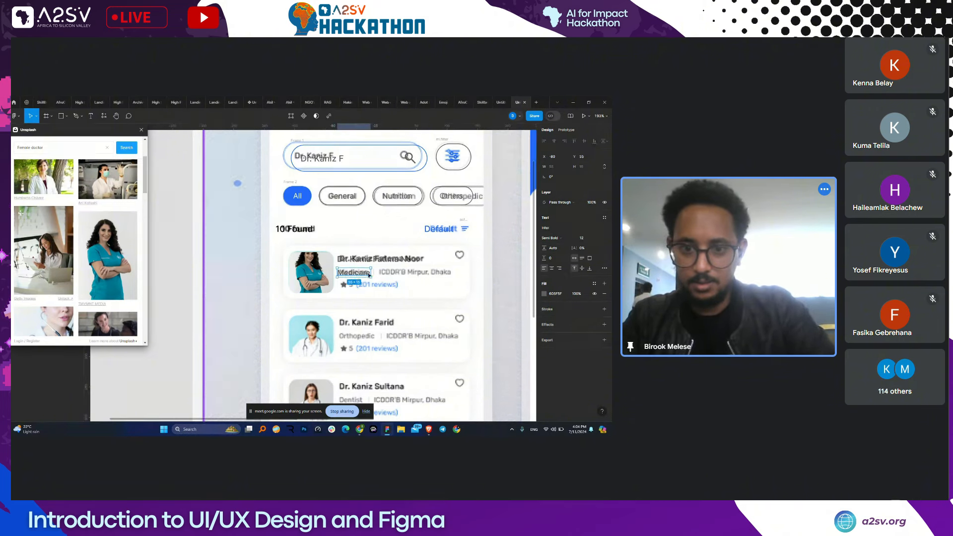
left_click(545, 294)
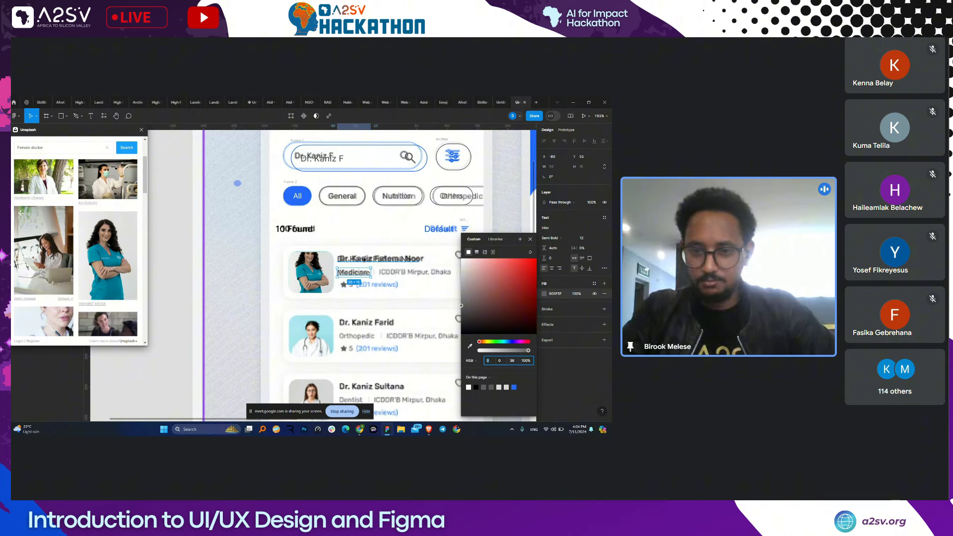
left_click_drag(464, 306, 462, 295)
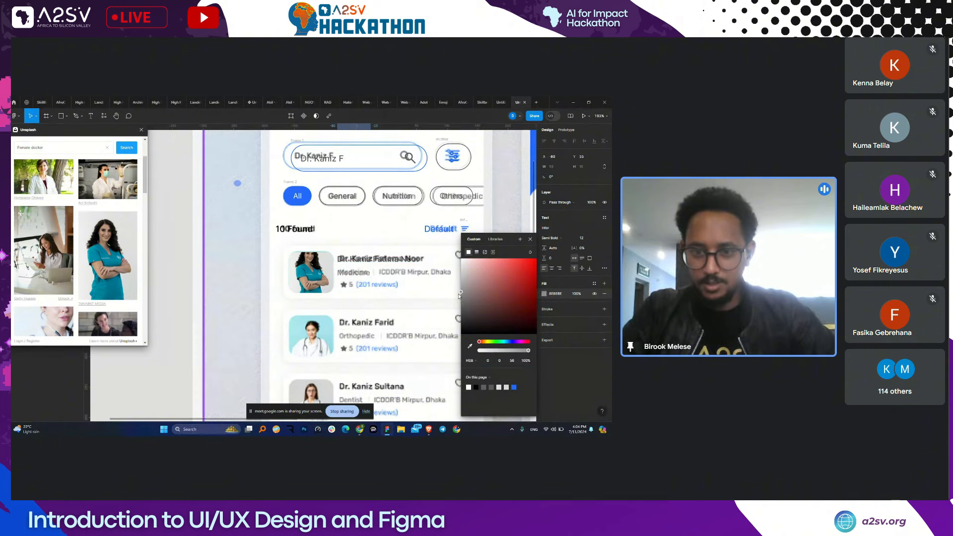
- Copy Medicare to the right and retype it as 'ICDDR', aligned on the same row
left_click(358, 272)
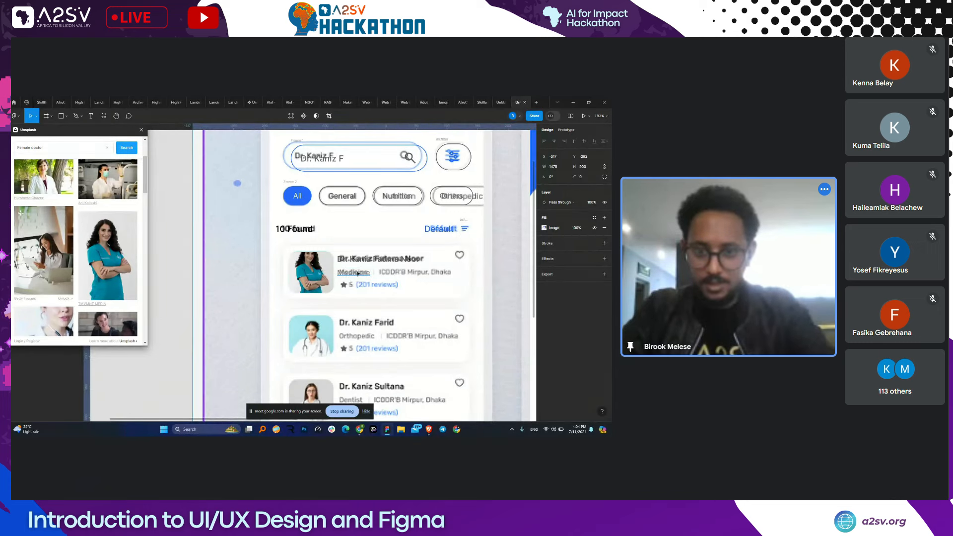
left_click_drag(358, 271, 400, 281)
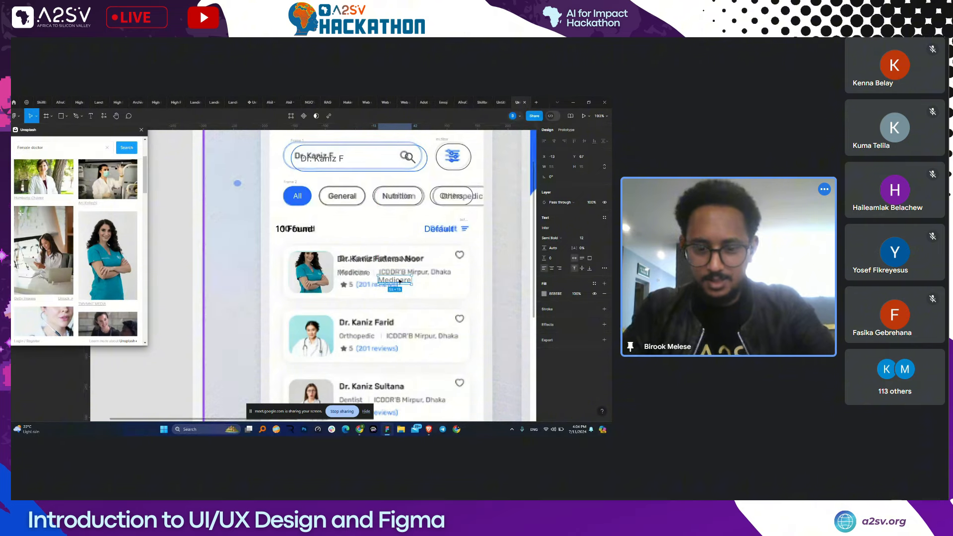
double_click(400, 281)
type("ICDDB")
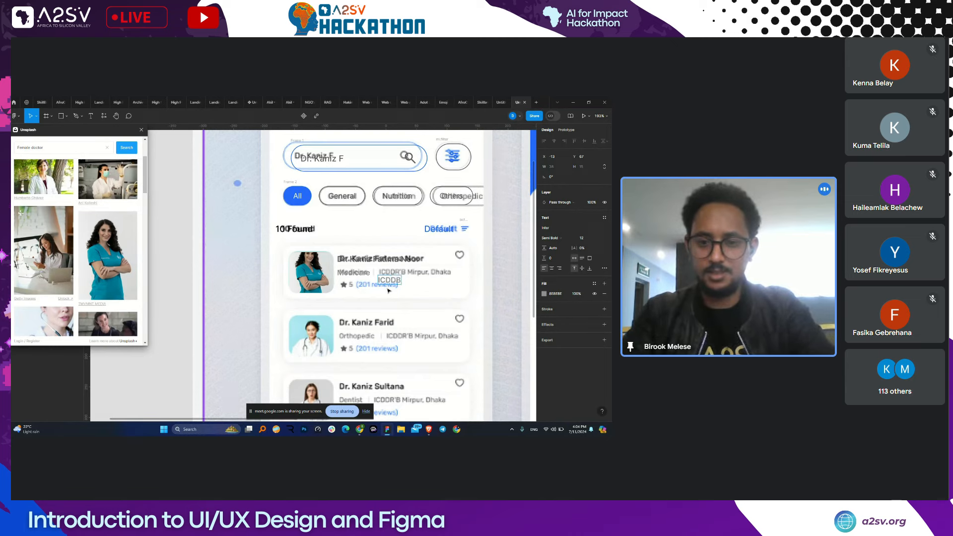
type("DR")
left_click_drag(390, 281, 389, 273)
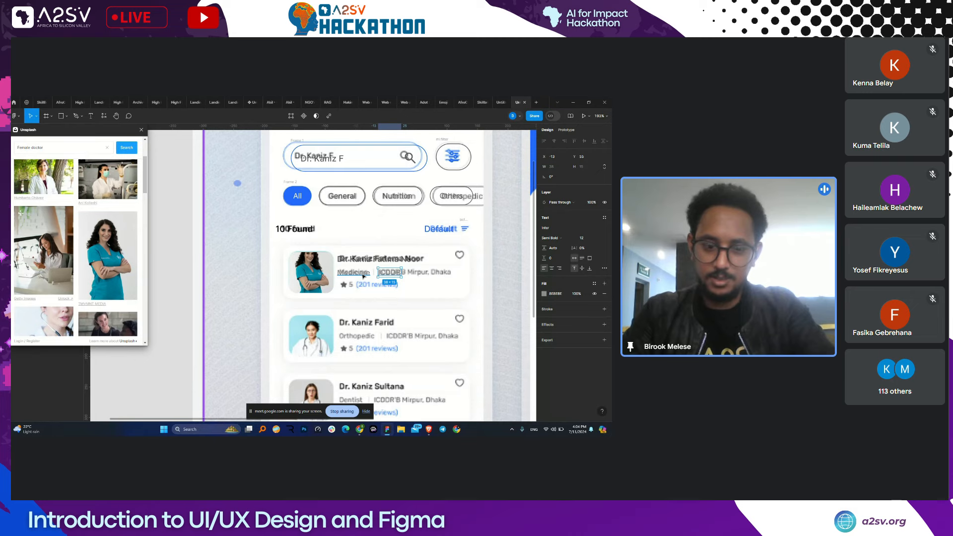
- Wrap the Medicare and ICDDR labels in a frame and copy the star icon beside the card
left_click(362, 275, "shift")
key("shift+a")
scroll(362, 275, "down", 1)
scroll(363, 274, "left", 3)
left_click(197, 237)
left_click_drag(197, 237, 463, 263, "alt")
- Resize the star to 16×16 and fill it with grey BEBEBE sampled by eyedropper
scroll(465, 263, "up", 4)
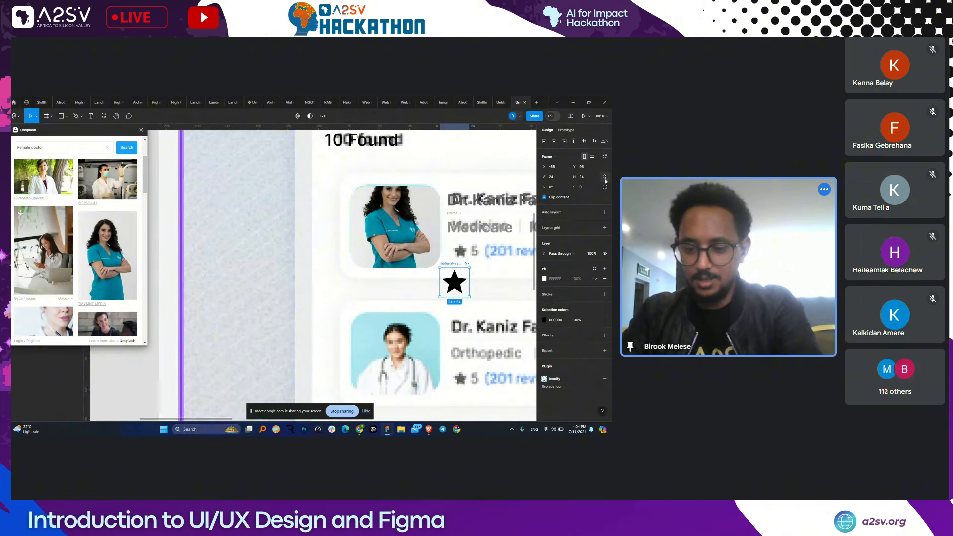
left_click(585, 181)
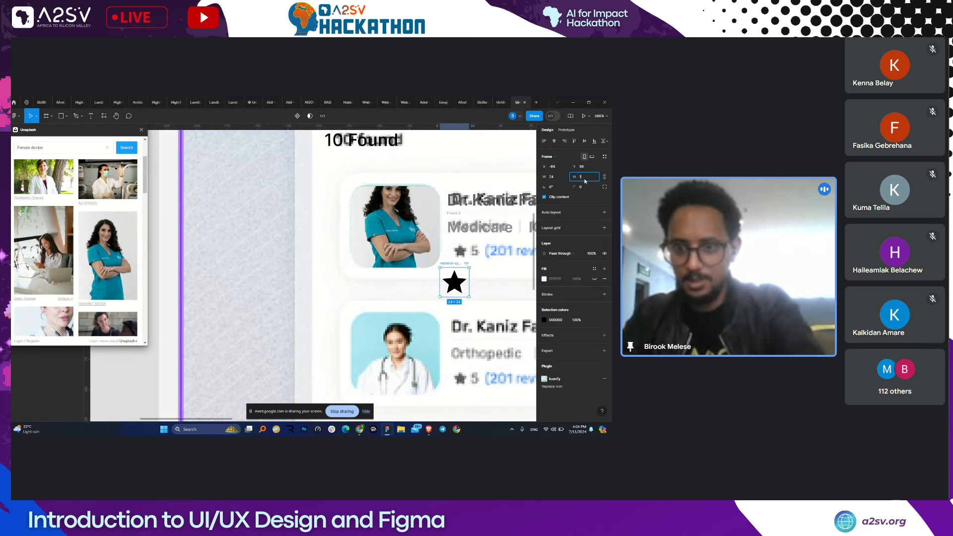
type("16")
key("Return")
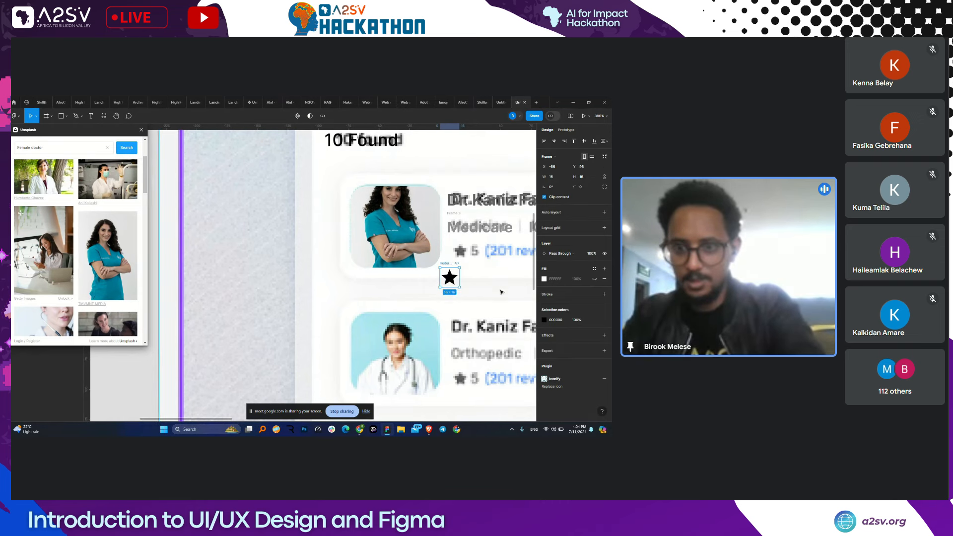
key("i")
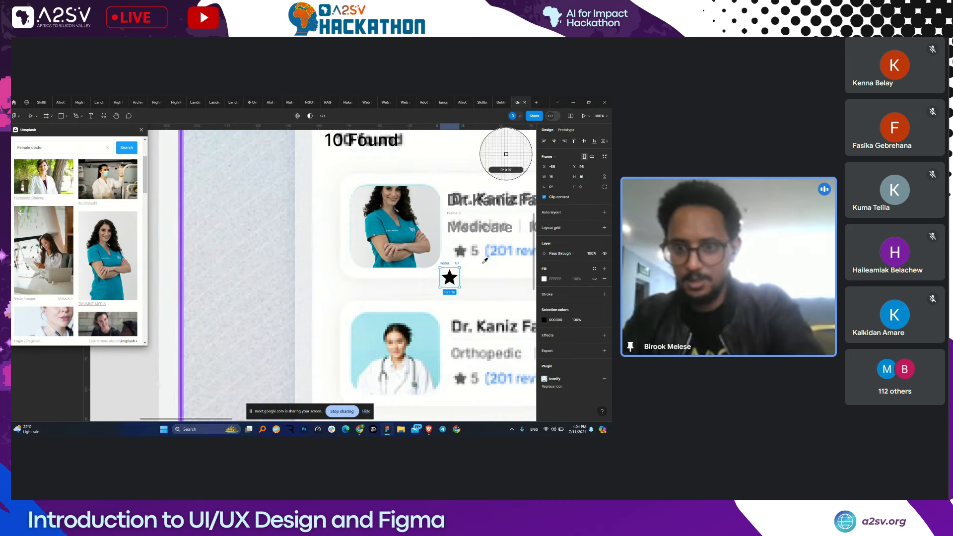
left_click(461, 222)
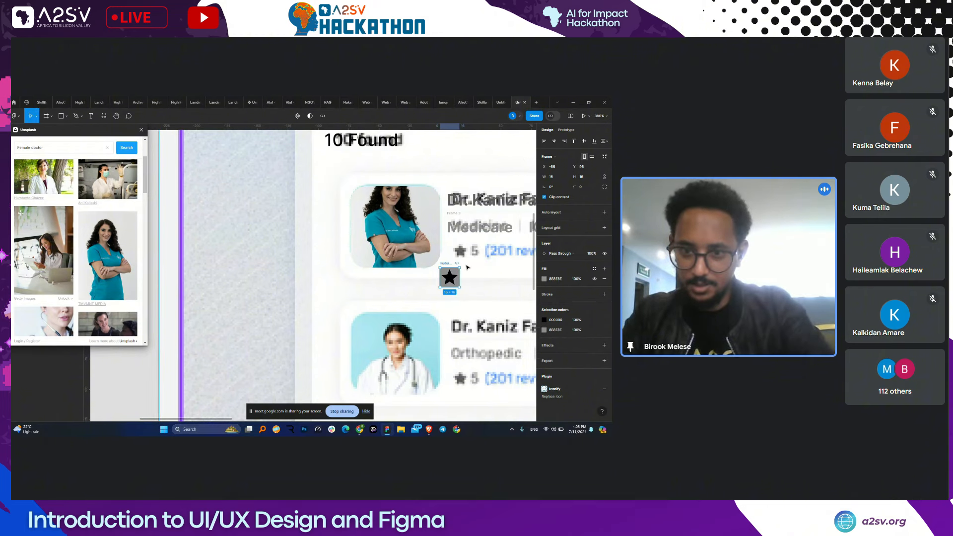
key("i")
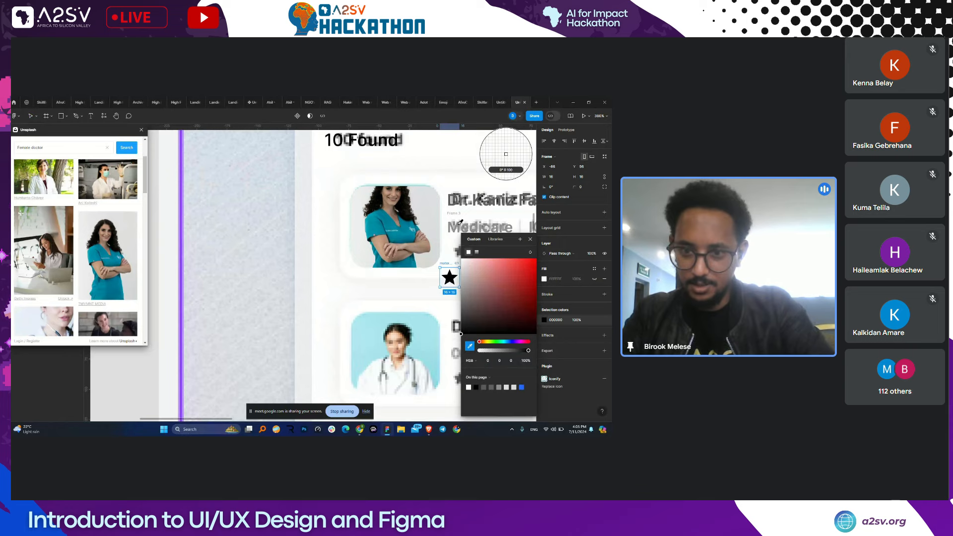
left_click(458, 222)
left_click(424, 290)
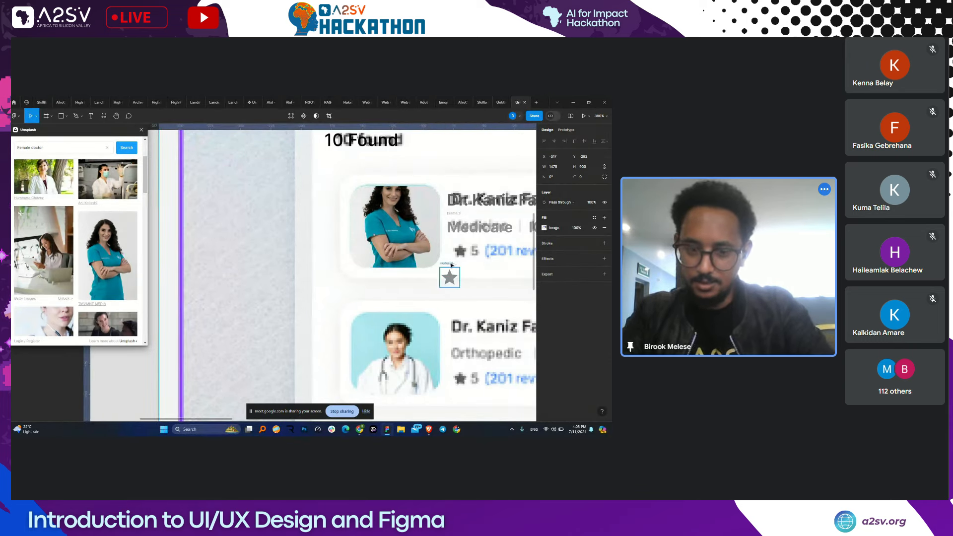
- Move the grey star down onto the first card's rating row
left_click(451, 264)
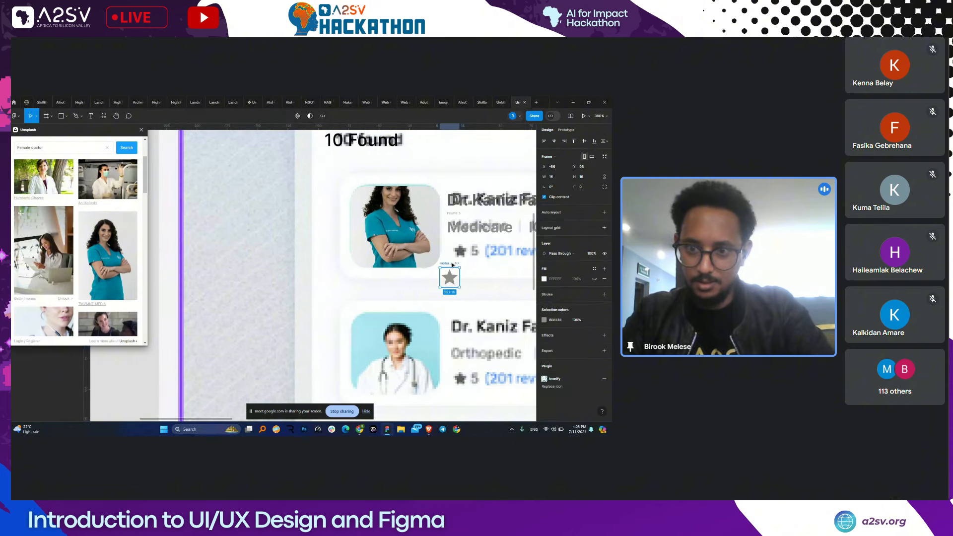
left_click_drag(451, 265, 462, 241)
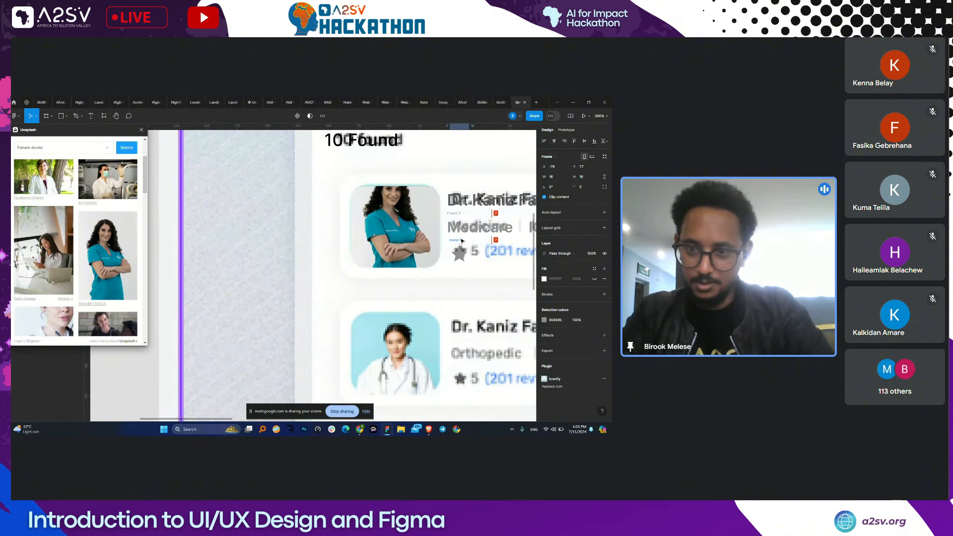
left_click(470, 229)
scroll(481, 248, "right", 1)
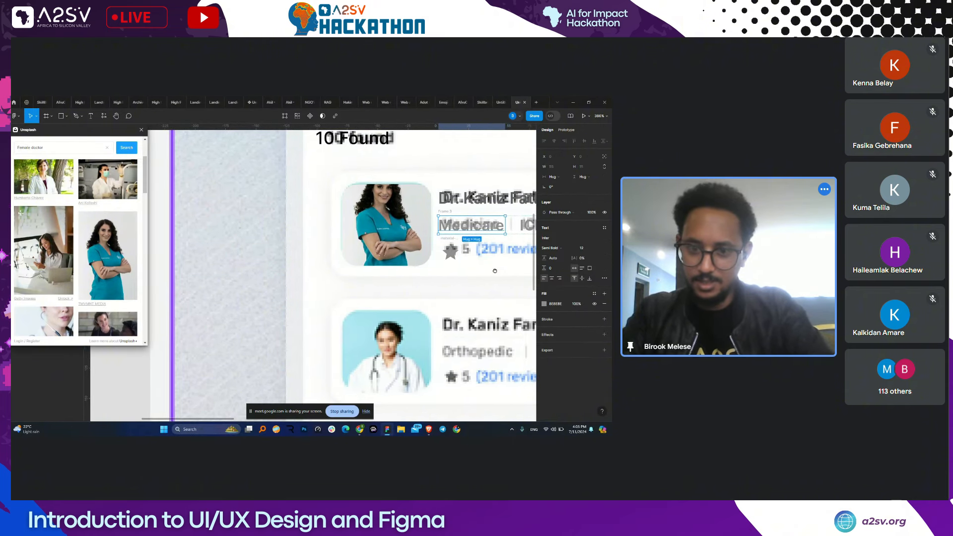
- Copy Medicare as a Primary-coloured '5(201 reviews)' label aligned beside the star
left_click_drag(468, 225, 478, 267)
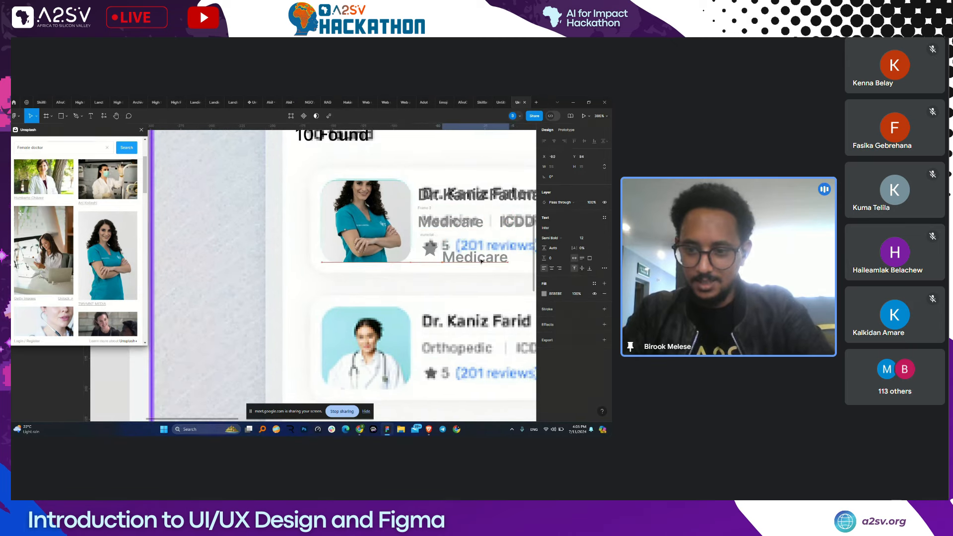
double_click(481, 258)
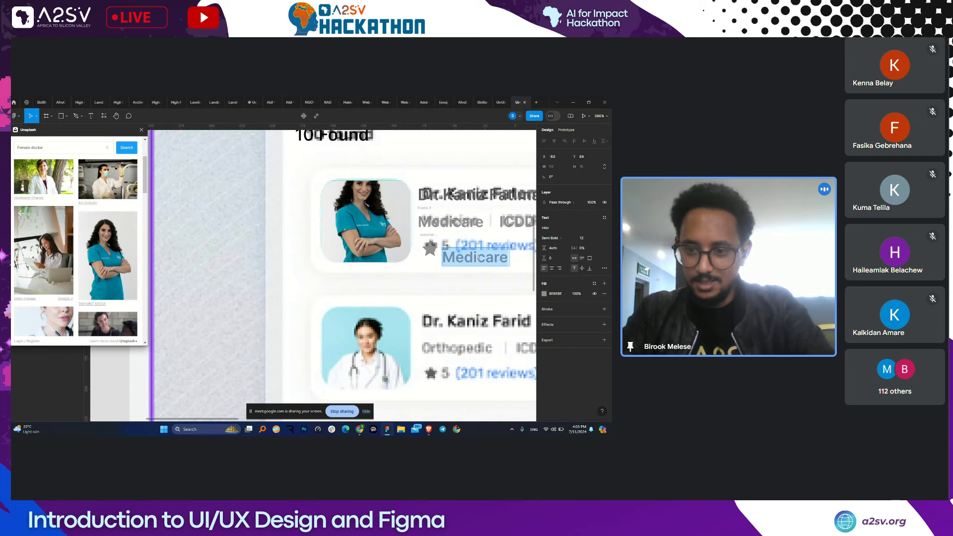
scroll(479, 258, "right", 1)
type("5(201)")
key("Left")
type("r")
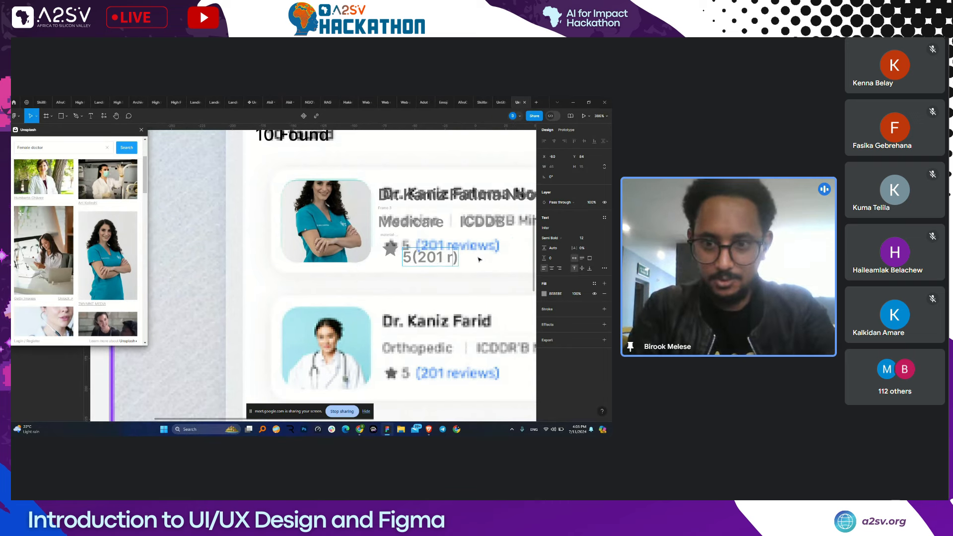
type("eview")
type("s")
key("ctrl+a")
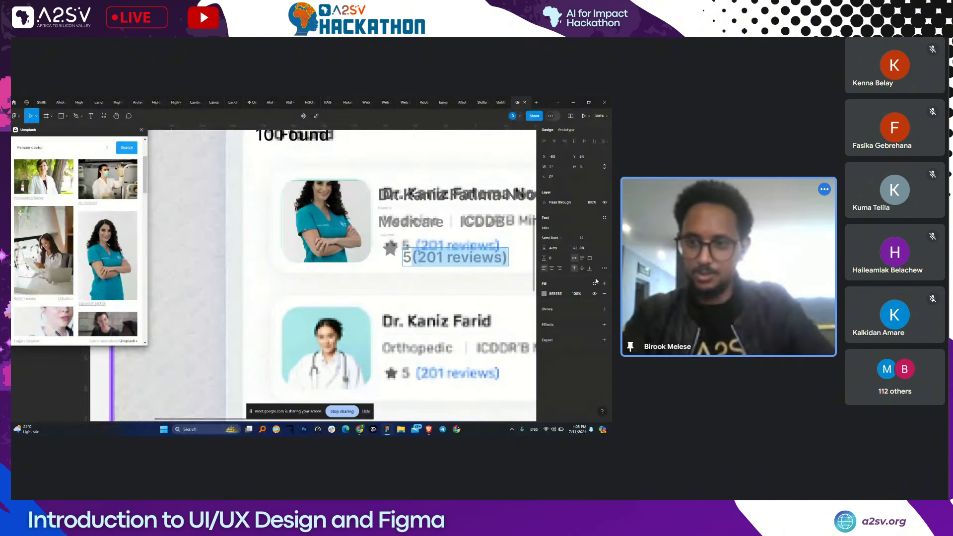
left_click(595, 283)
left_click(470, 311)
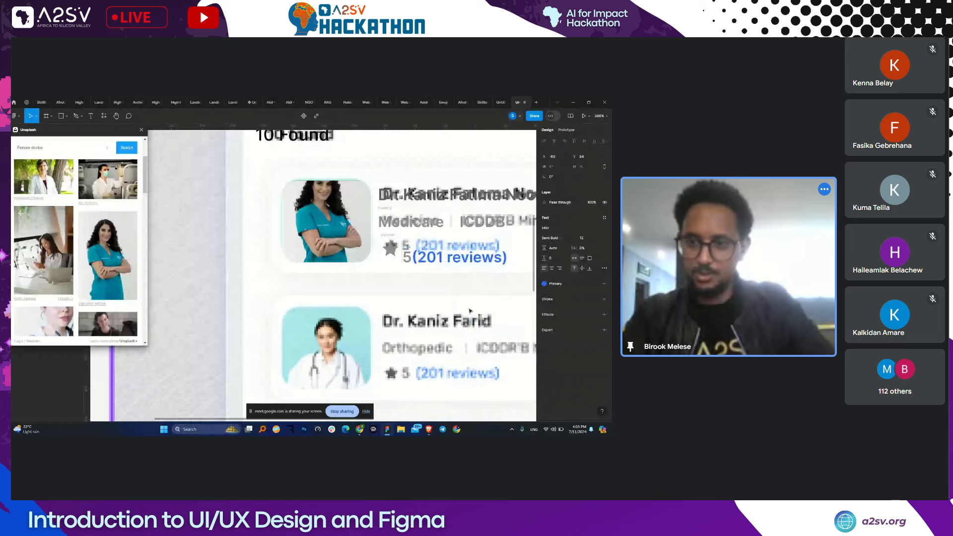
left_click_drag(427, 257, 426, 250)
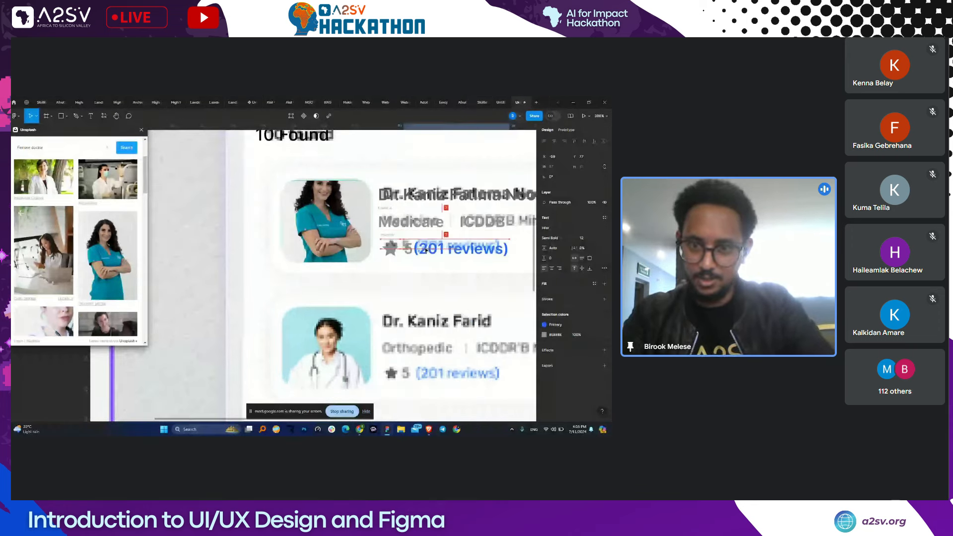
- Wrap the reviews text in an auto-layout frame and select it with Frame 3 and the name
key("shift+a")
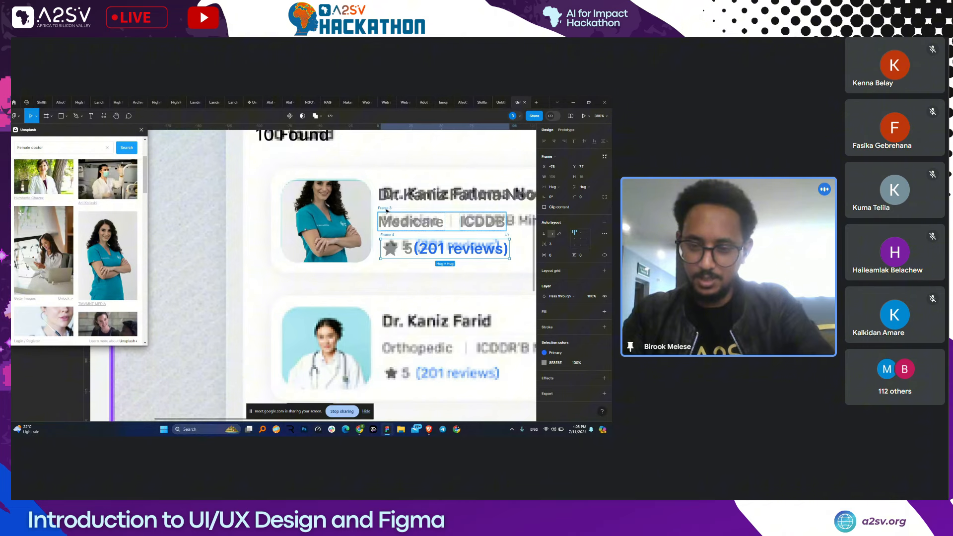
left_click(386, 210, "shift")
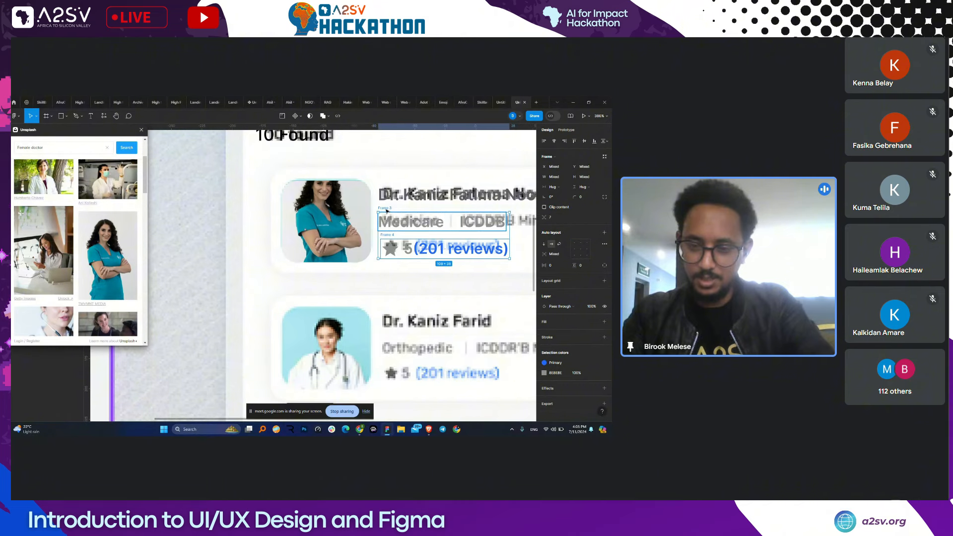
scroll(387, 211, "right", 2)
left_click(460, 216, "shift")
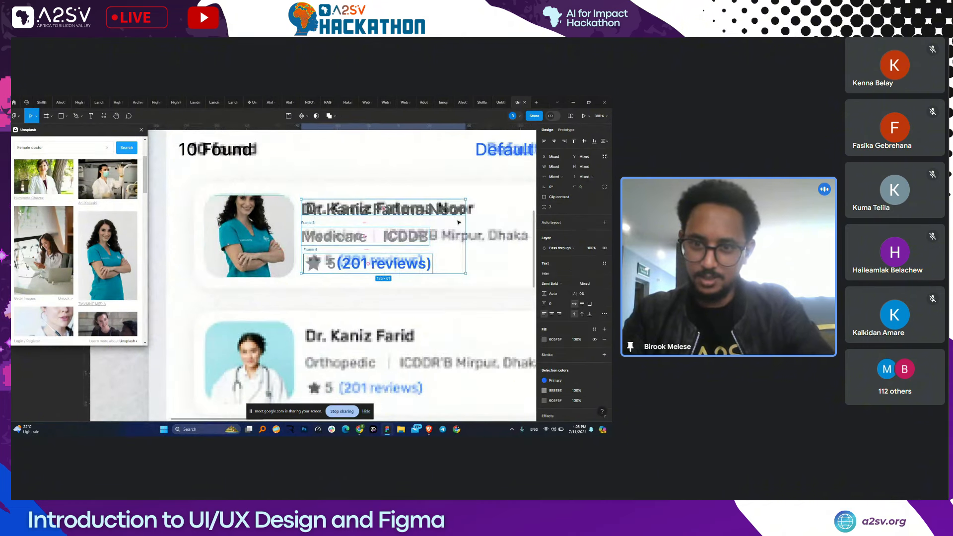
scroll(460, 218, "down", 3)
scroll(502, 225, "down", 5)
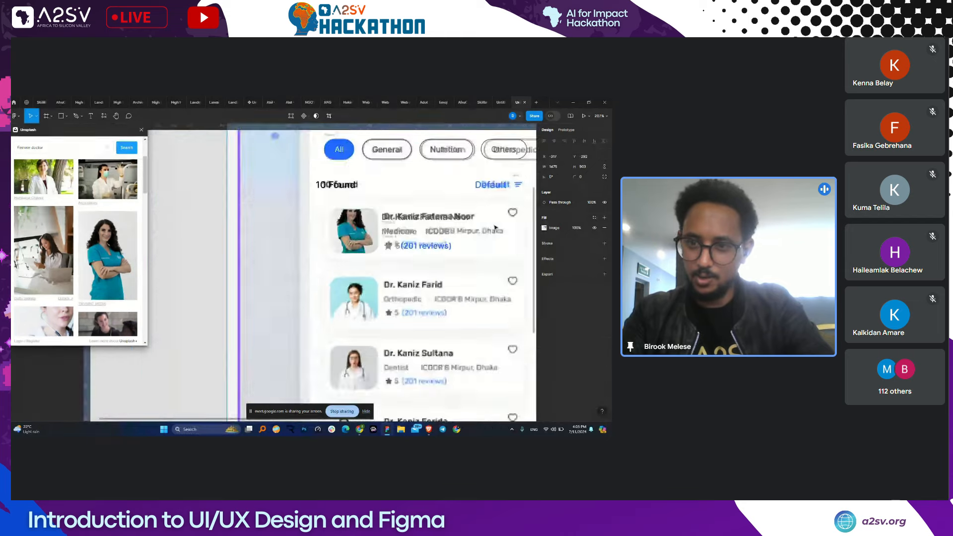
left_click(251, 221)
scroll(251, 218, "up", 1)
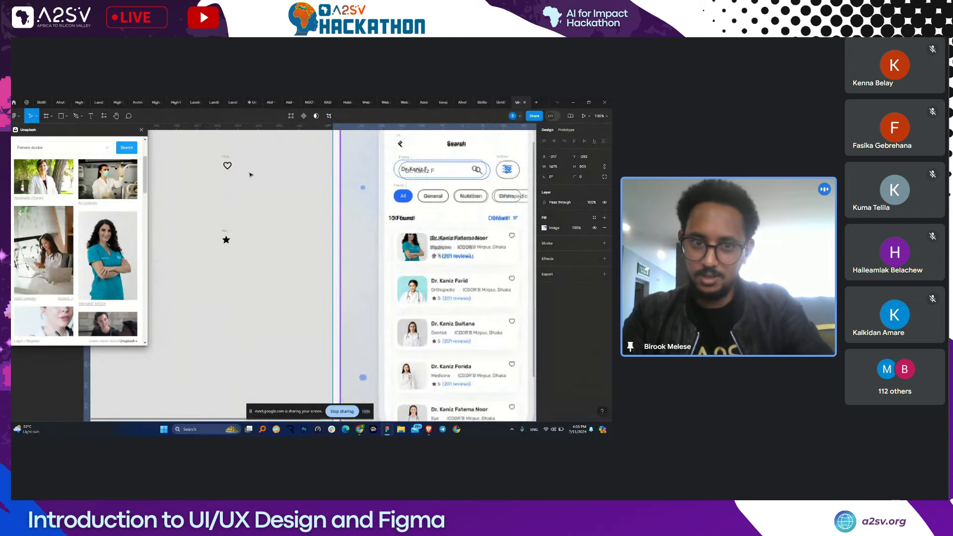
left_click(228, 163)
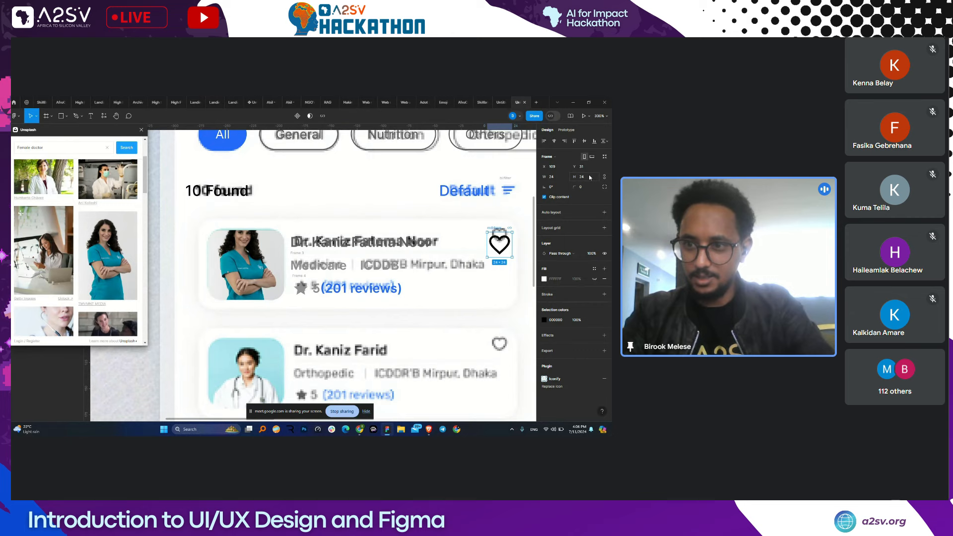
- Resize the heart icon to 18×18 and move it into the first card's top-right corner
left_click(589, 177)
type("18")
key("Return")
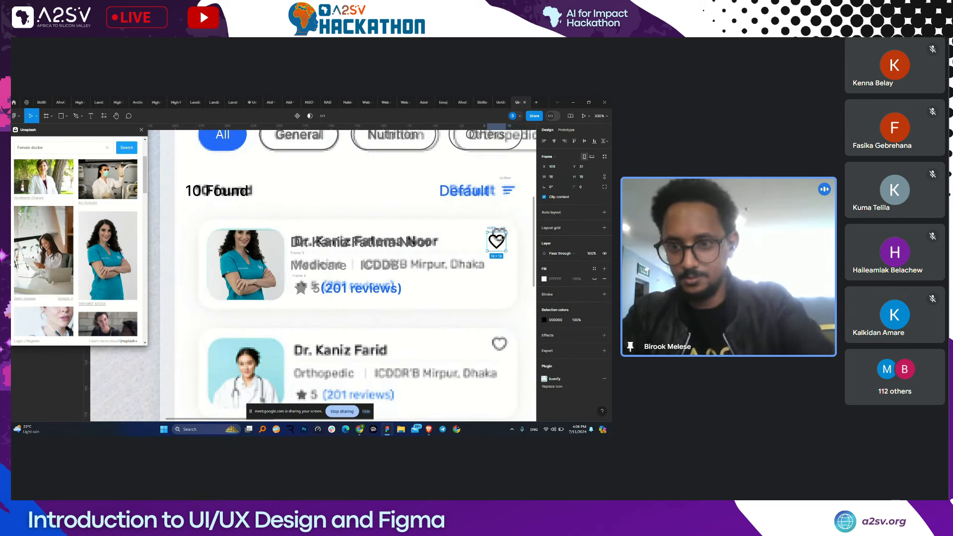
left_click_drag(490, 230, 494, 223)
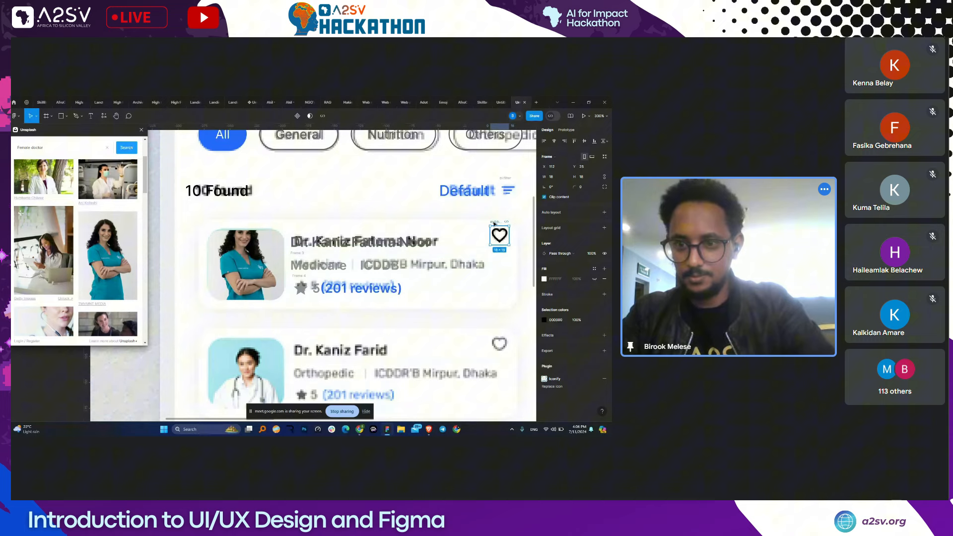
- Recolour the heart with the star's light grey, then select it together with the reviews text
left_click(543, 320)
key("i")
left_click(506, 150)
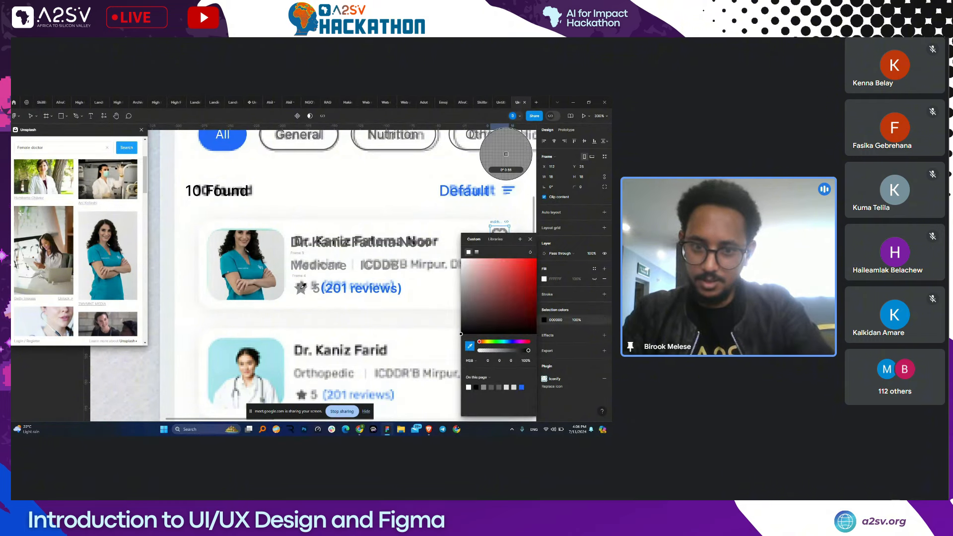
left_click(405, 321)
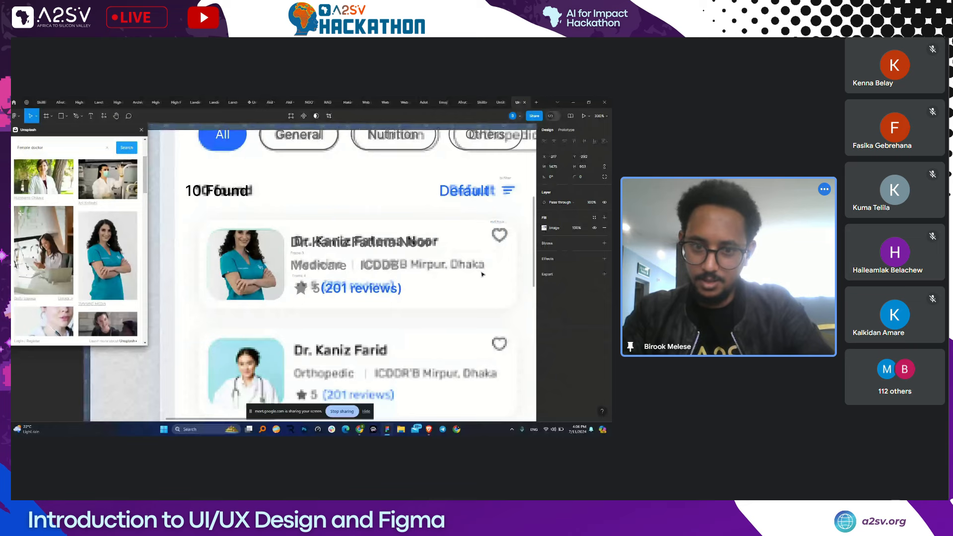
left_click(500, 235)
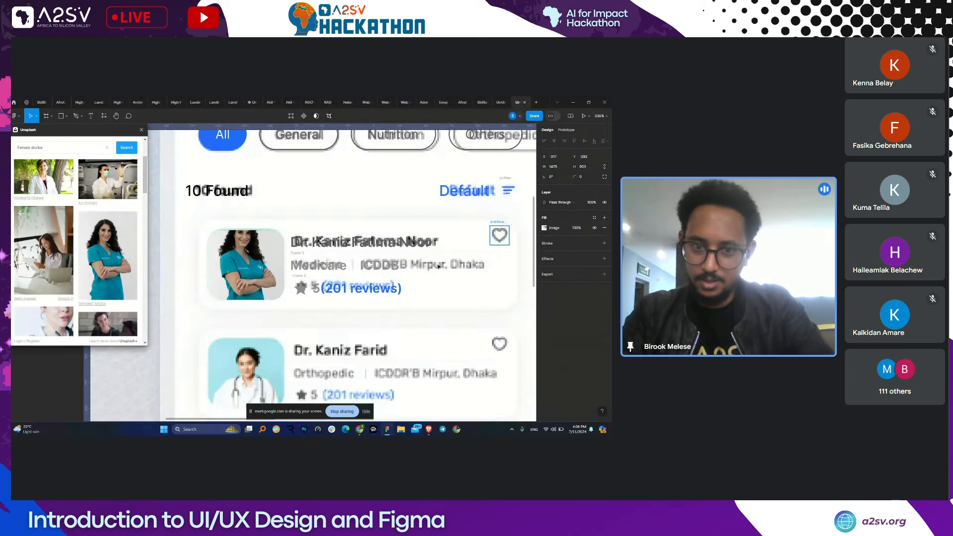
left_click(366, 290, "shift")
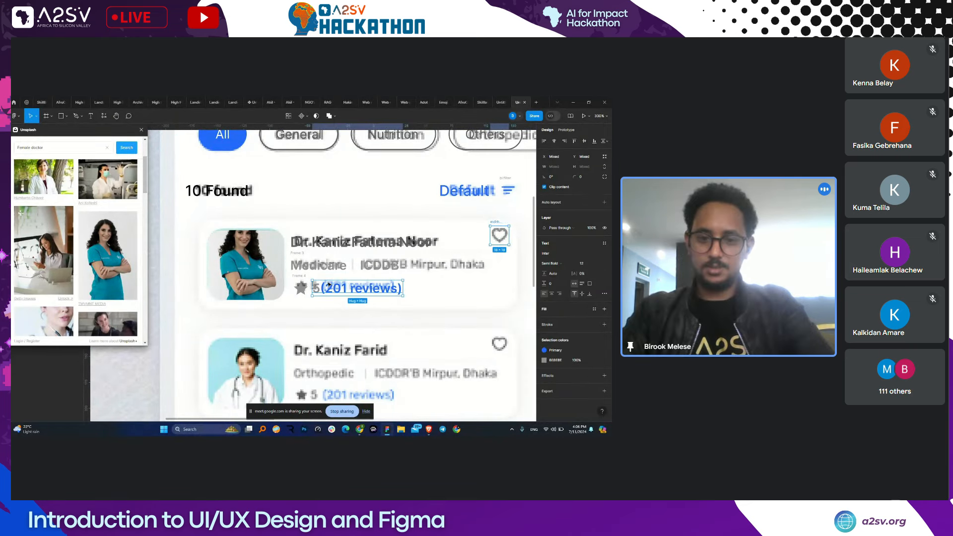
- Wrap the doctor's name and heart icon into an auto-layout row, undoing an extra vertical wrapper
left_click(300, 276)
left_click(299, 254, "shift")
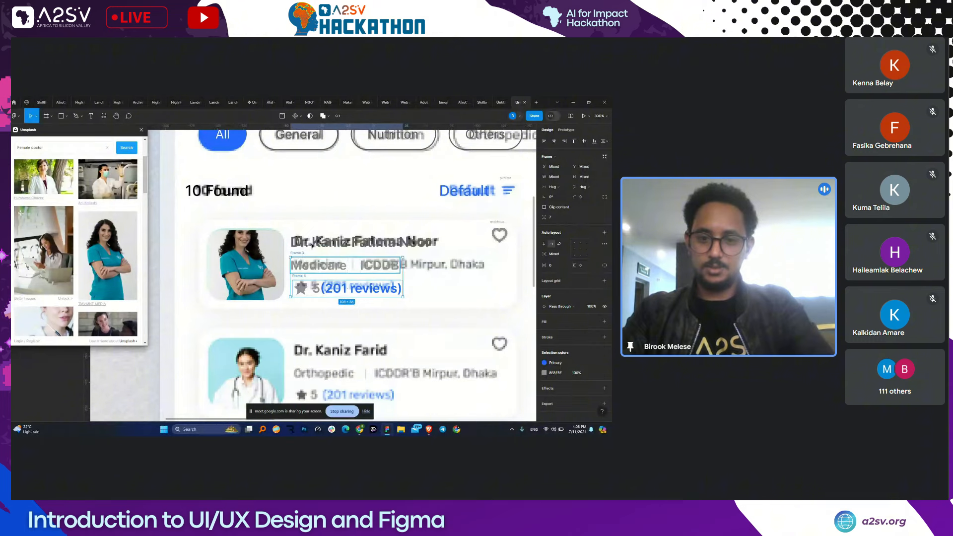
left_click(309, 241, "shift")
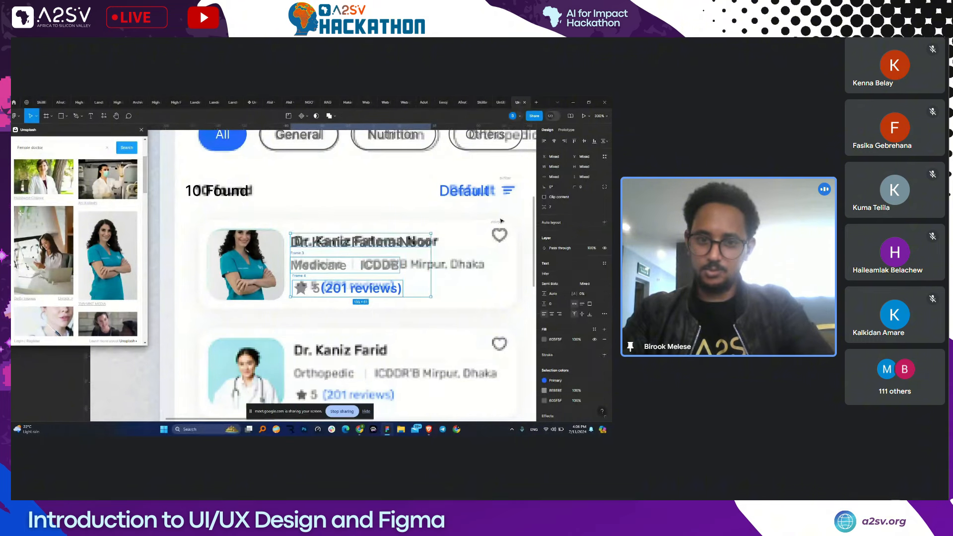
left_click(497, 222, "shift")
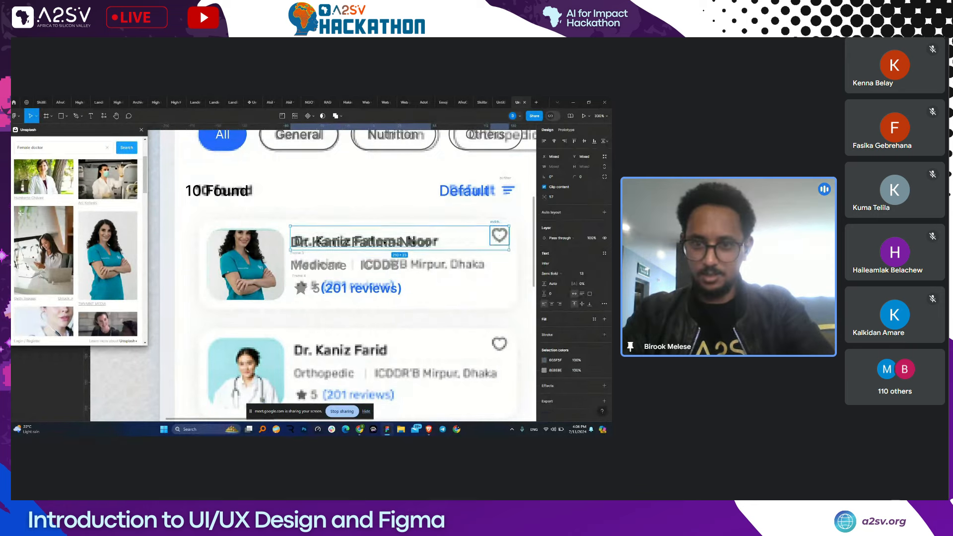
key("shift+a")
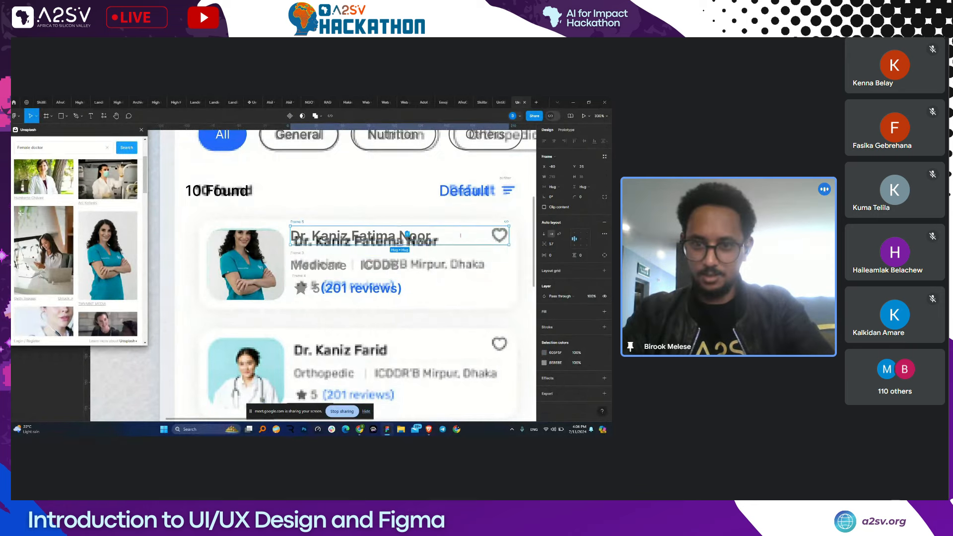
left_click(298, 254, "shift")
key("shift+a")
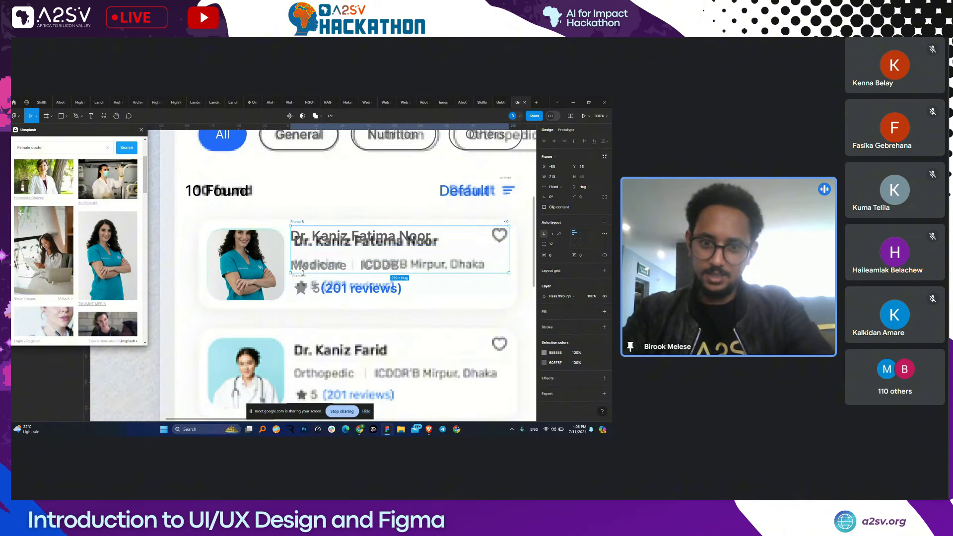
key("ctrl+z")
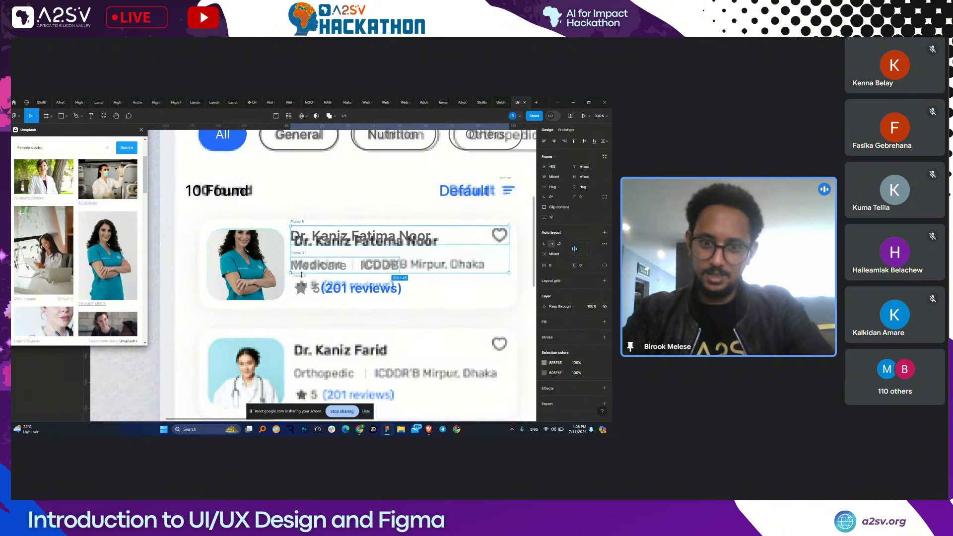
- Set the text column spacing to 8 and wrap photo and text in horizontal auto layout
left_click(315, 269)
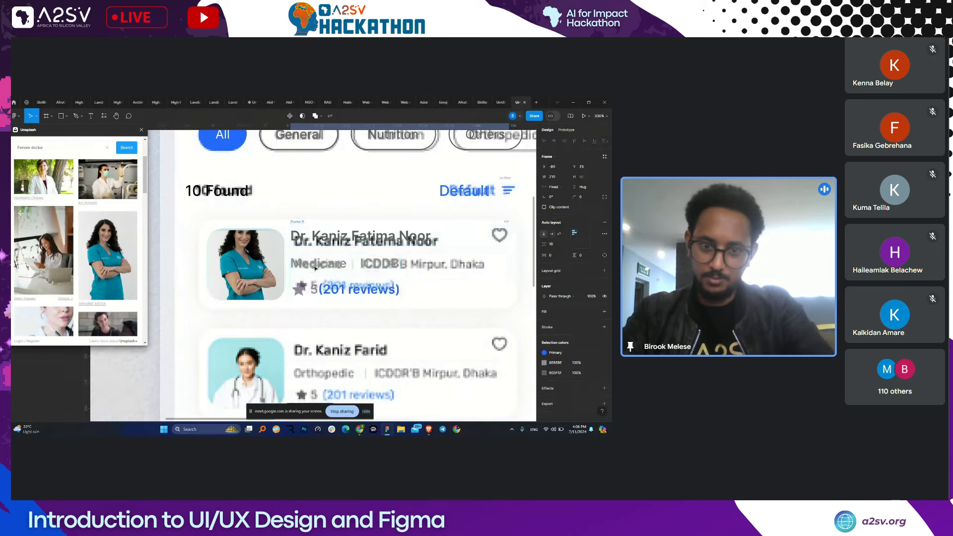
left_click(554, 244)
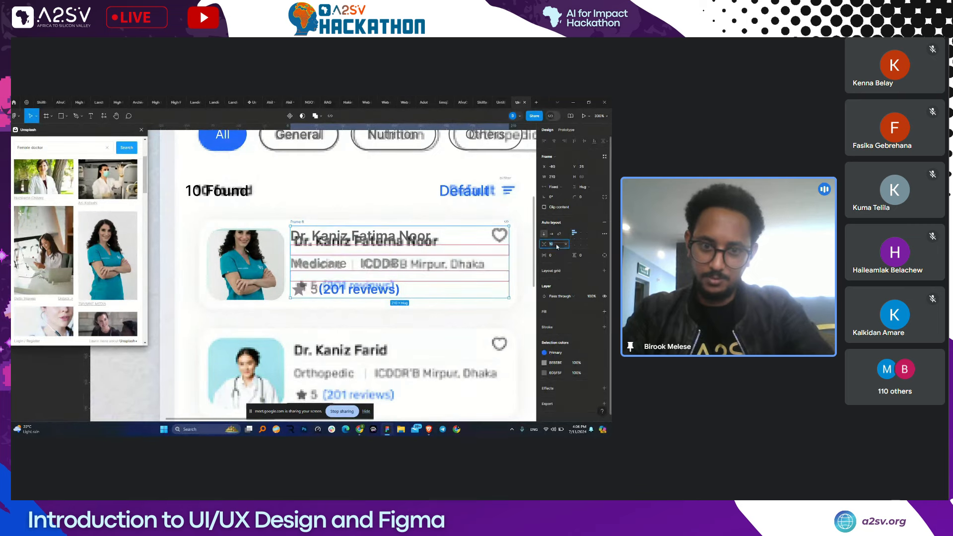
type("8")
key("Return")
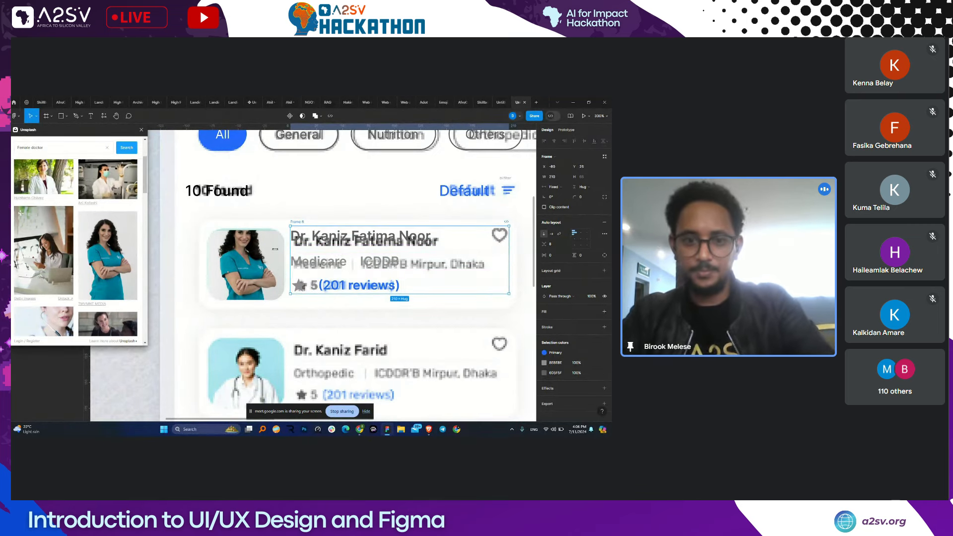
left_click(274, 244, "shift")
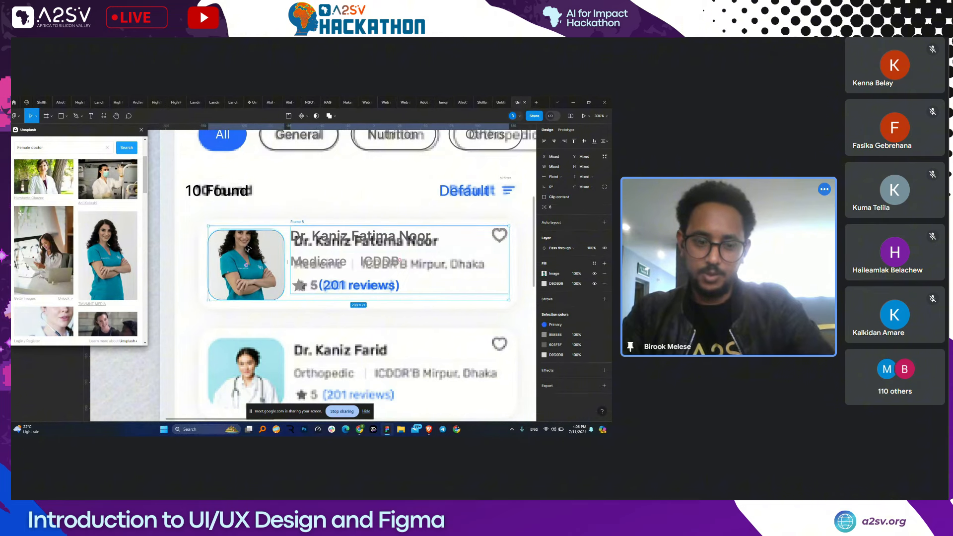
key("shift+a")
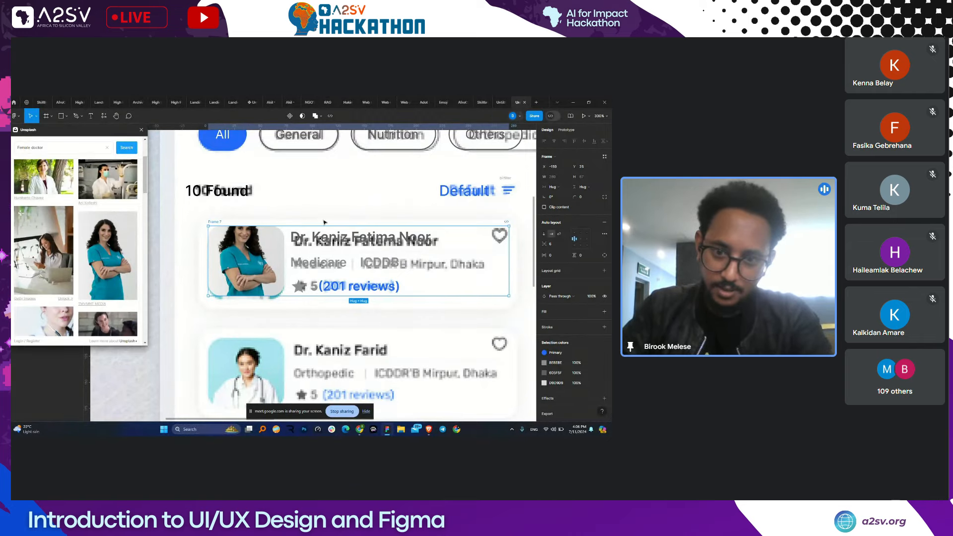
- Give the card frame horizontal and vertical padding of 12
left_click(554, 258)
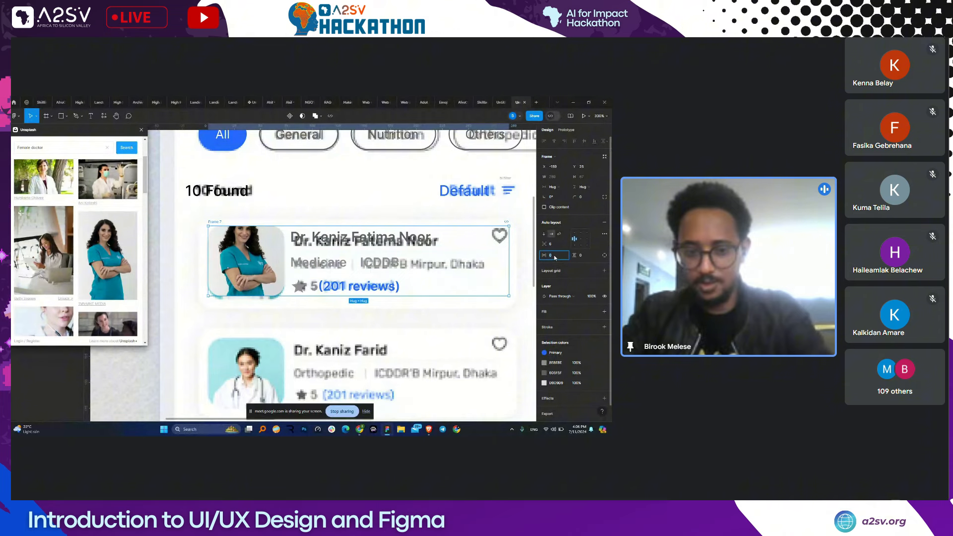
type("12")
left_click(590, 257)
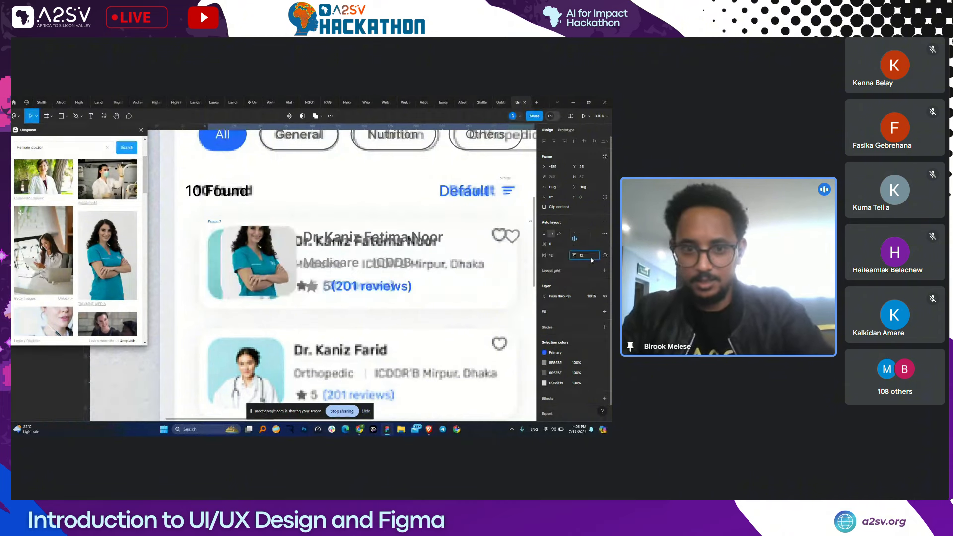
type("12")
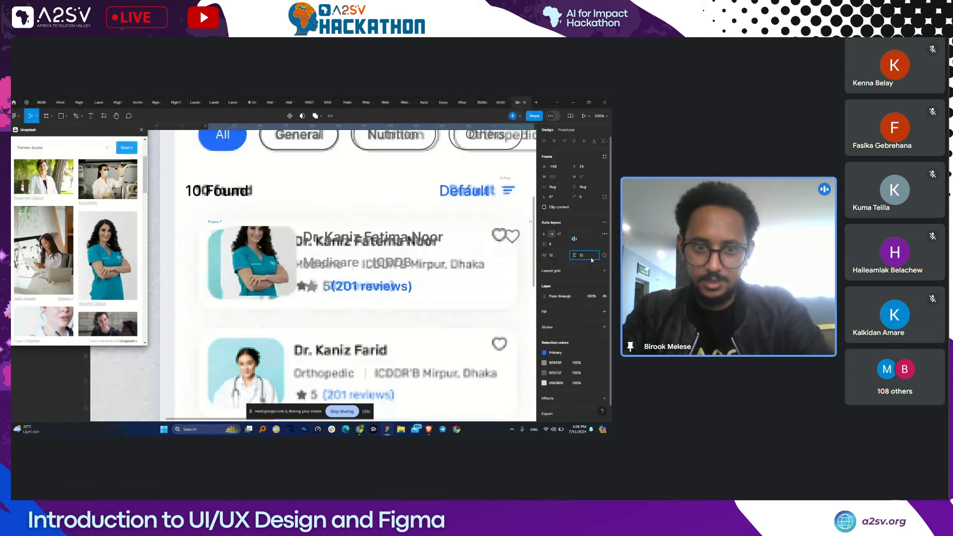
- Add a white fill to the card sampled from the canvas
left_click(604, 311)
left_click(544, 322)
left_click(469, 346)
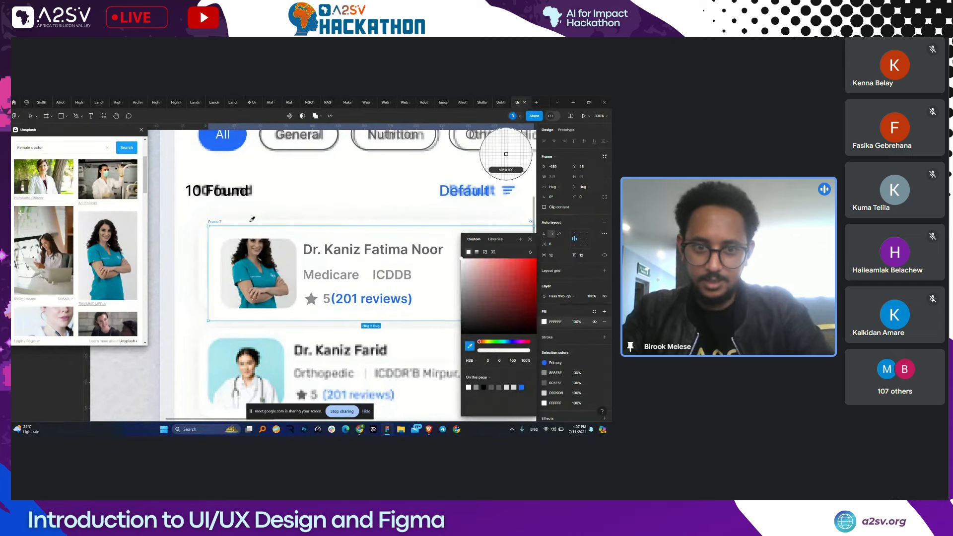
left_click(252, 219)
- Set the card's corner radius to 12 and nudge it slightly left and up
left_click(585, 197)
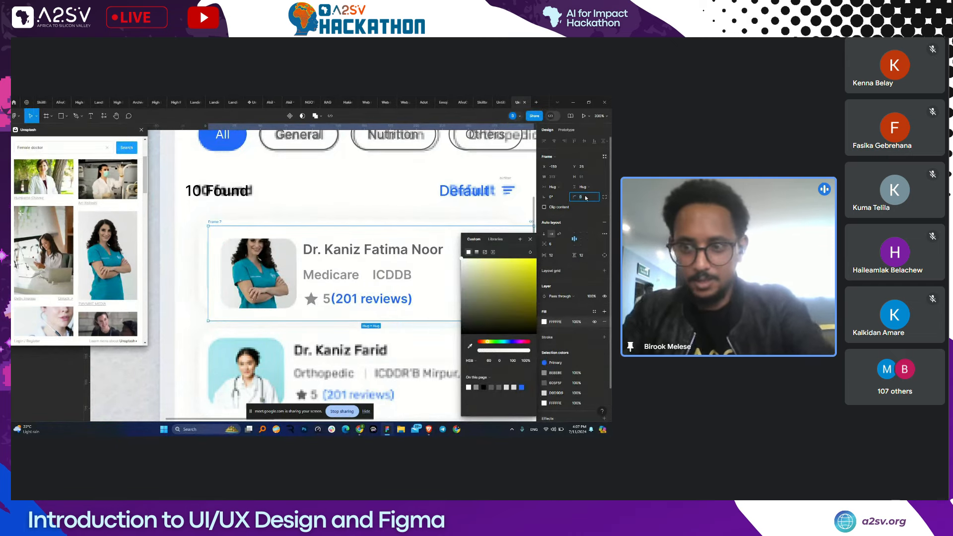
type("12")
key("Return")
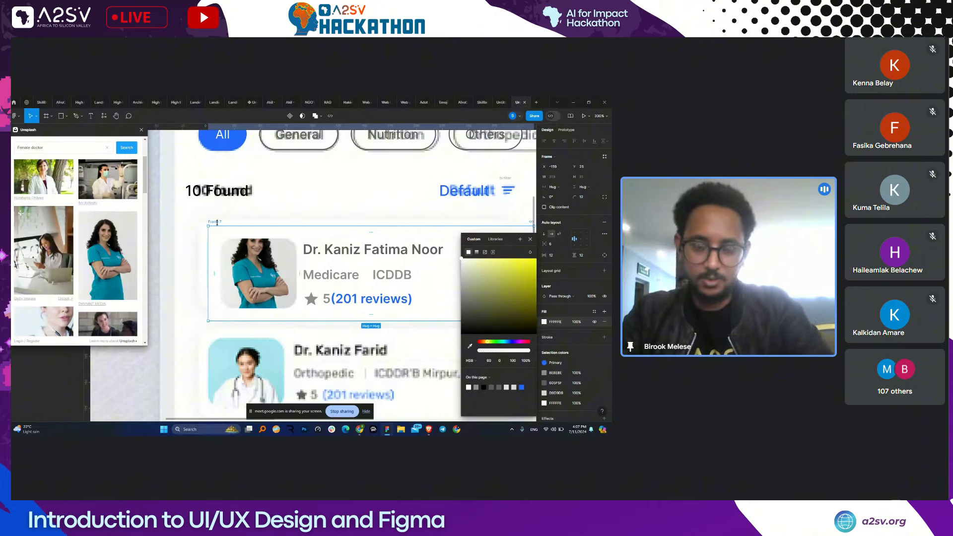
left_click_drag(217, 223, 181, 219)
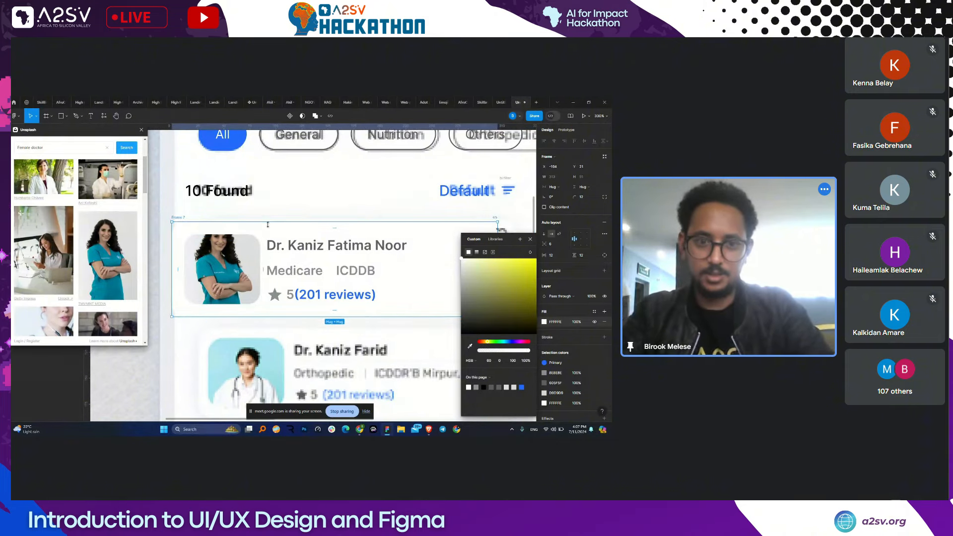
scroll(267, 225, "down", 5)
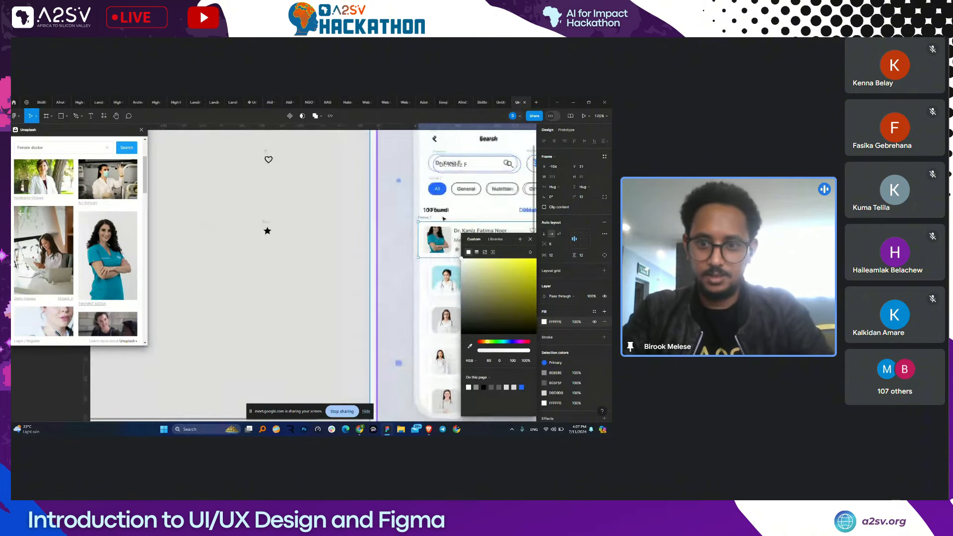
- Move the card onto empty canvas and rename its frame 'Doctor card'
left_click_drag(444, 218, 311, 272)
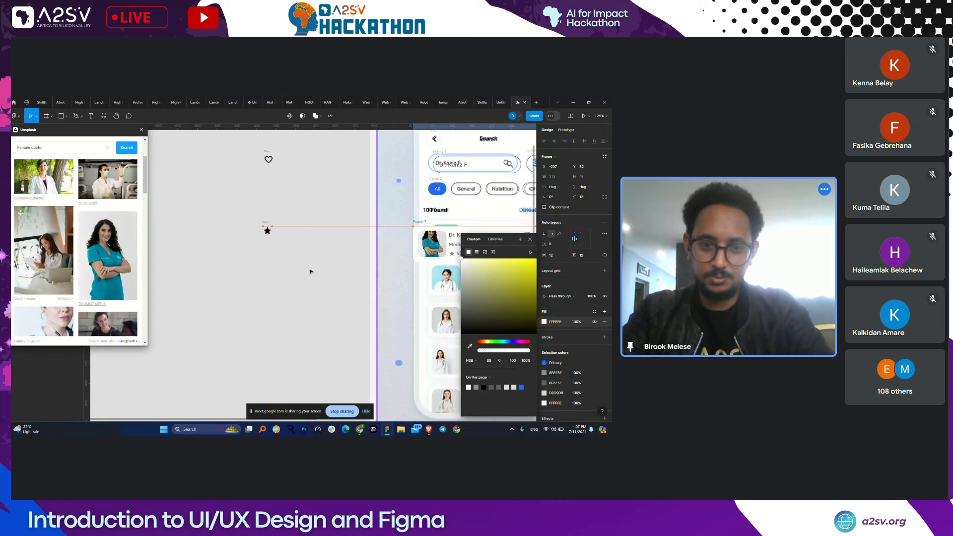
left_click(295, 311)
scroll(294, 312, "up", 3)
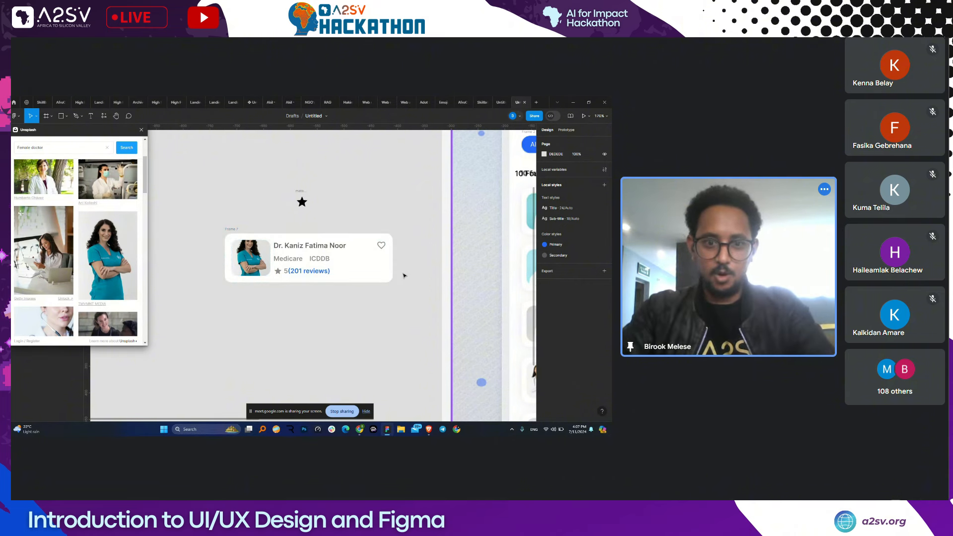
left_click(347, 251)
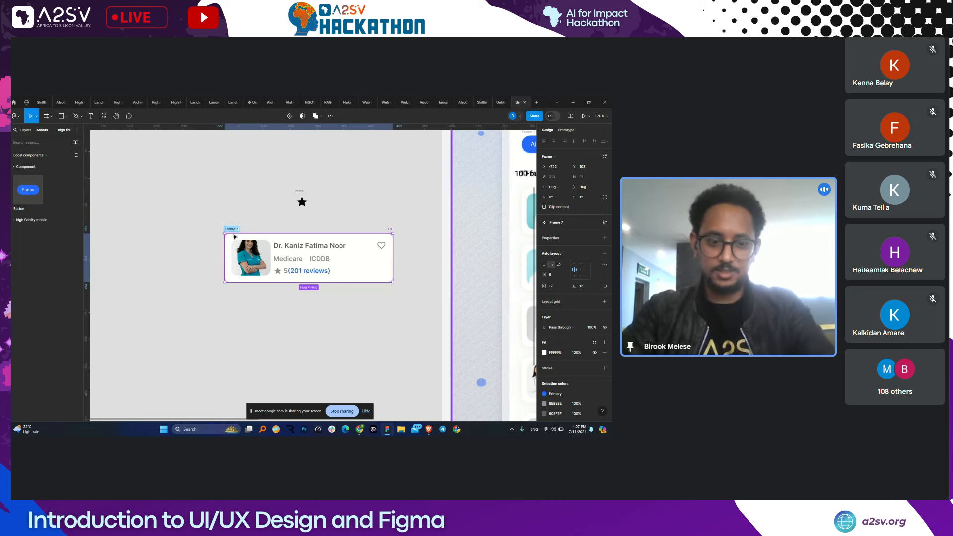
type("Doctor")
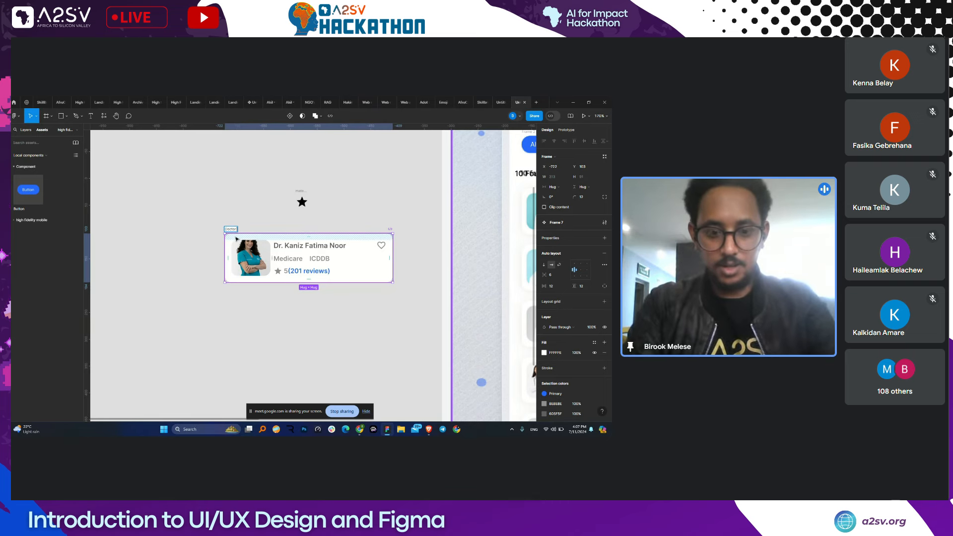
type(" card")
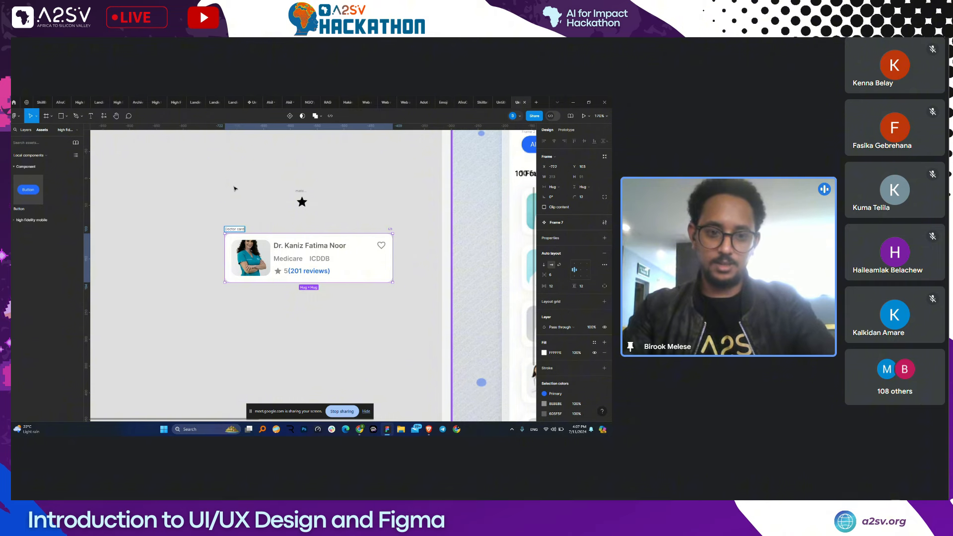
key("Return")
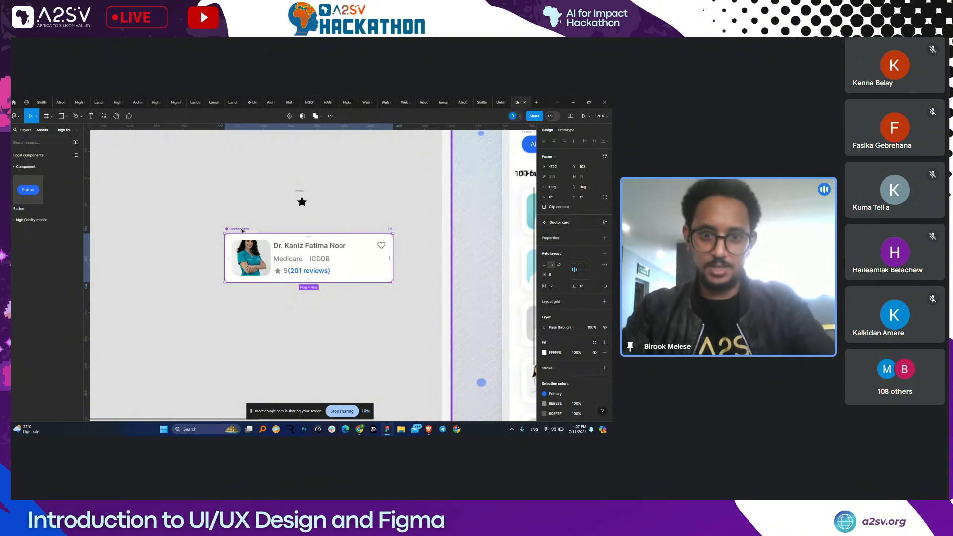
- Move the Doctor card component to another page and bring the phone mockups back into view
right_click(238, 230)
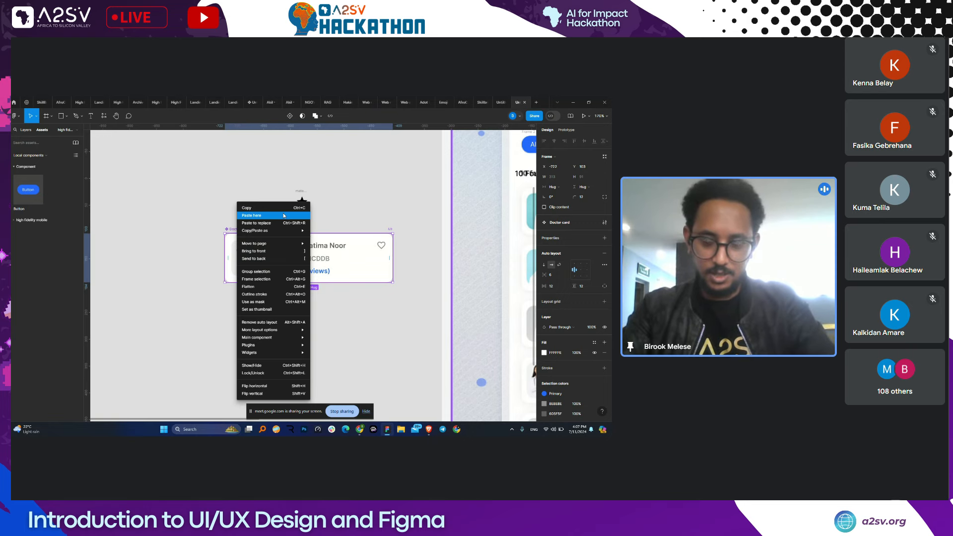
mouse_move(278, 243)
left_click(329, 245)
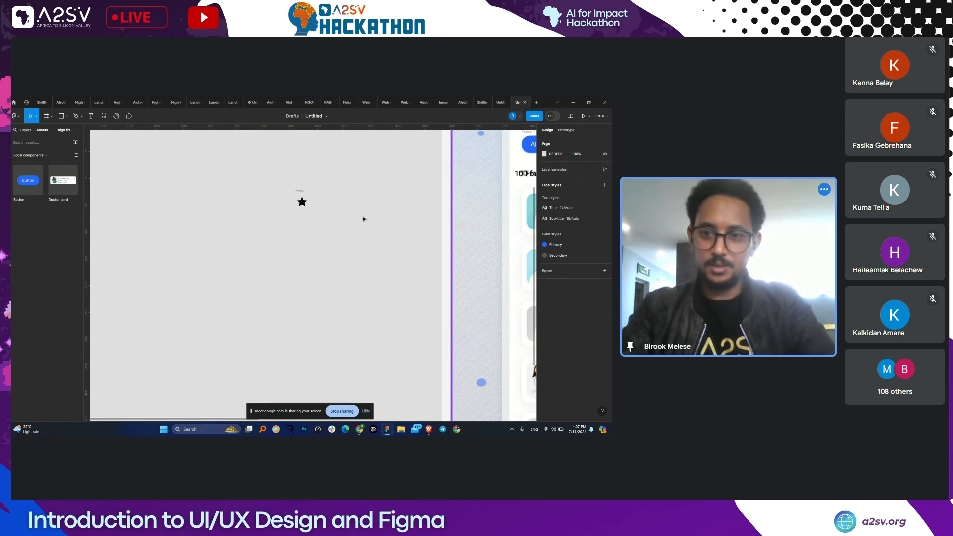
left_click_drag(368, 219, 105, 271)
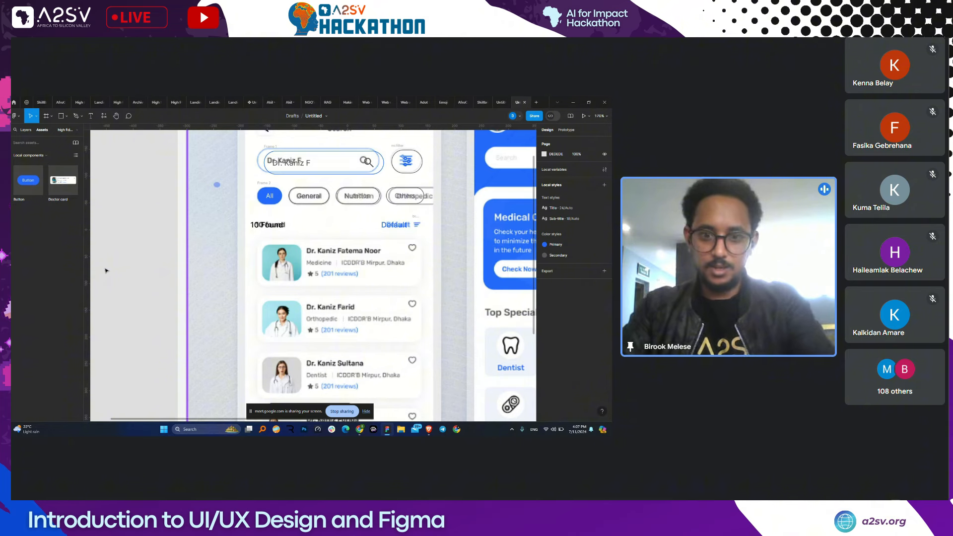
scroll(311, 295, "up", 1)
- Paste two Doctor card instances, stack them in an auto-layout frame beside the phone screen
key("r")
key("v")
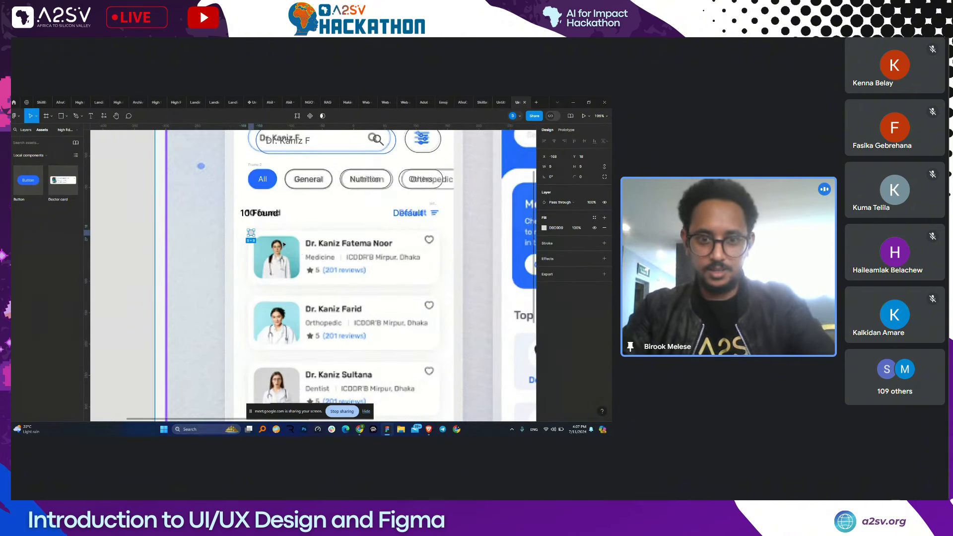
key("ctrl+v")
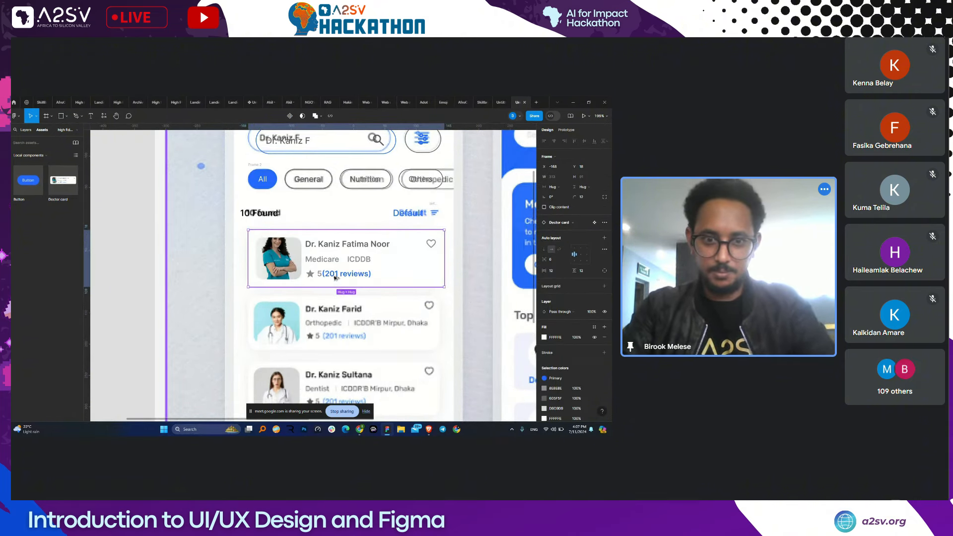
left_click_drag(336, 277, 337, 333)
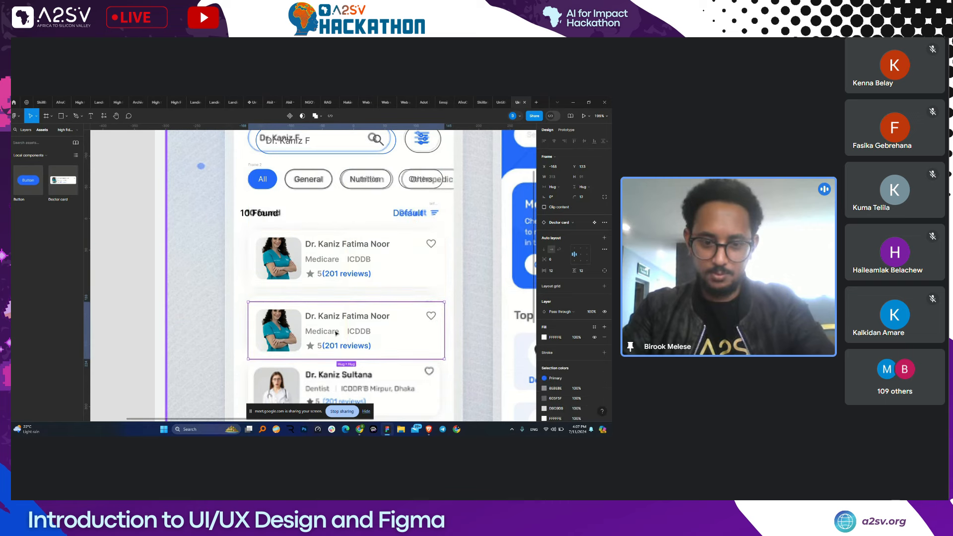
left_click(291, 275, "shift")
key("shift+a")
scroll(291, 274, "down", 1)
scroll(291, 275, "left", 2)
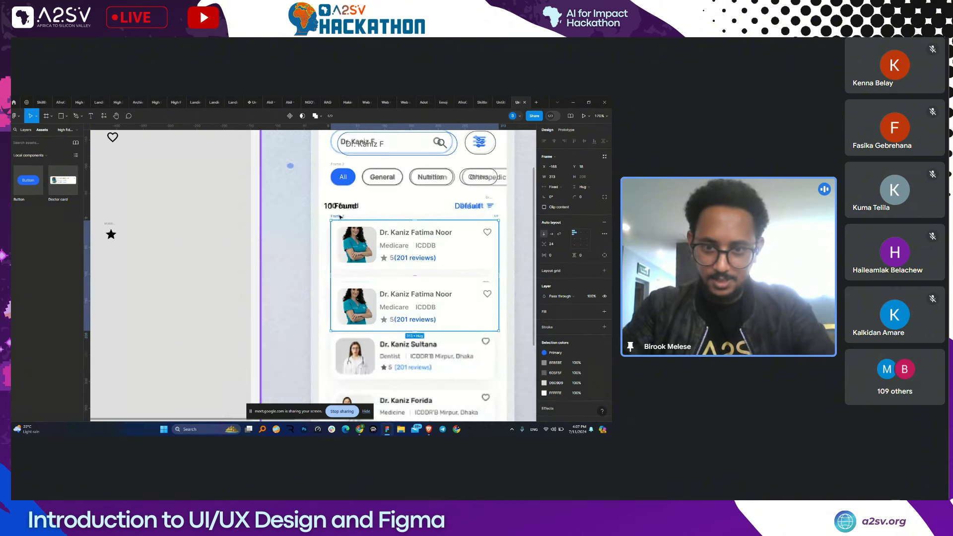
left_click_drag(477, 253, 299, 260)
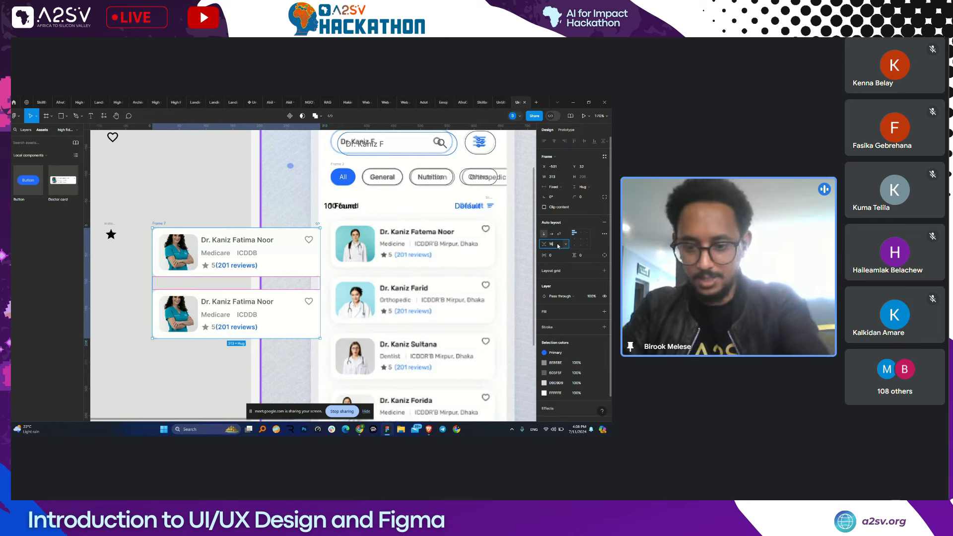
- Set the card spacing to 16 and duplicate cards until the stack holds five
left_click_drag(545, 245, 540, 249)
left_click(233, 306)
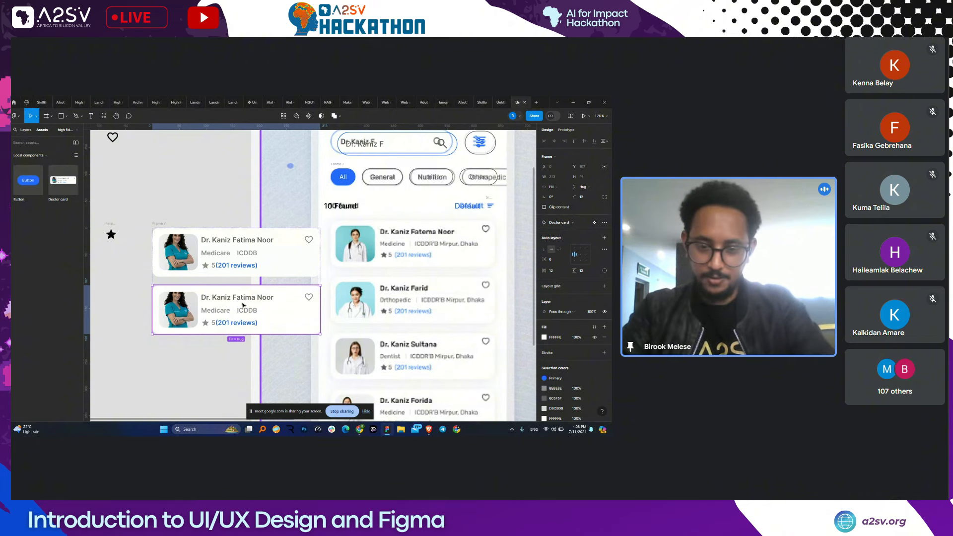
scroll(243, 304, "down", 3)
key("ctrl+d")
key("ctrl+d")
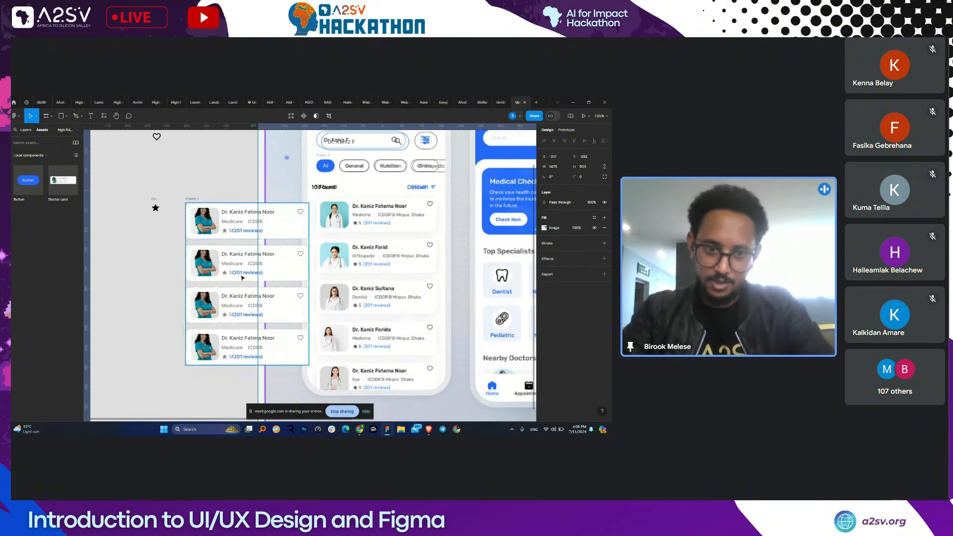
left_click(233, 342)
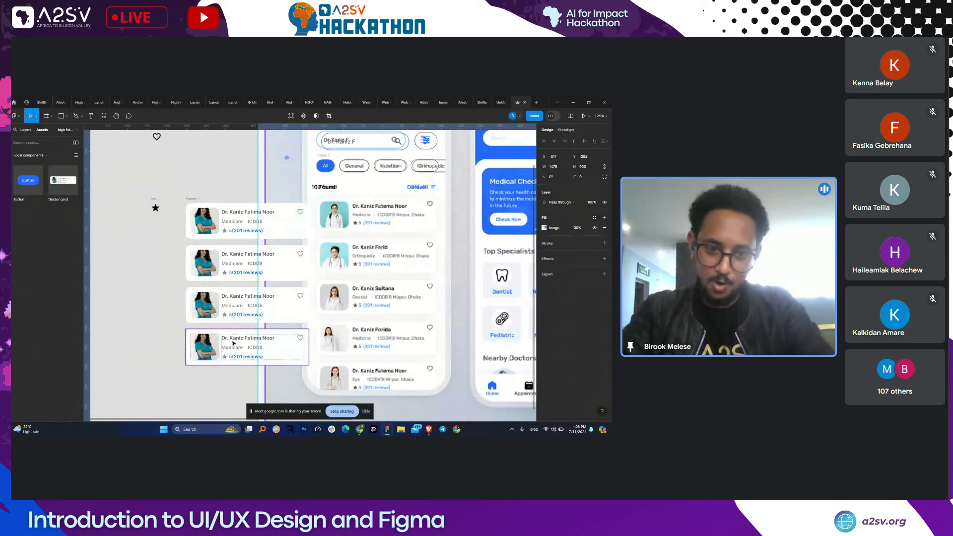
left_click(234, 342)
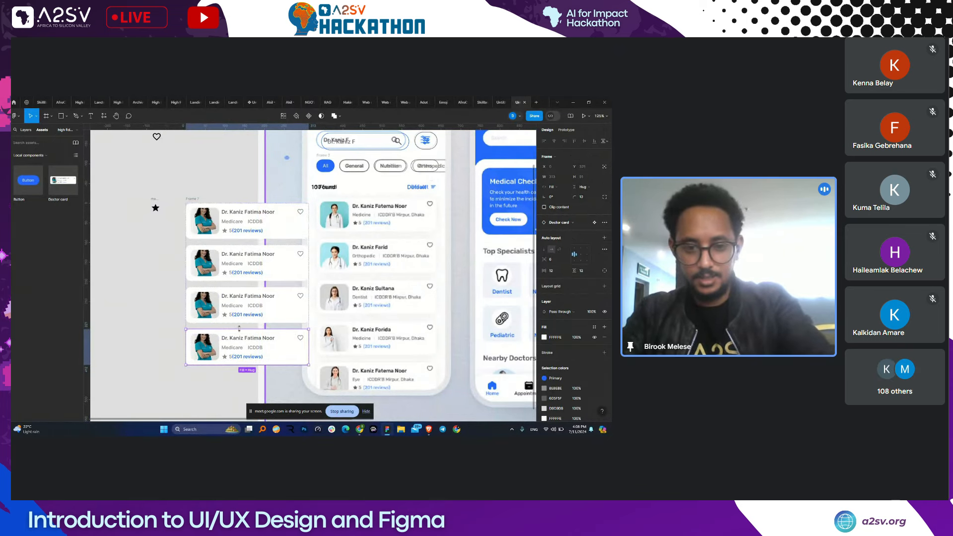
key("ctrl+d")
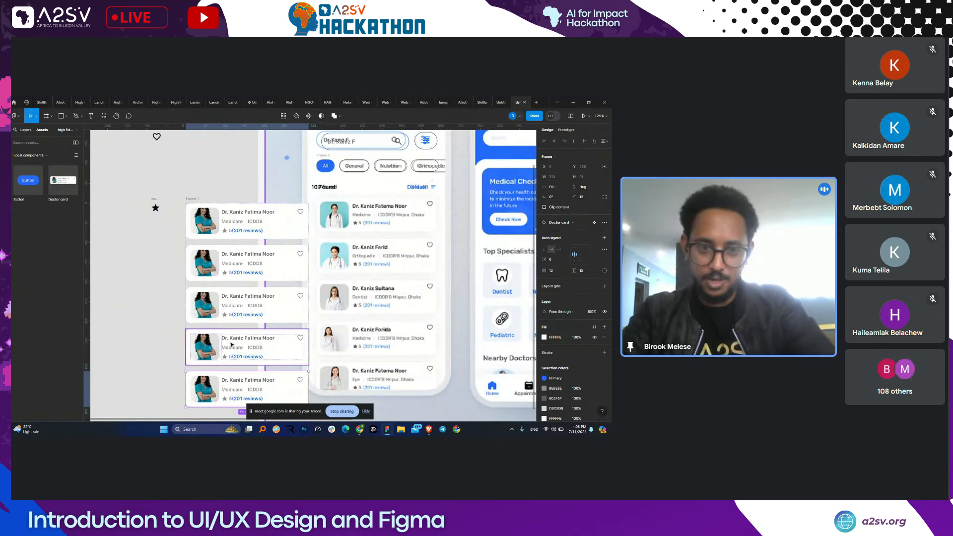
left_click(320, 228)
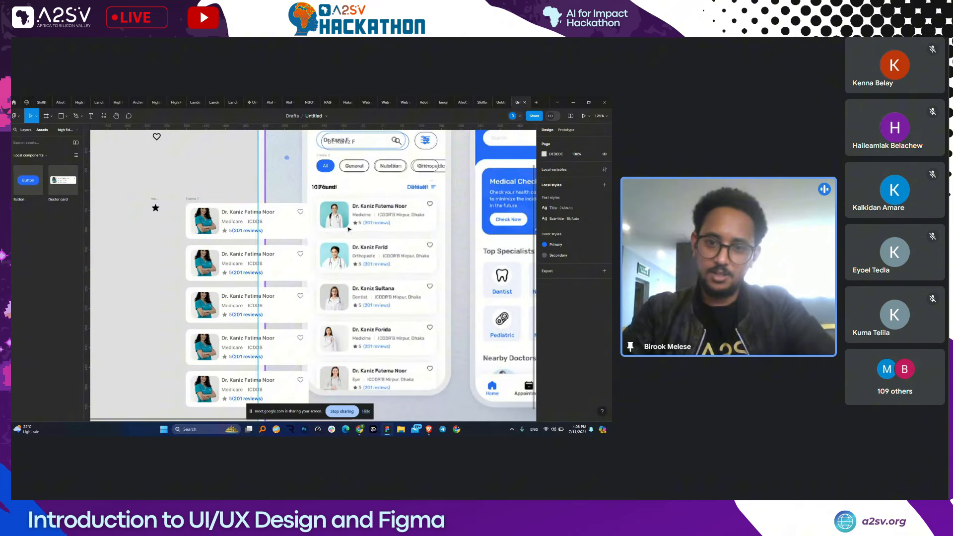
left_click_drag(356, 235, 349, 259)
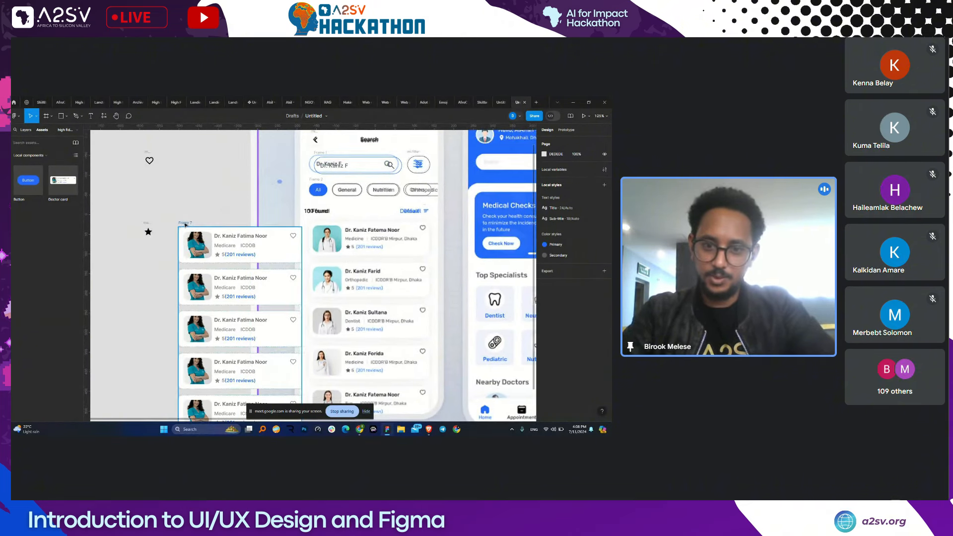
- Place the built search screen beside the reference mockup and marquee-select its layers
left_click_drag(186, 224, 312, 221)
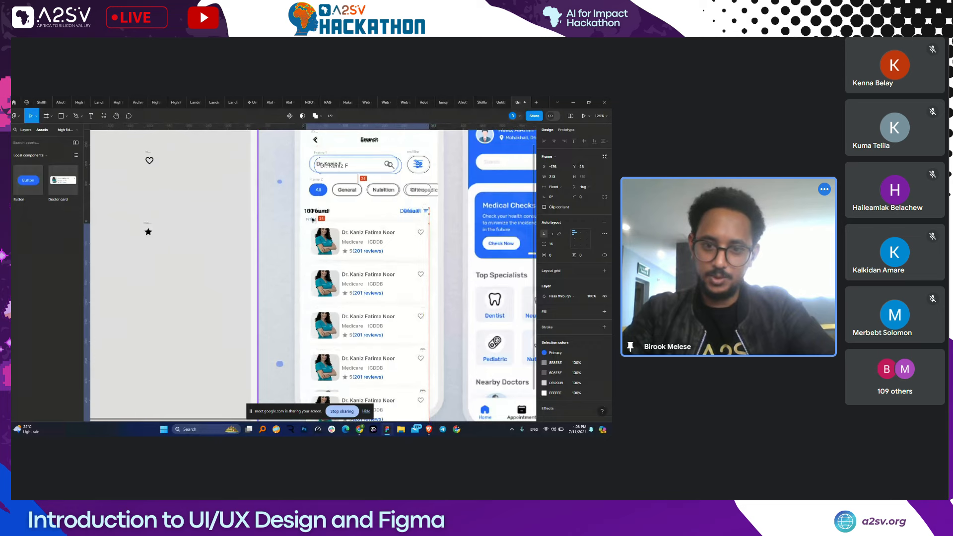
scroll(307, 215, "down", 1)
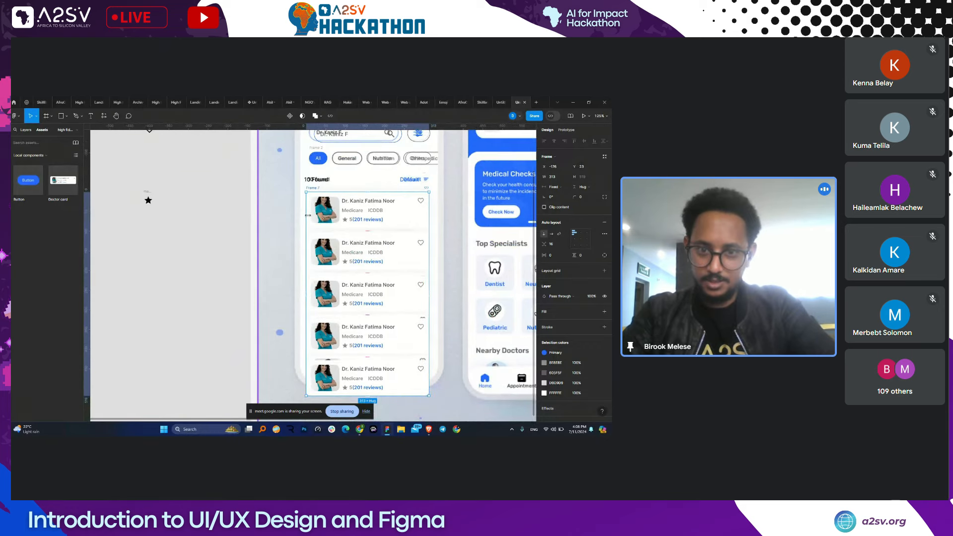
scroll(308, 215, "down", 4)
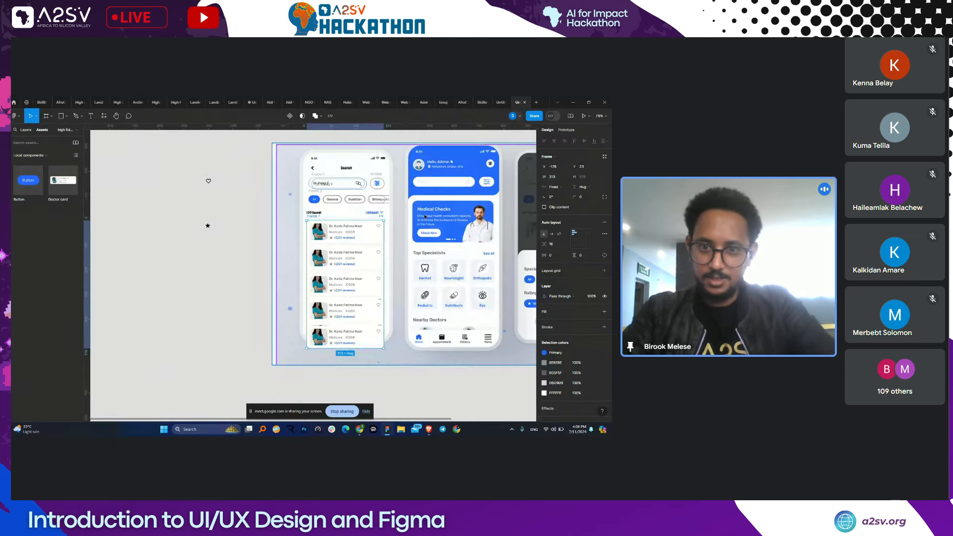
left_click_drag(463, 204, 543, 217)
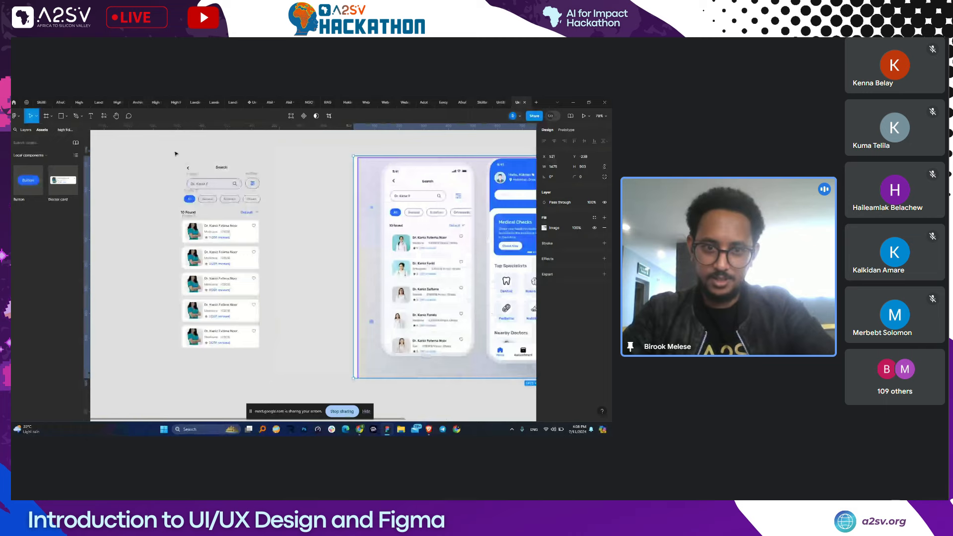
scroll(175, 154, "up", 2)
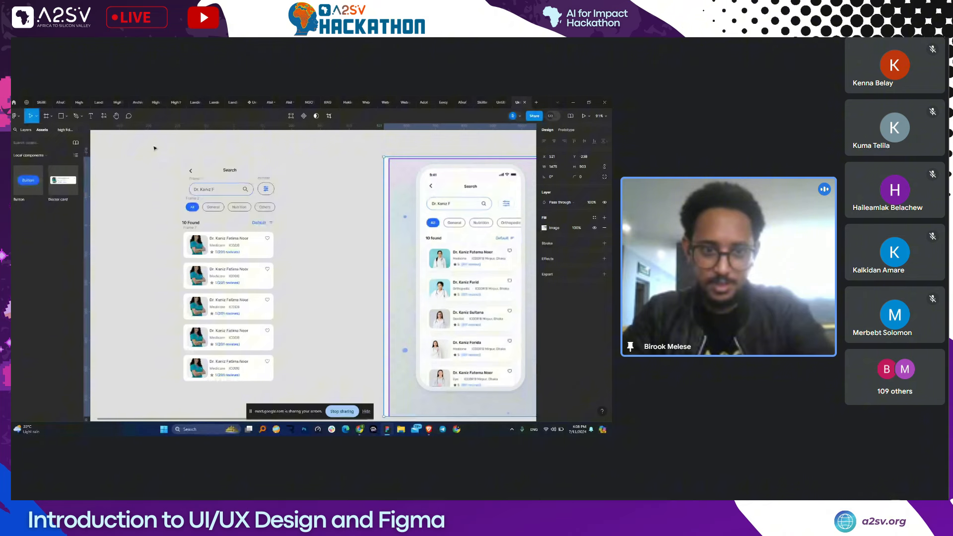
left_click_drag(155, 148, 292, 396)
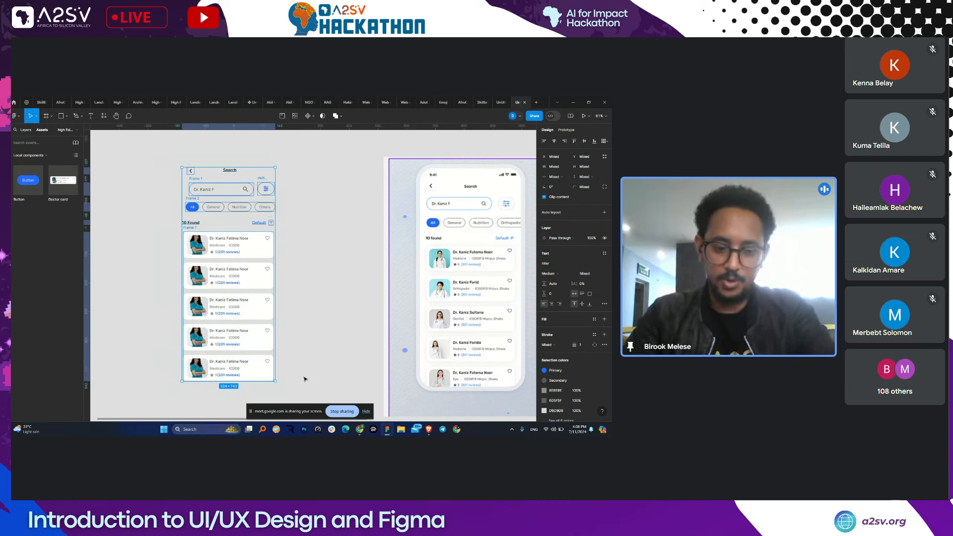
- Widen the search-screen frame to 337 and shift the '10 Found' header 20 px right
left_click(195, 166)
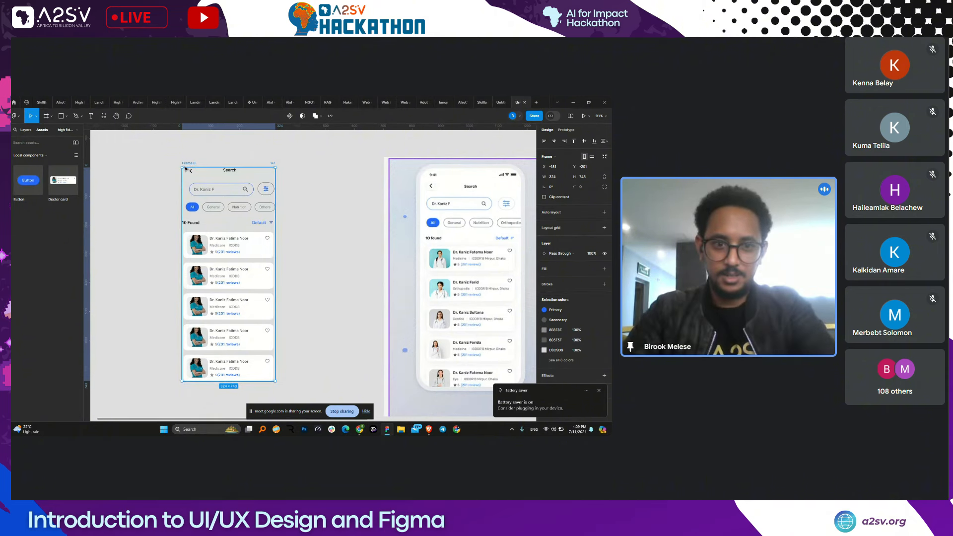
left_click_drag(186, 169, 179, 172)
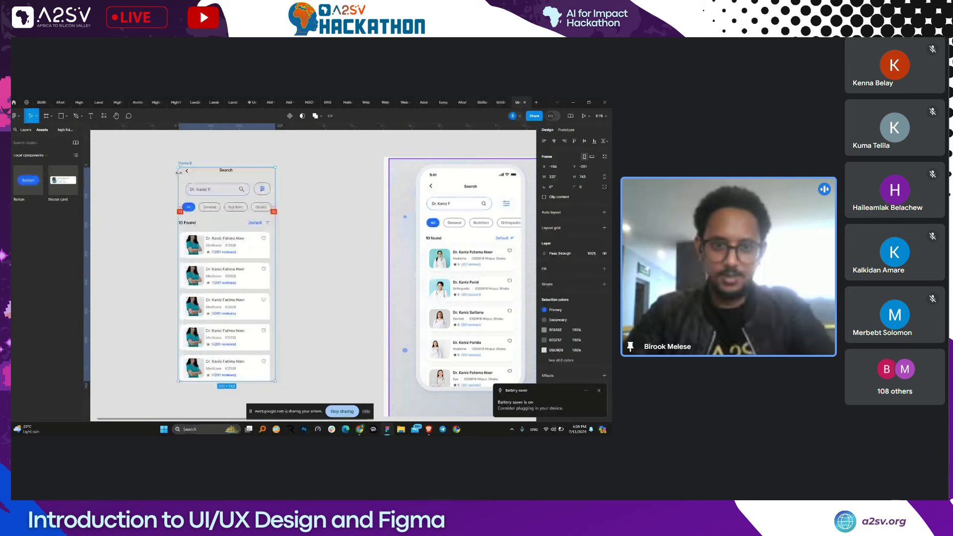
key("Escape")
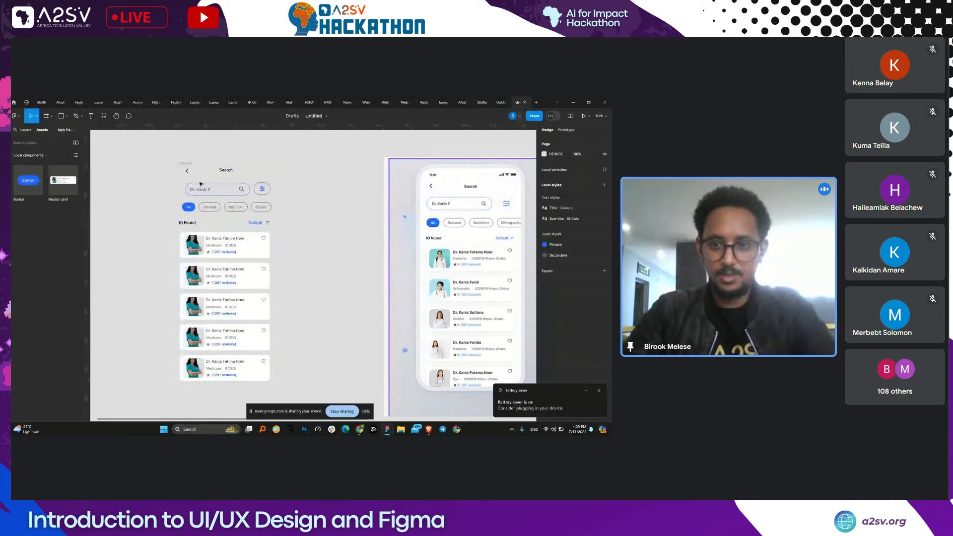
left_click(201, 184)
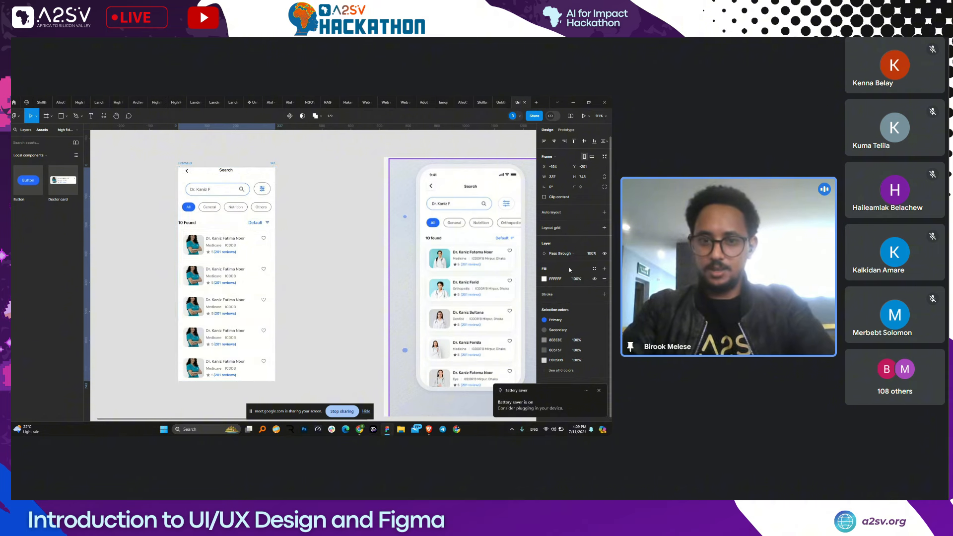
left_click(301, 229)
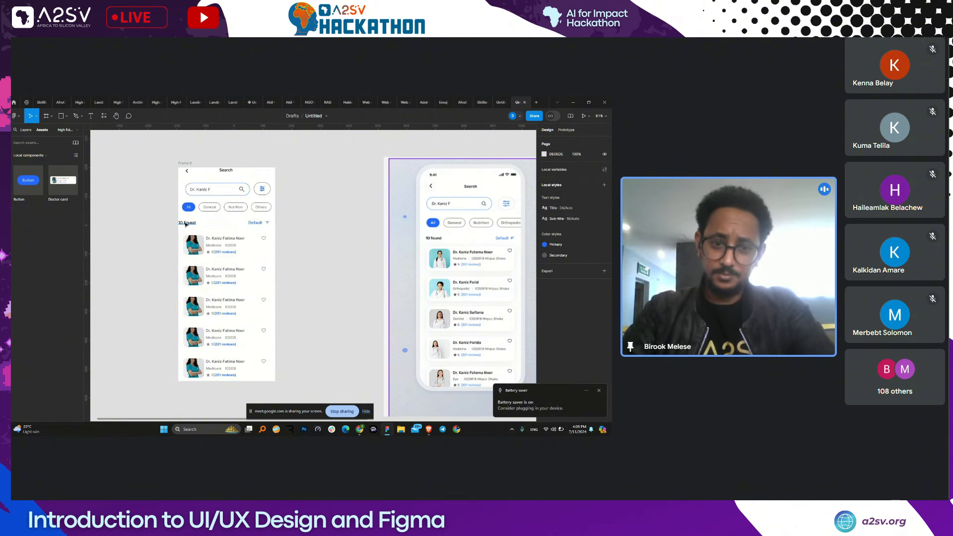
left_click(190, 225)
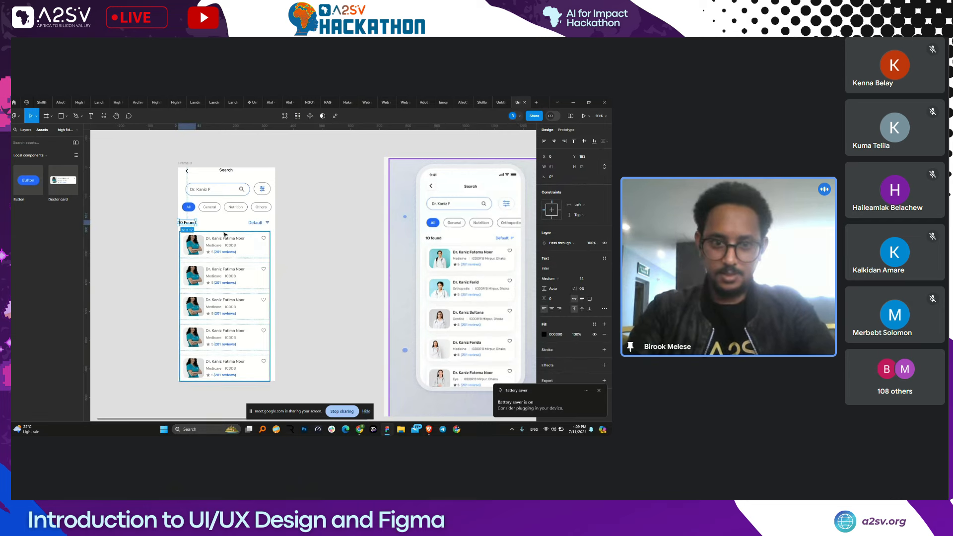
key("shift+Right")
key("shift+Right")
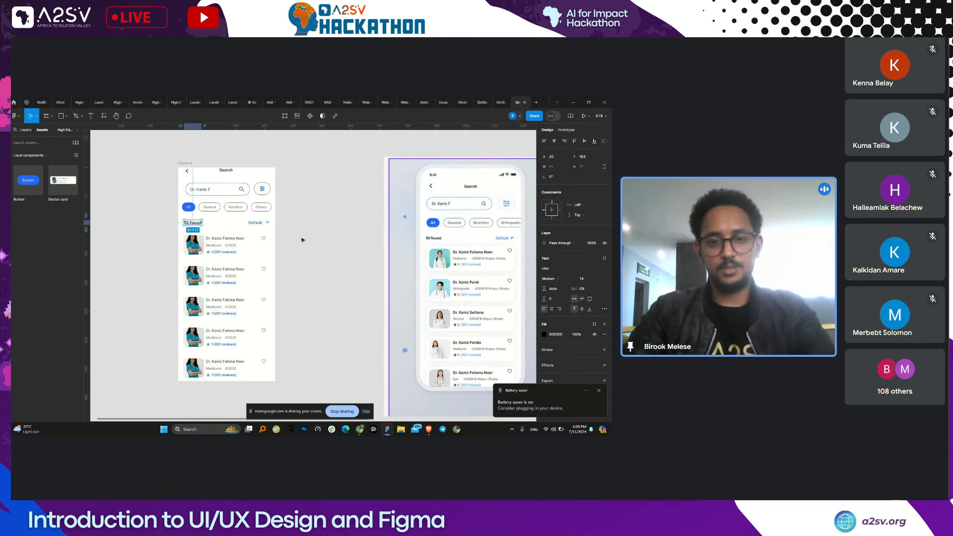
left_click(315, 243)
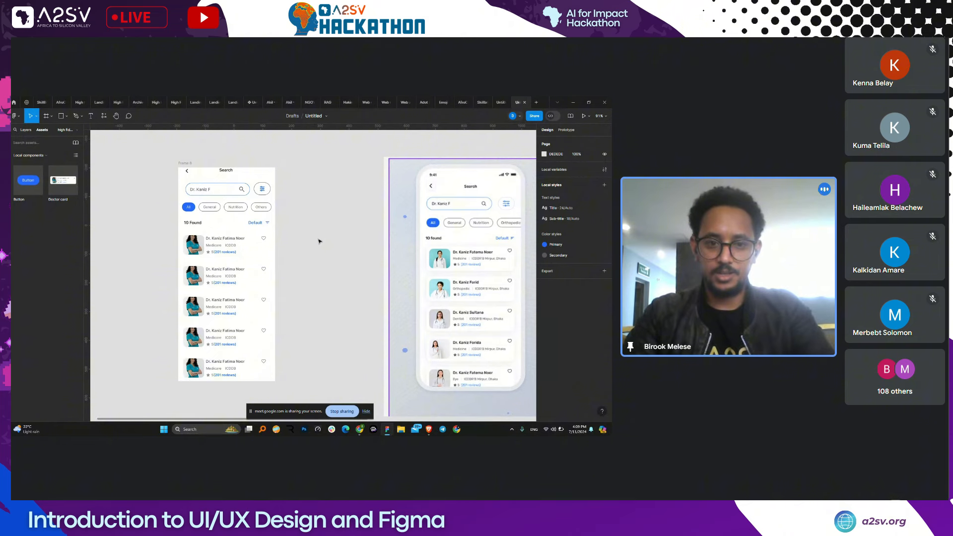
- Pan around the finished mockups, show the layer list, then switch to the Google Meet window
scroll(319, 241, "down", 2)
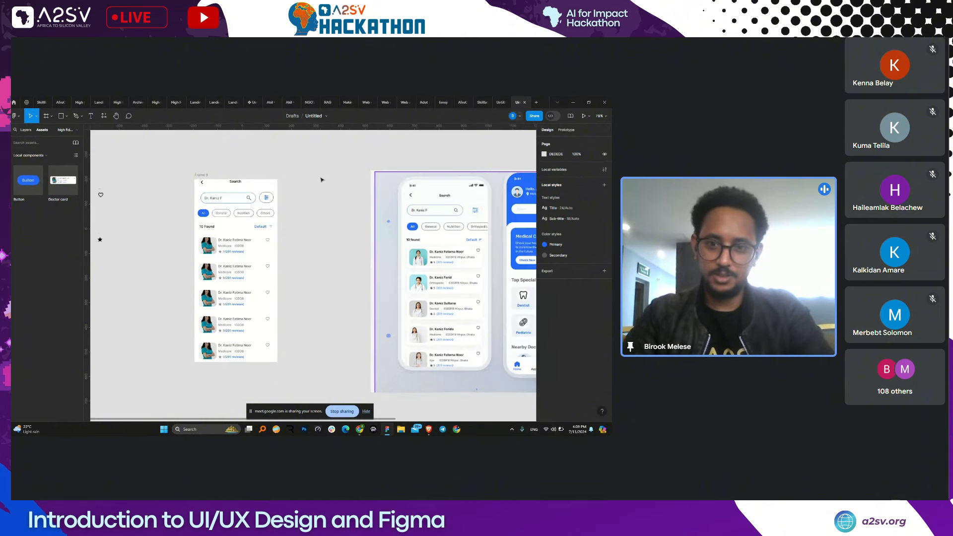
scroll(354, 191, "right", 2)
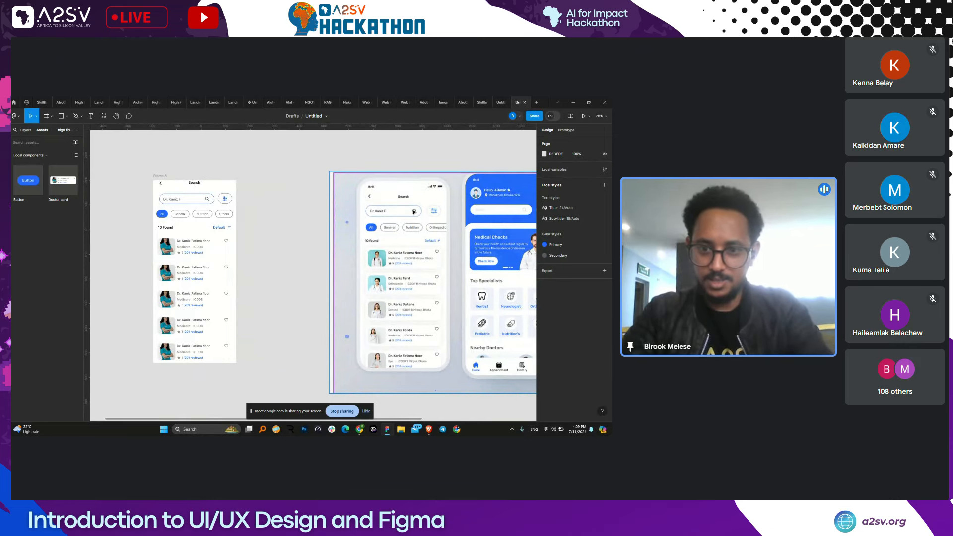
scroll(238, 260, "right", 5)
scroll(237, 260, "left", 3)
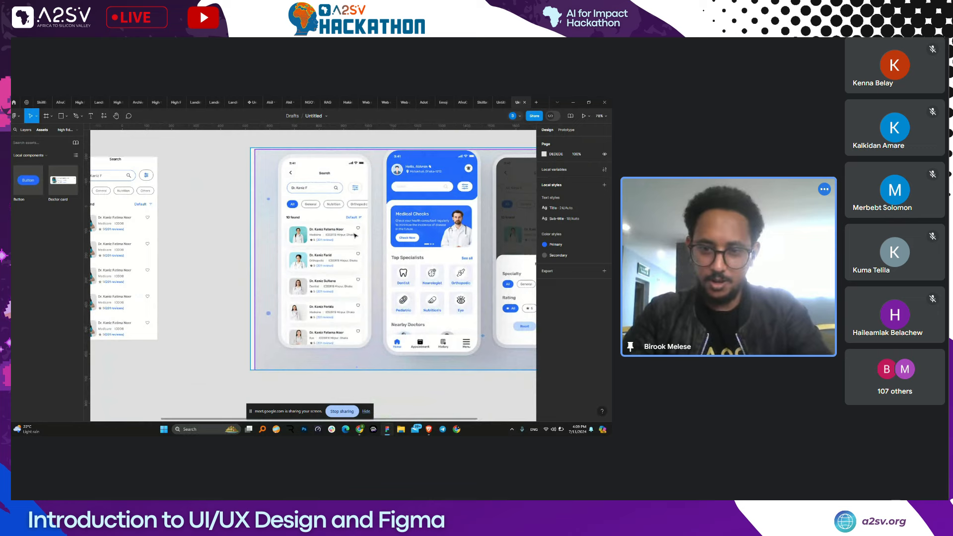
scroll(354, 236, "left", 3)
scroll(323, 232, "up", 3)
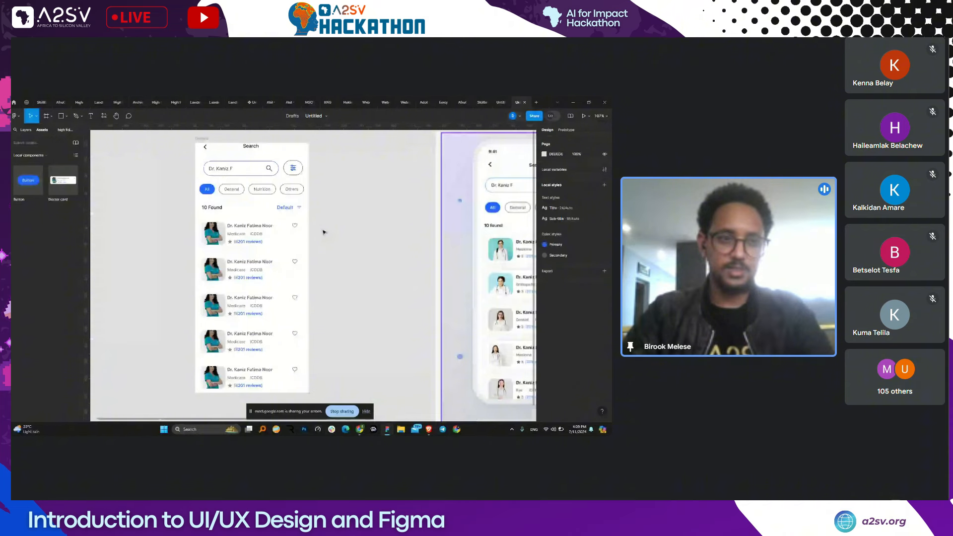
left_click(25, 130)
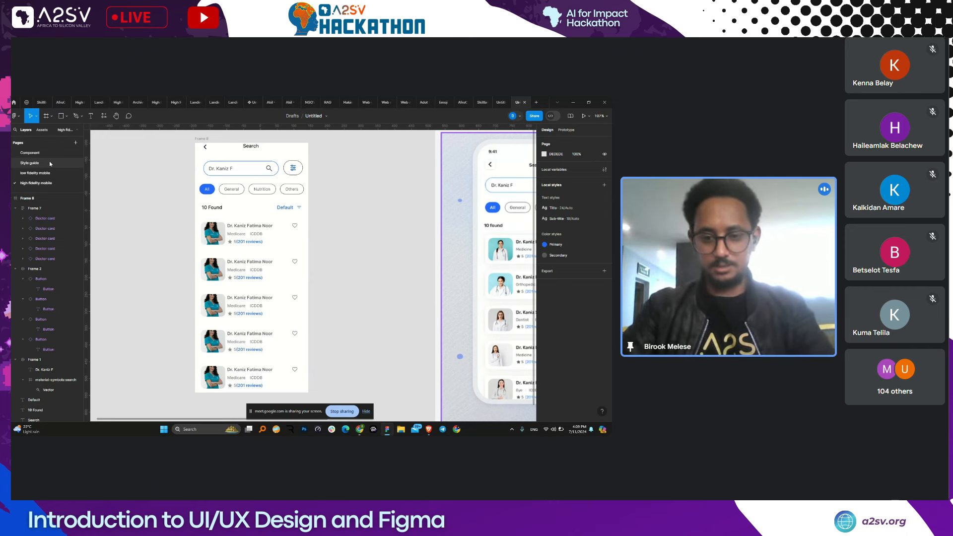
key("alt+Tab")
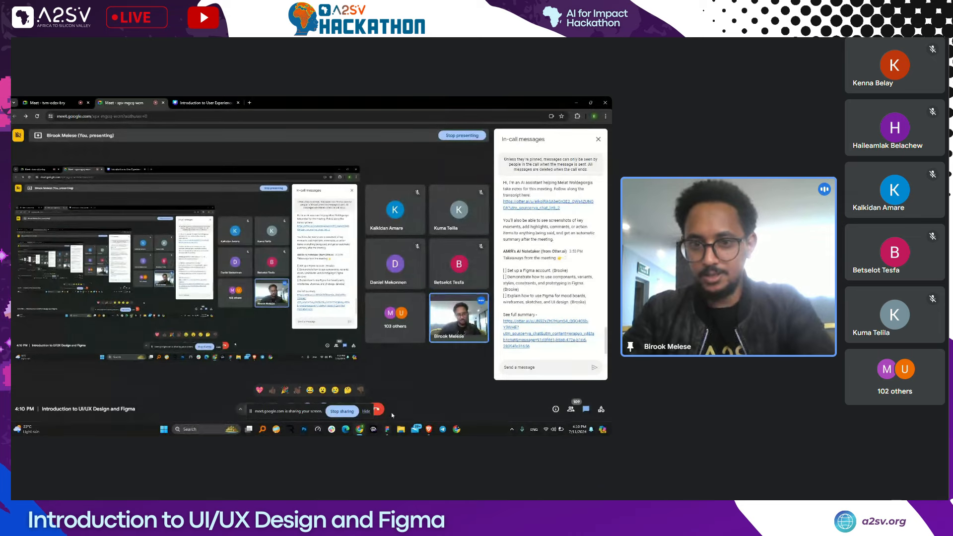
mouse_move(388, 427)
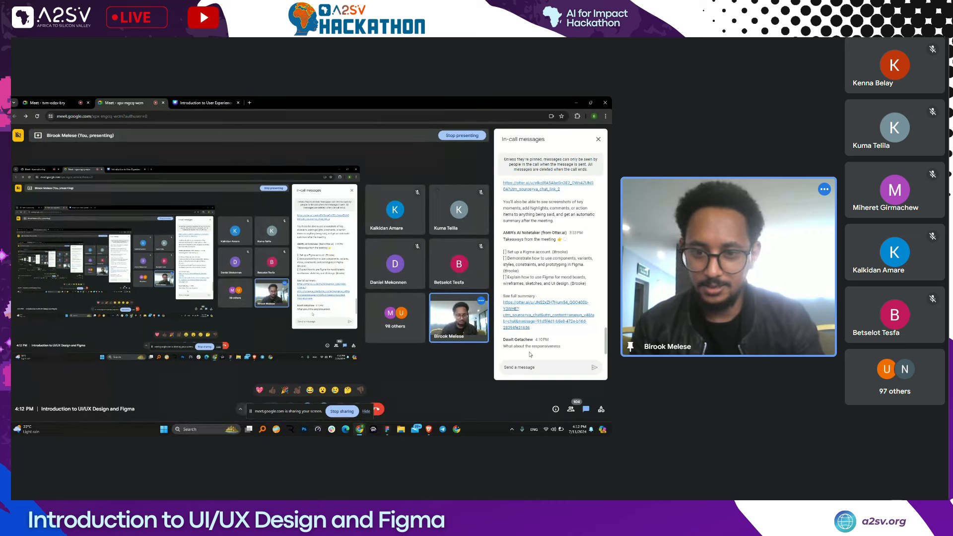
key("XF86AudioLowerVolume")
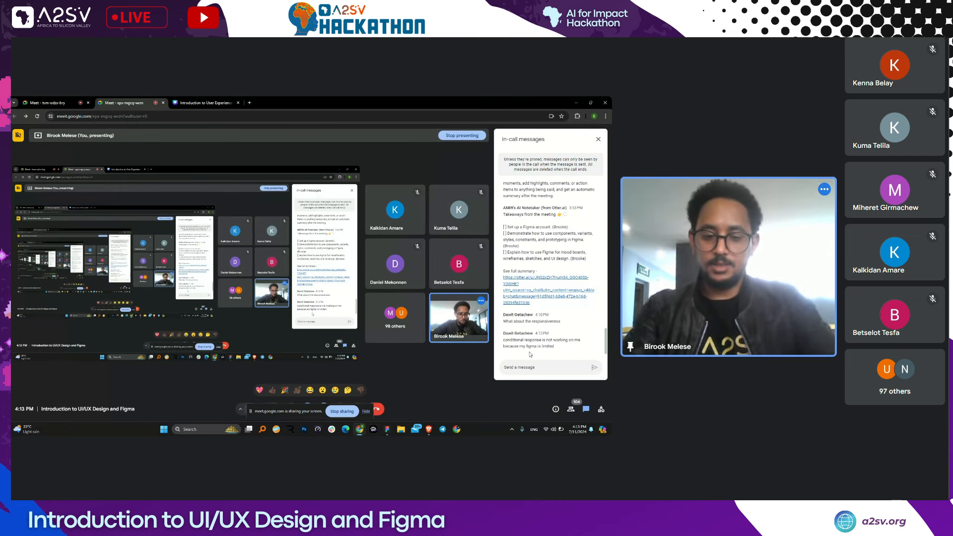
- Post a chat message mentioning a participant in the Google Meet call
left_click(528, 367)
type("@")
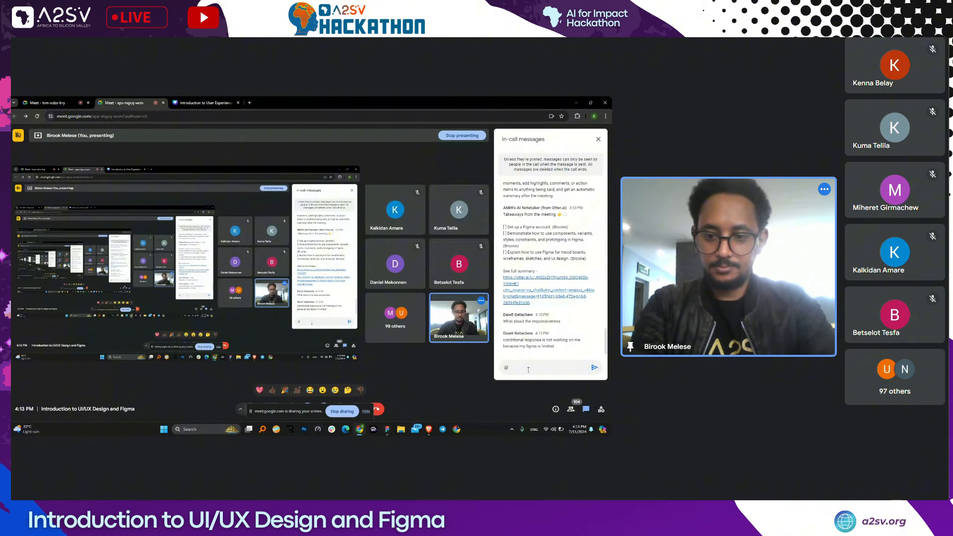
type("bi")
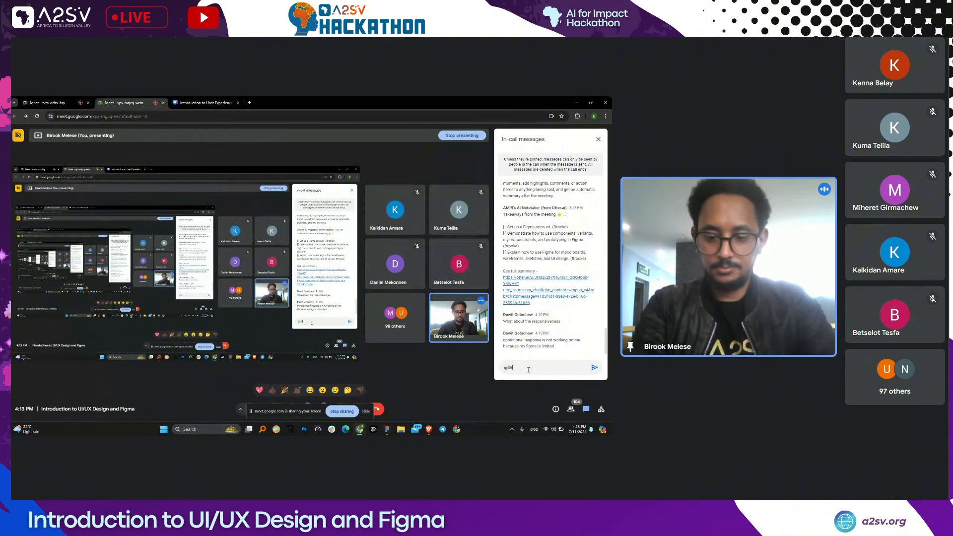
type("rook")
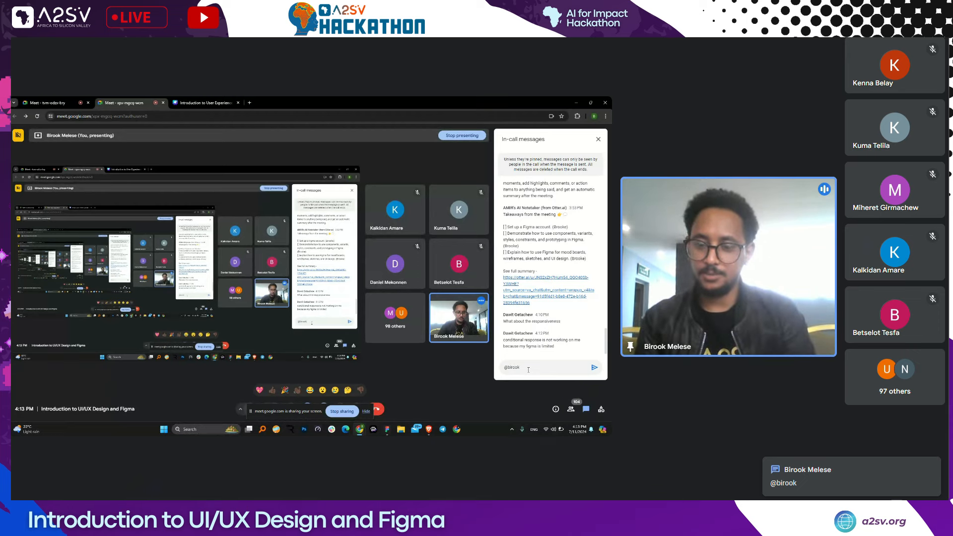
key("Return")
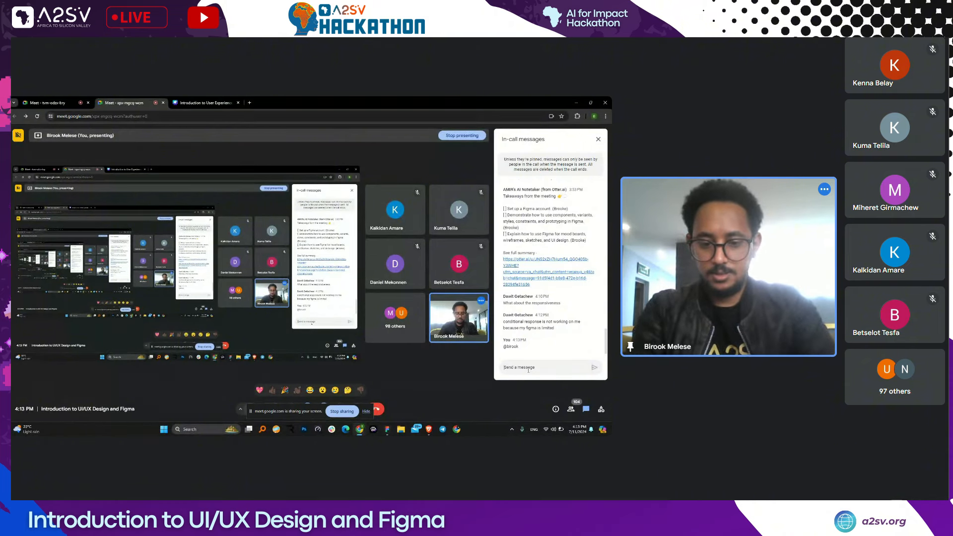
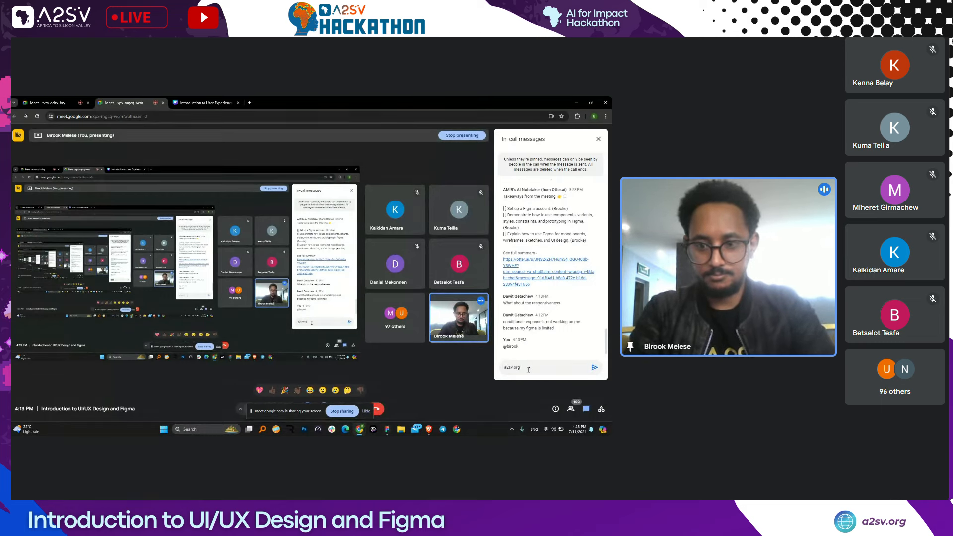
- Send the contact's e-mail address in the chat and stop sharing the screen
key("Home")
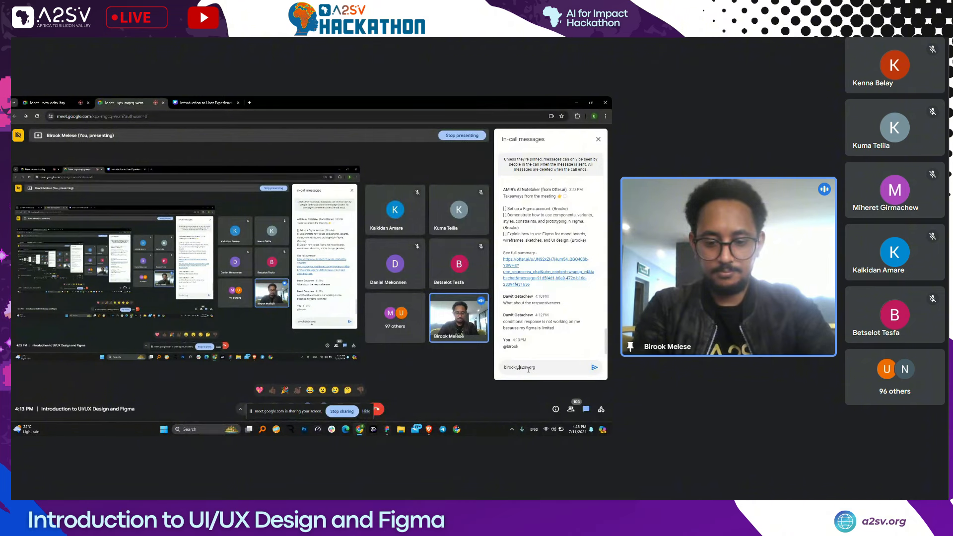
key("Return")
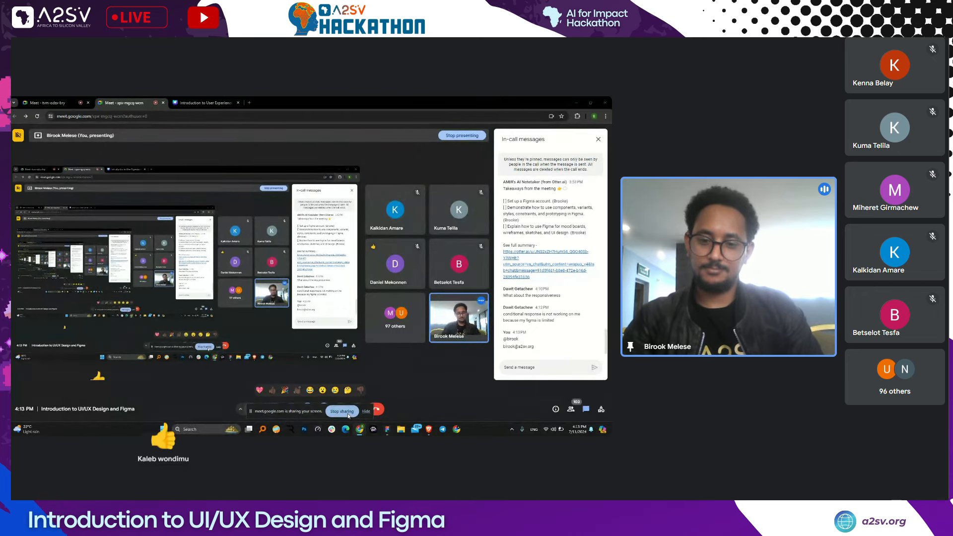
left_click(347, 412)
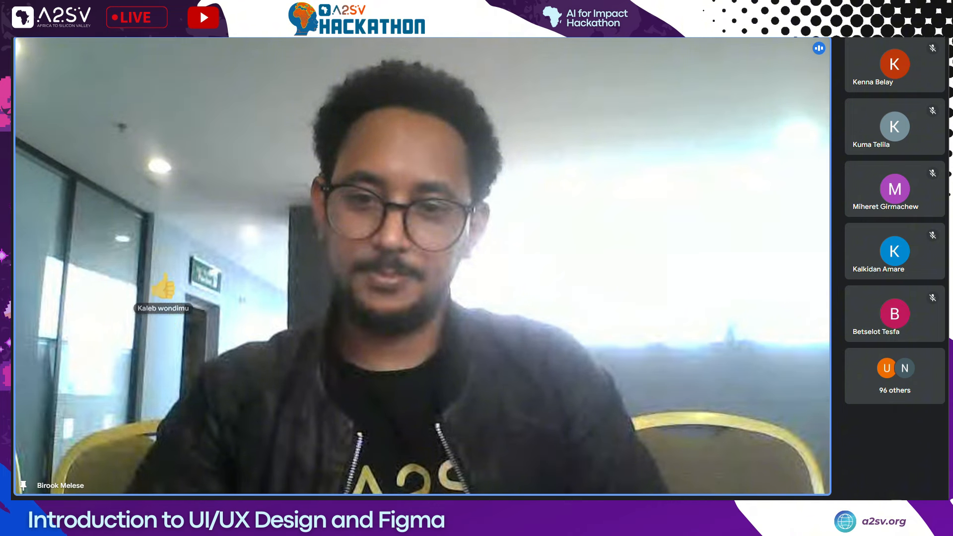